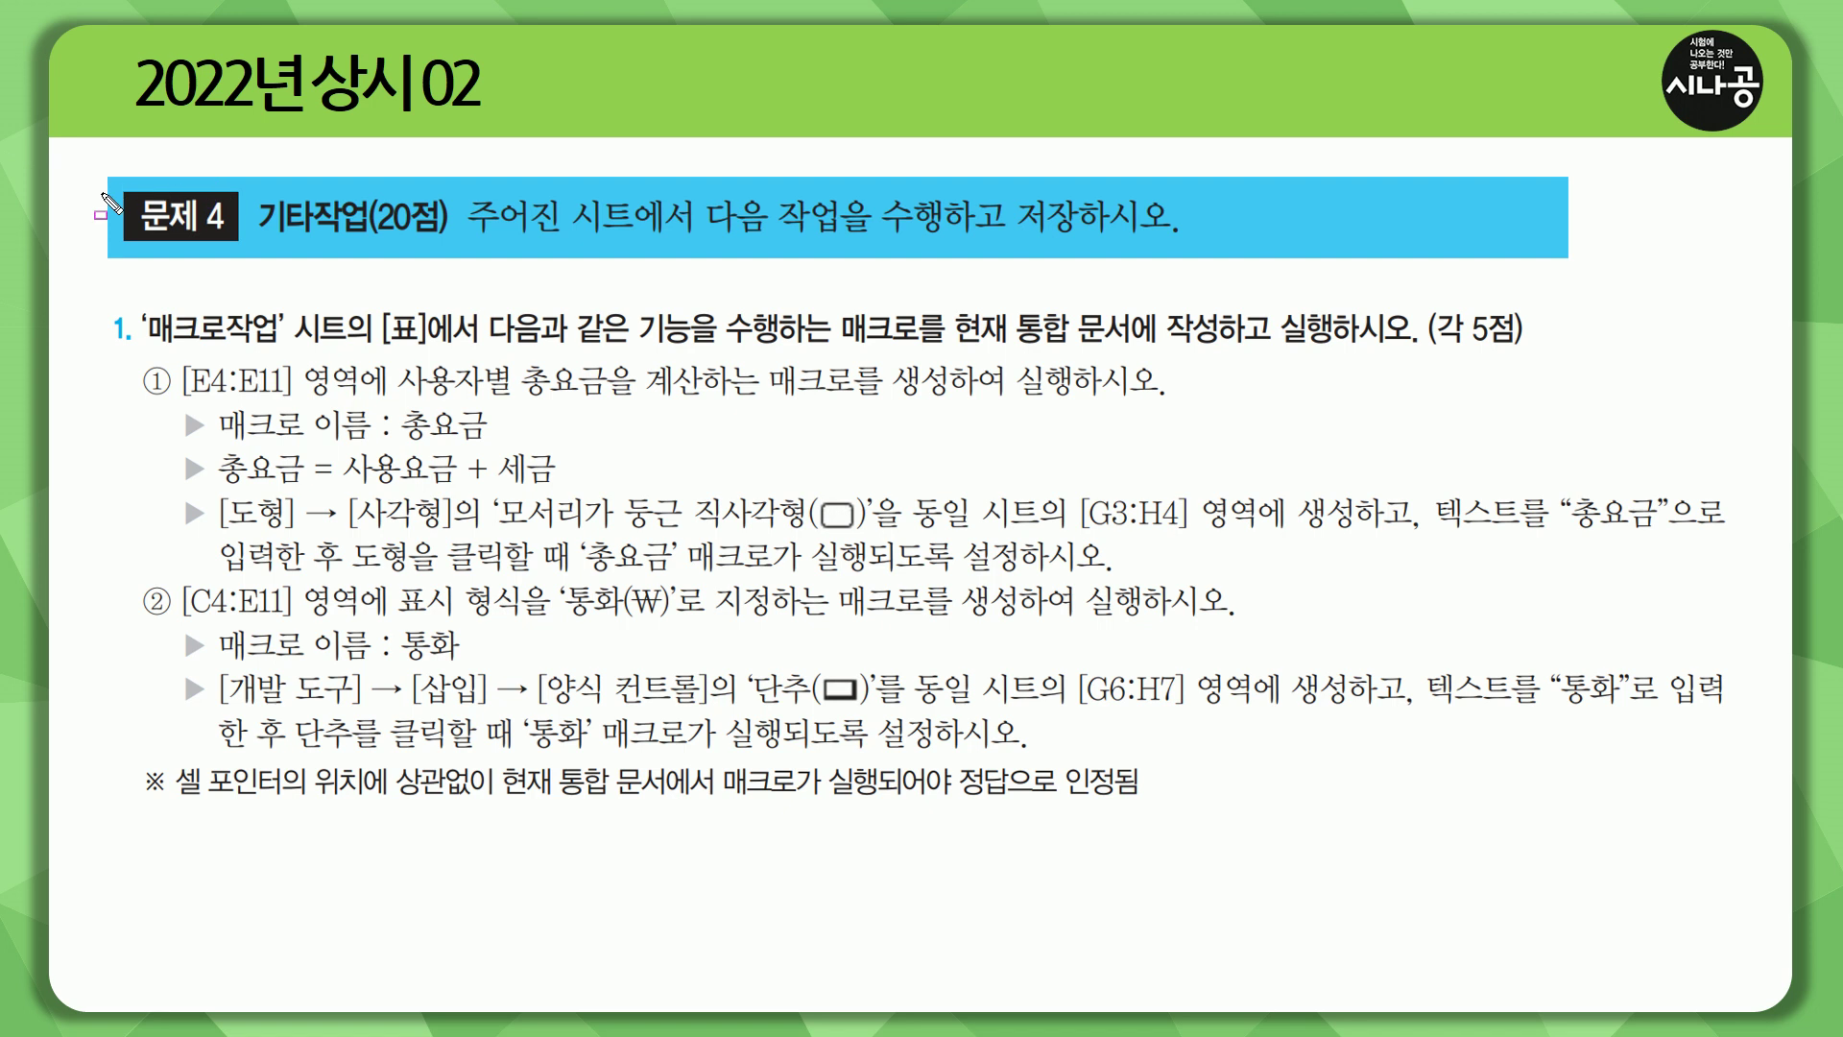
mouse_move(117, 186)
left_mouse_down()
mouse_move(230, 306)
mouse_move(247, 257)
mouse_move(429, 237)
mouse_move(1181, 240)
left_mouse_up()
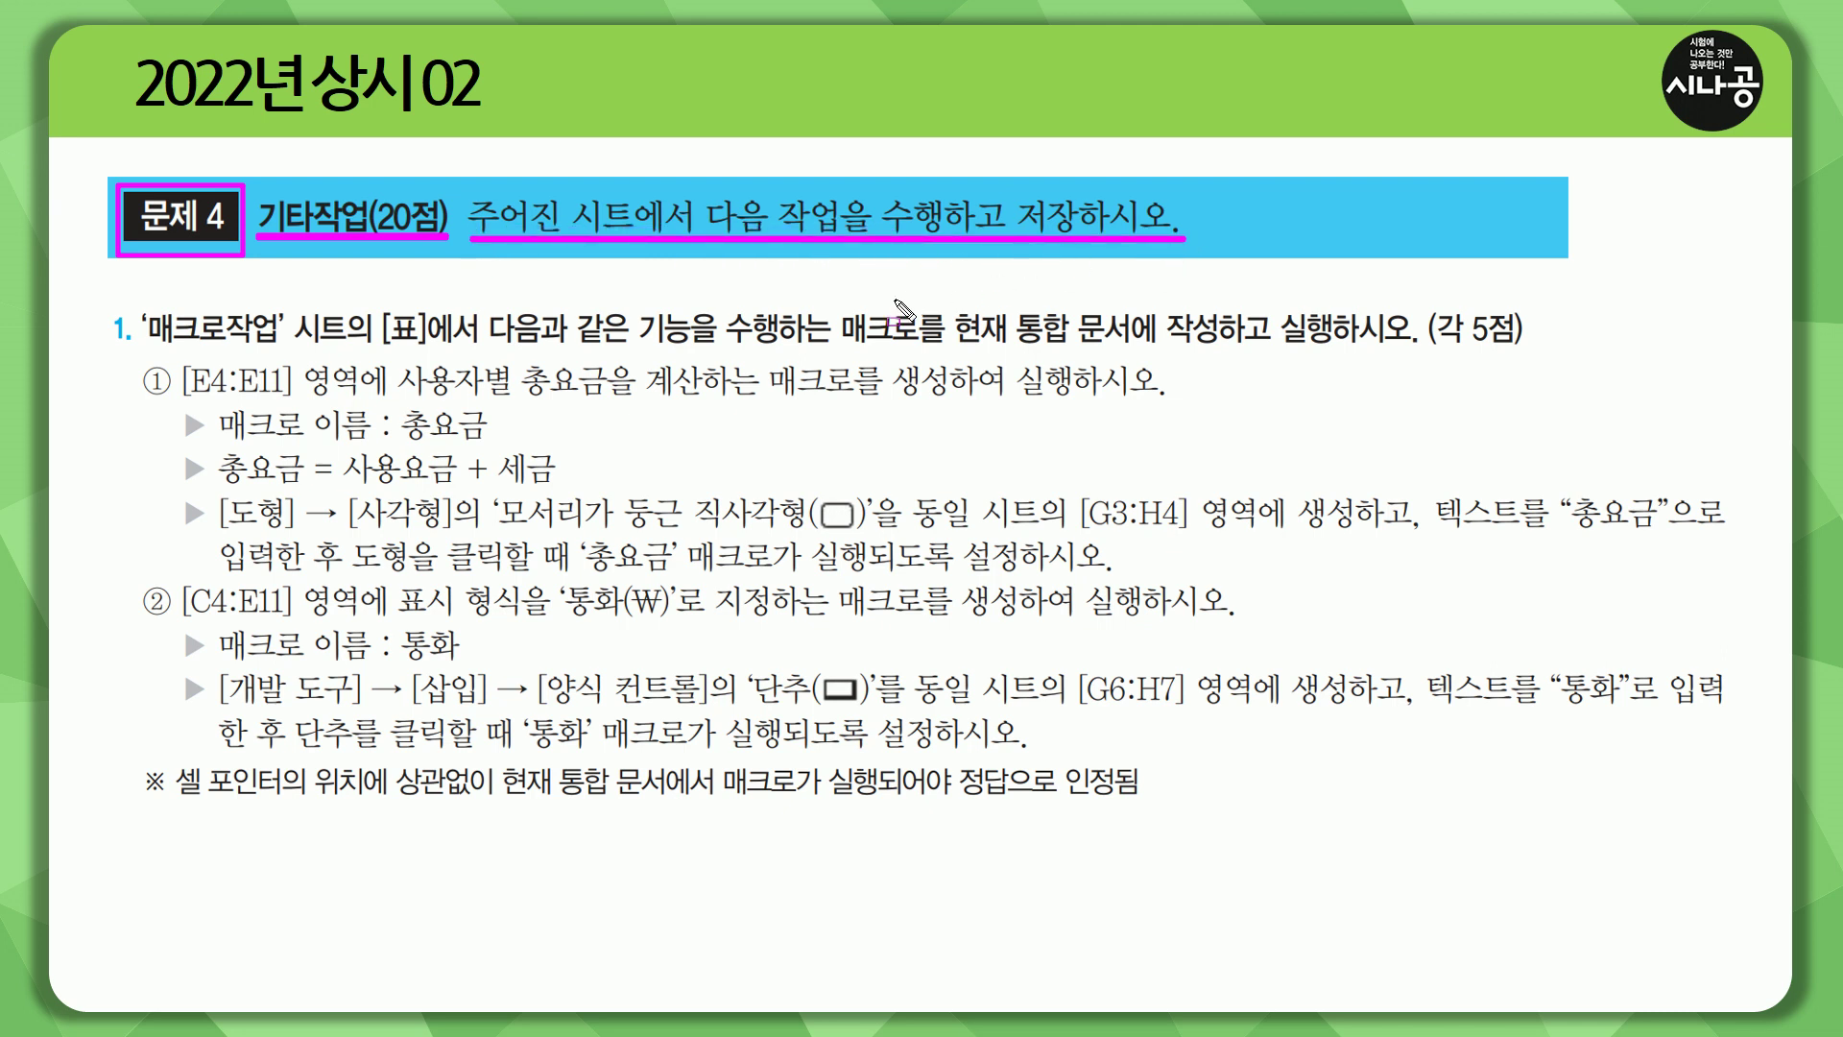
key("Escape")
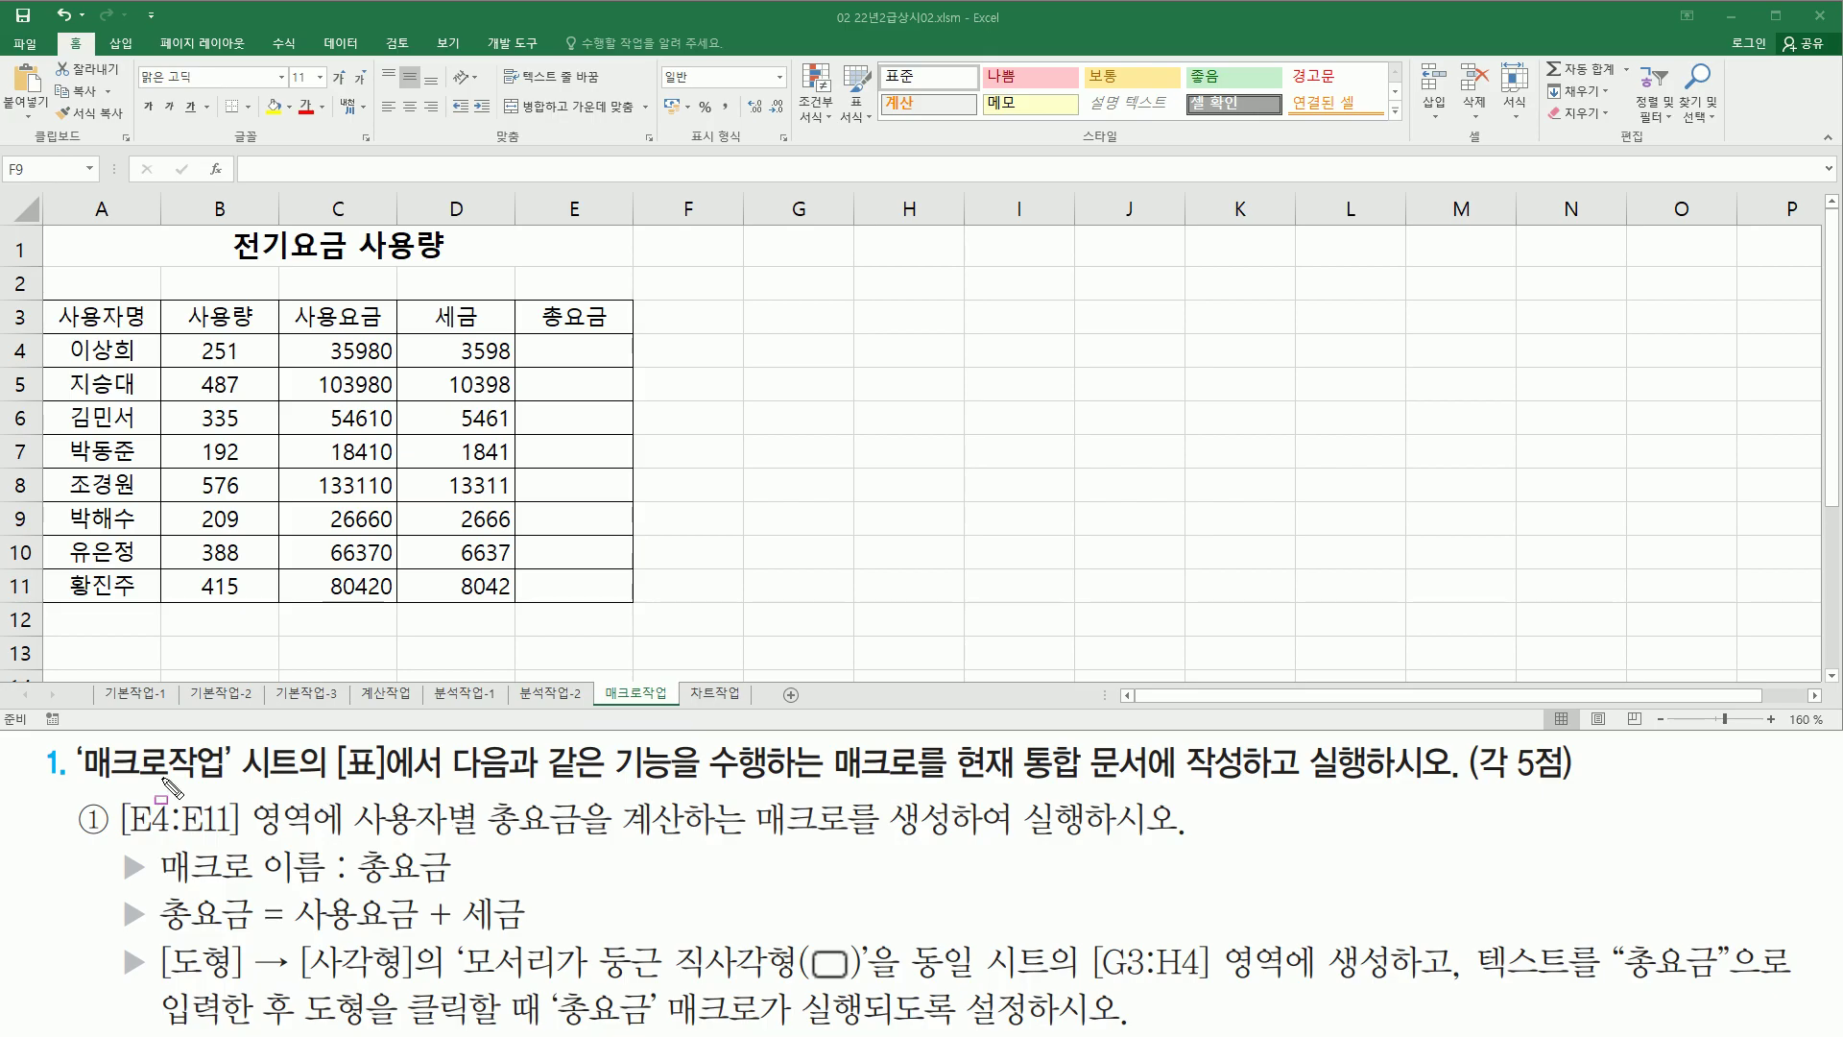
mouse_move(82, 788)
left_mouse_down()
mouse_move(229, 786)
mouse_move(232, 743)
left_mouse_up()
mouse_move(599, 673)
left_mouse_down()
mouse_move(598, 710)
mouse_move(677, 710)
mouse_move(678, 673)
left_mouse_up()
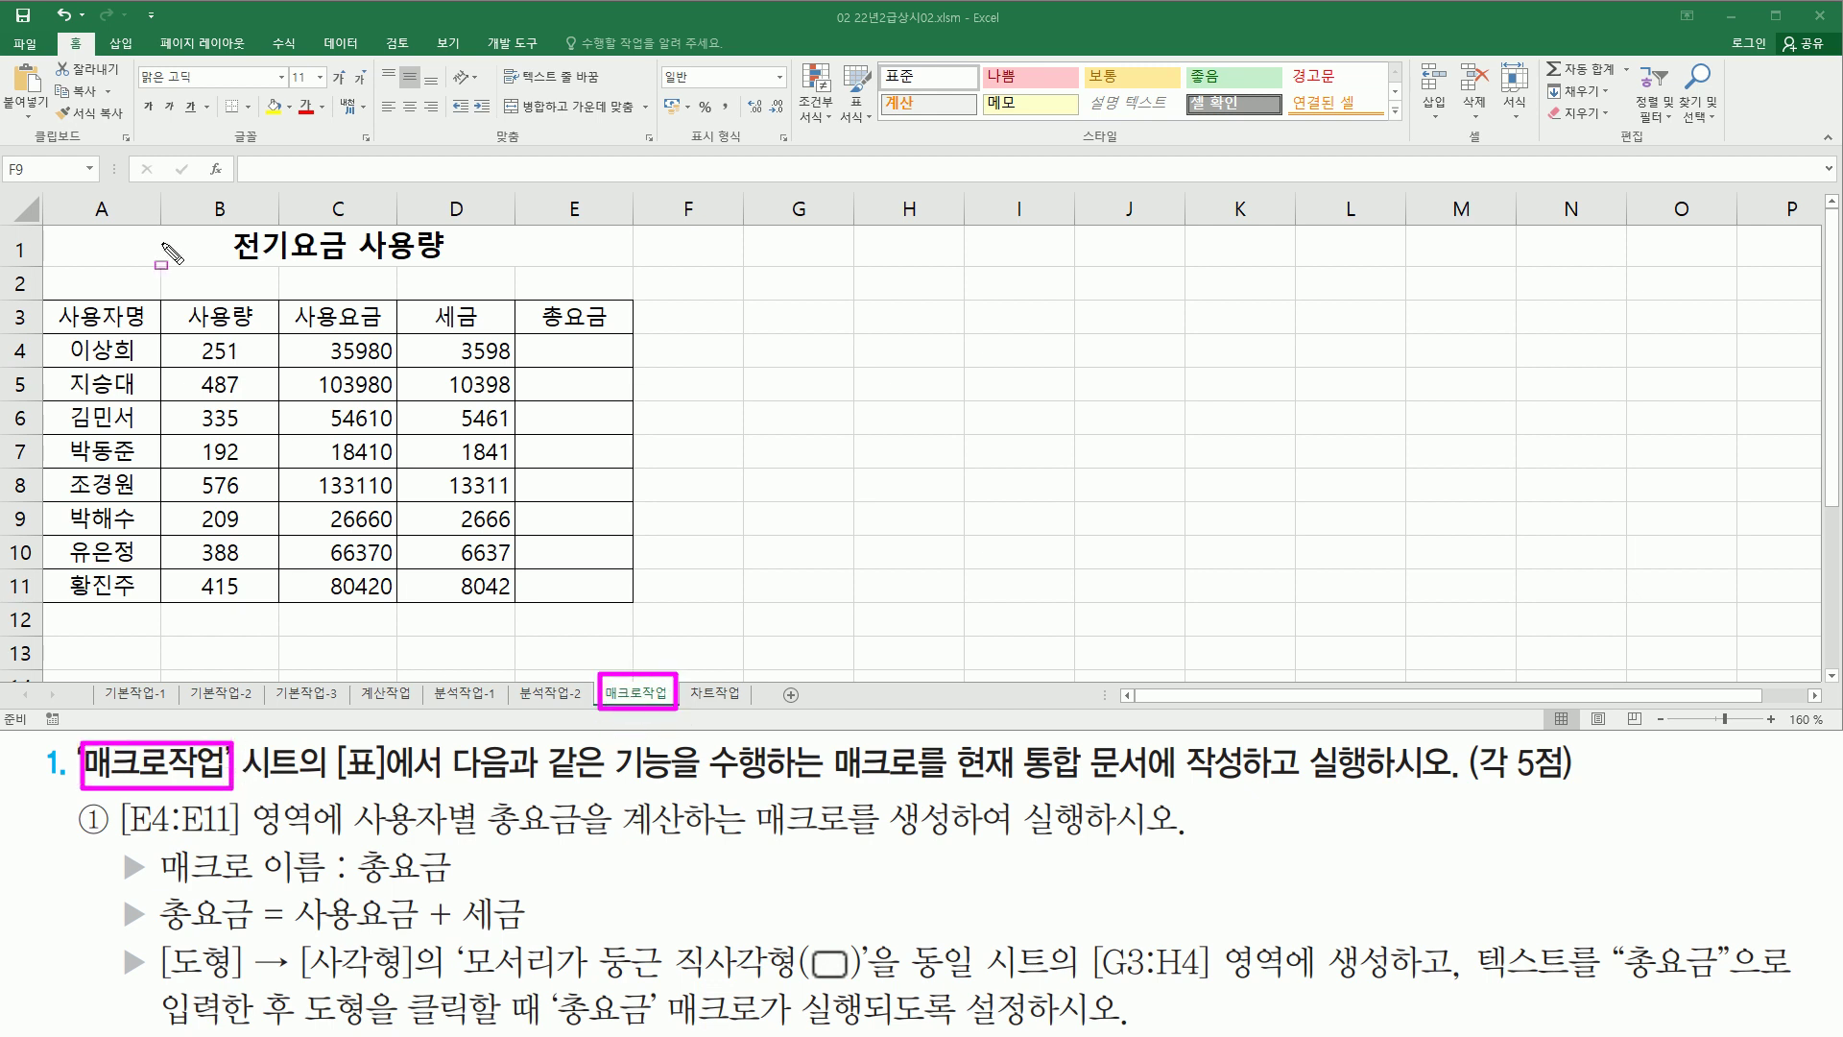
mouse_move(56, 238)
left_mouse_down()
mouse_move(375, 514)
mouse_move(624, 636)
mouse_move(642, 614)
left_mouse_up()
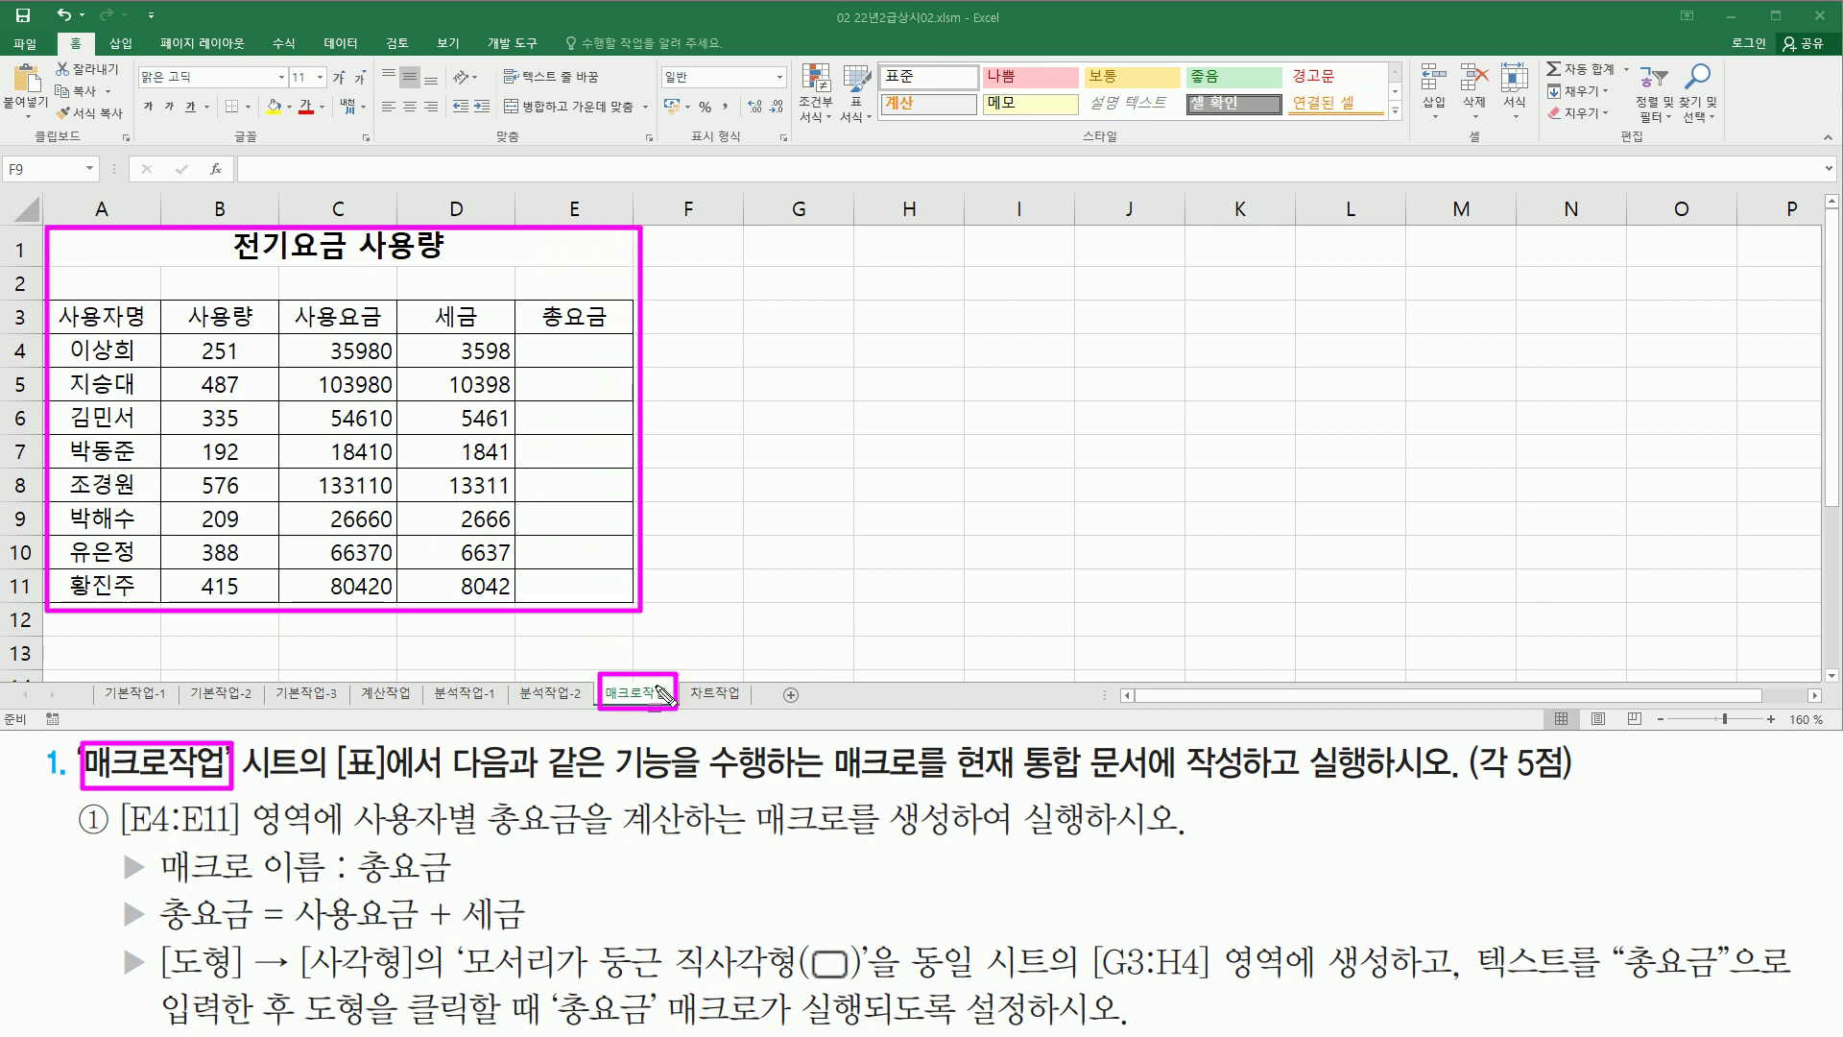
left_click_drag(457, 787, 833, 785)
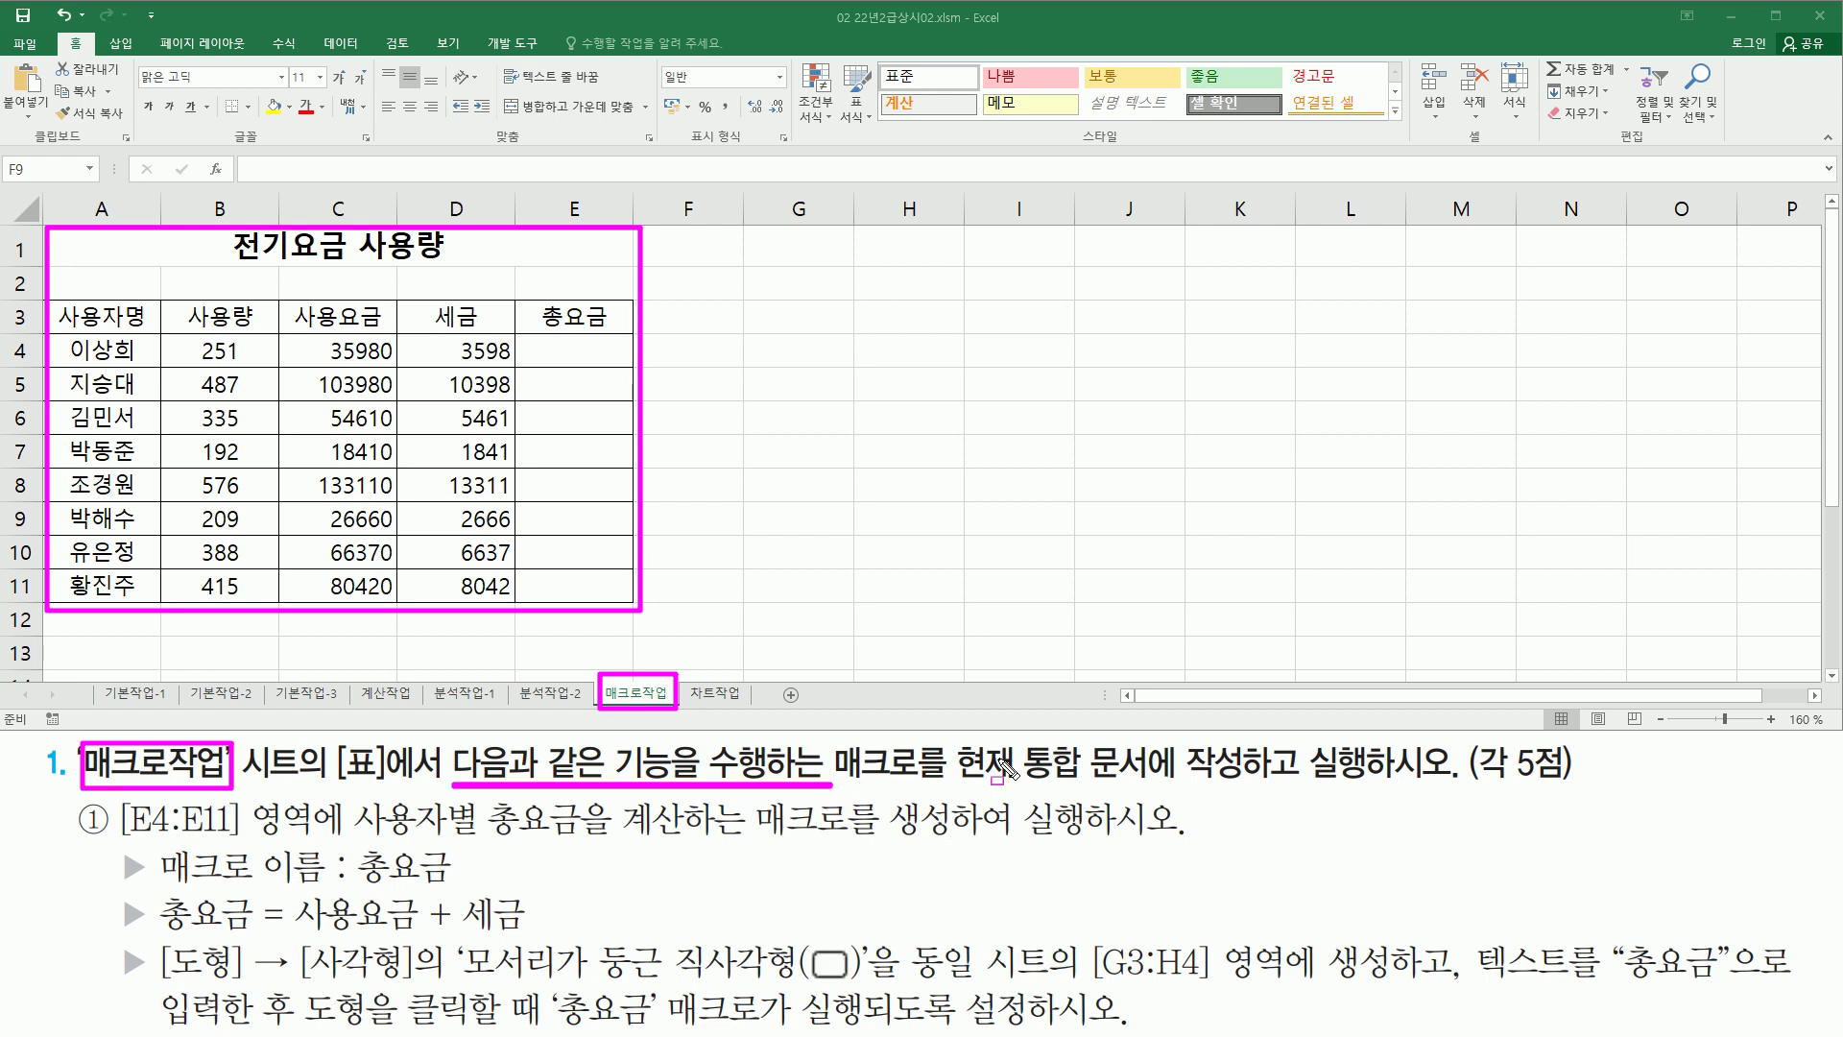
left_click_drag(953, 742, 1251, 783)
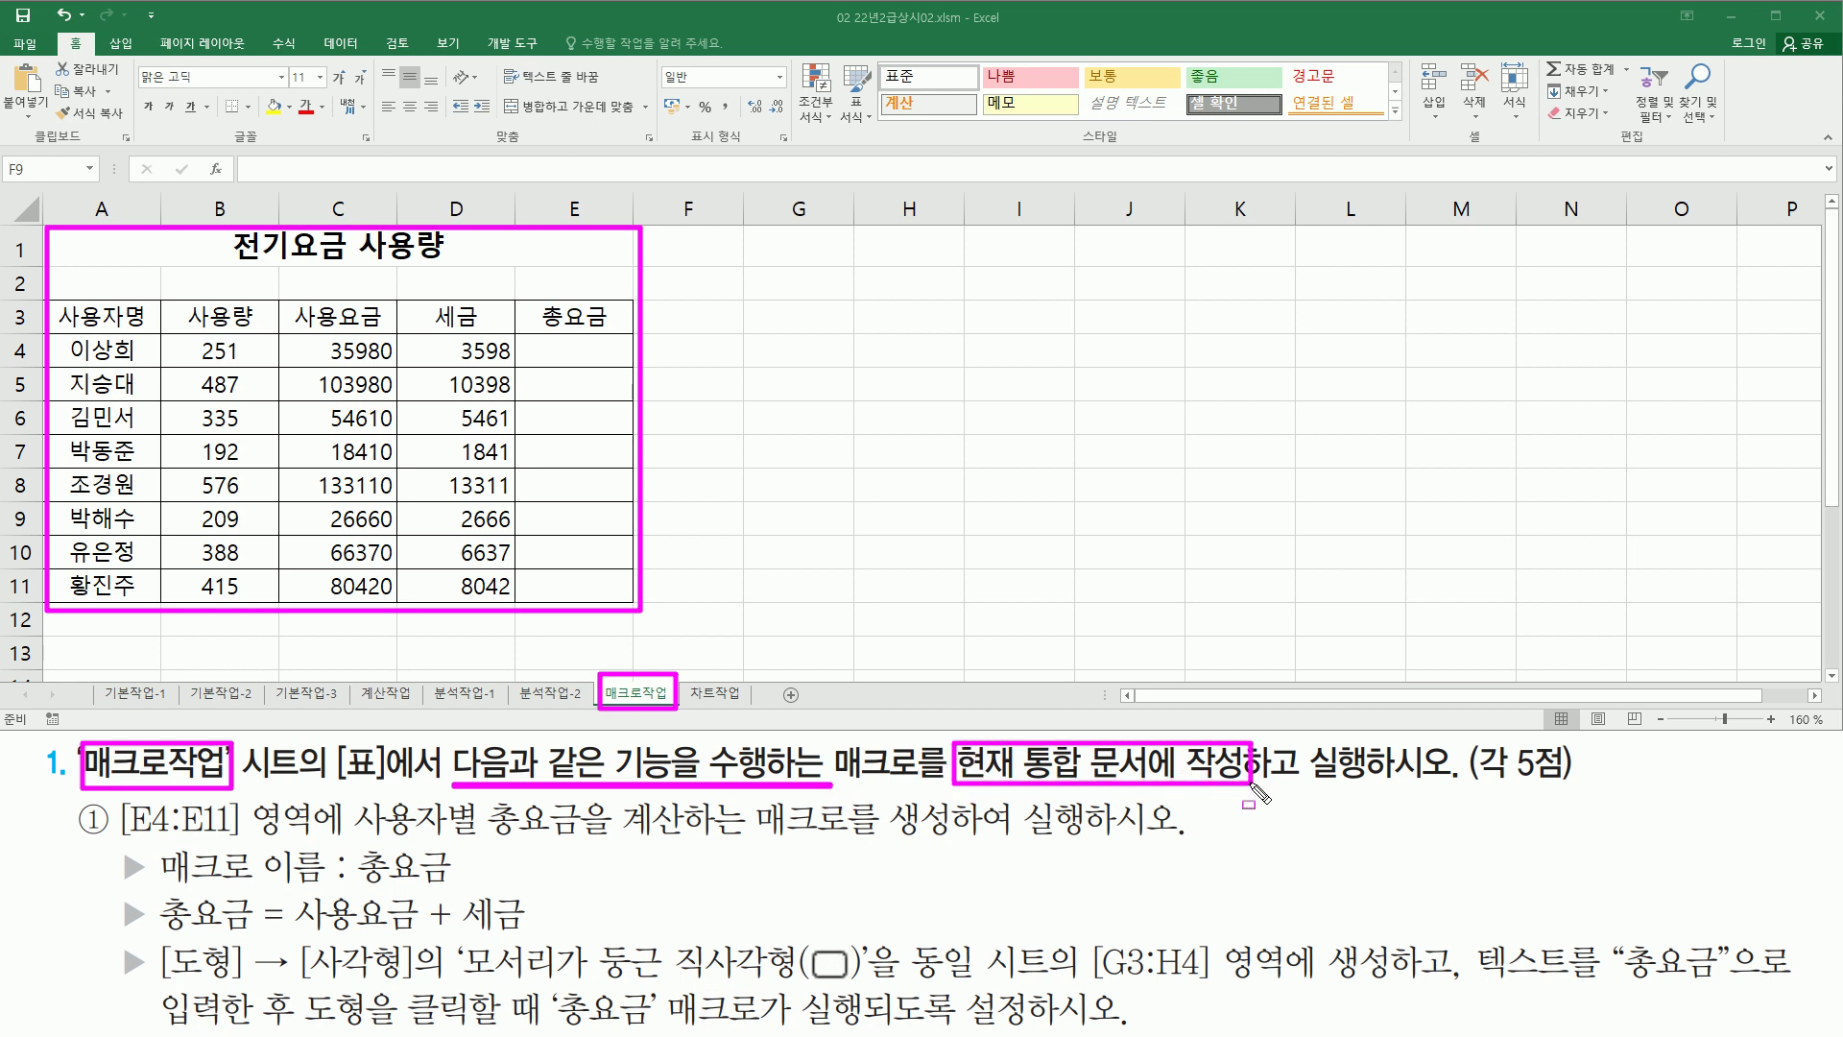
left_click_drag(1457, 785, 1557, 785)
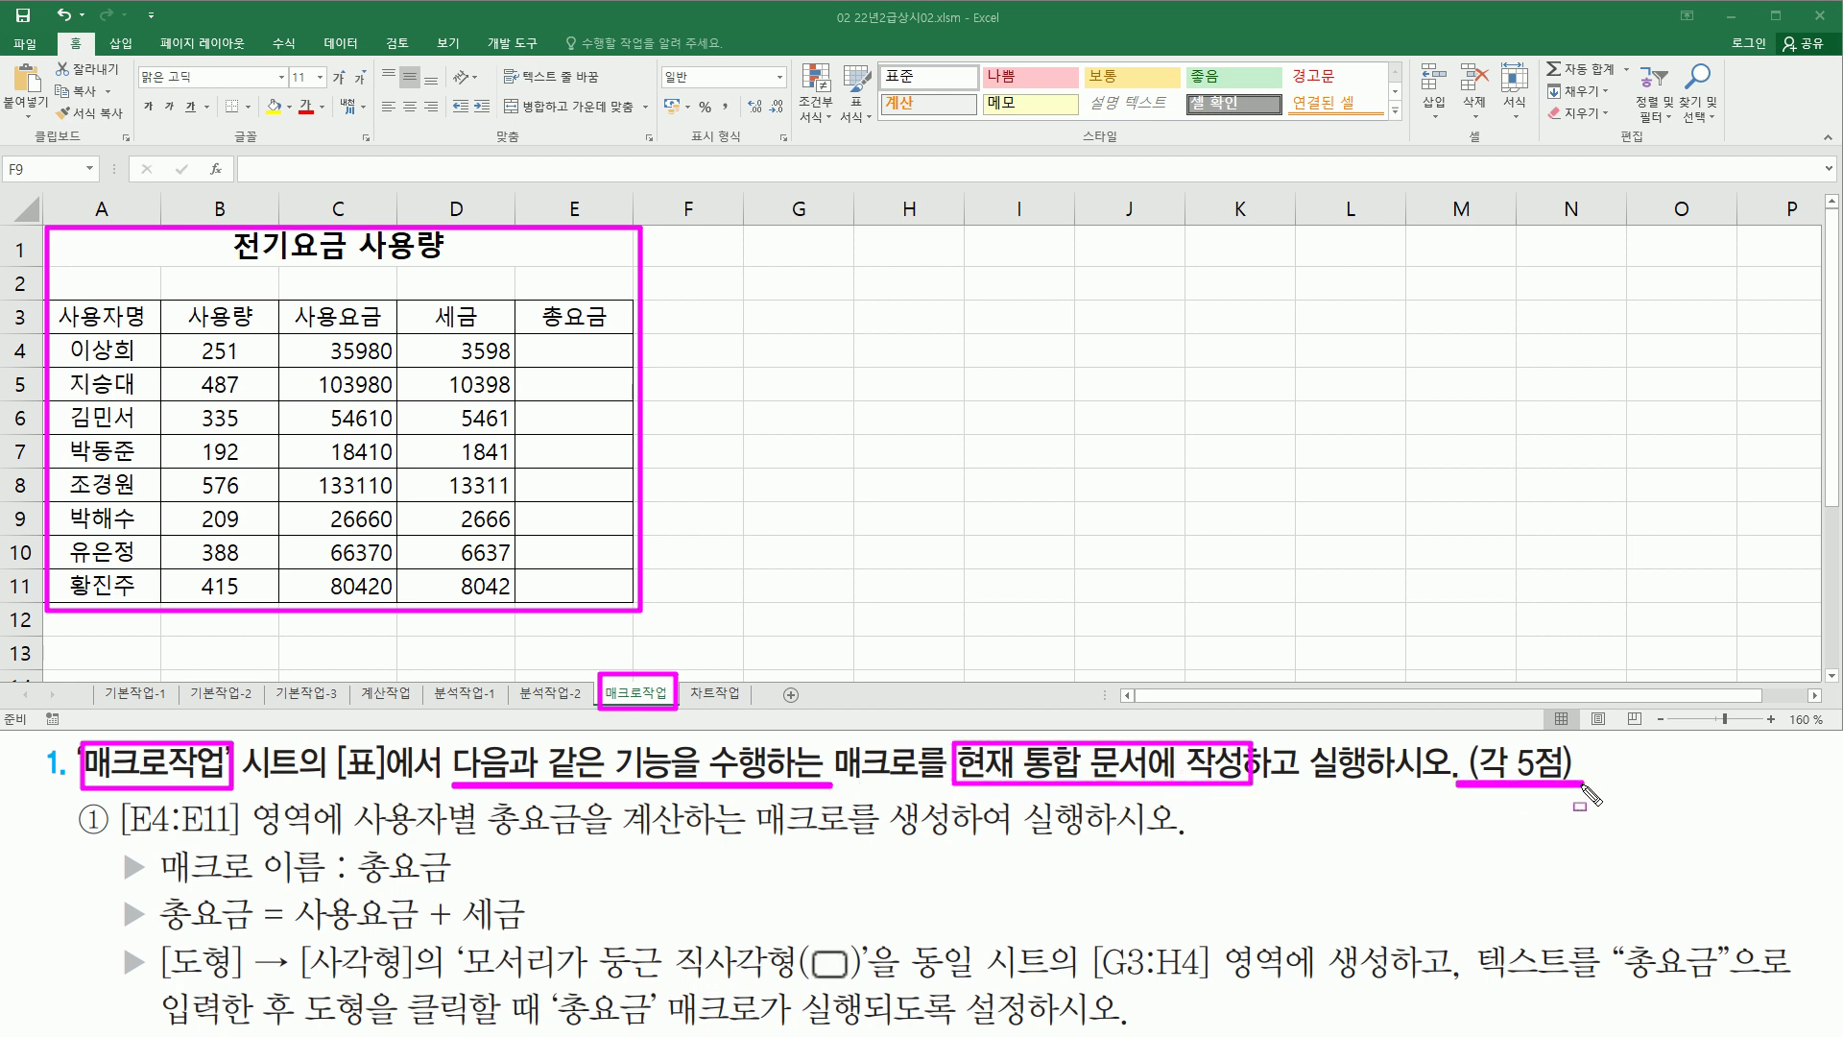
key("Escape")
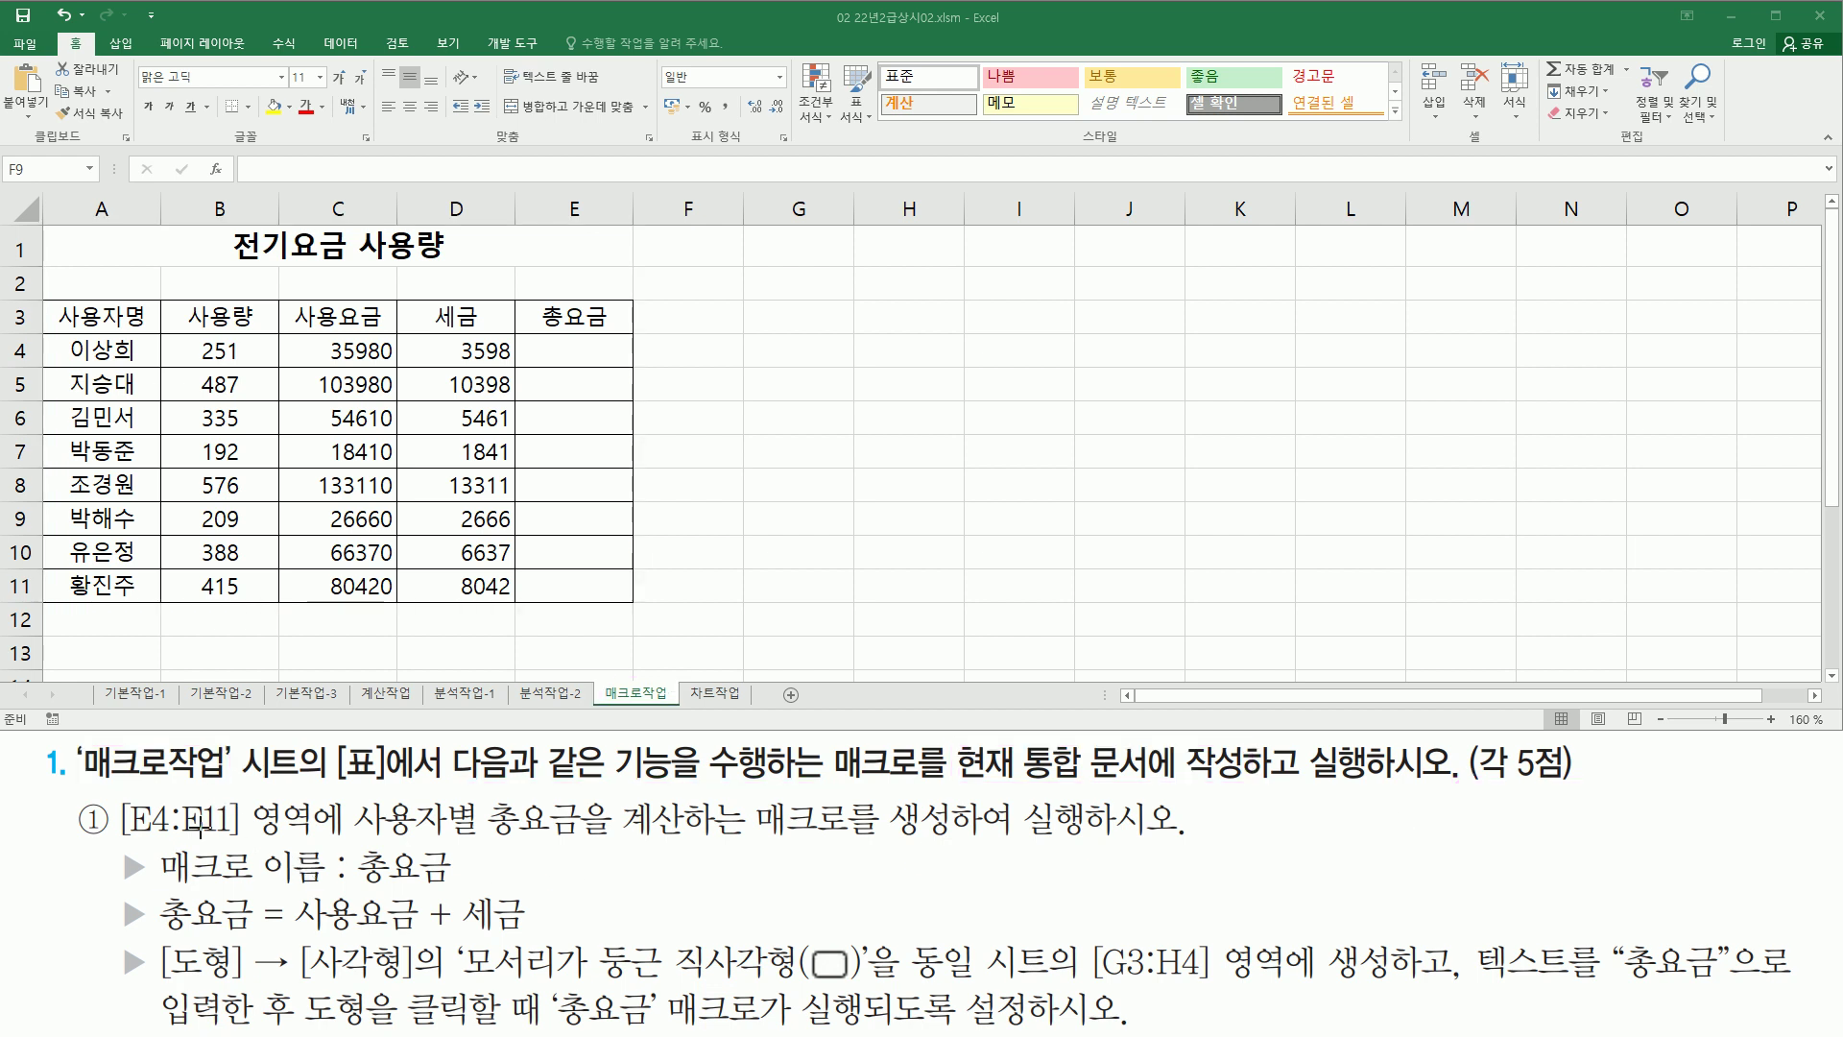
mouse_move(117, 791)
left_mouse_down()
mouse_move(247, 848)
mouse_move(329, 845)
left_mouse_up()
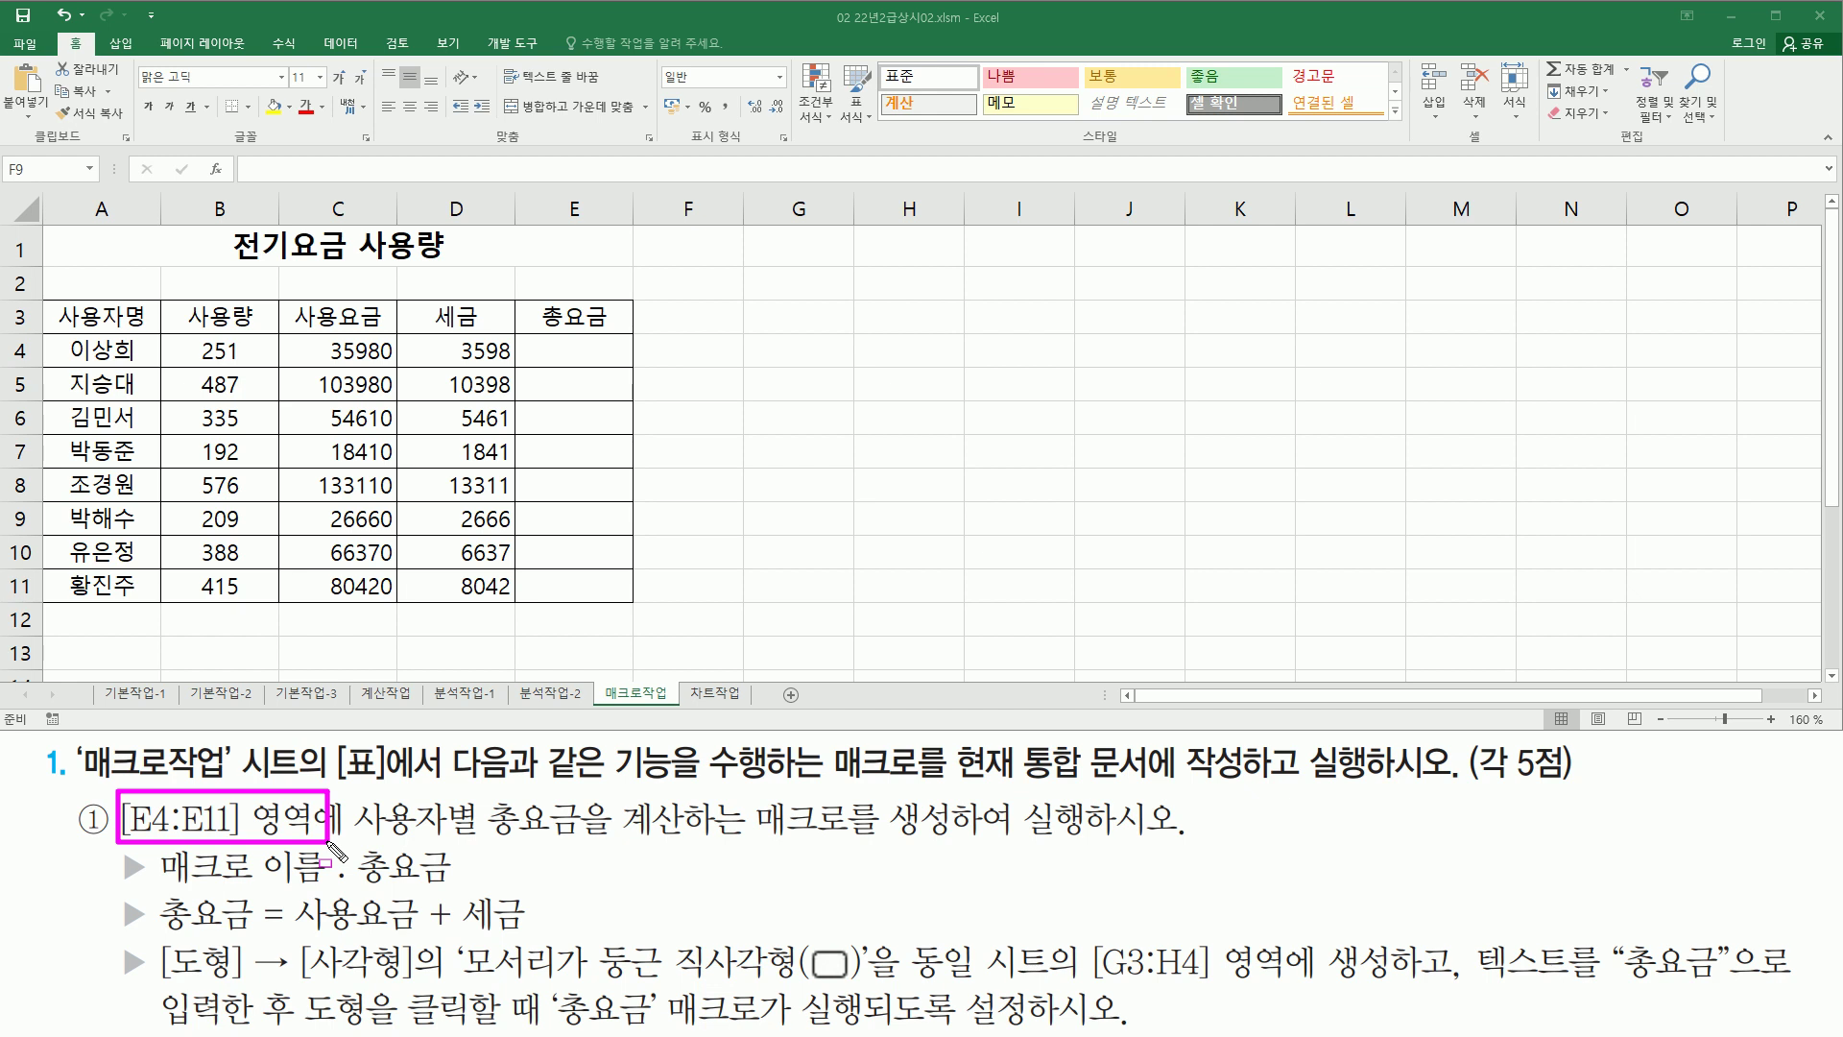
mouse_move(535, 336)
left_mouse_down()
mouse_move(581, 569)
mouse_move(608, 597)
left_mouse_up()
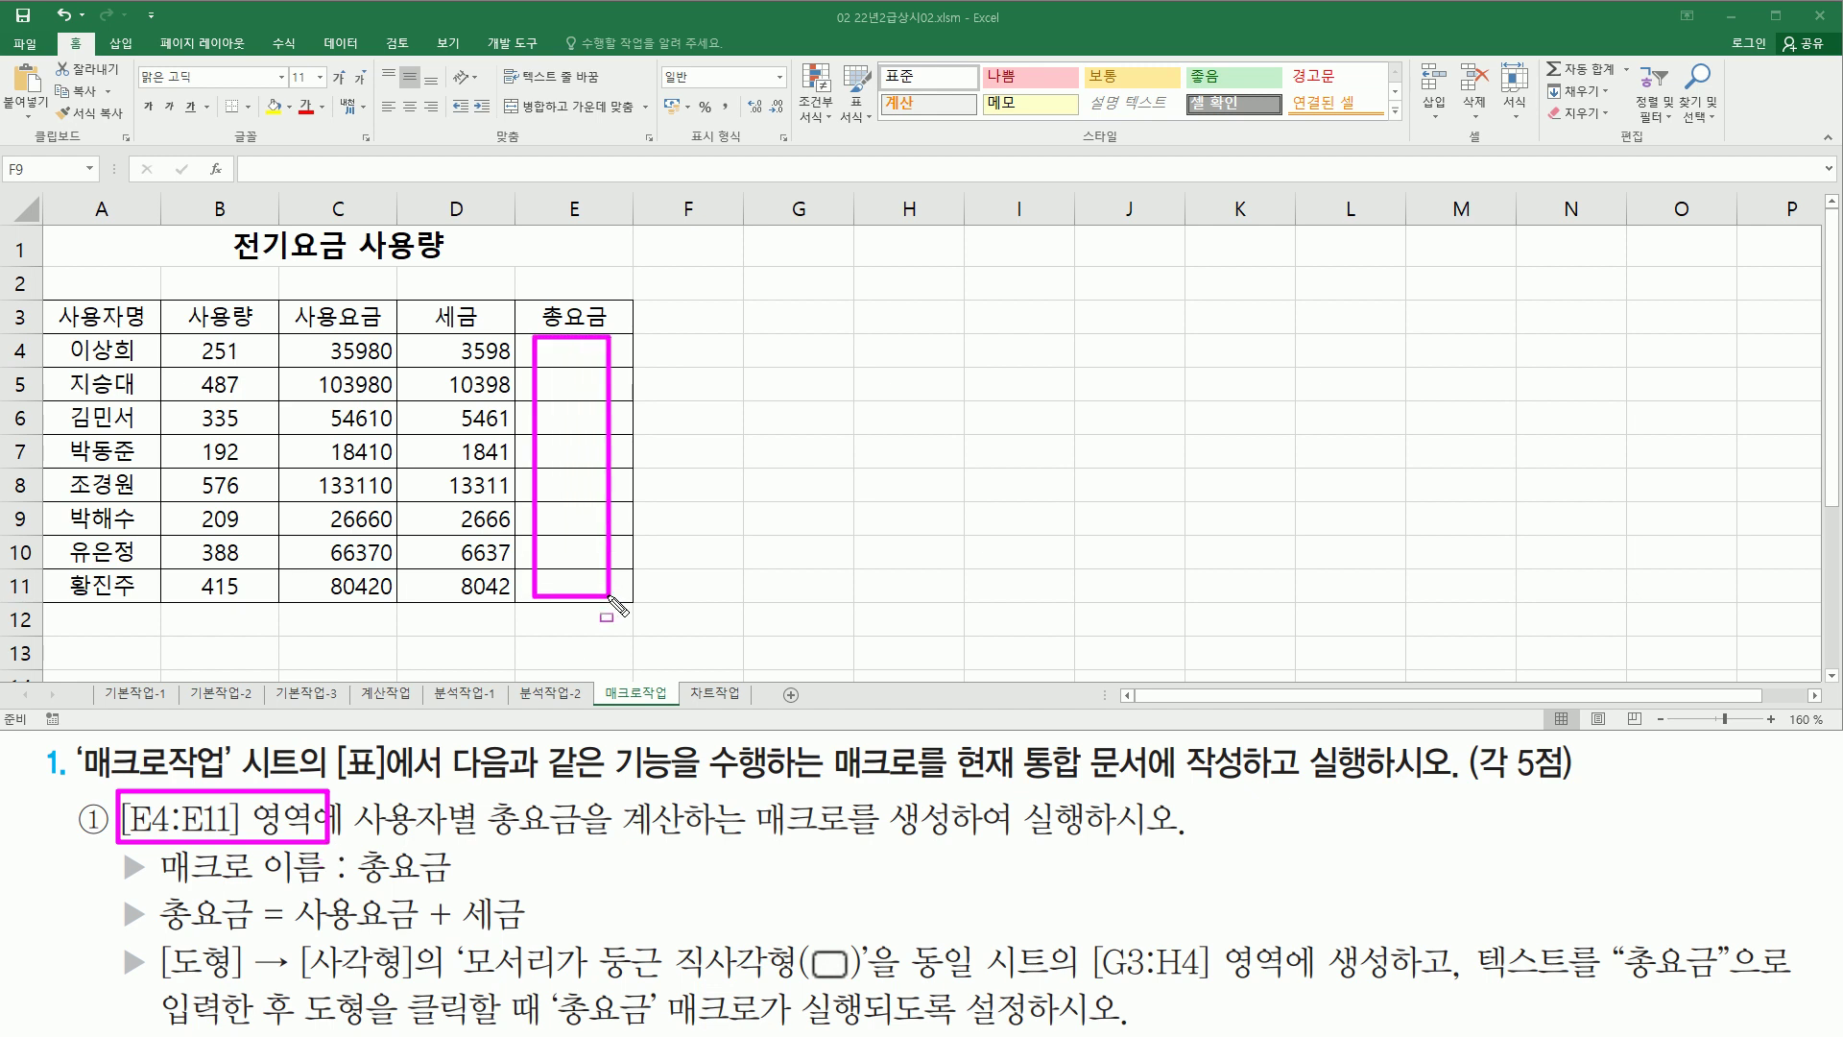
left_click_drag(358, 834, 1196, 836)
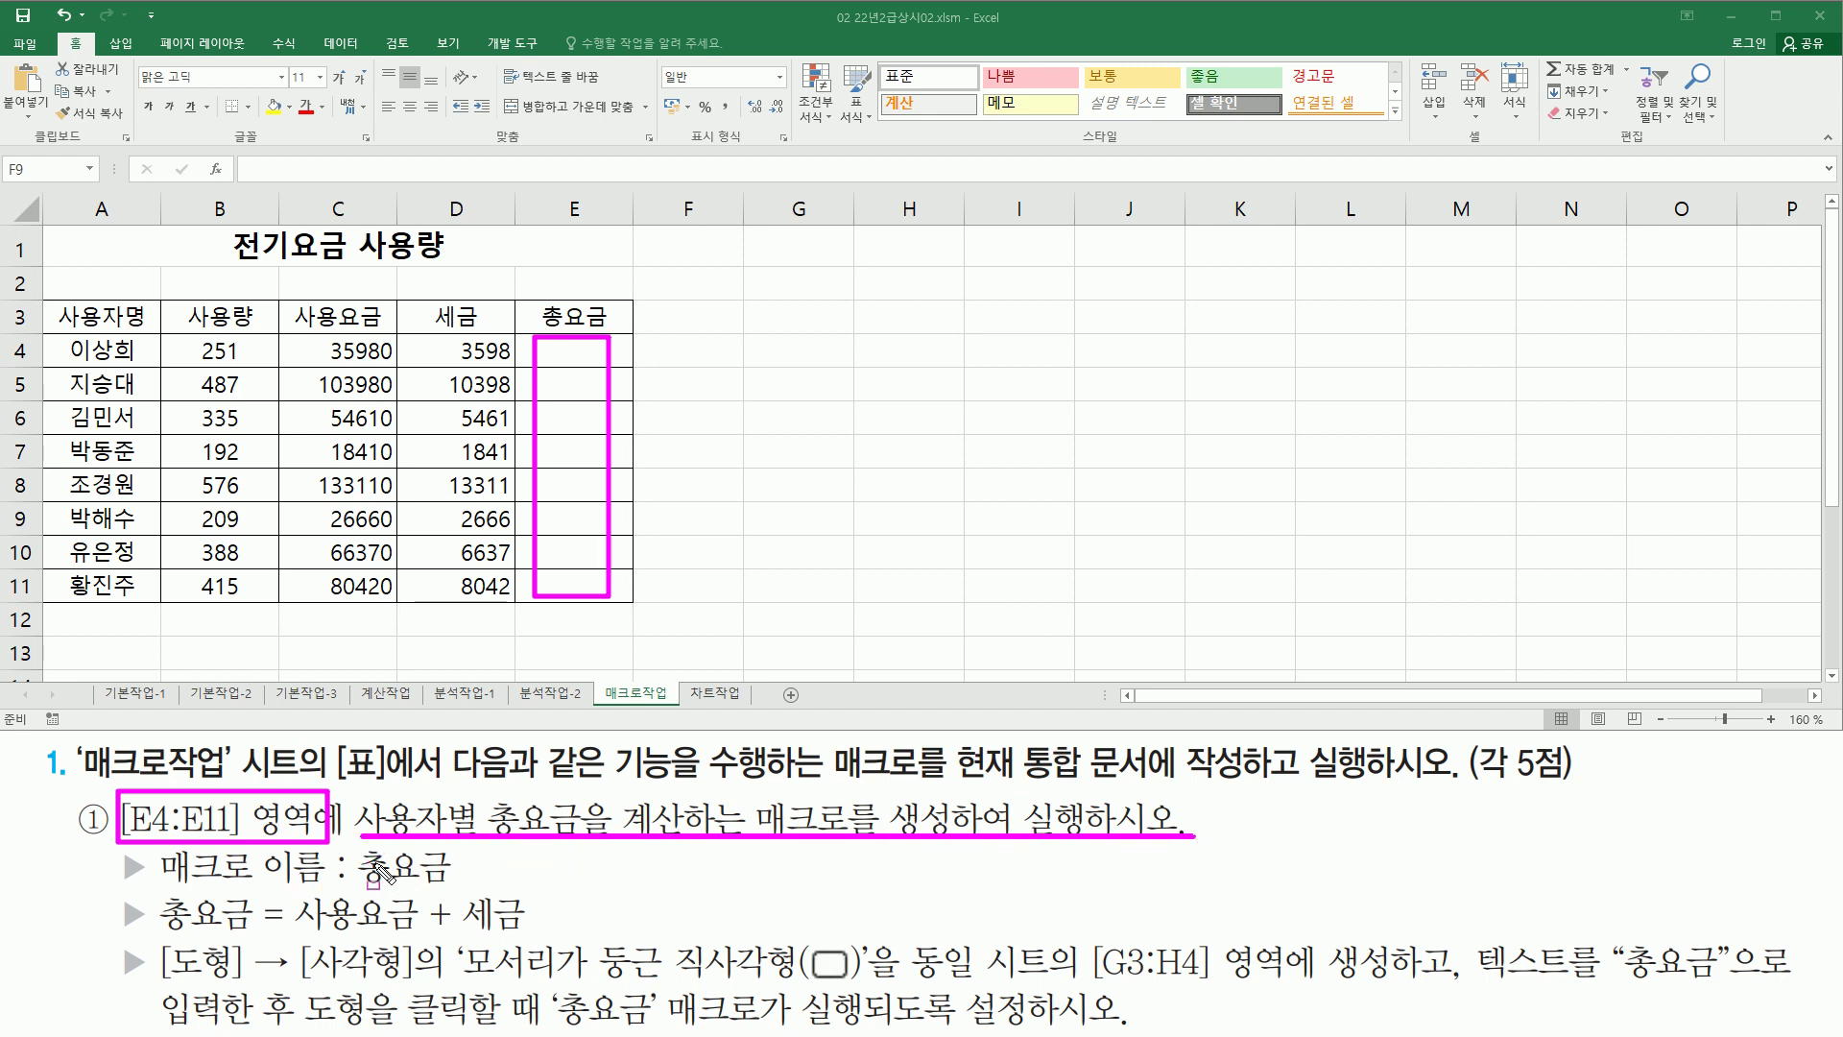
left_click_drag(358, 880, 457, 880)
left_click_drag(294, 932, 529, 937)
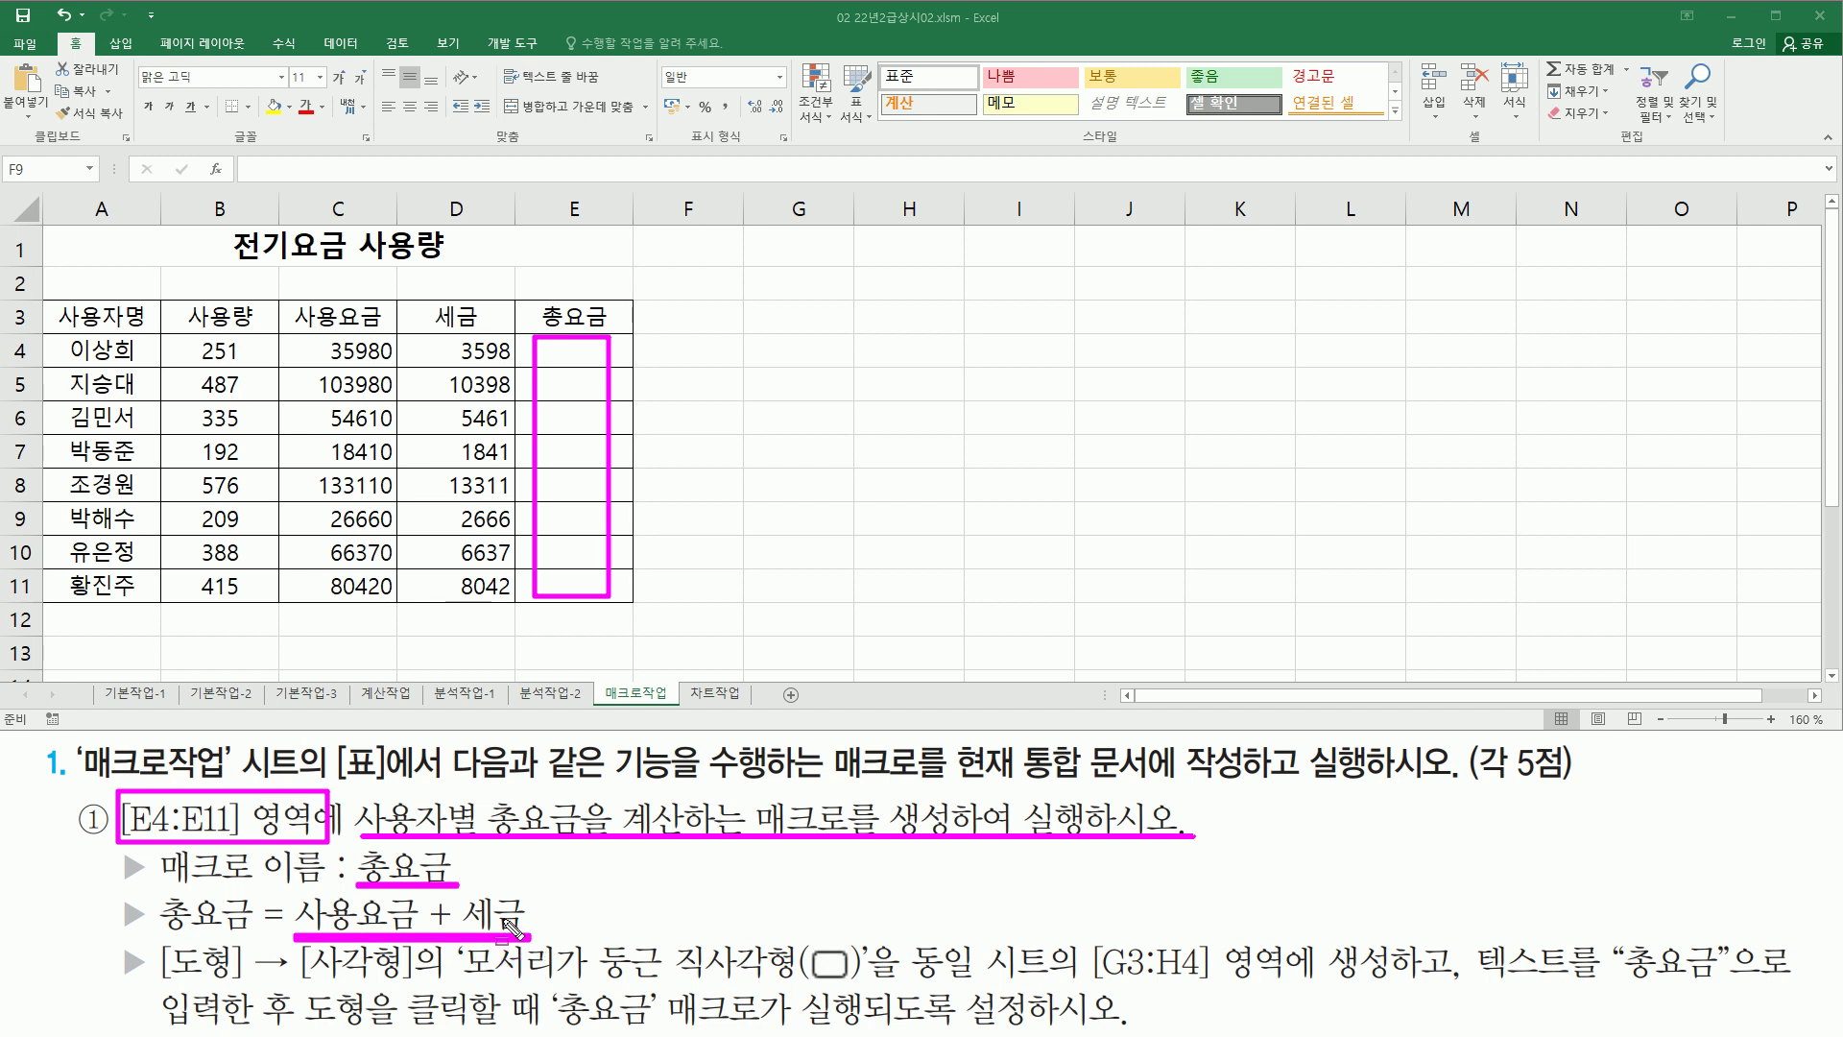
mouse_move(329, 344)
left_mouse_down()
mouse_move(379, 337)
mouse_move(382, 601)
left_mouse_up()
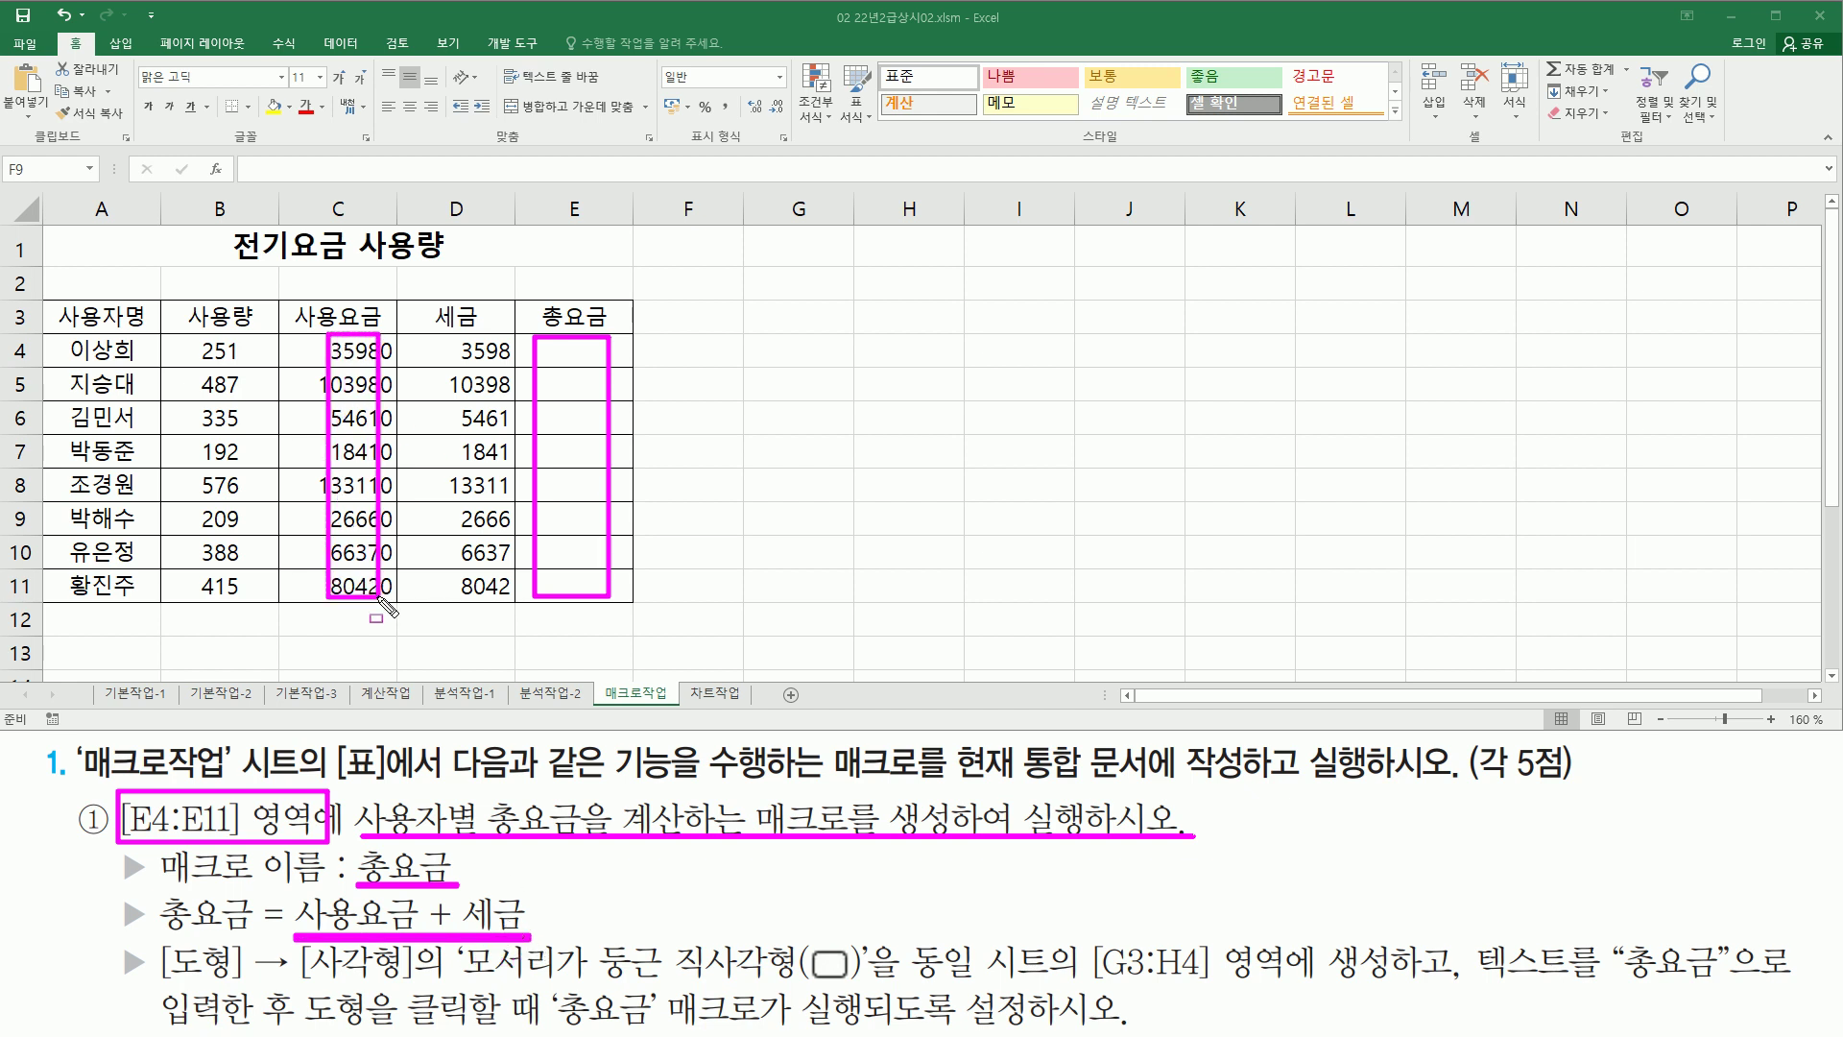
mouse_move(452, 338)
left_mouse_down()
mouse_move(451, 590)
mouse_move(499, 336)
mouse_move(501, 600)
left_mouse_up()
key("e")
left_click_drag(533, 338, 621, 361)
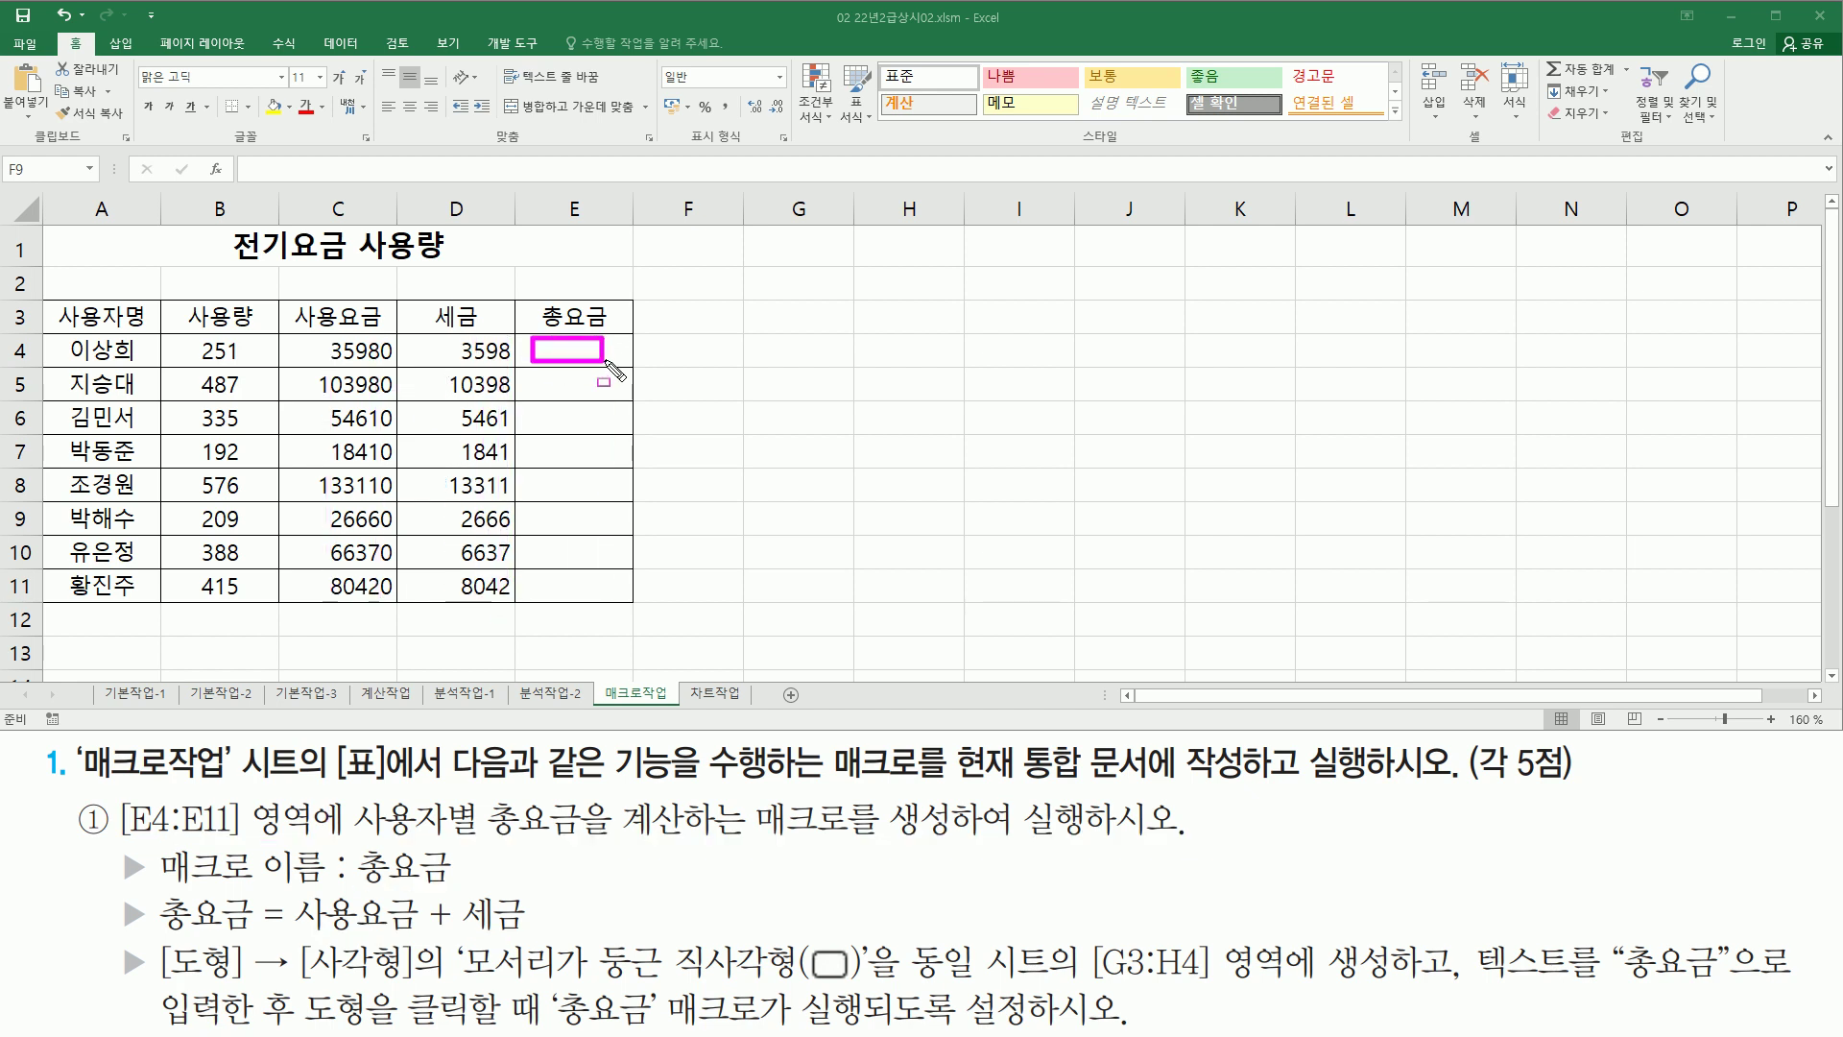
mouse_move(311, 339)
left_mouse_down()
mouse_move(510, 366)
mouse_move(459, 338)
left_mouse_up()
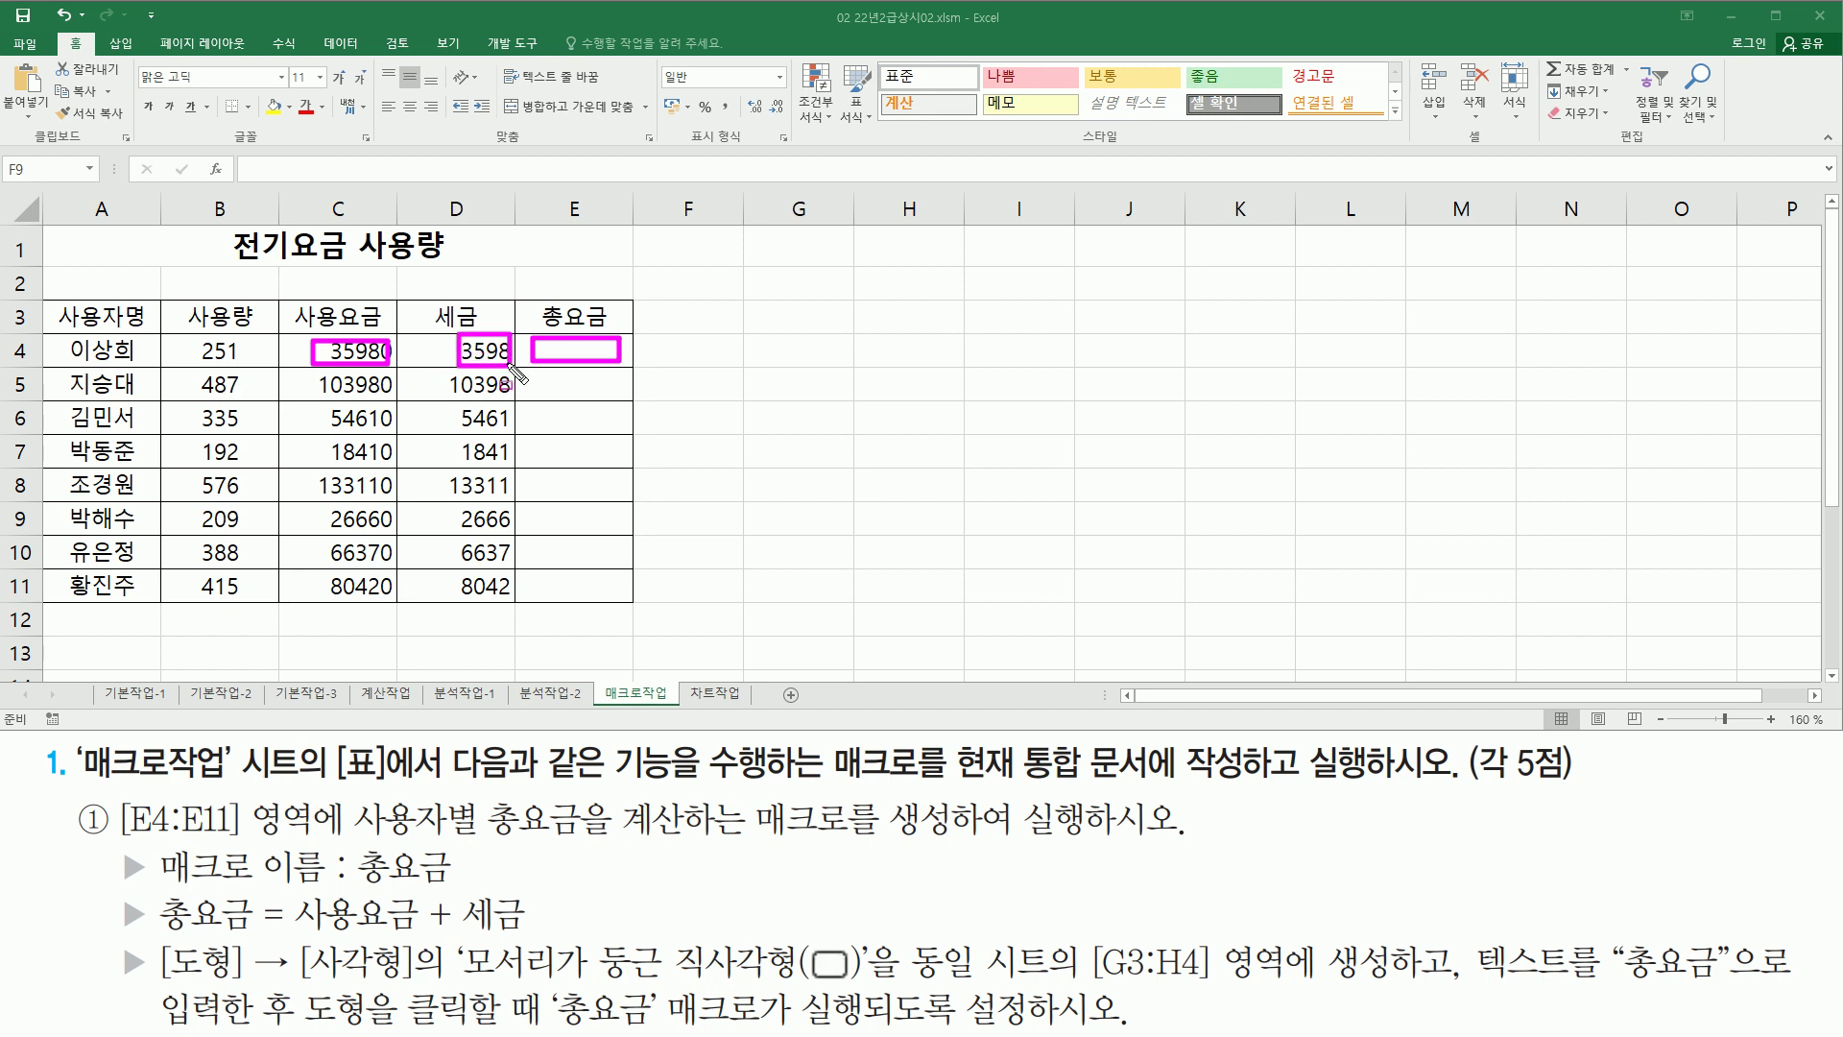
key("Escape")
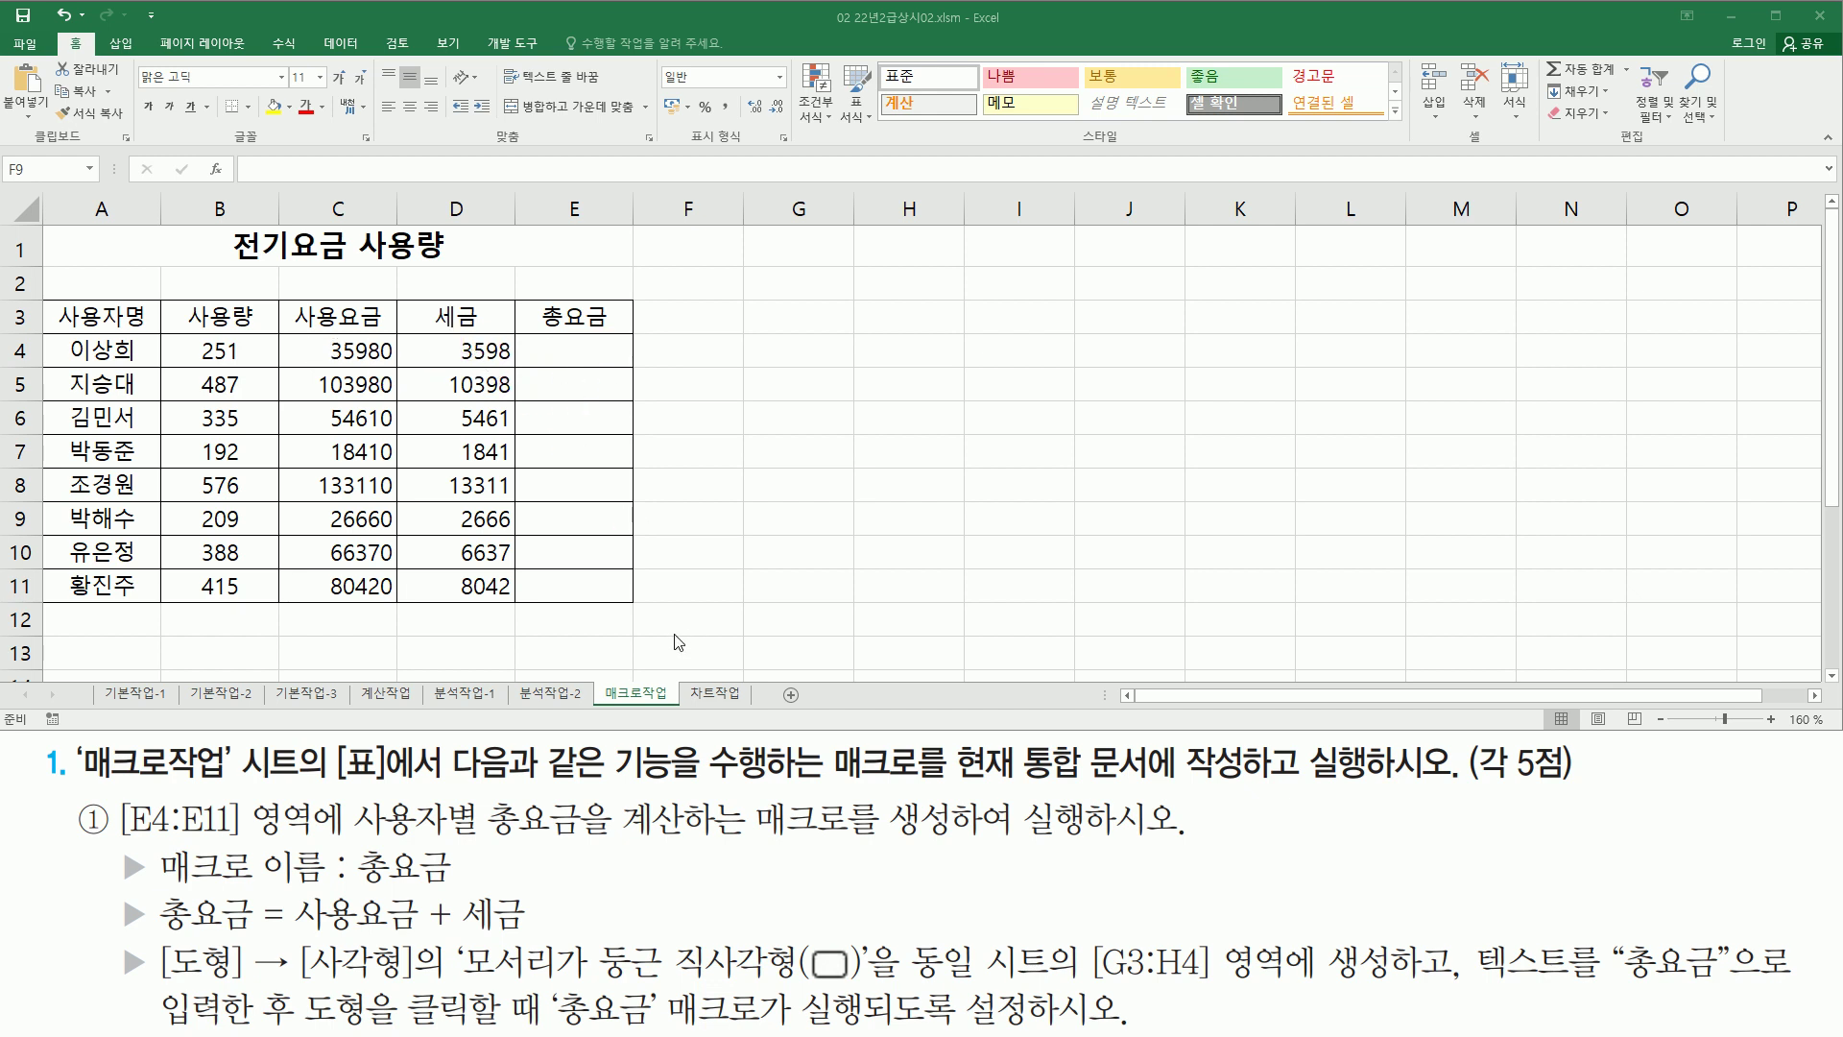
left_click_drag(160, 982, 860, 981)
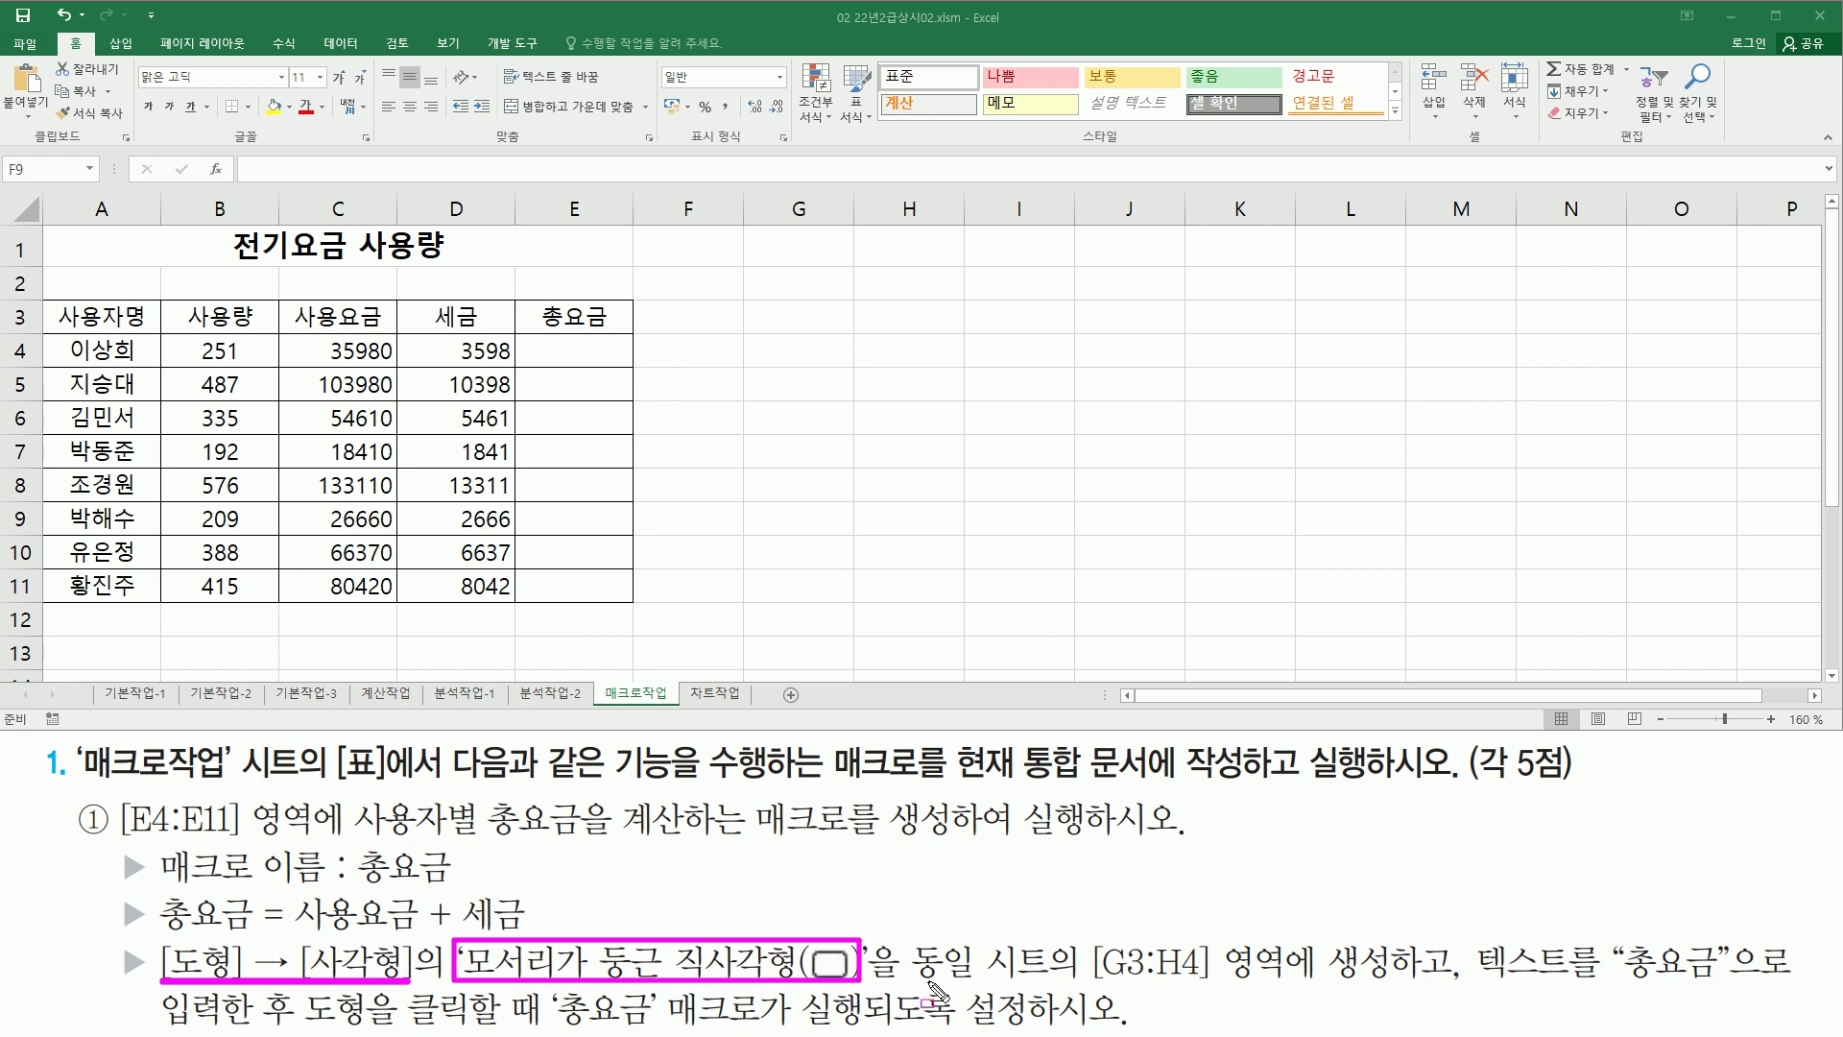
mouse_move(1094, 983)
left_mouse_down()
mouse_move(1410, 983)
mouse_move(1402, 944)
left_mouse_up()
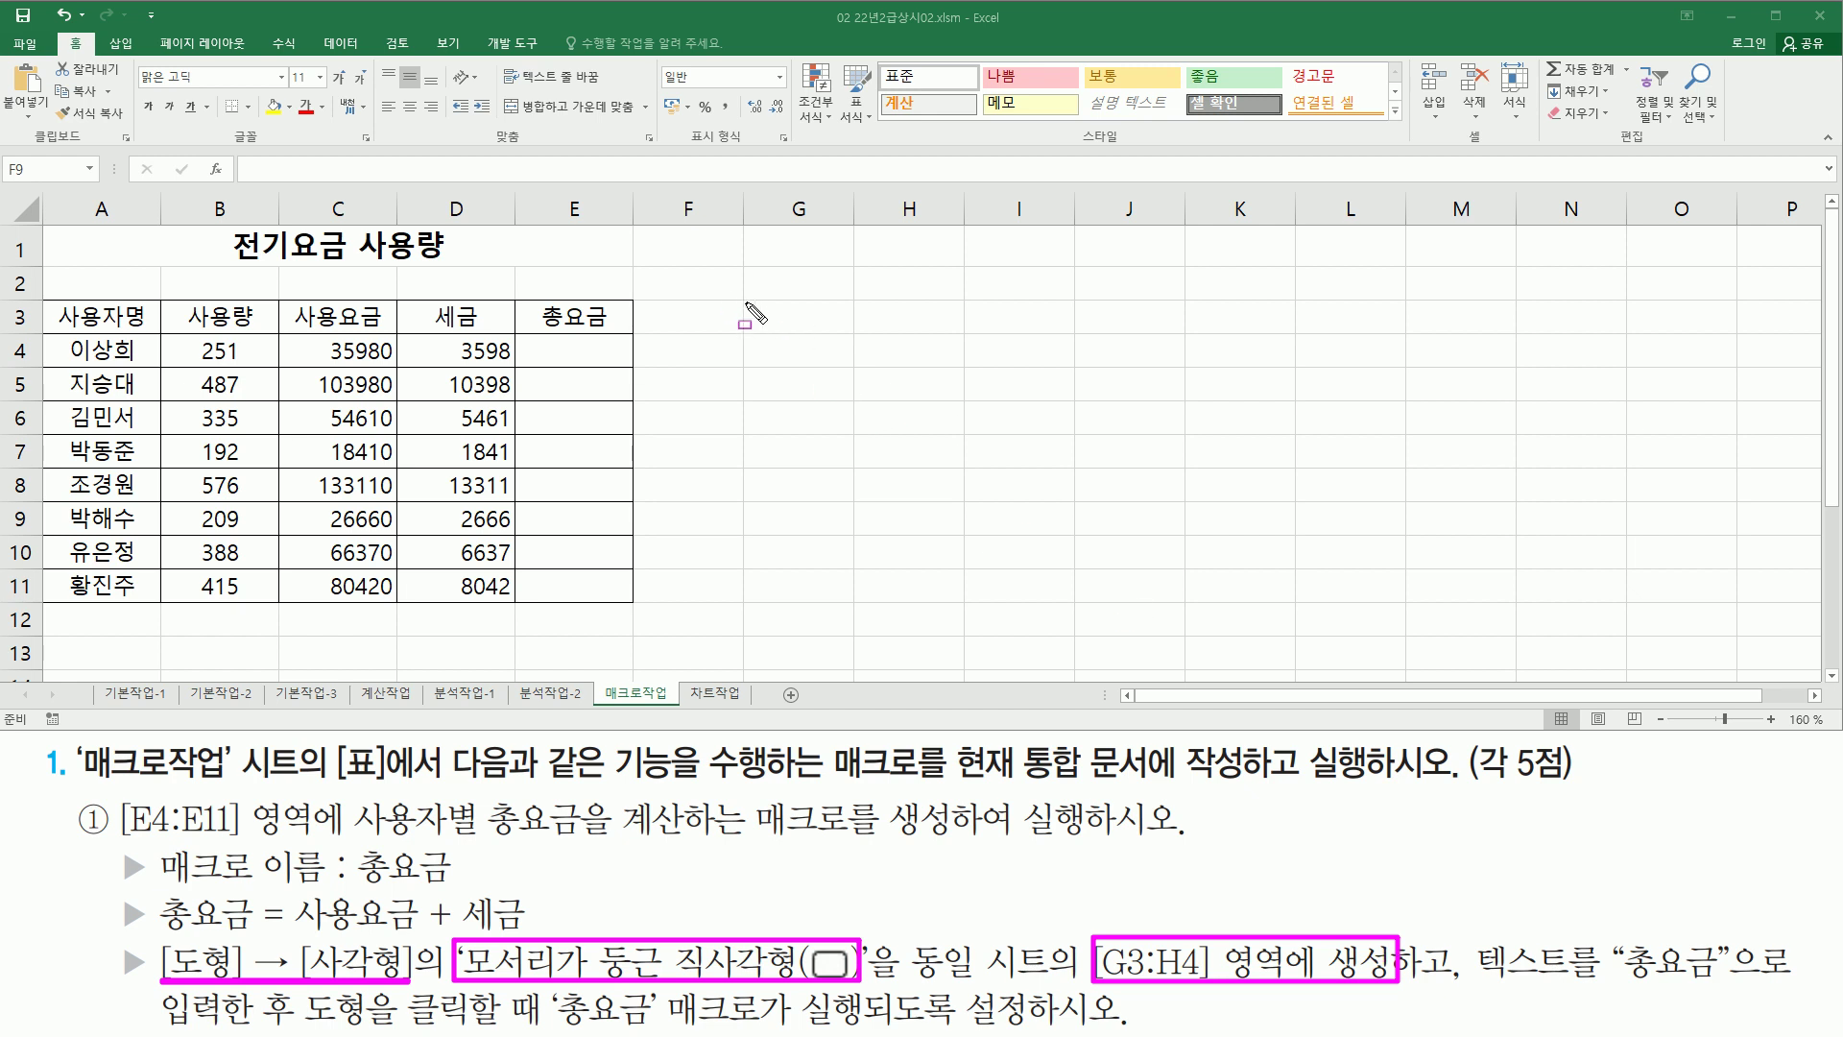
left_click_drag(746, 304, 966, 366)
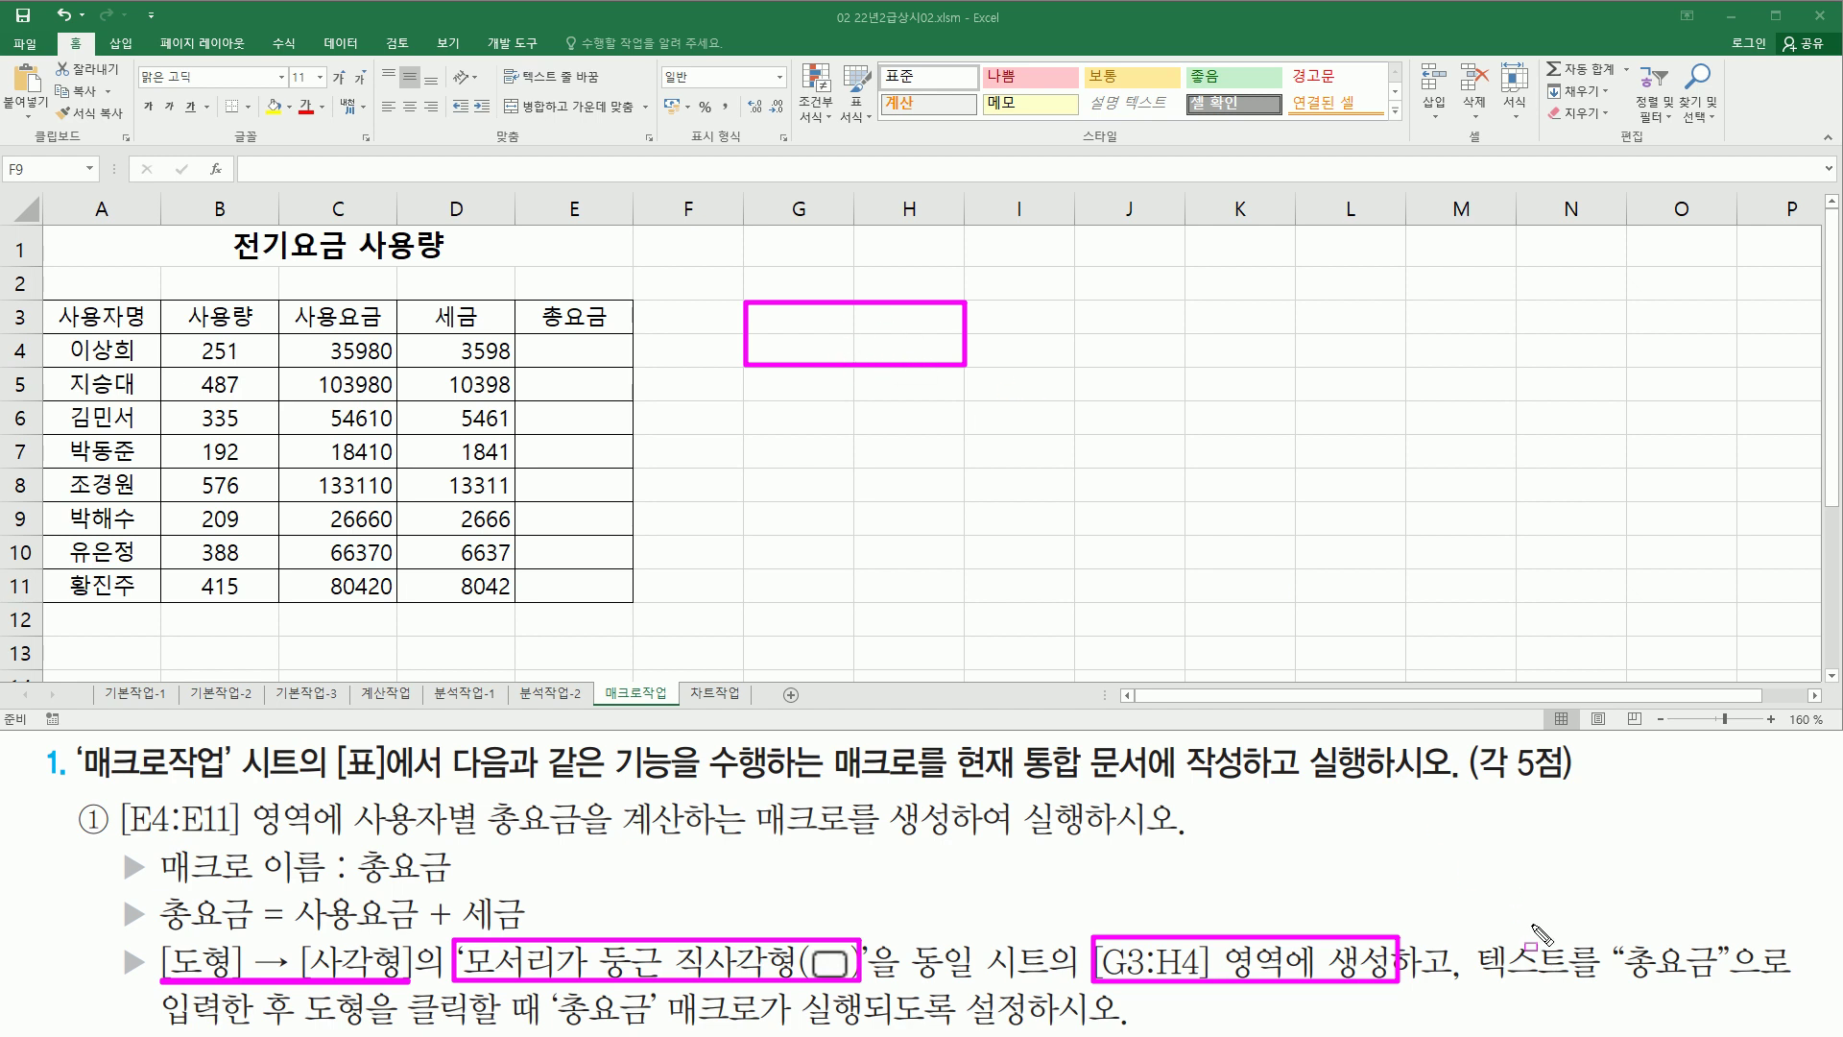
left_click_drag(1472, 981, 1745, 983)
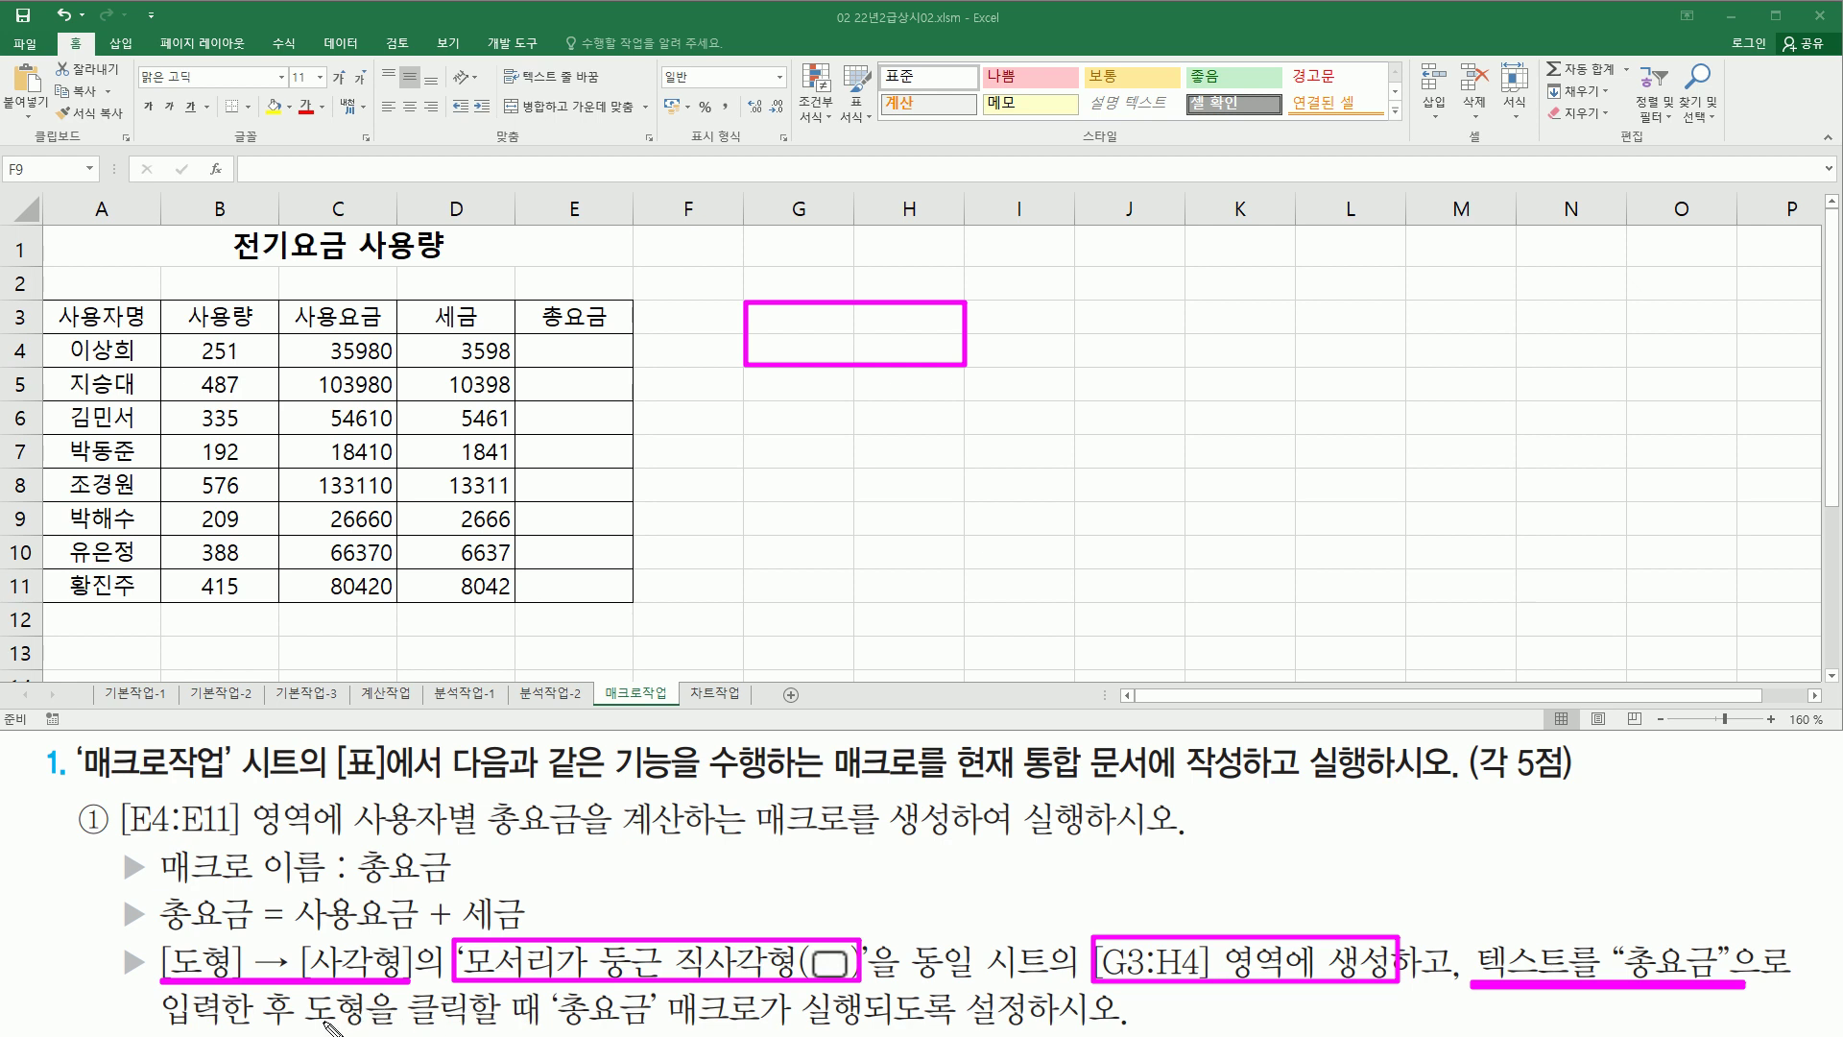
left_click_drag(403, 1032, 1041, 1032)
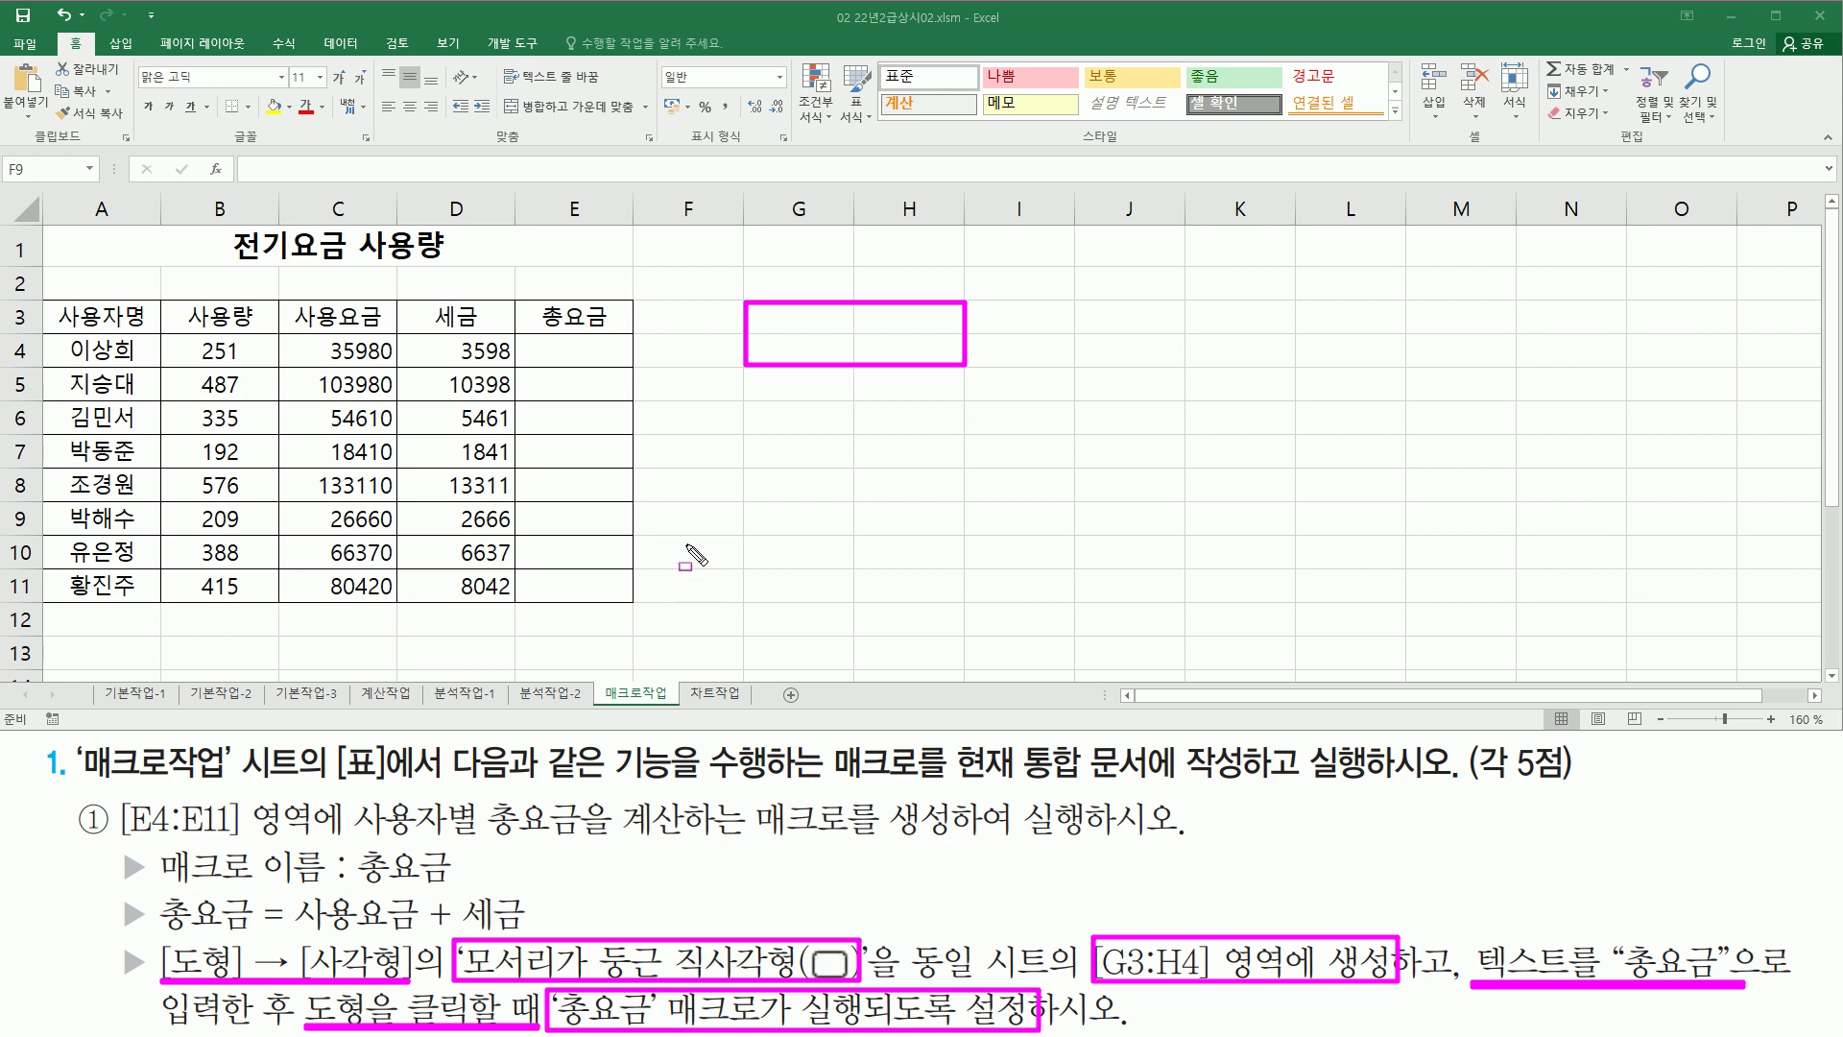
key("Escape")
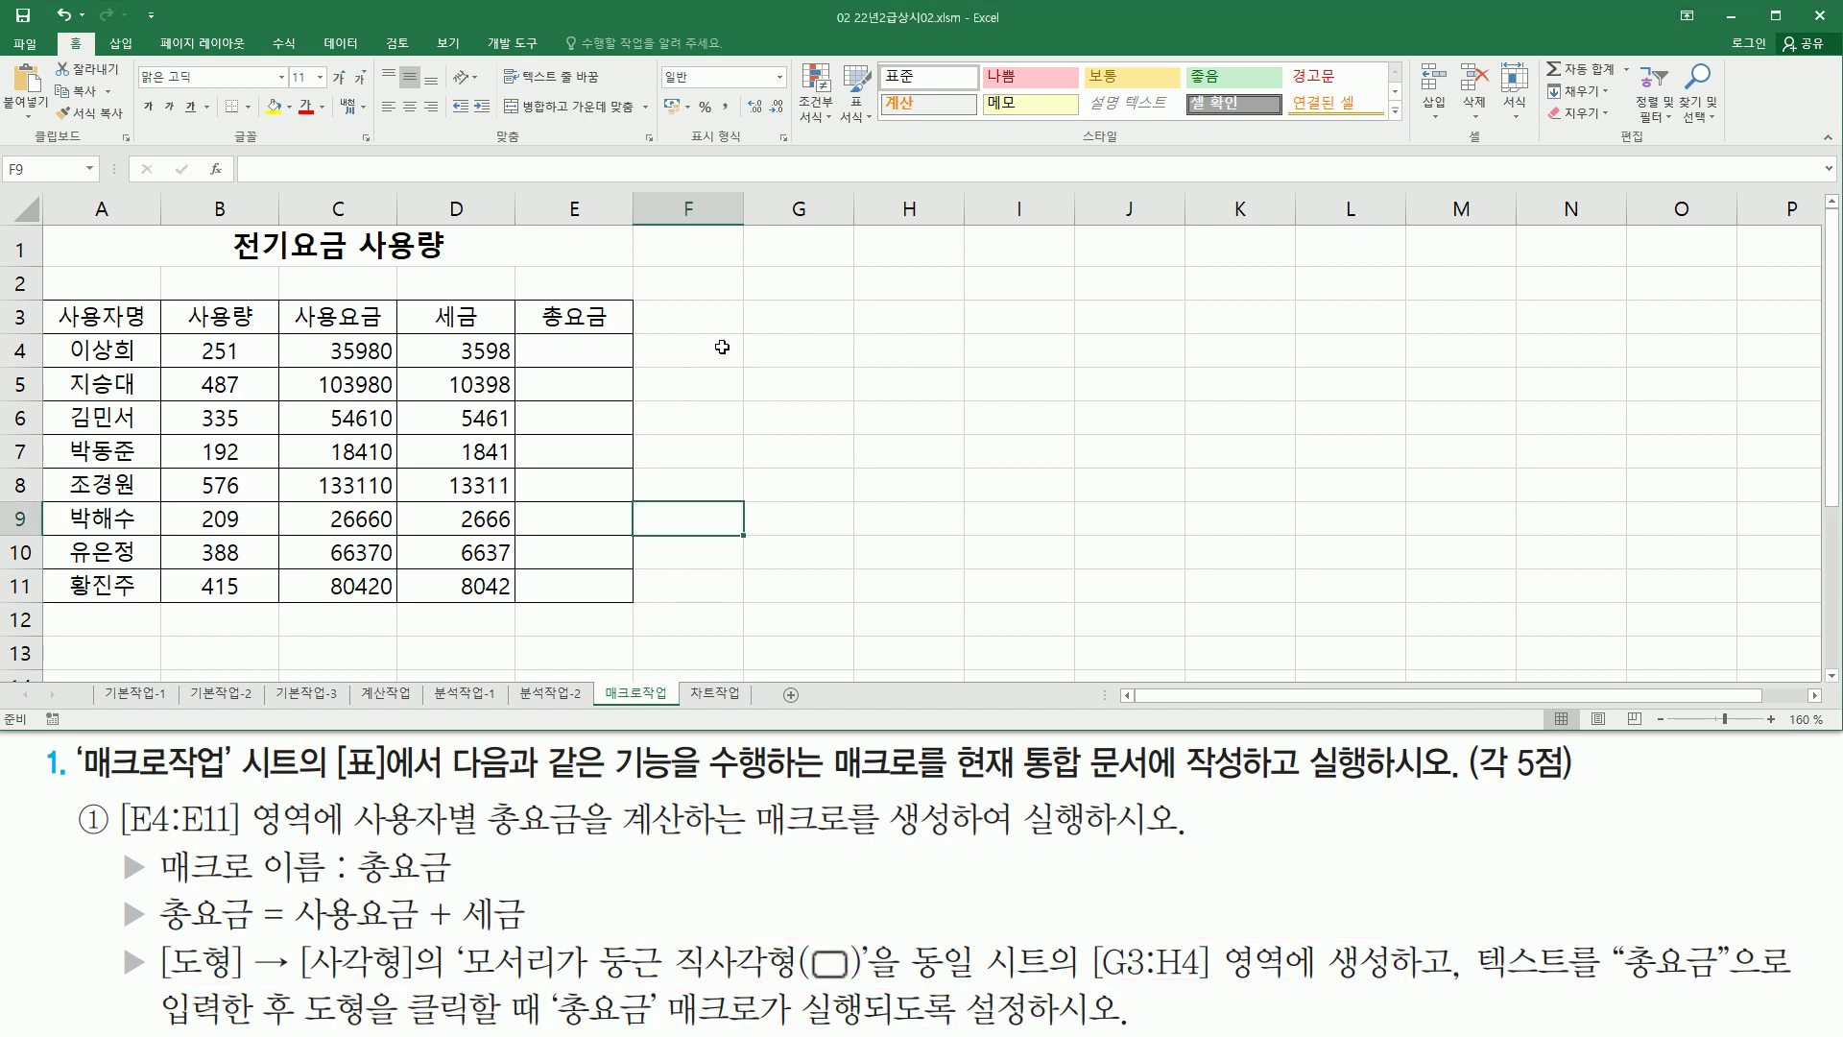
Draw a rounded rectangle shape covering cells G3:H4 on the 매크로작업 sheet.
left_click(114, 45)
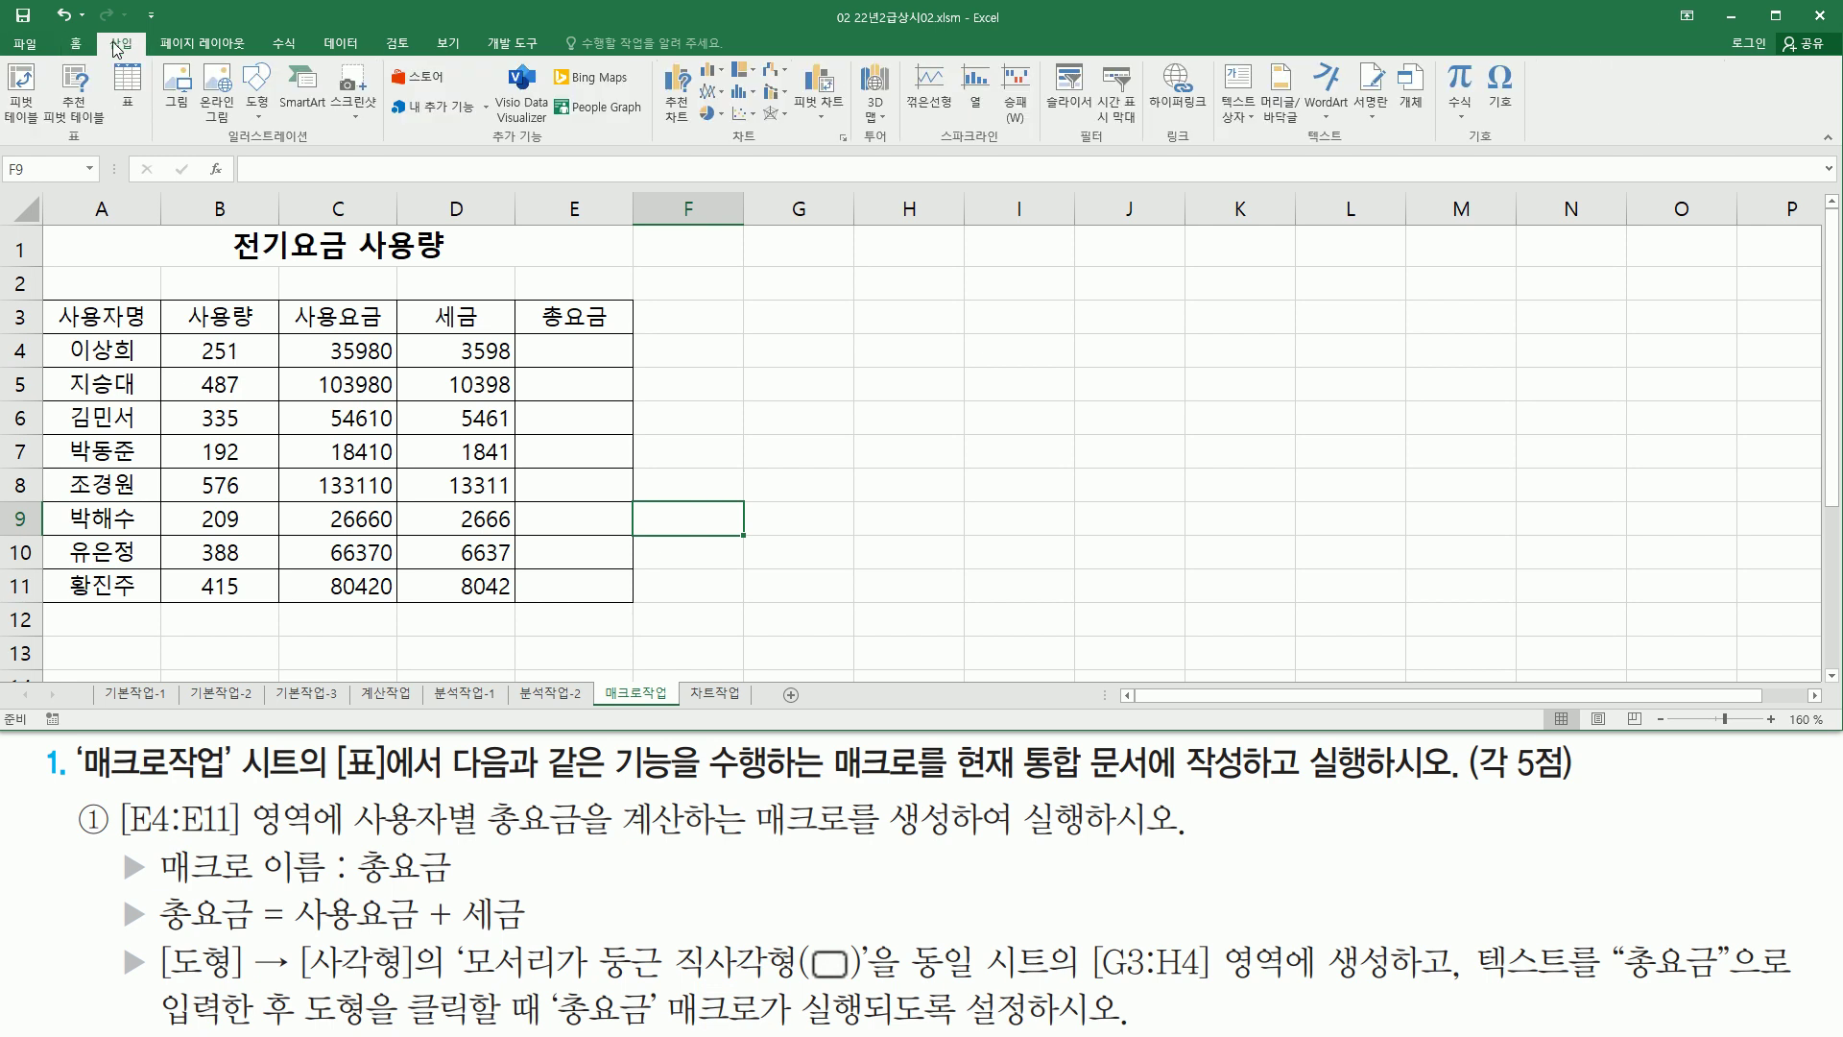
left_click(259, 96)
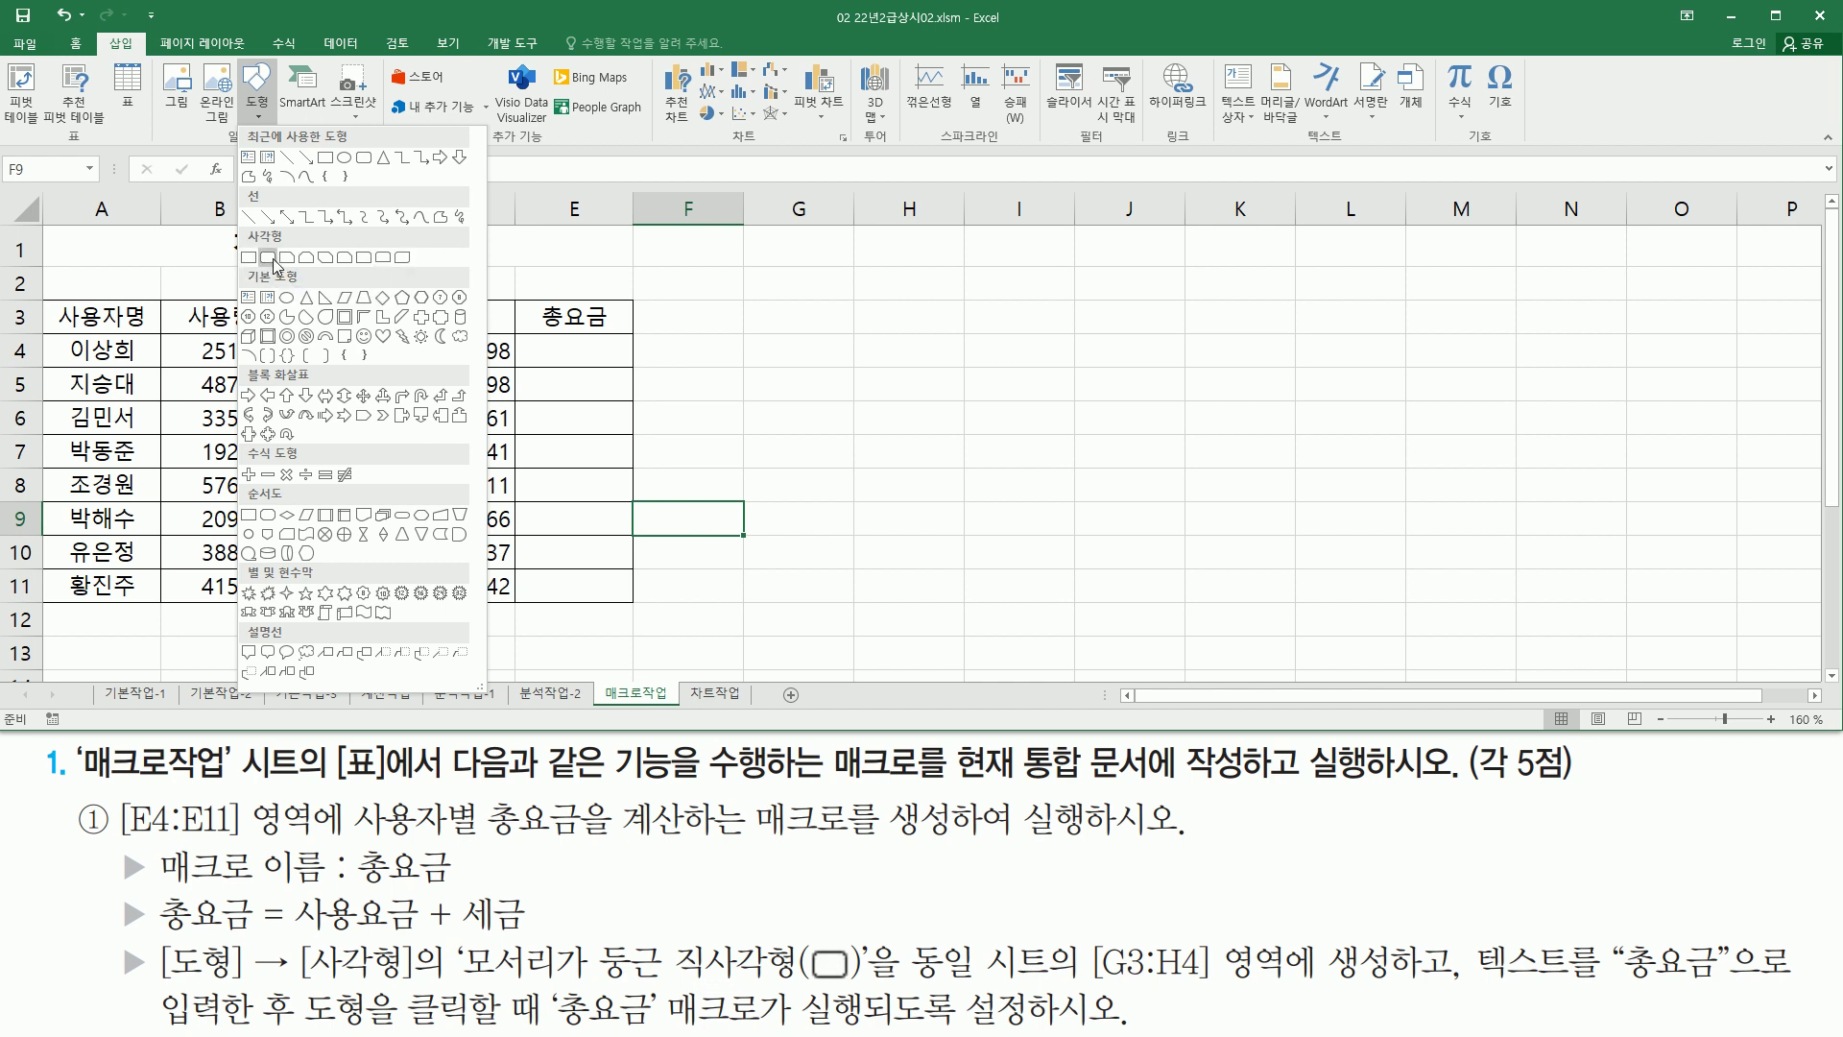
left_click(268, 257)
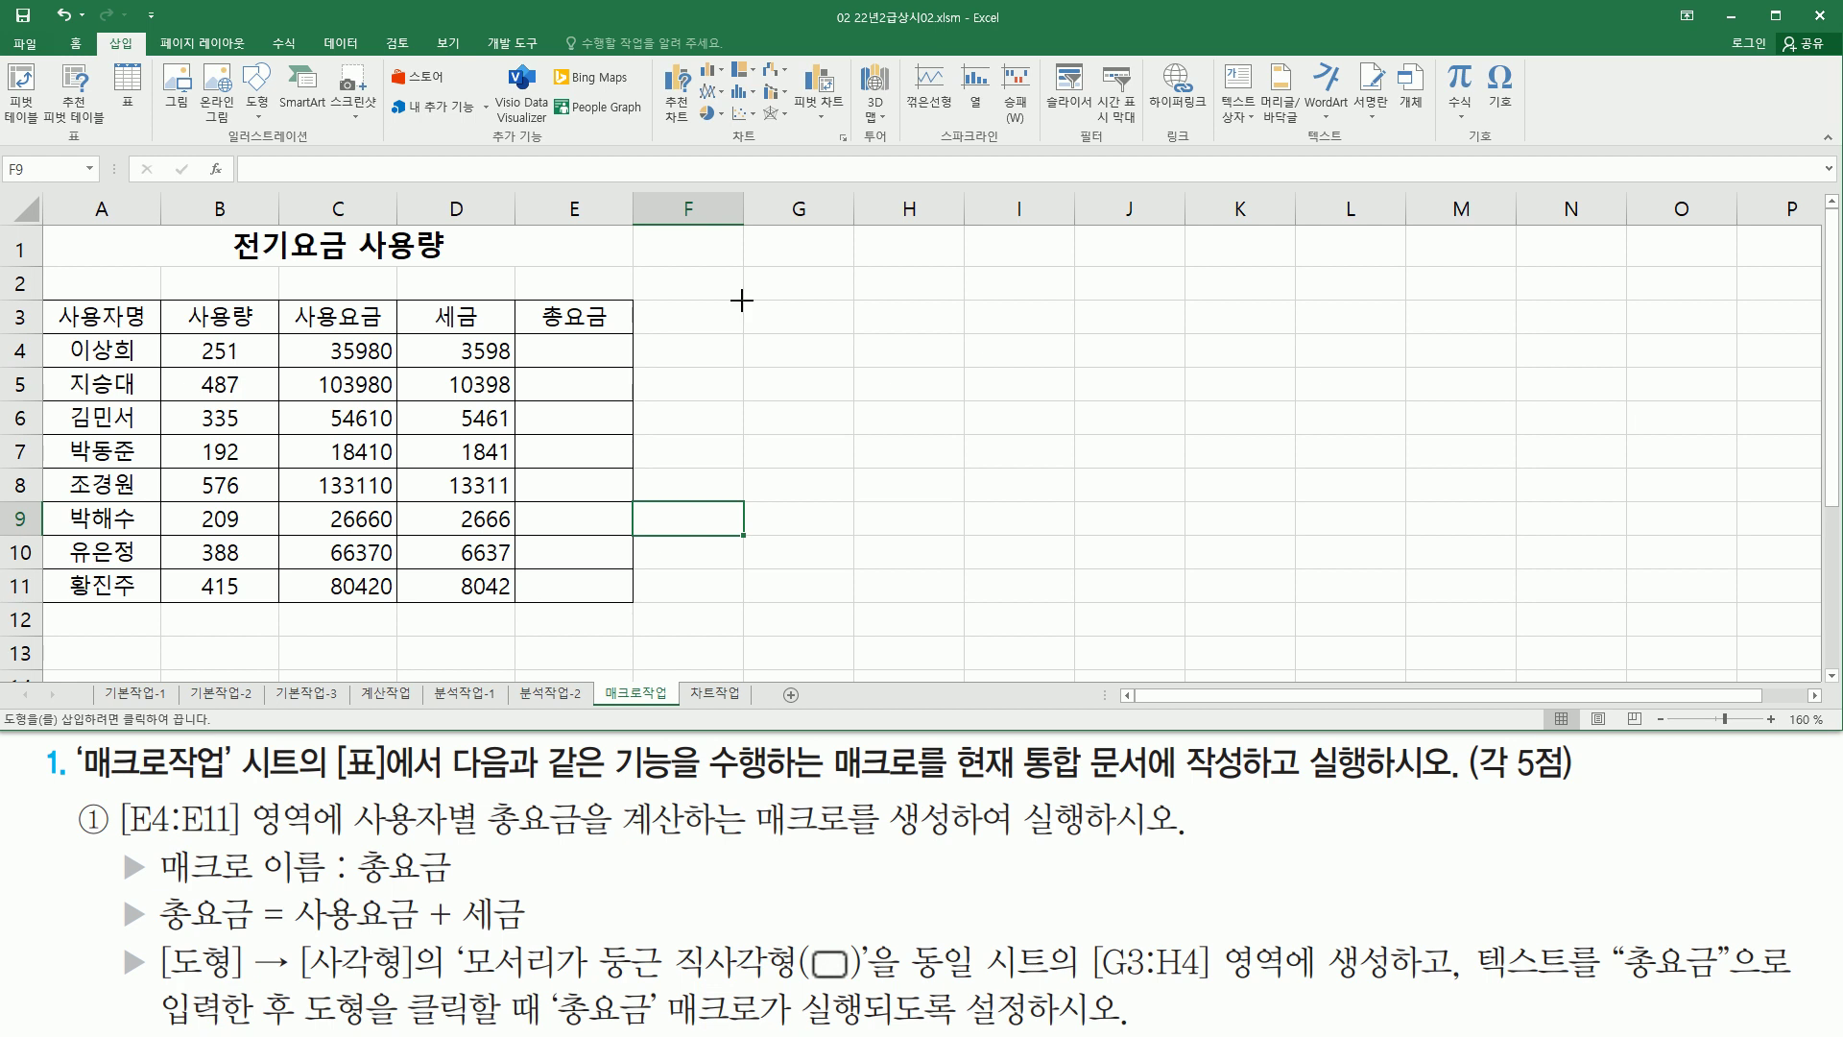
left_click_drag(741, 301, 965, 369)
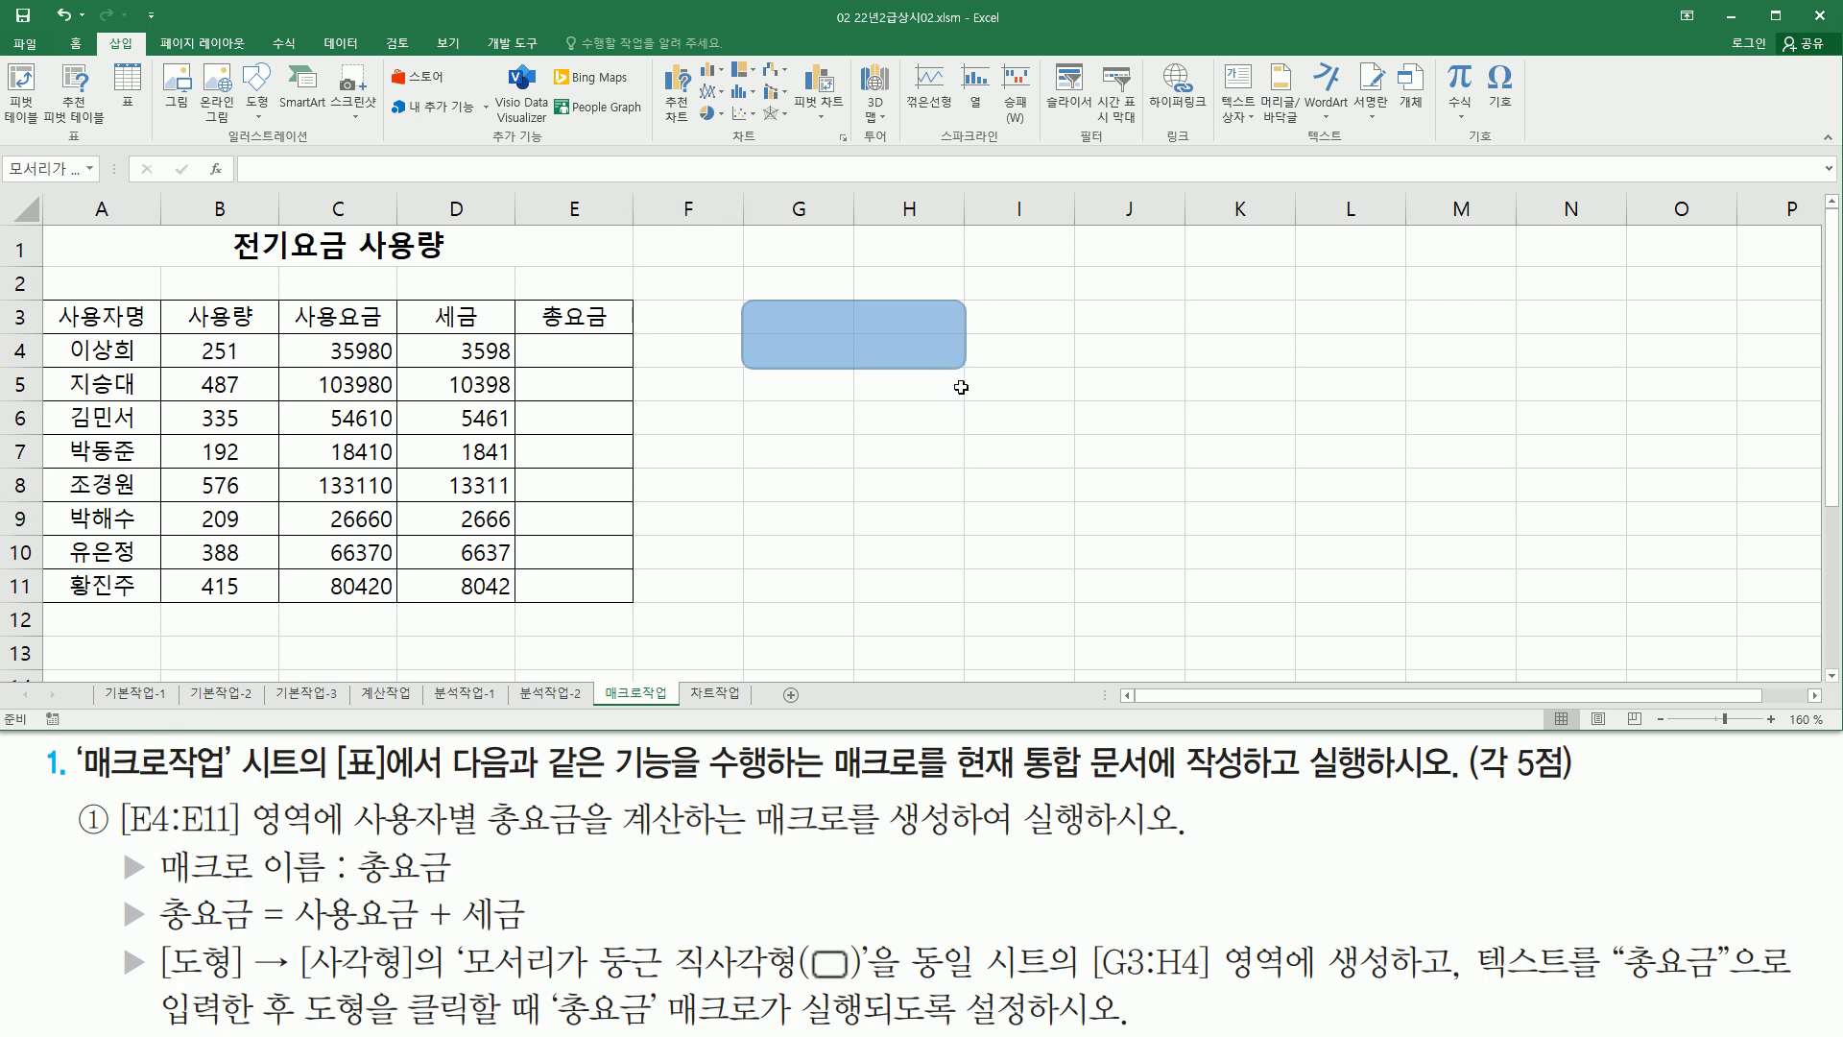
Name the macro assigned to the rounded rectangle 총요금 and open its recording settings.
right_click(891, 328)
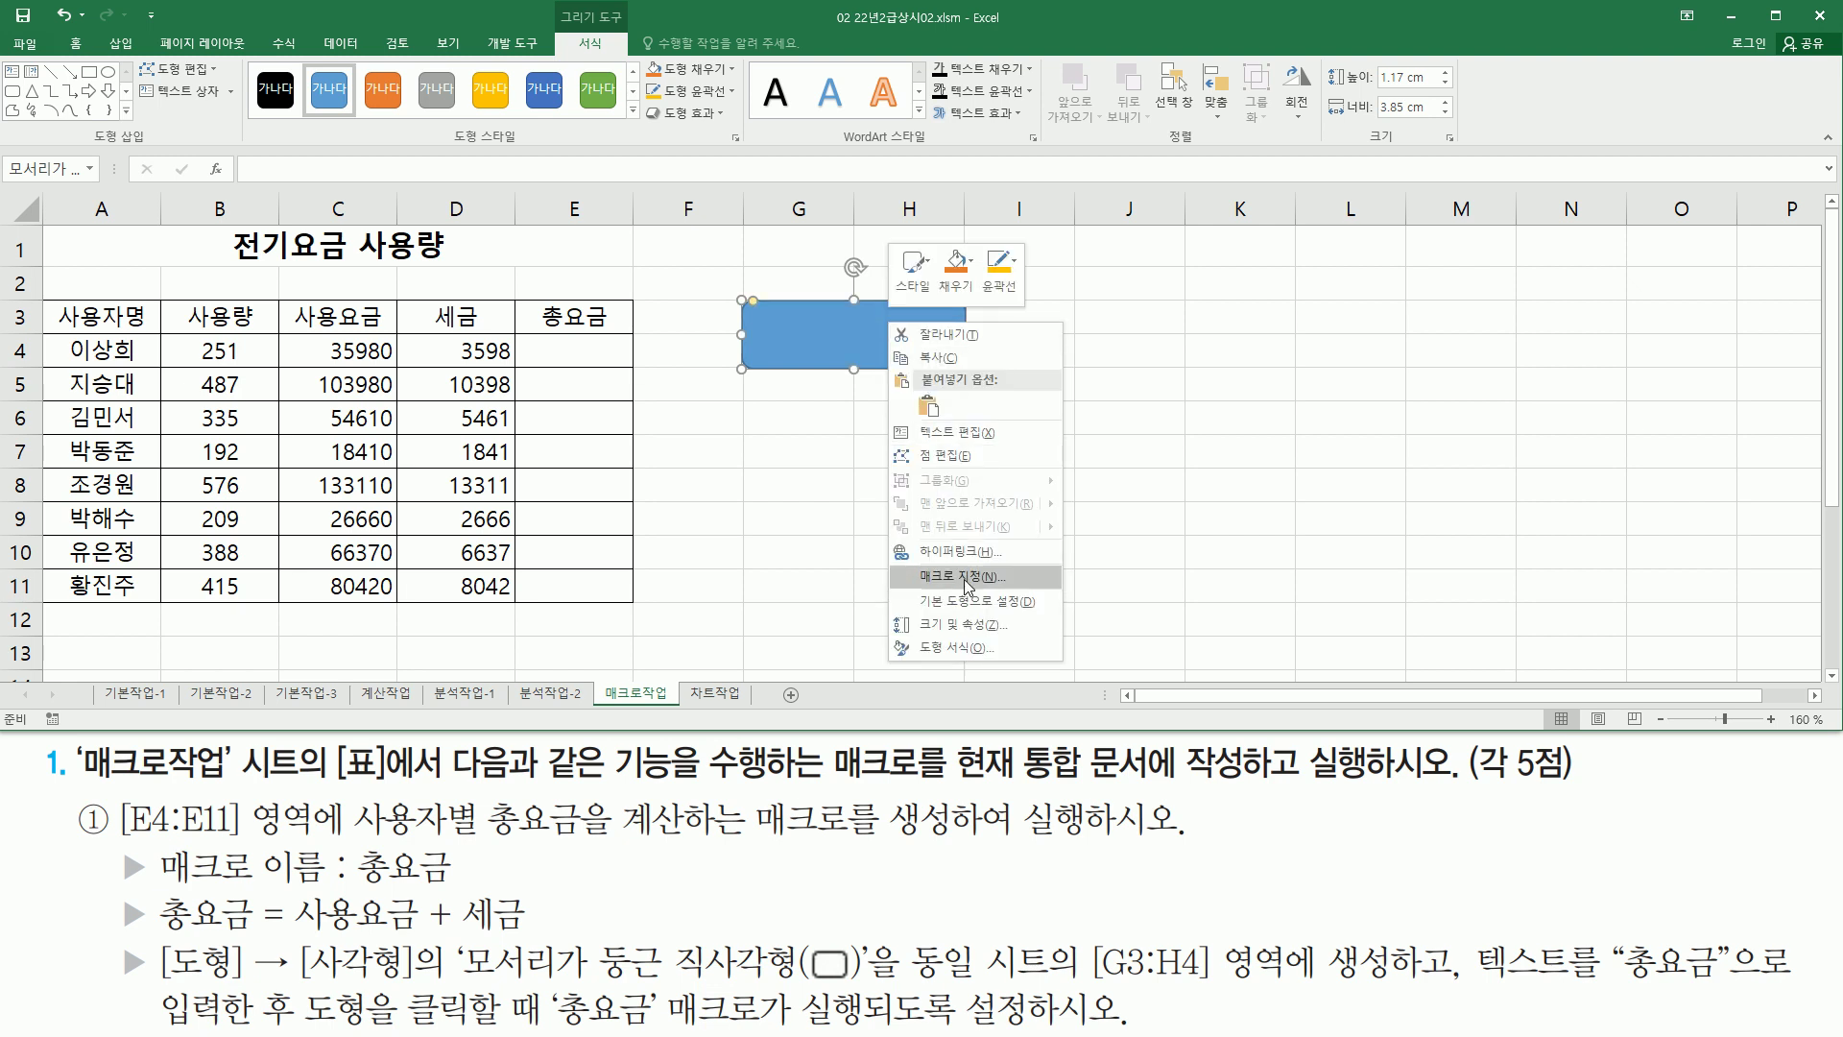
left_click(966, 576)
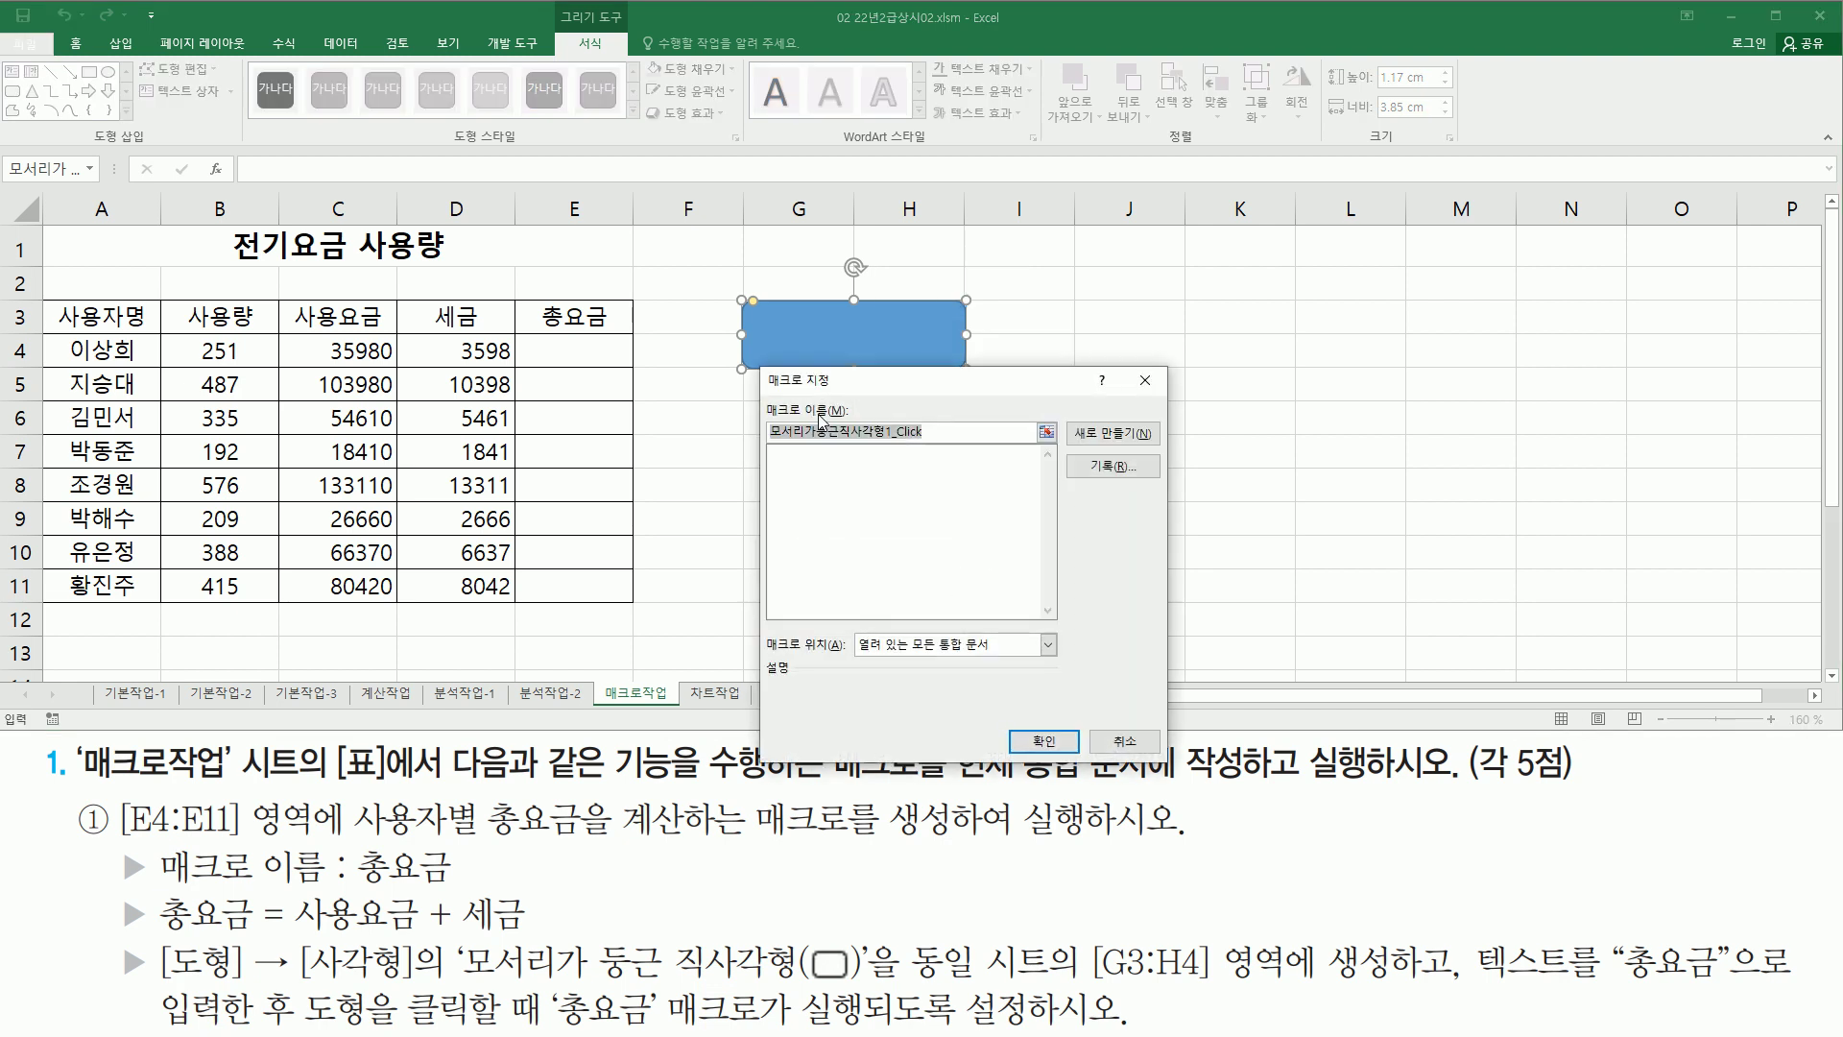
left_click_drag(931, 385, 1181, 295)
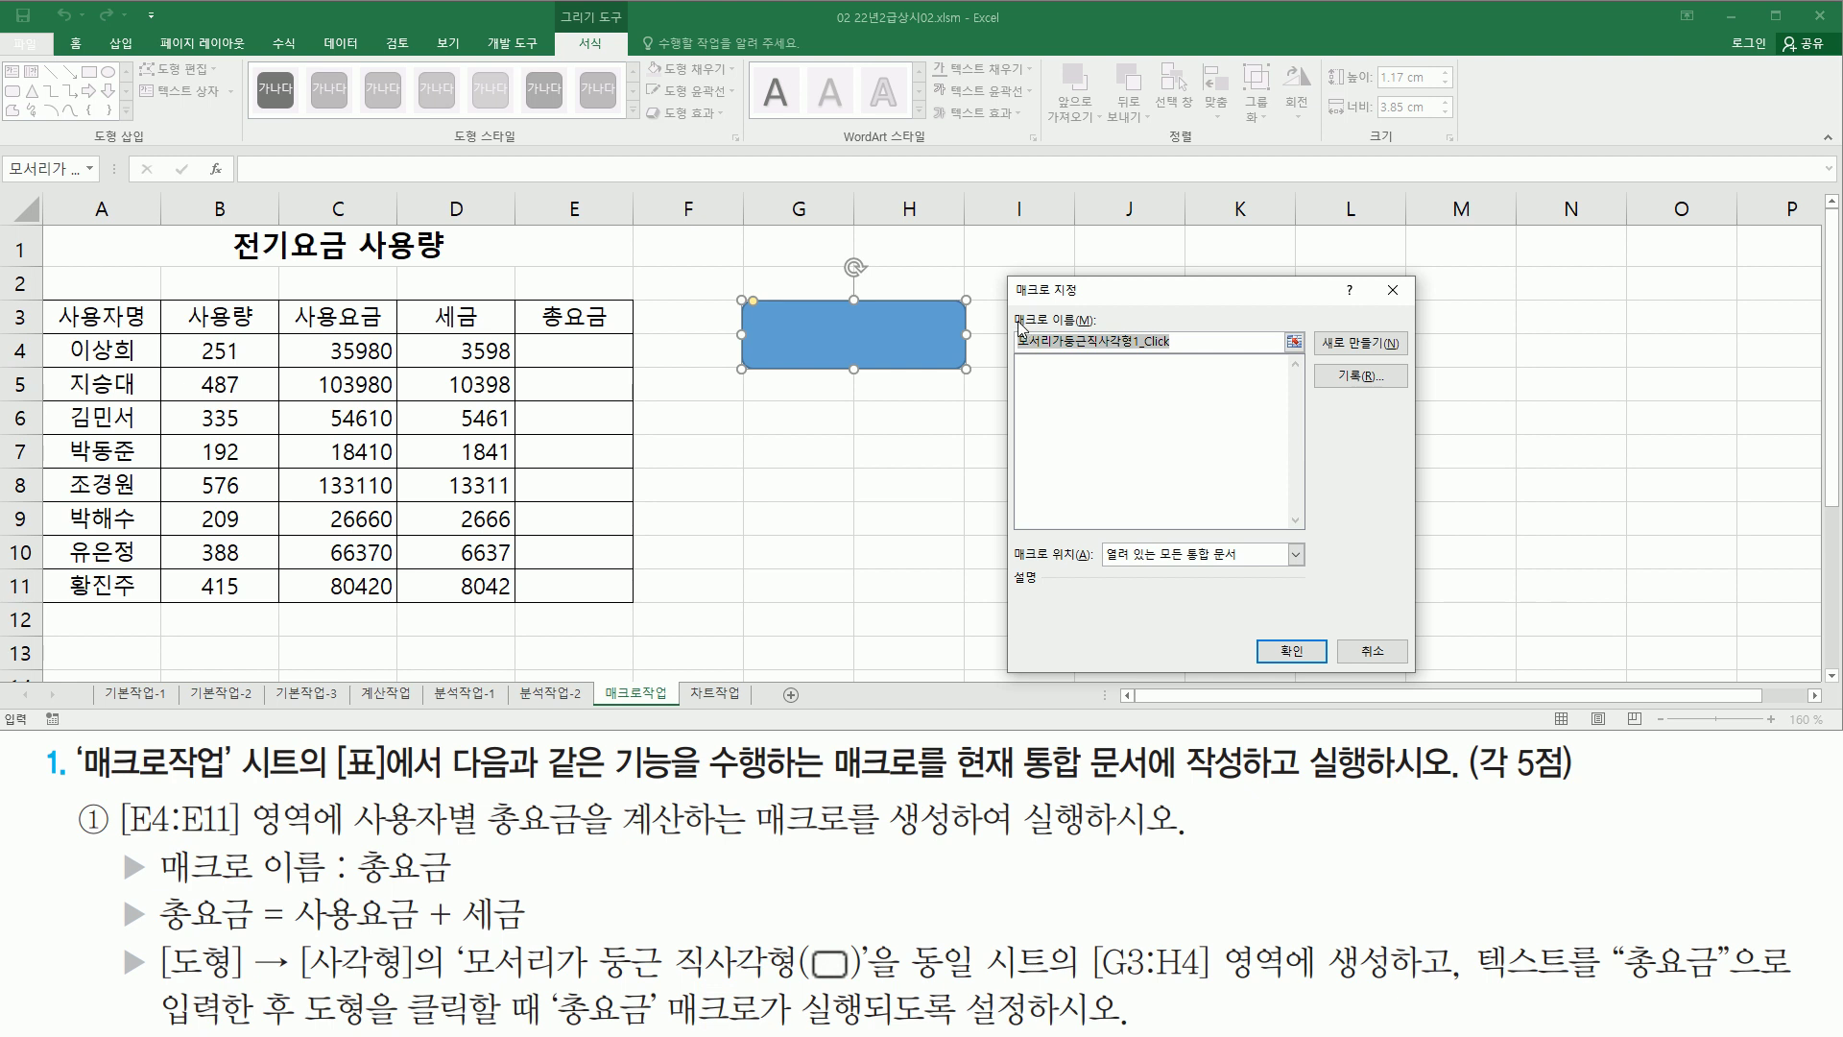
mouse_move(1010, 302)
left_mouse_down()
mouse_move(1175, 357)
mouse_move(928, 338)
left_mouse_up()
key("Escape")
type("총요금")
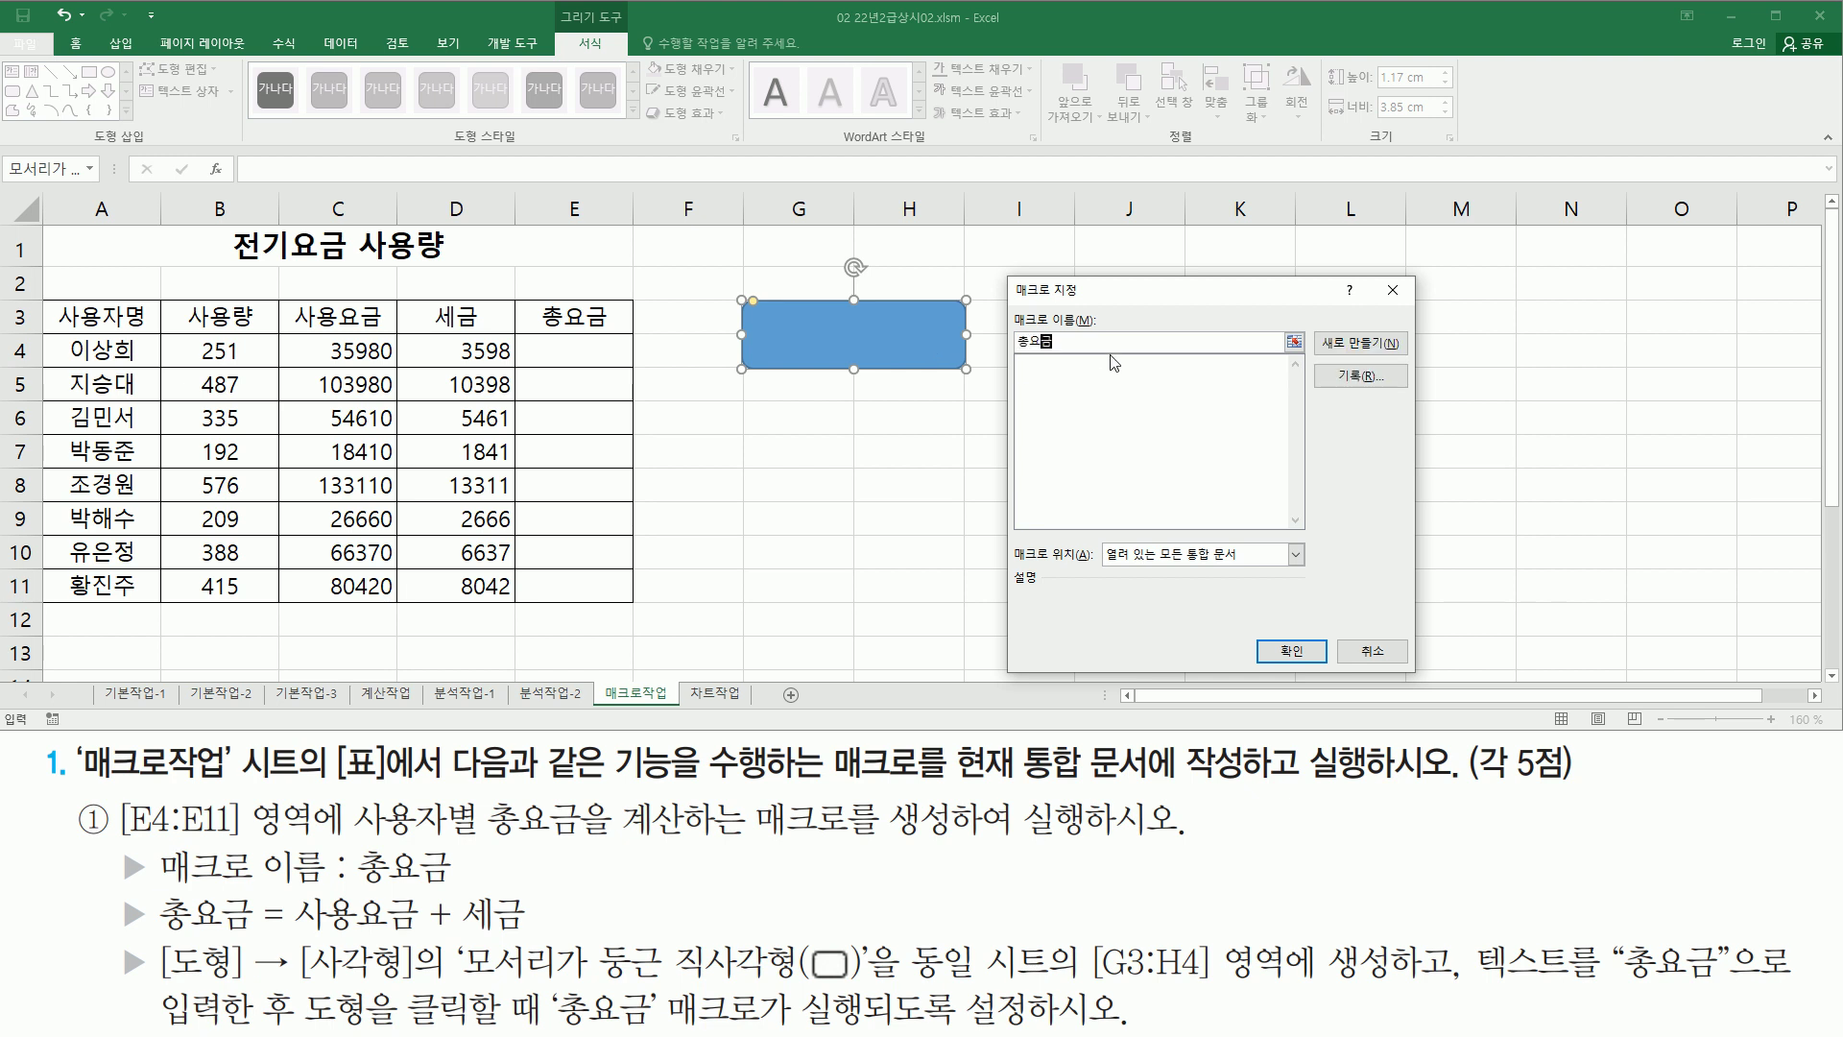
mouse_move(1001, 305)
left_mouse_down()
mouse_move(1056, 358)
mouse_move(1114, 349)
left_mouse_up()
left_click_drag(1335, 359, 1380, 391)
key("Escape")
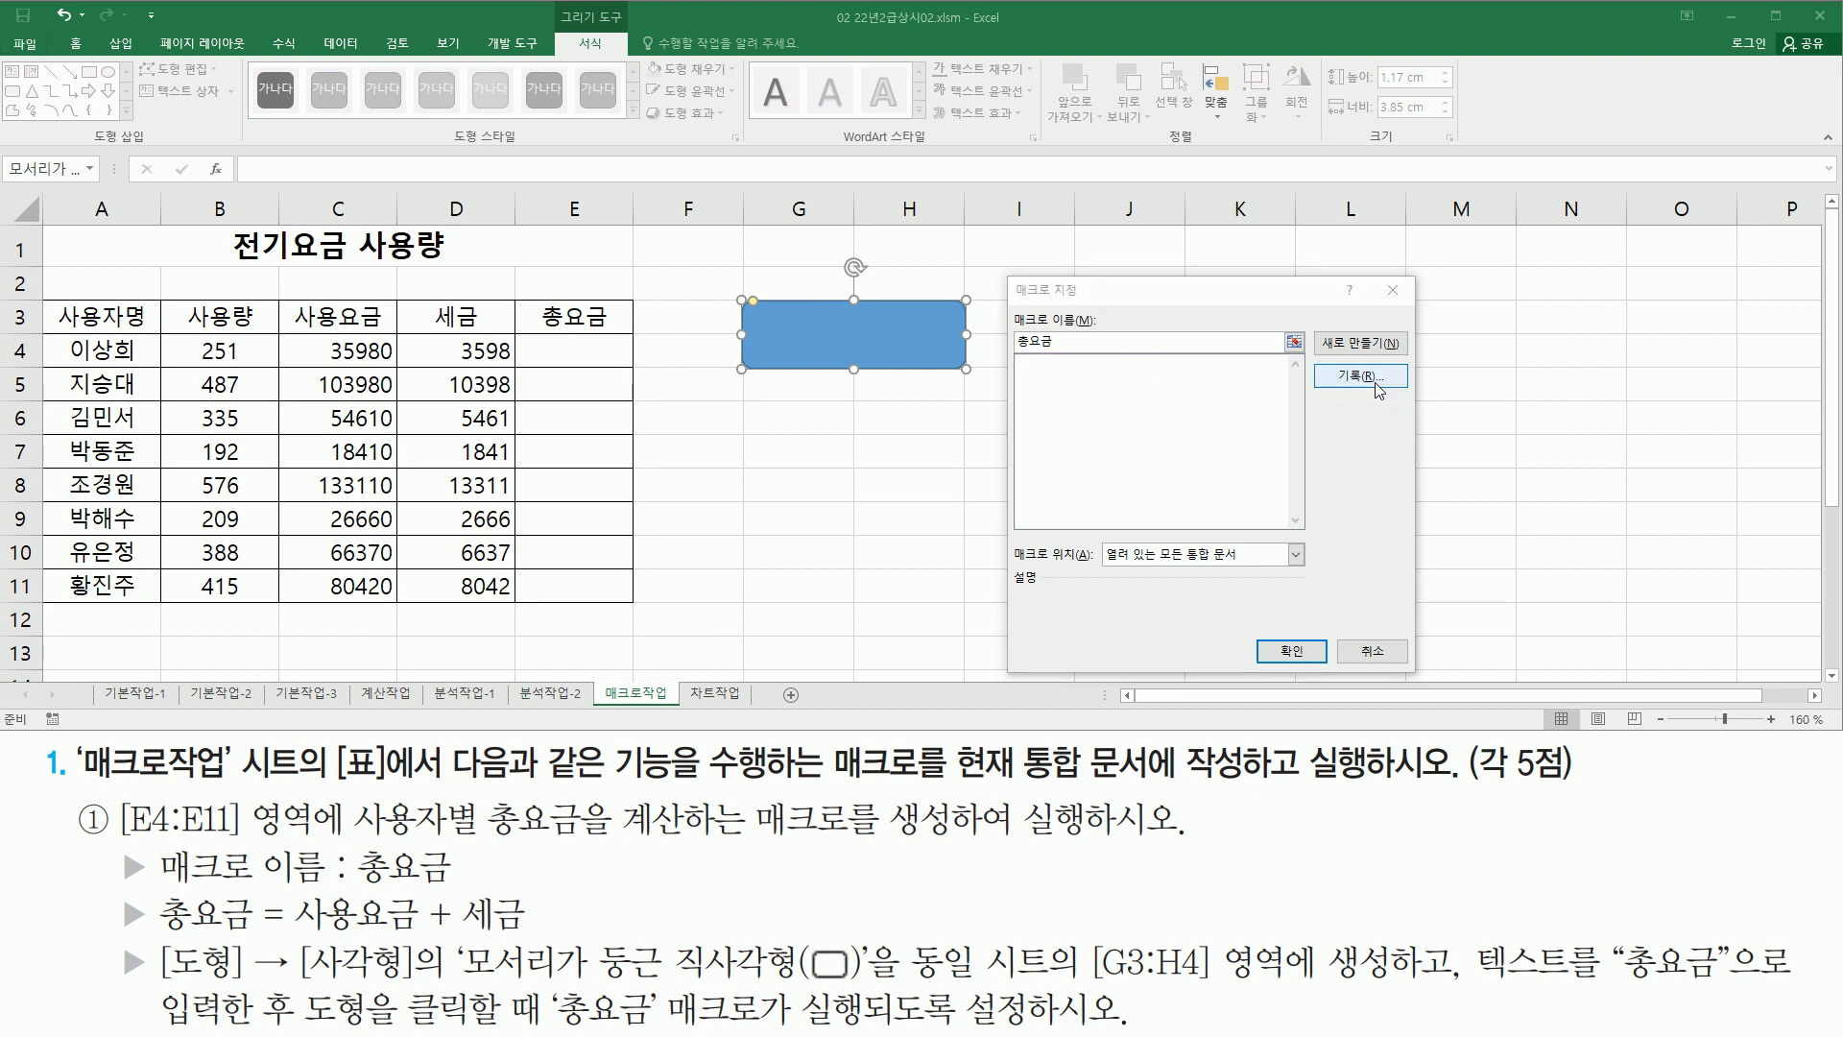
left_click(1373, 382)
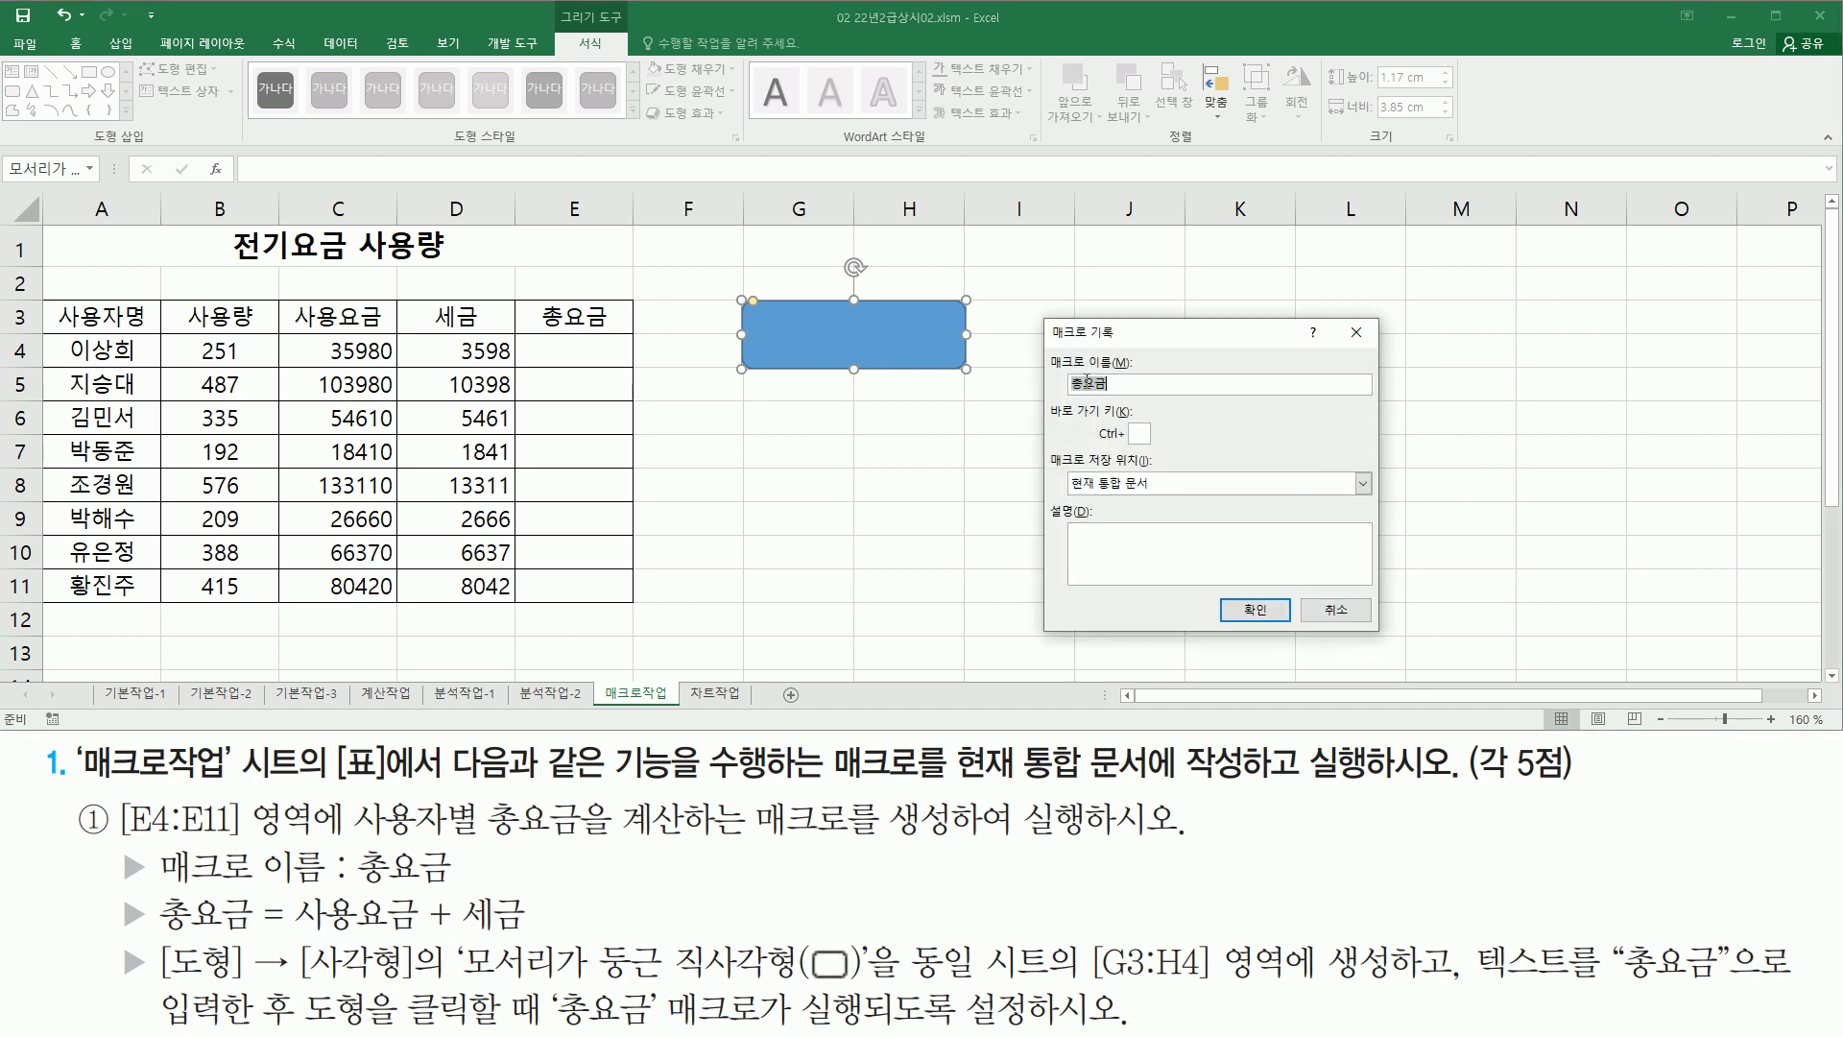
left_click_drag(1047, 346, 1140, 393)
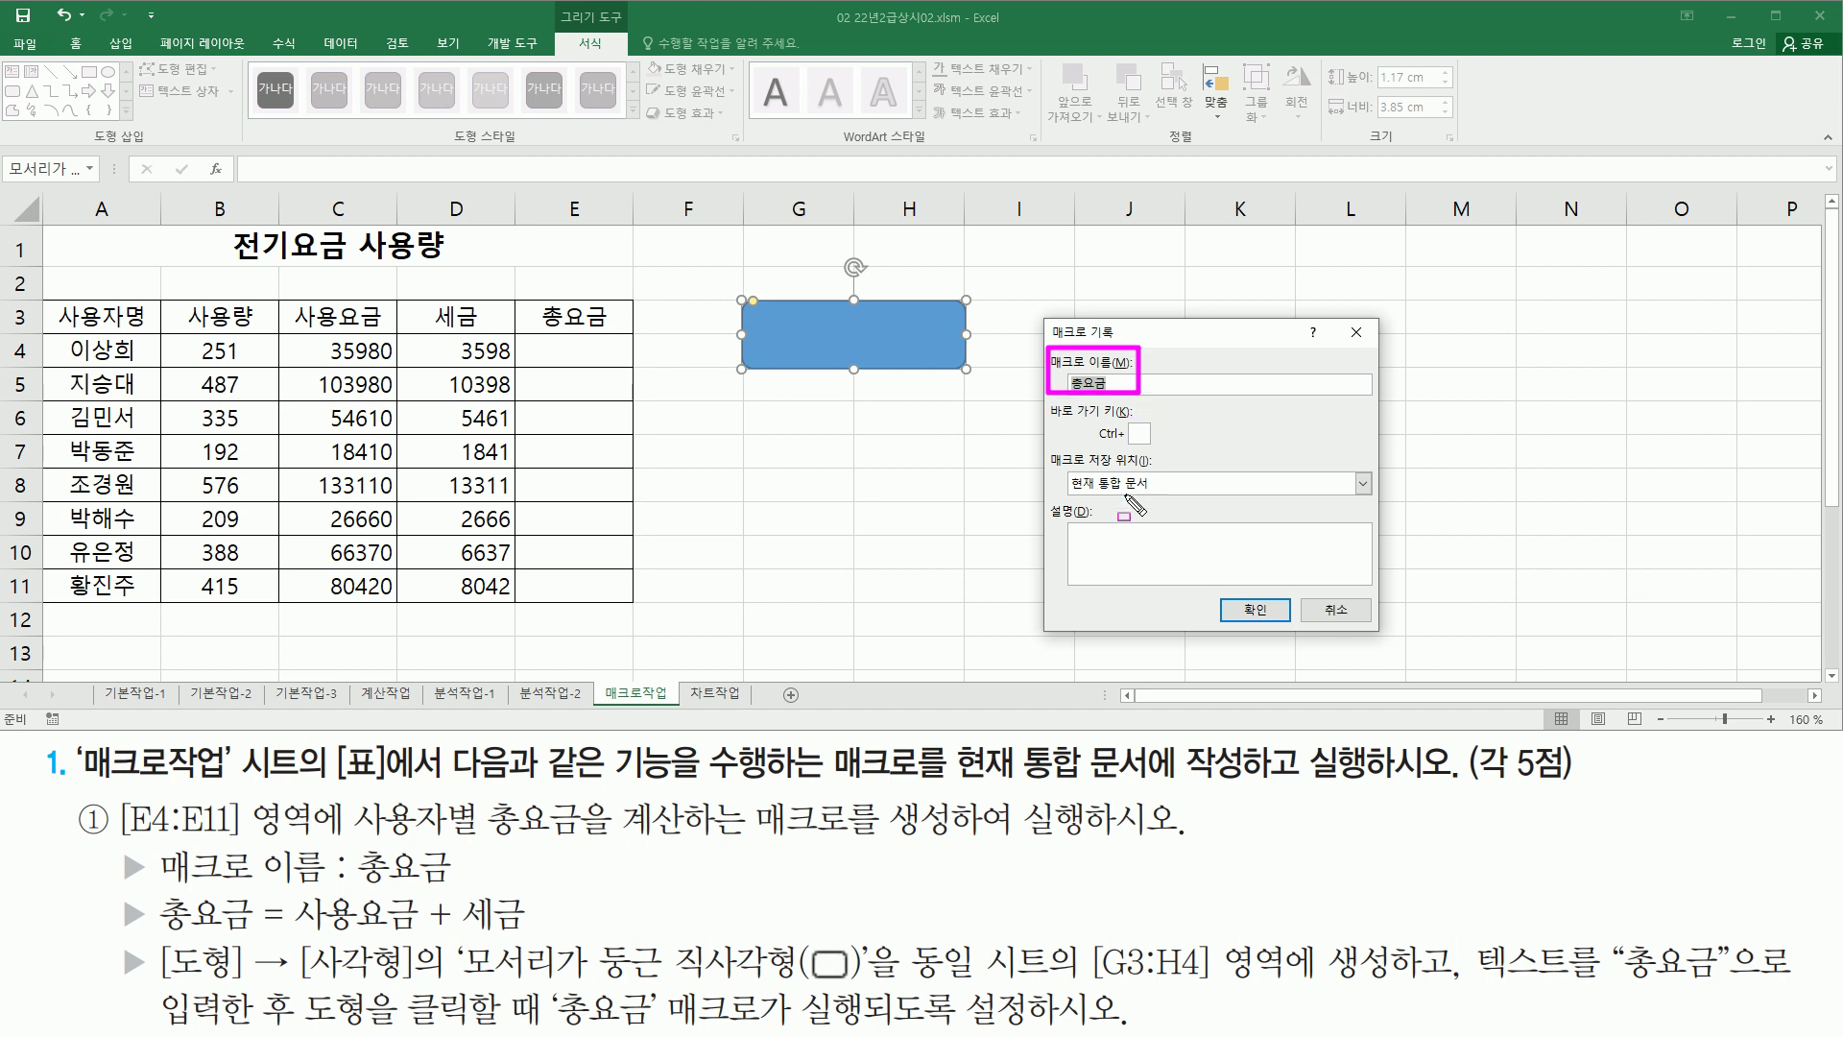
mouse_move(1048, 447)
left_mouse_down()
mouse_move(1100, 498)
mouse_move(1182, 513)
mouse_move(1177, 497)
left_mouse_up()
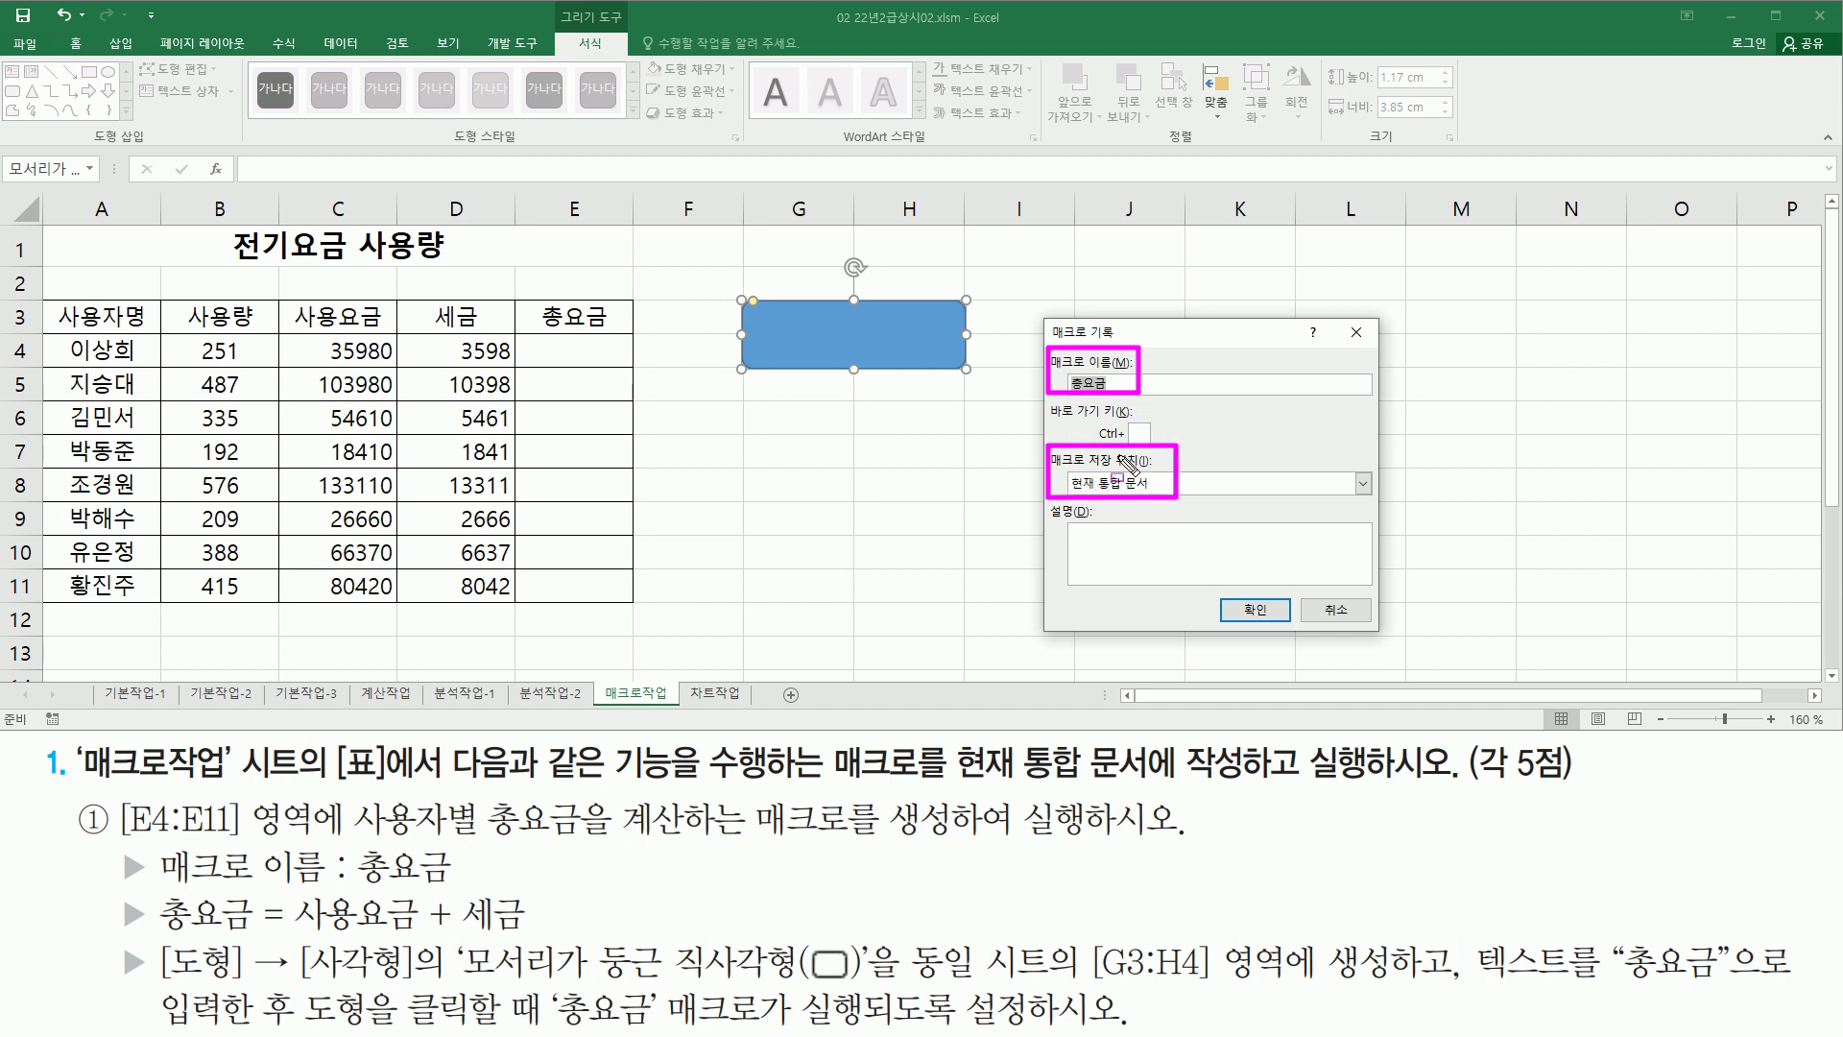
mouse_move(1239, 591)
left_mouse_down()
mouse_move(1268, 633)
mouse_move(1273, 615)
left_mouse_up()
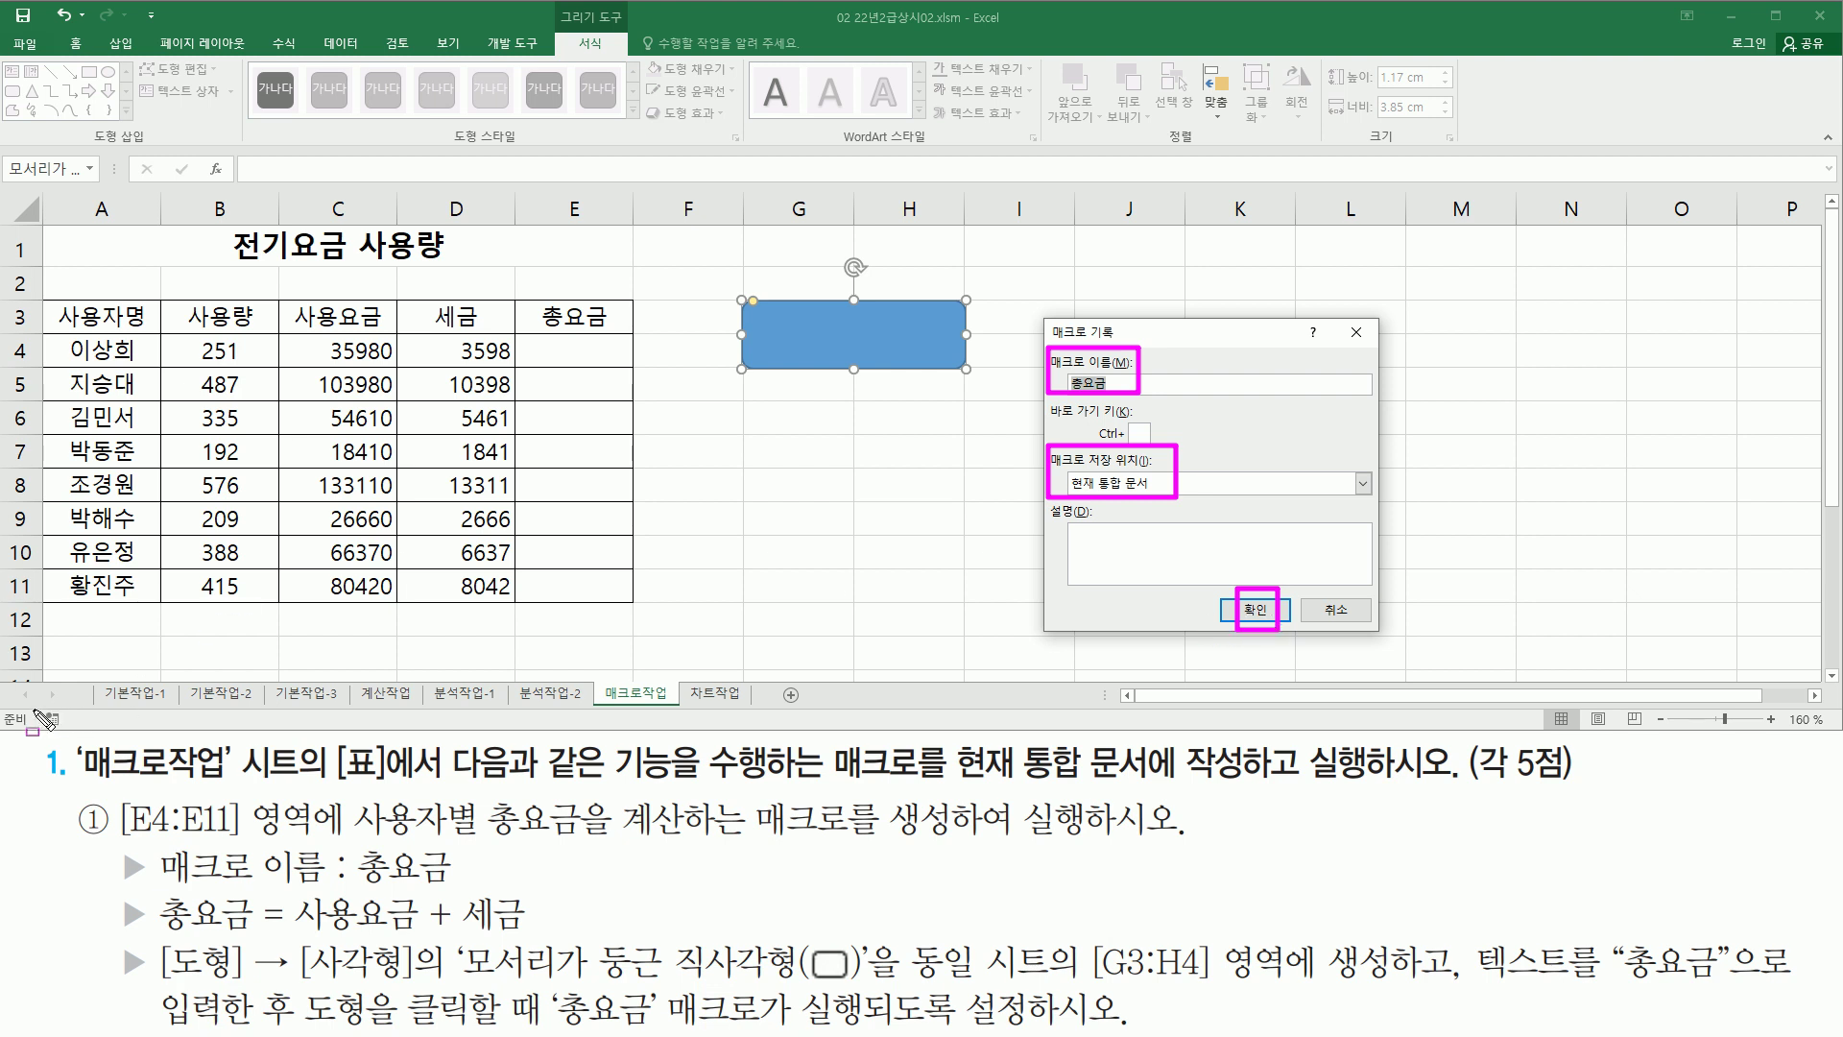
Start recording the 총요금 macro with the current workbook as its storage location.
left_click_drag(36, 704, 74, 735)
key("Escape")
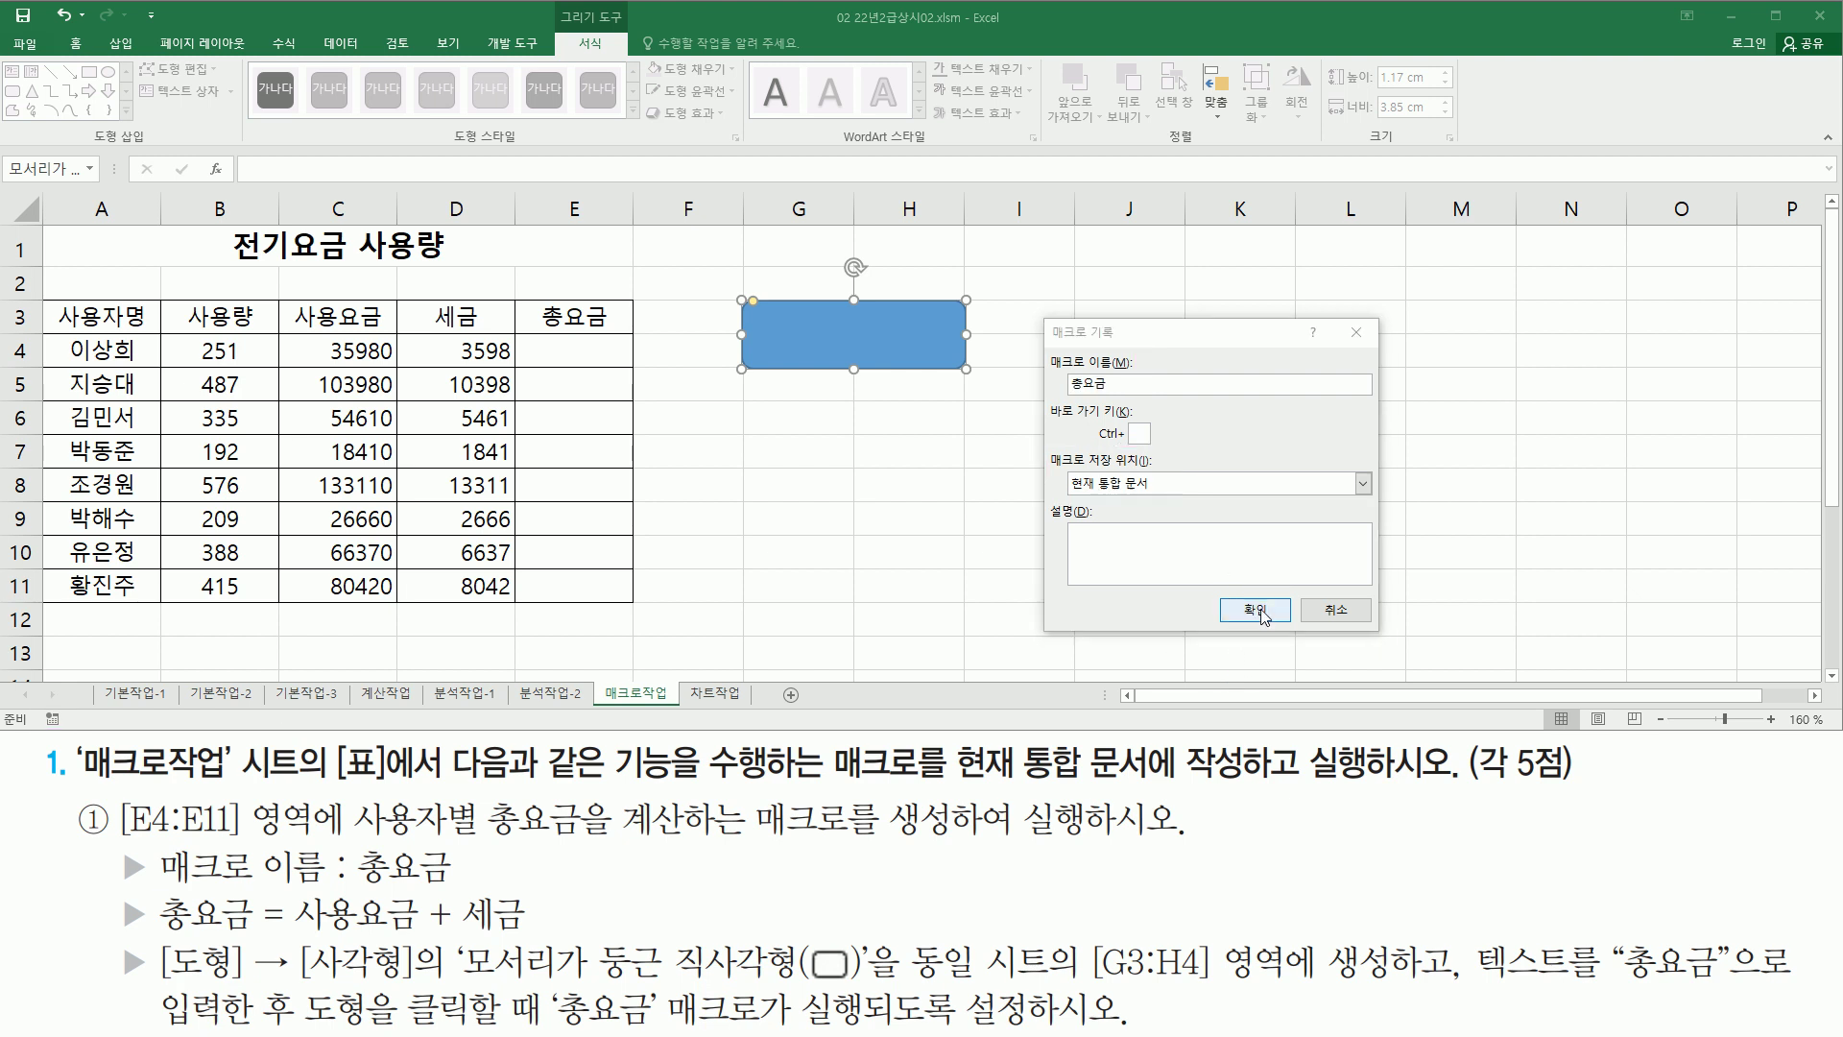
left_click(1260, 610)
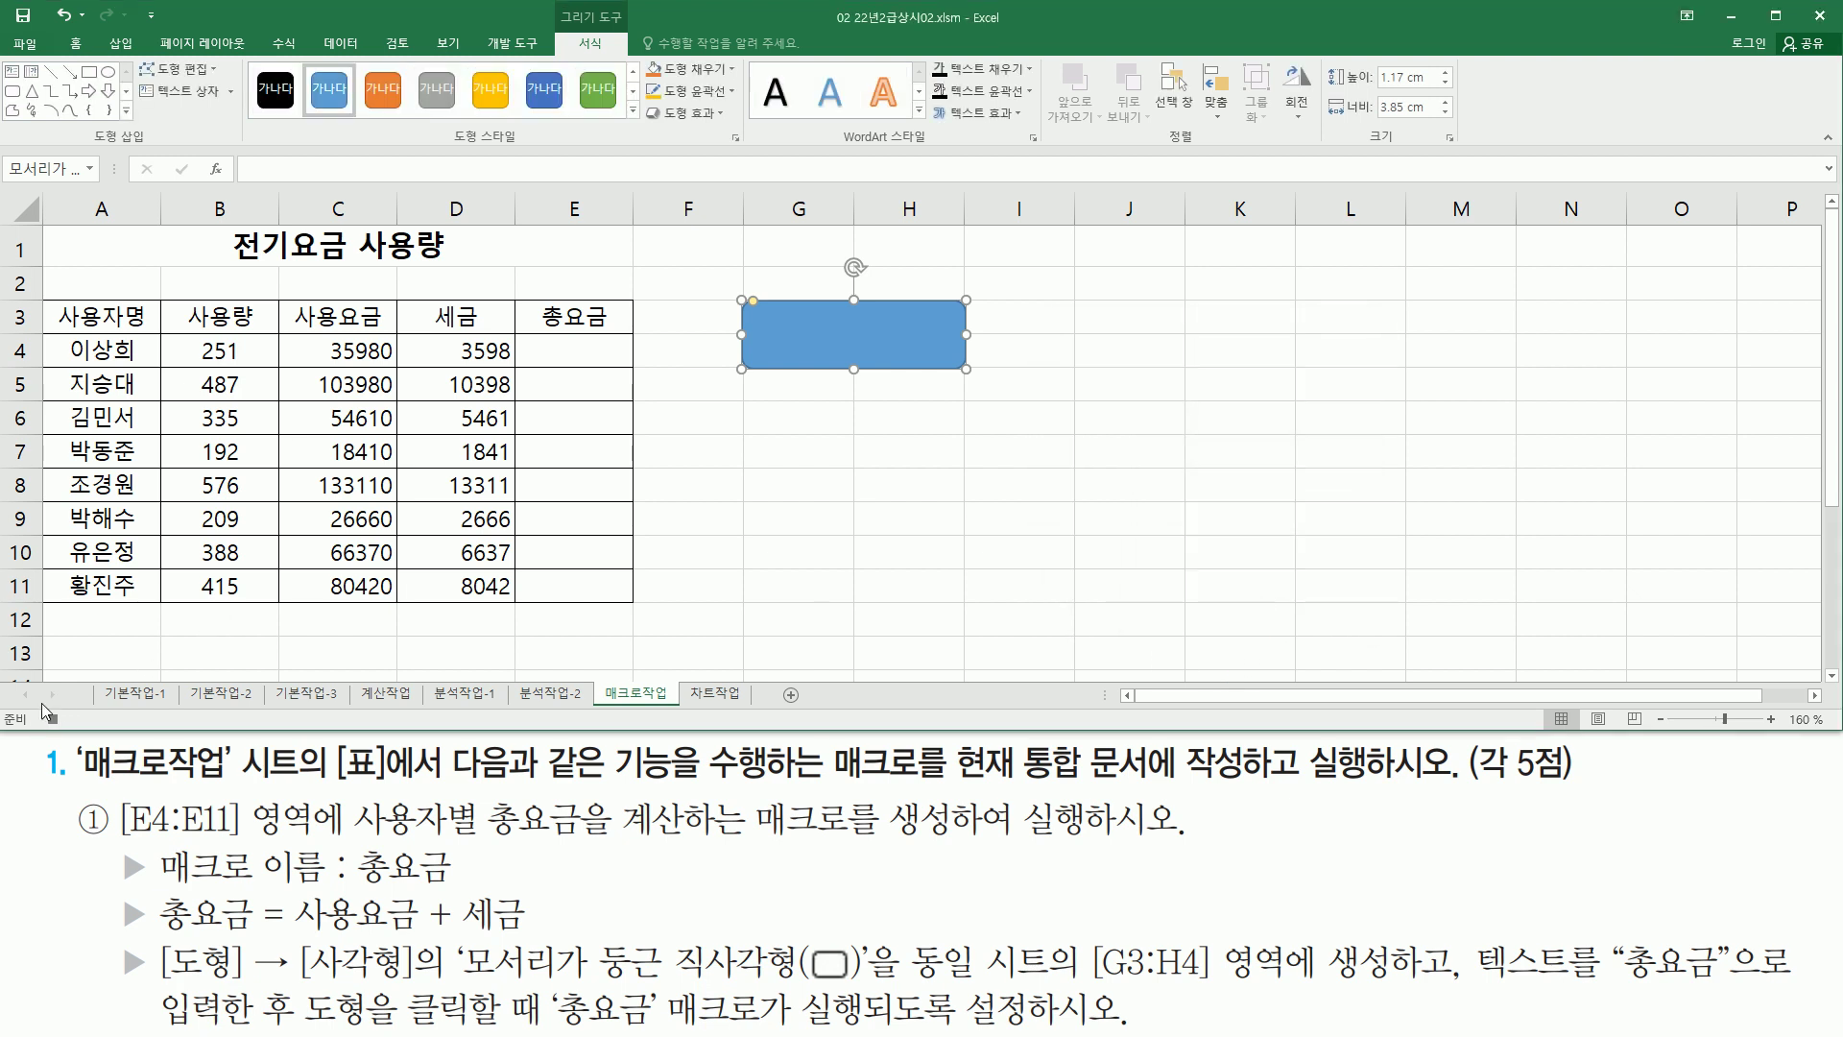
mouse_move(40, 707)
left_mouse_down()
mouse_move(39, 725)
mouse_move(83, 733)
left_mouse_up()
key("Escape")
Enter the formula =C4+D4 in cell E4 to add the usage fee and tax.
left_click(573, 349)
type("=")
left_click(366, 352)
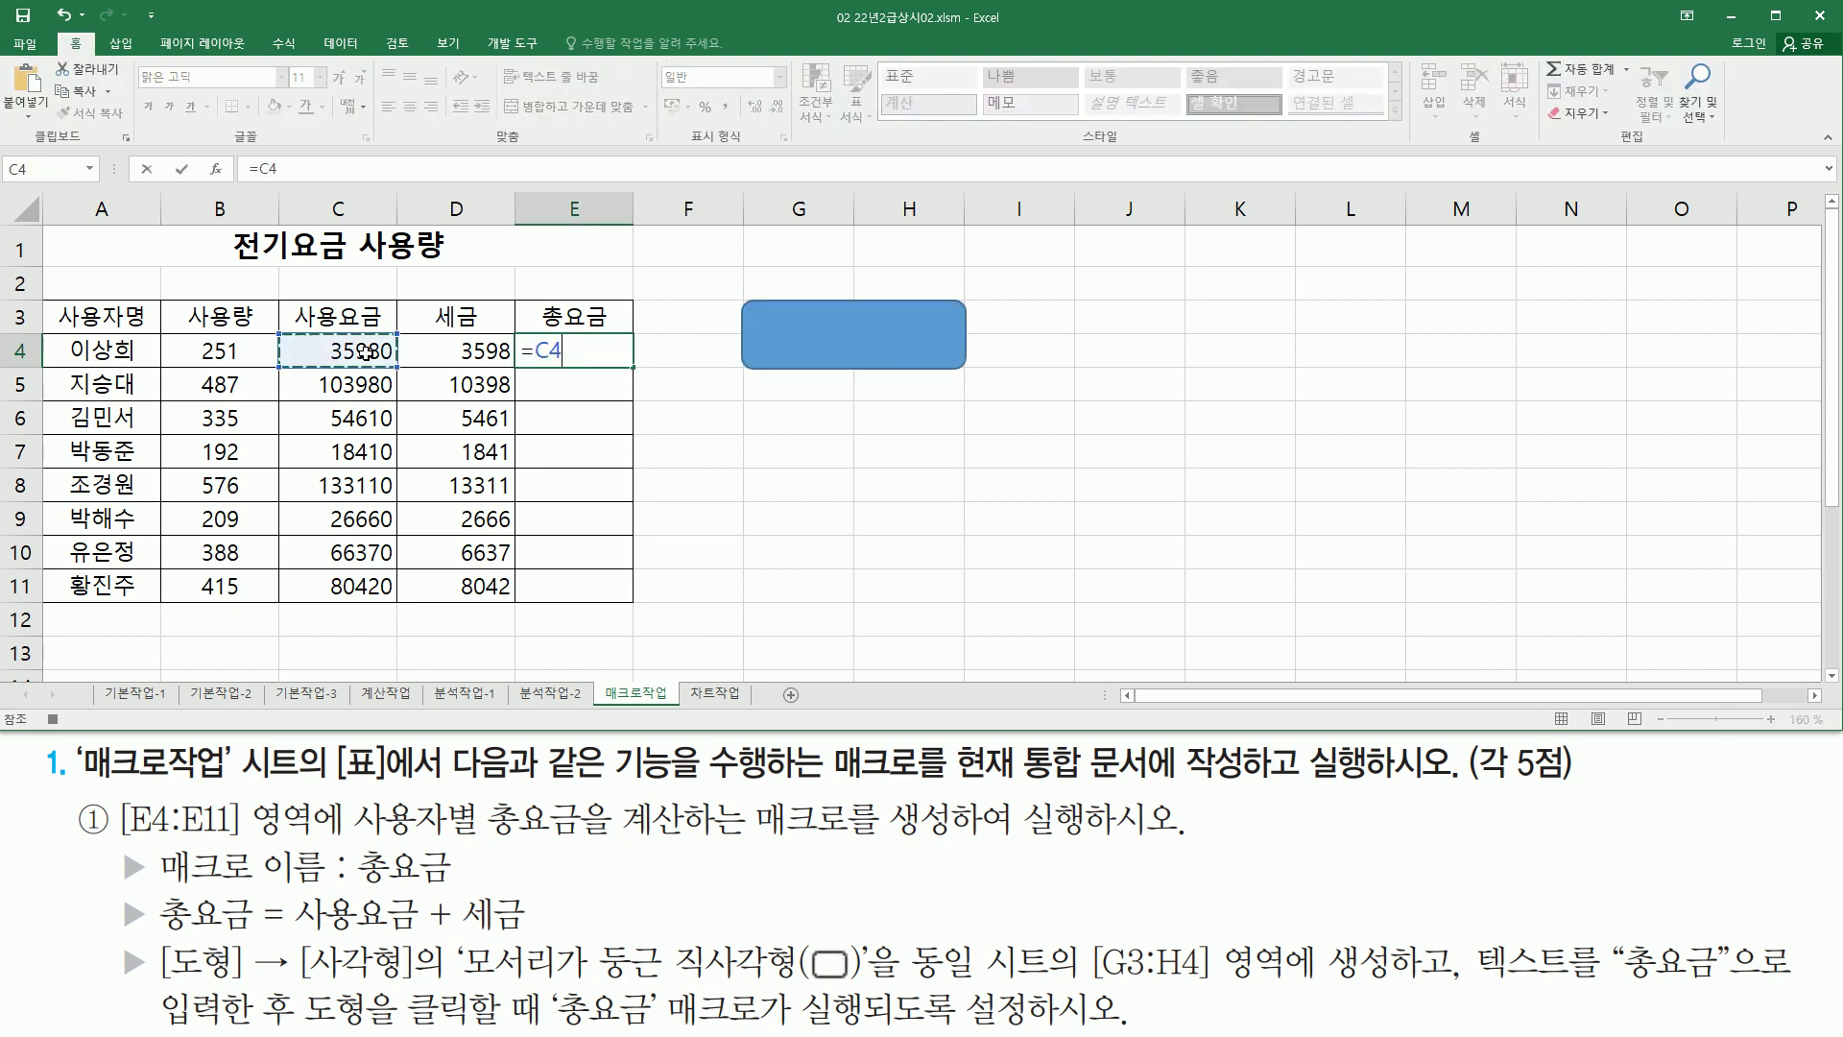
type("+")
left_click(462, 358)
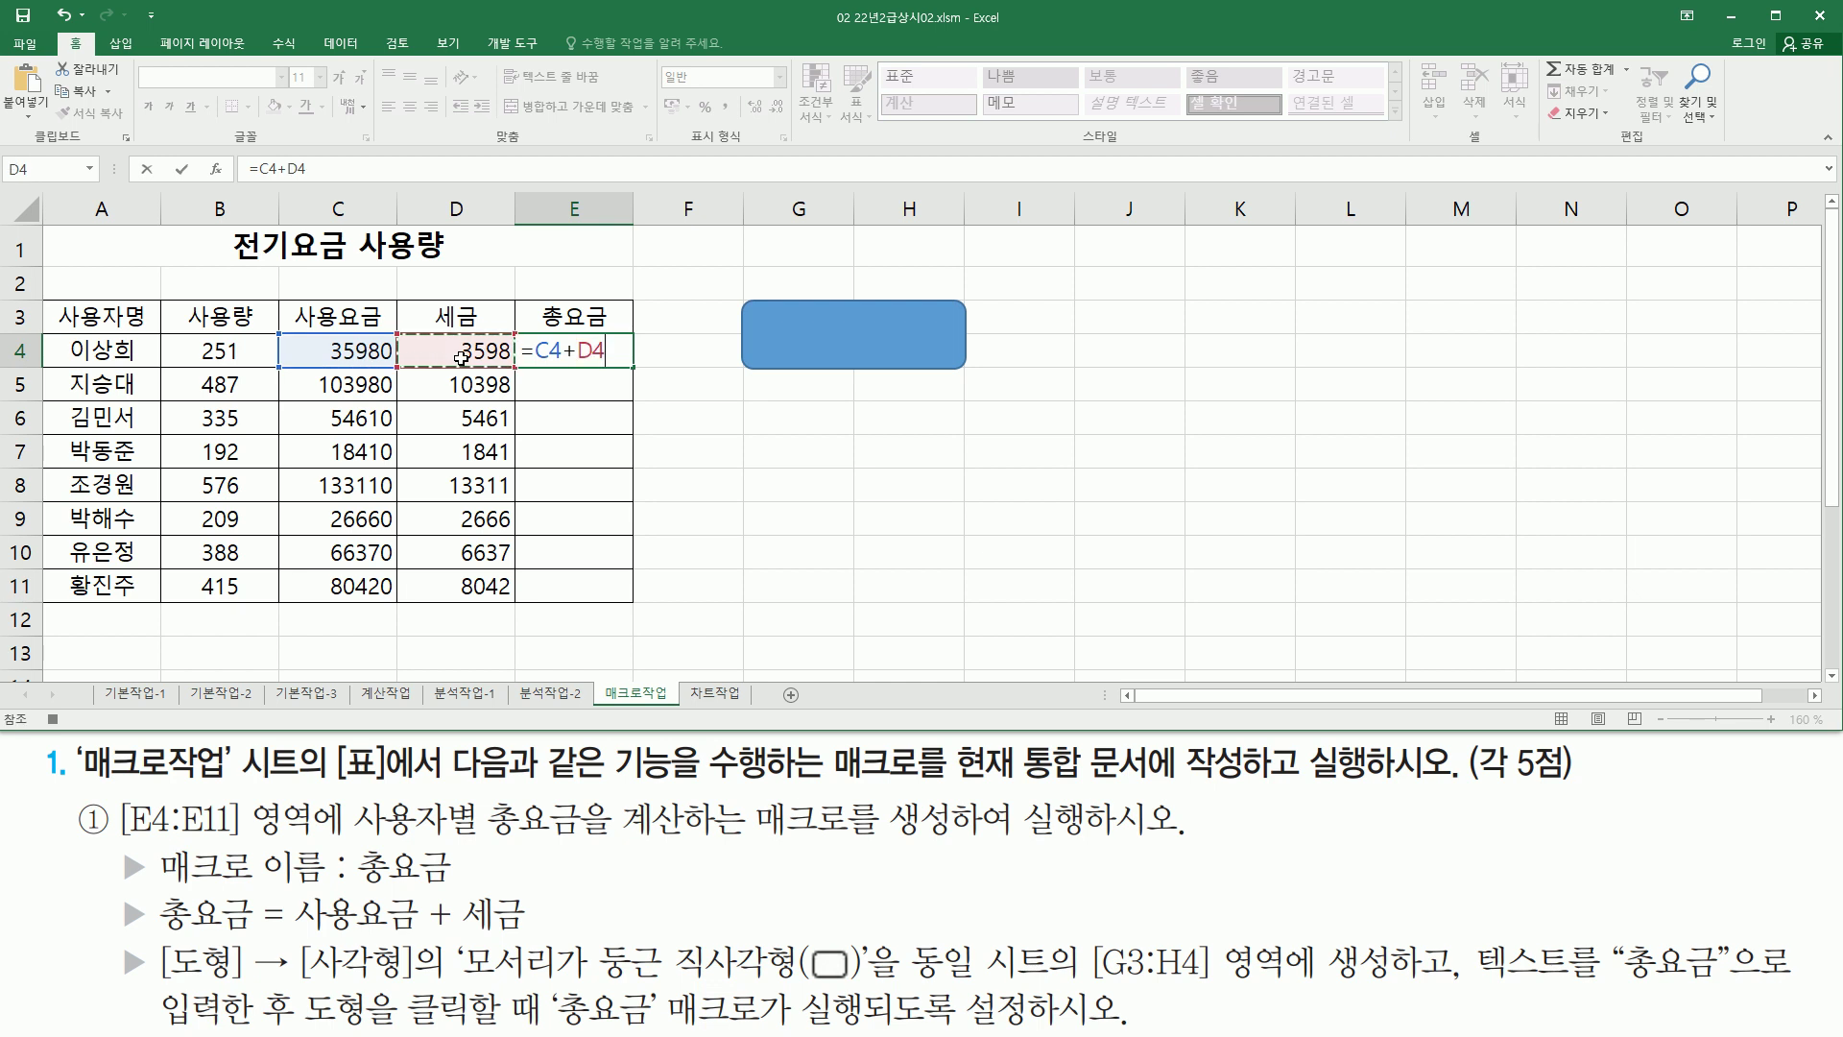
key("Return")
Fill the formula in E4 down through E11, then stop the macro recording with cell N1 selected.
left_click(567, 348)
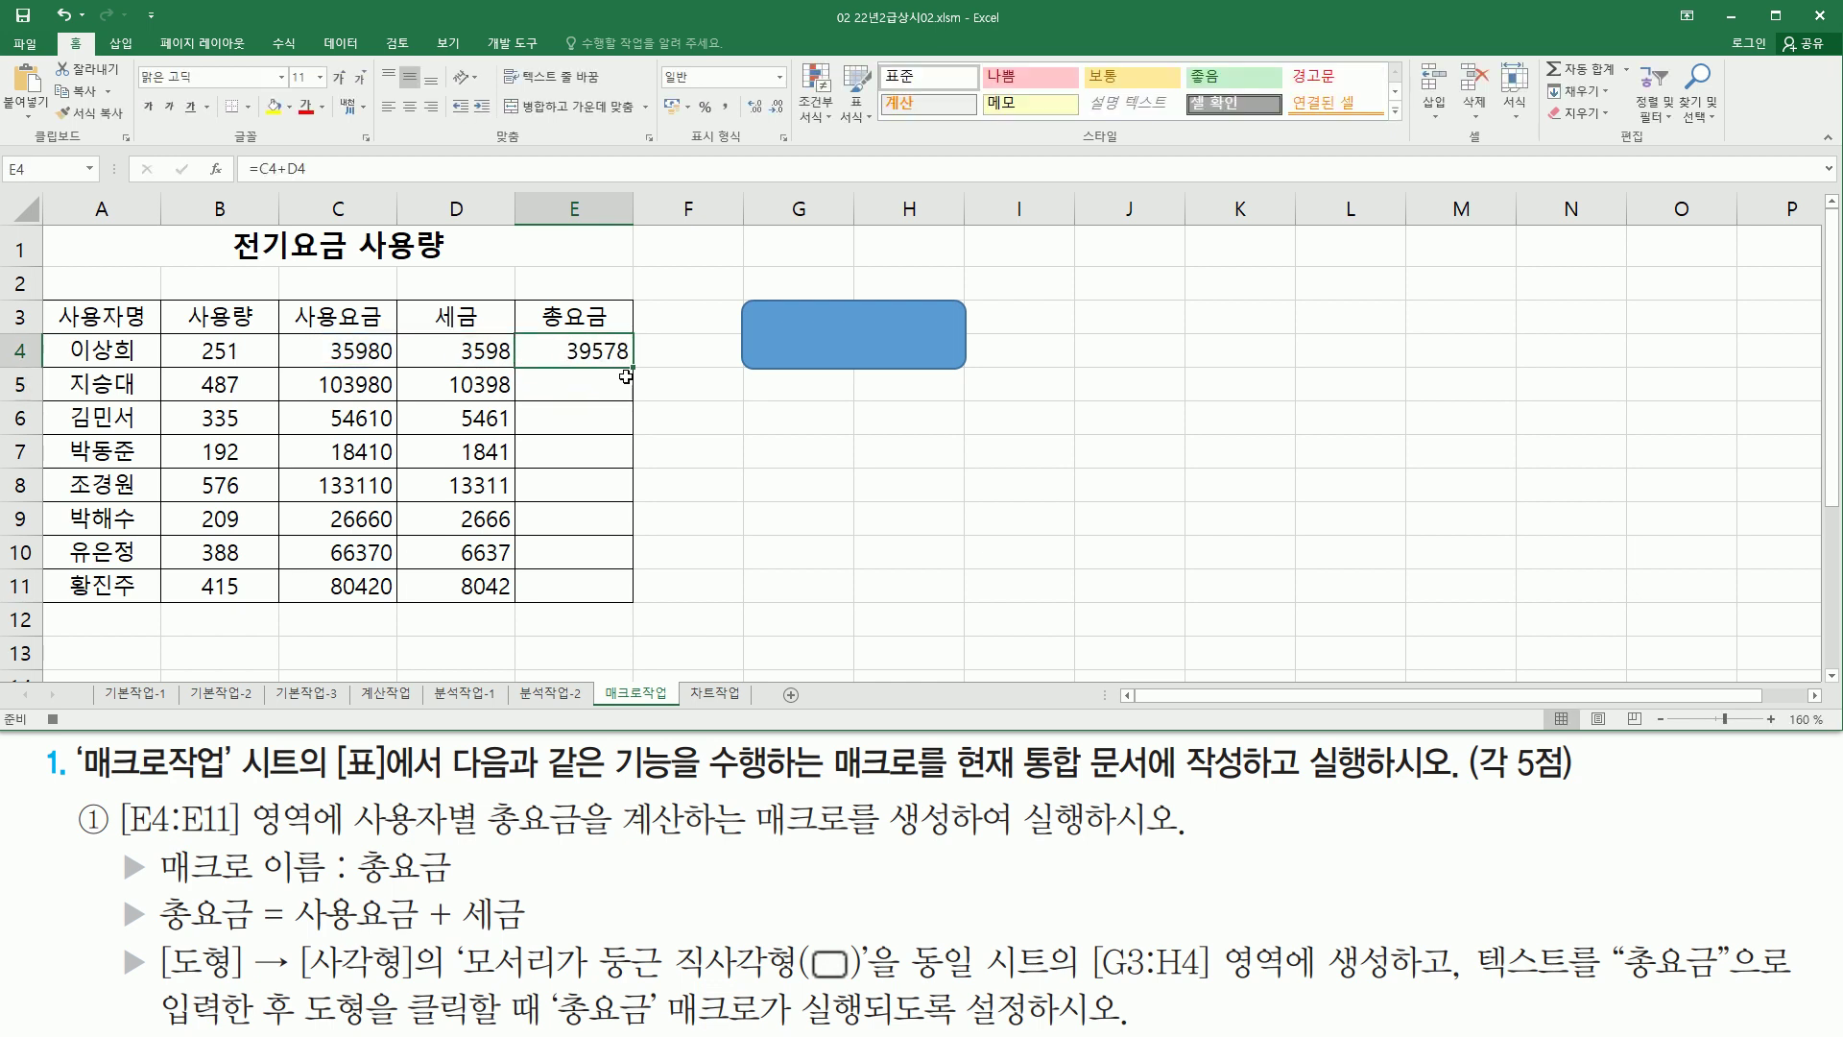
left_click_drag(636, 367, 629, 605)
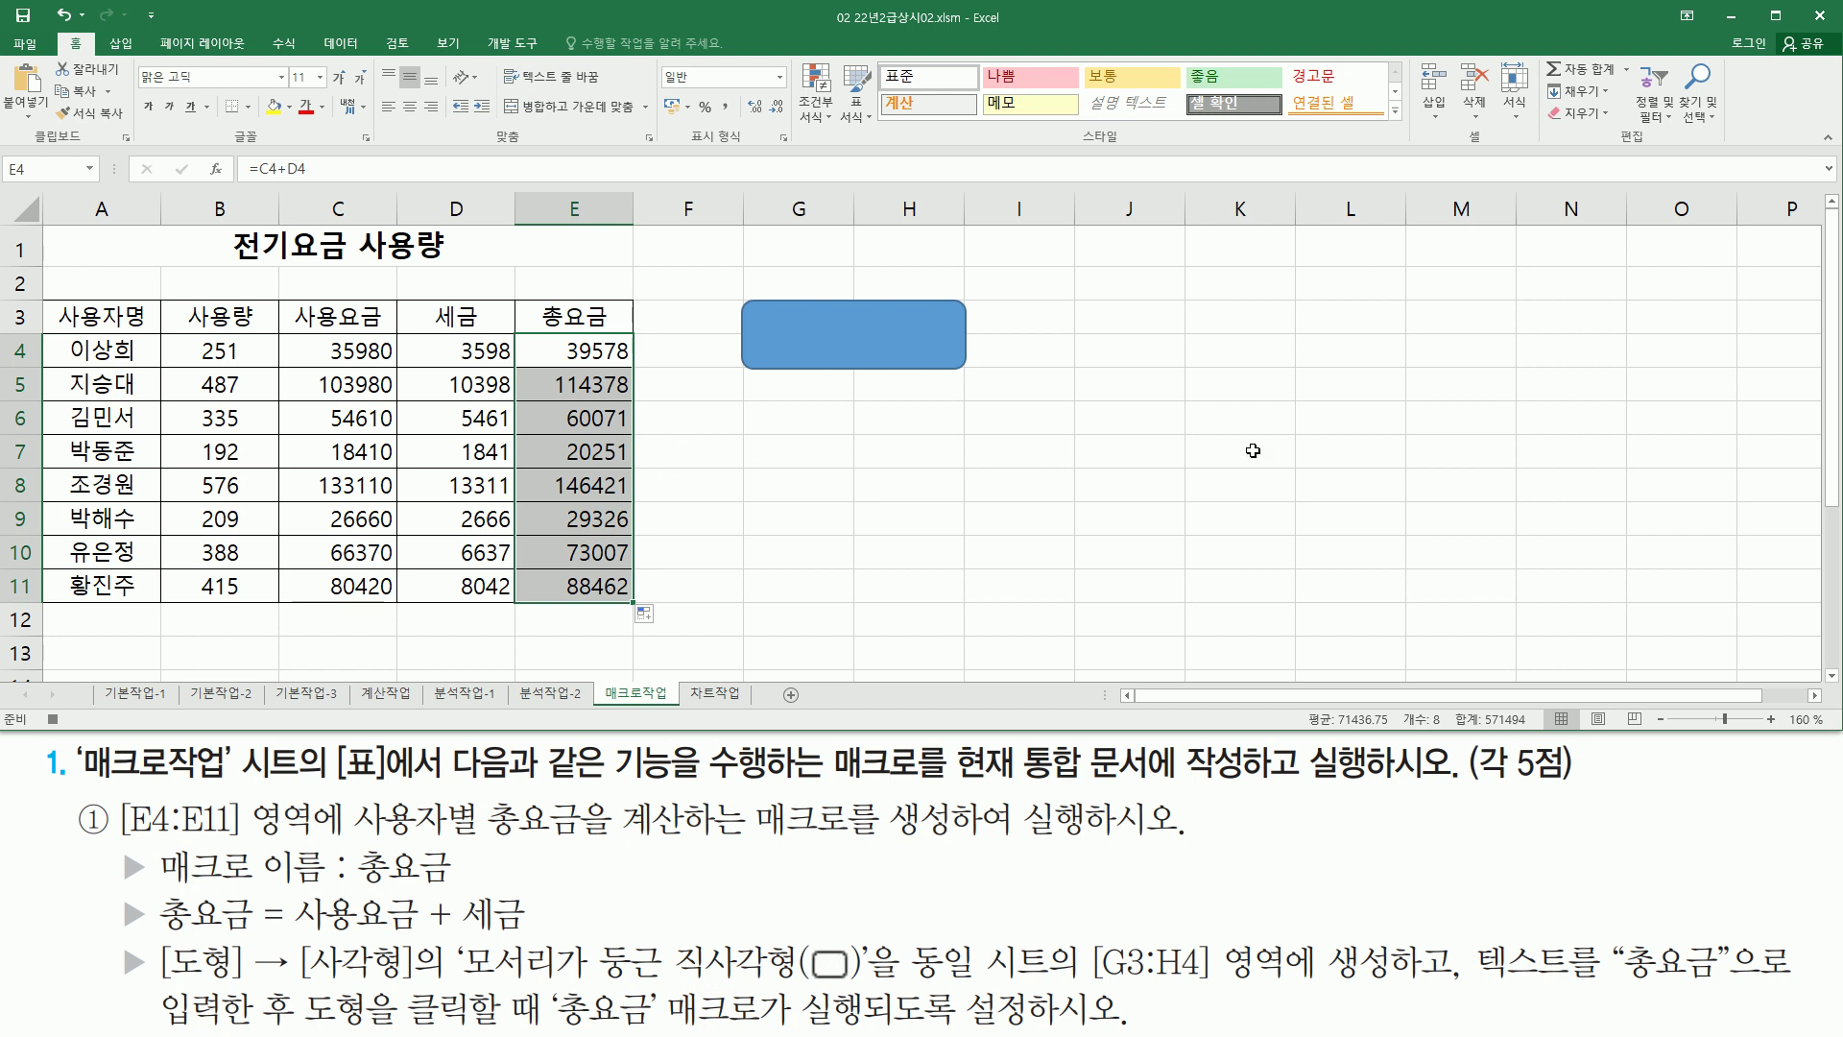
left_click(1572, 252)
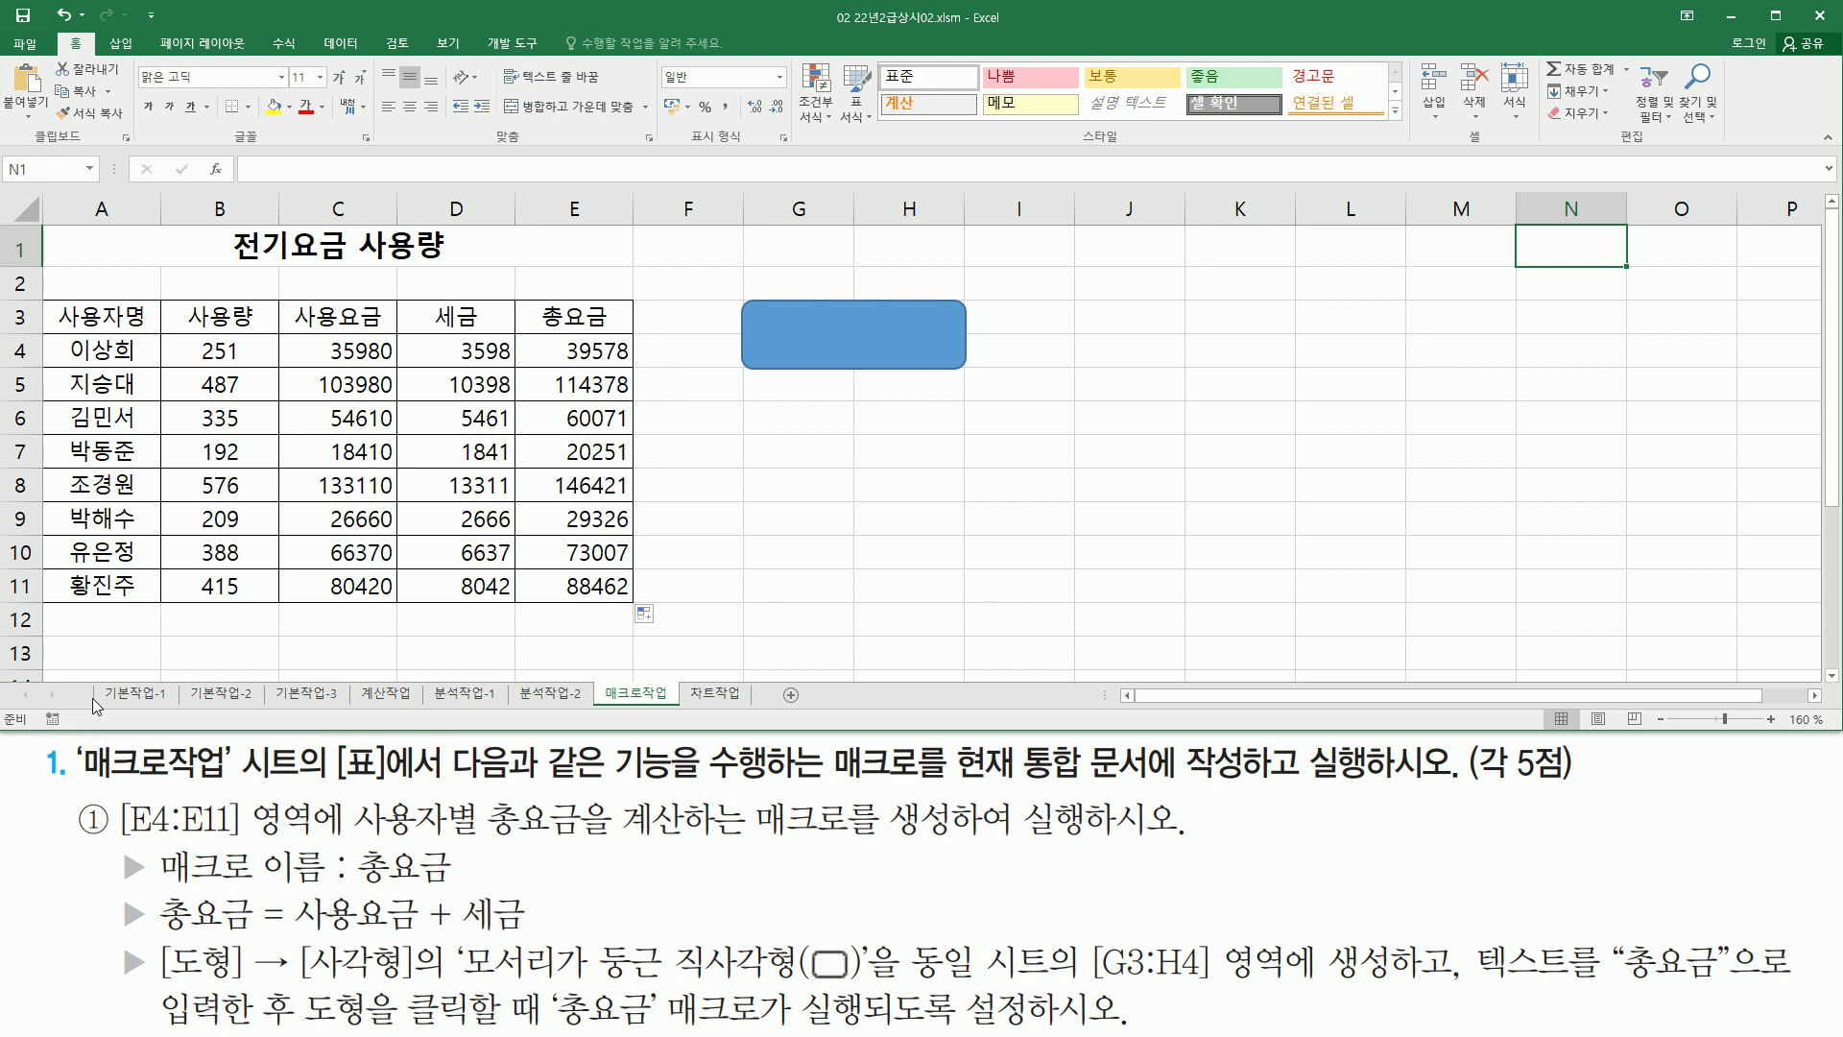
left_click(1123, 451)
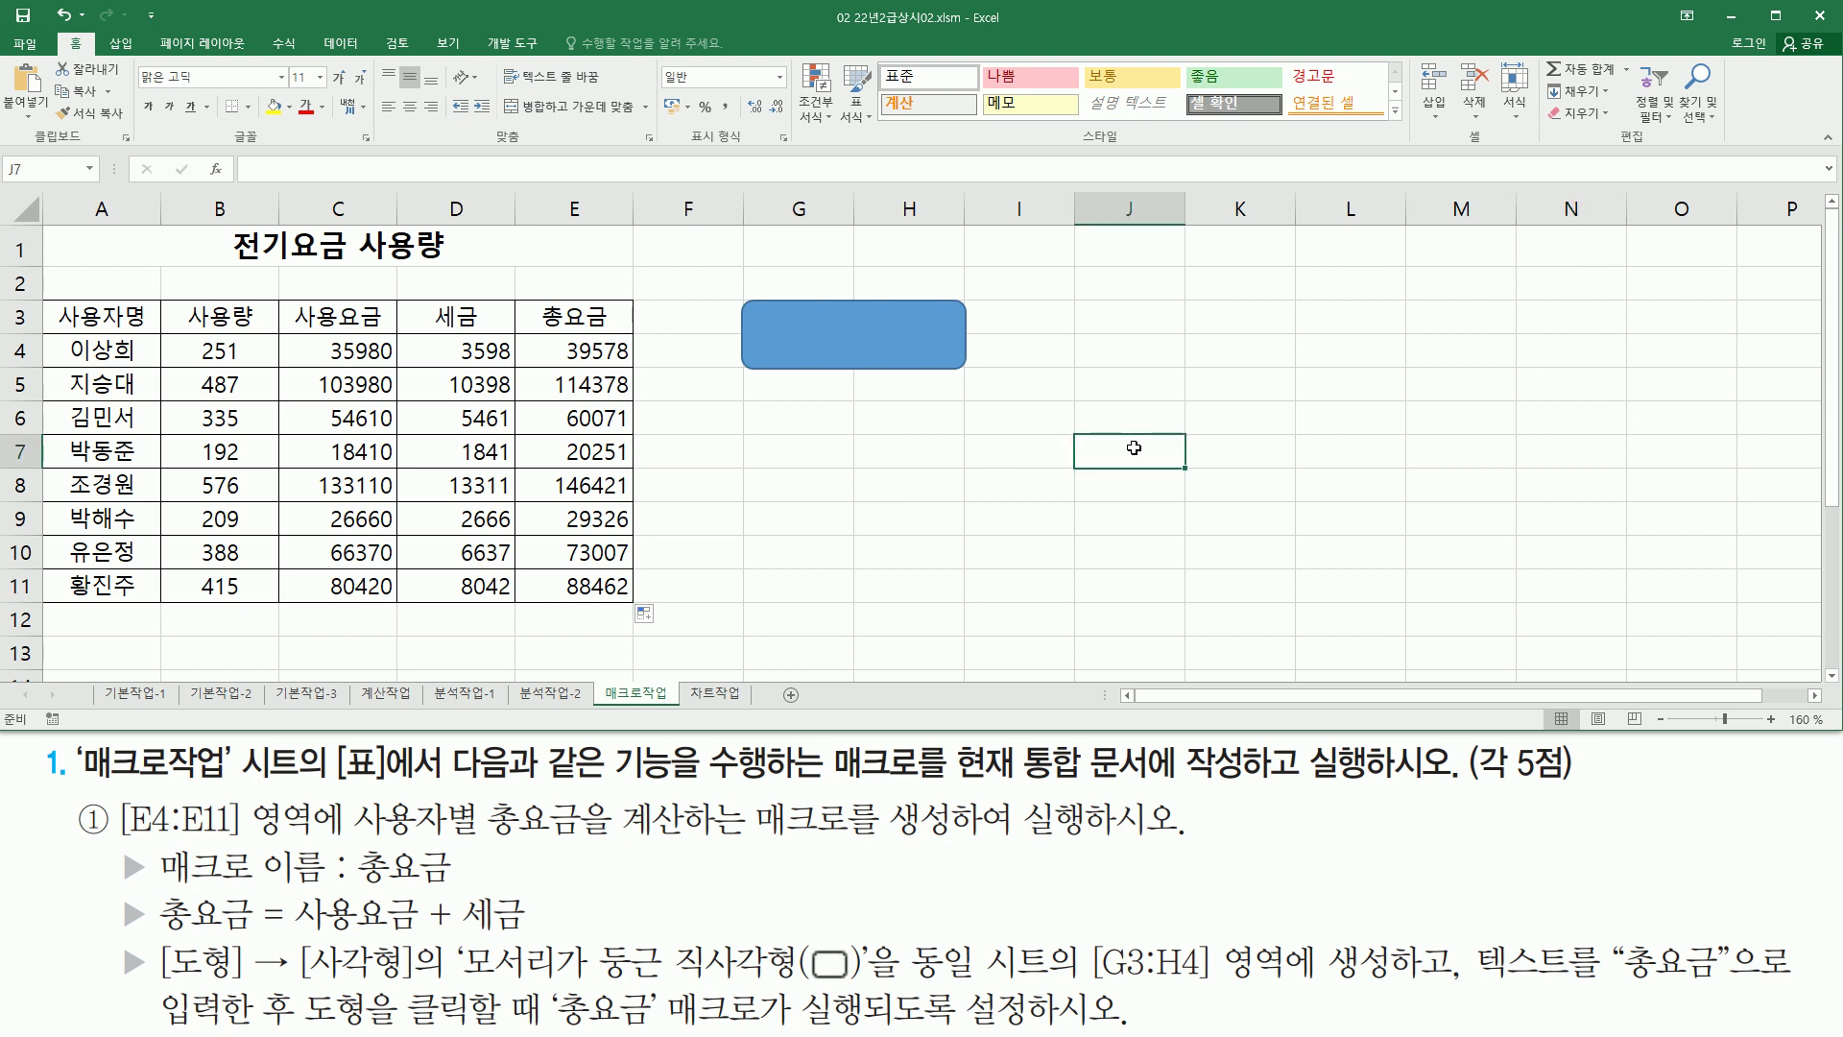
Add the text 총요금 to the rounded rectangle at G3:H4.
right_click(849, 338)
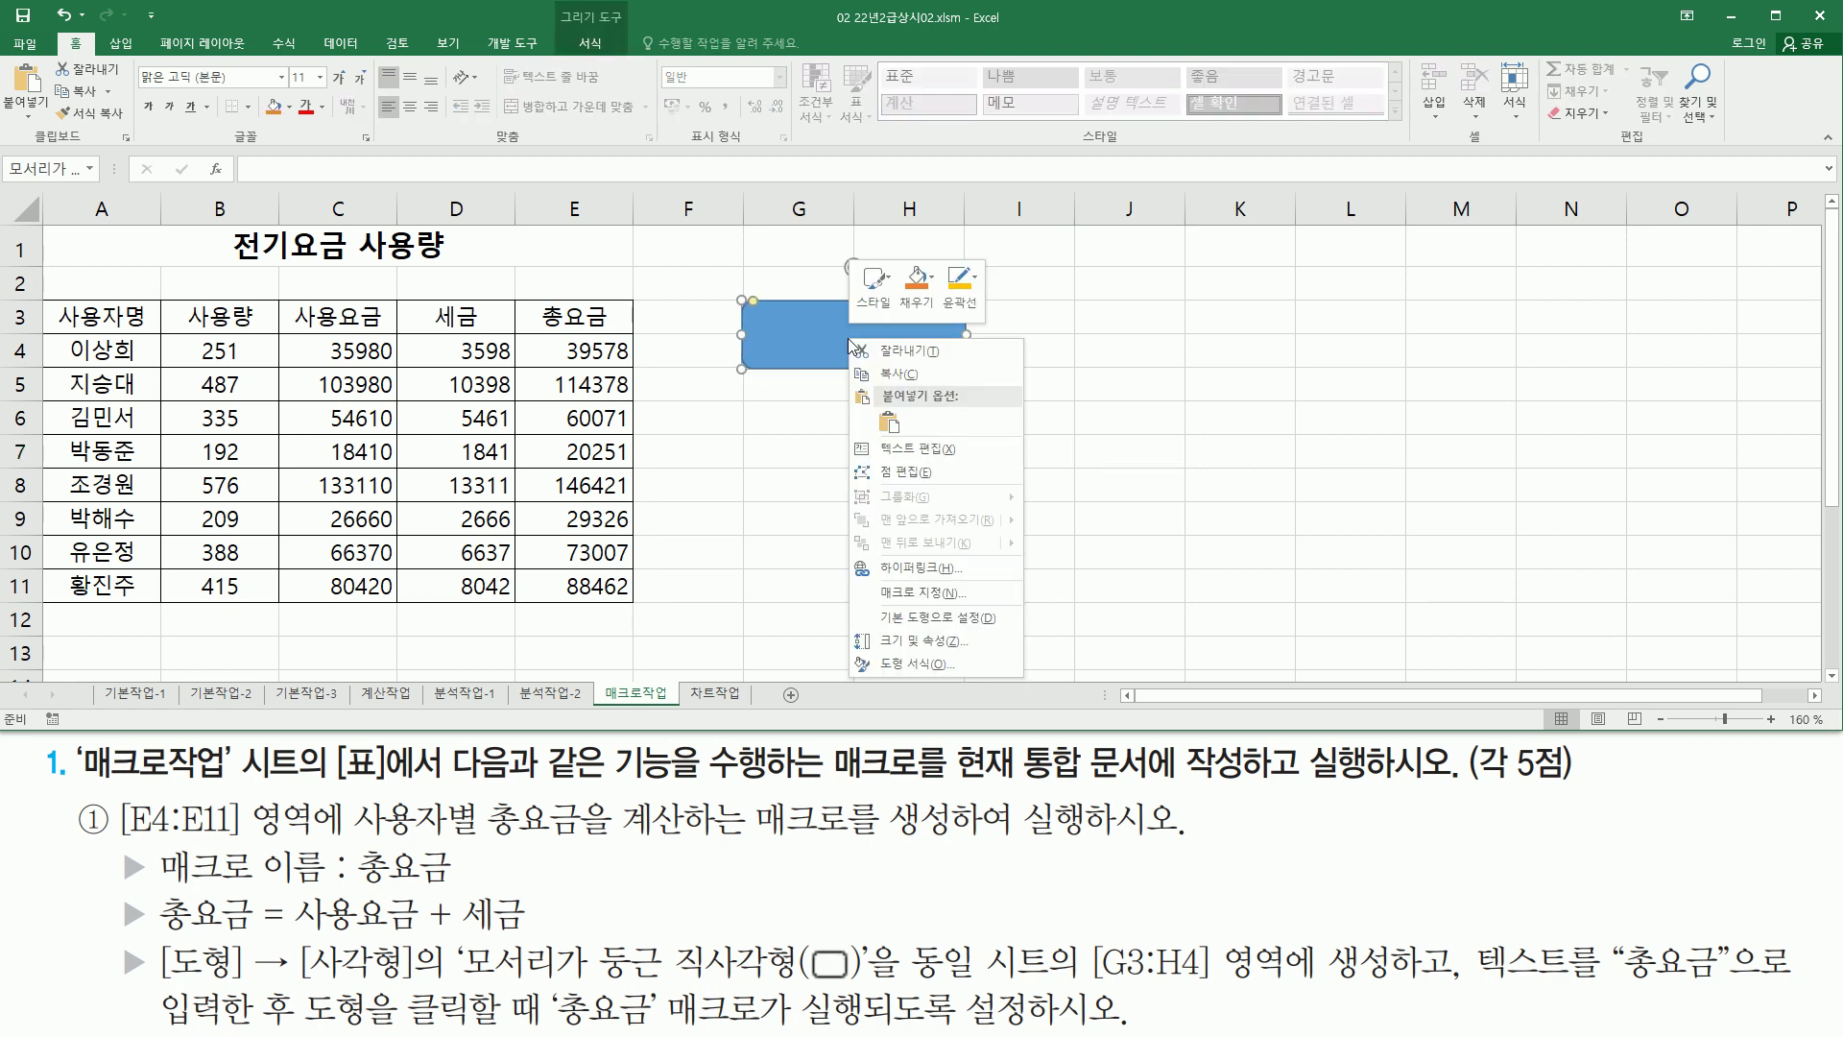
left_click(895, 450)
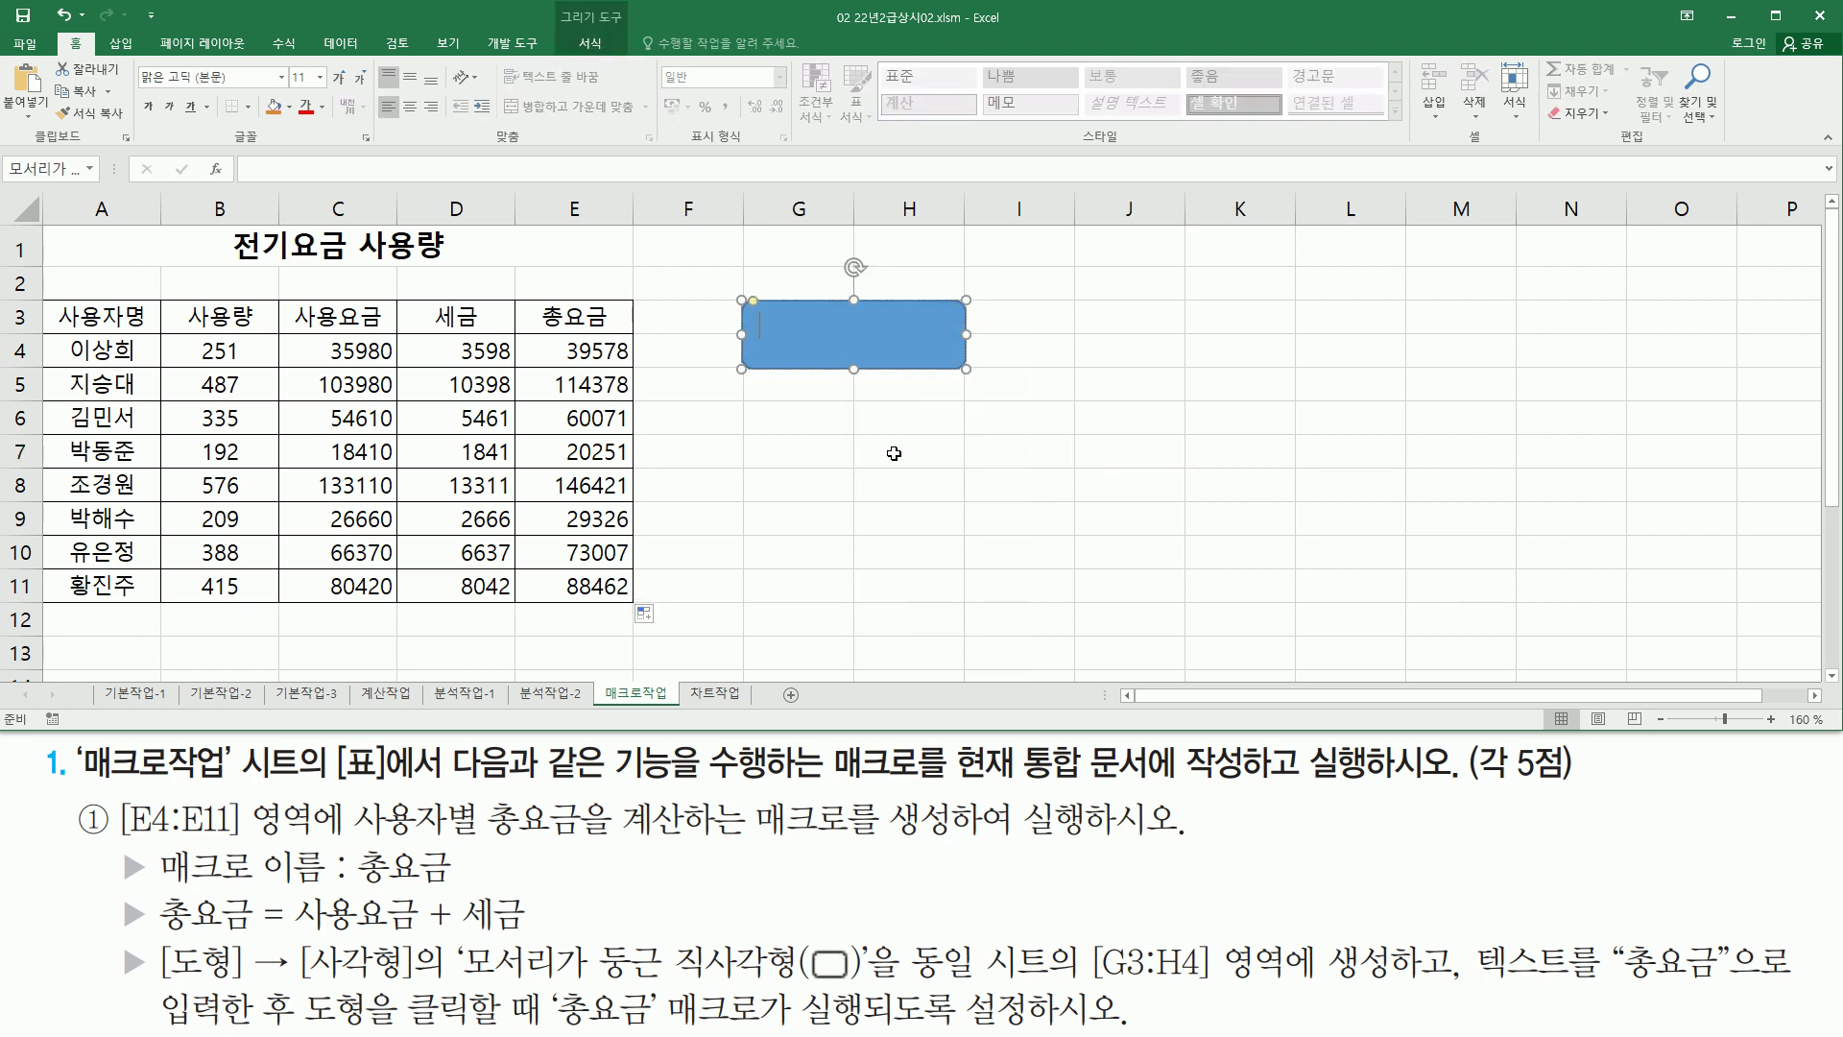
type("ㅊㅗㅇ요그")
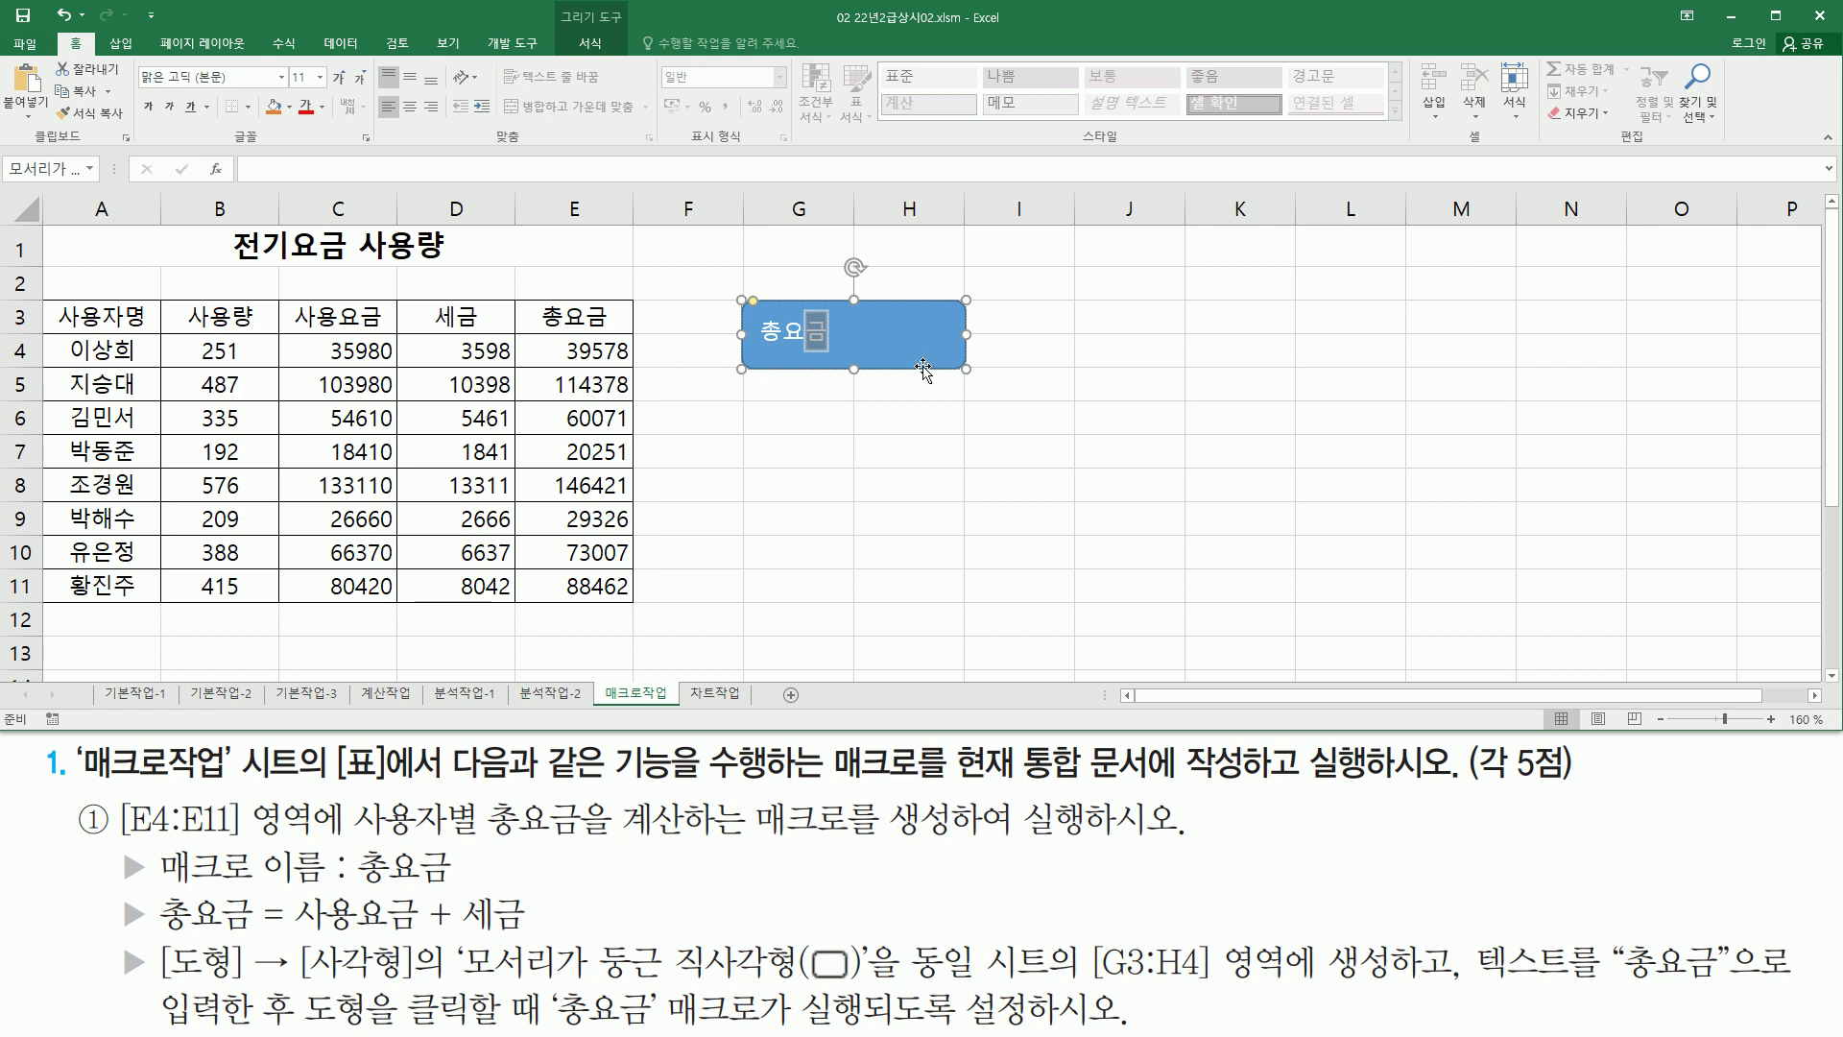
left_click(1334, 276)
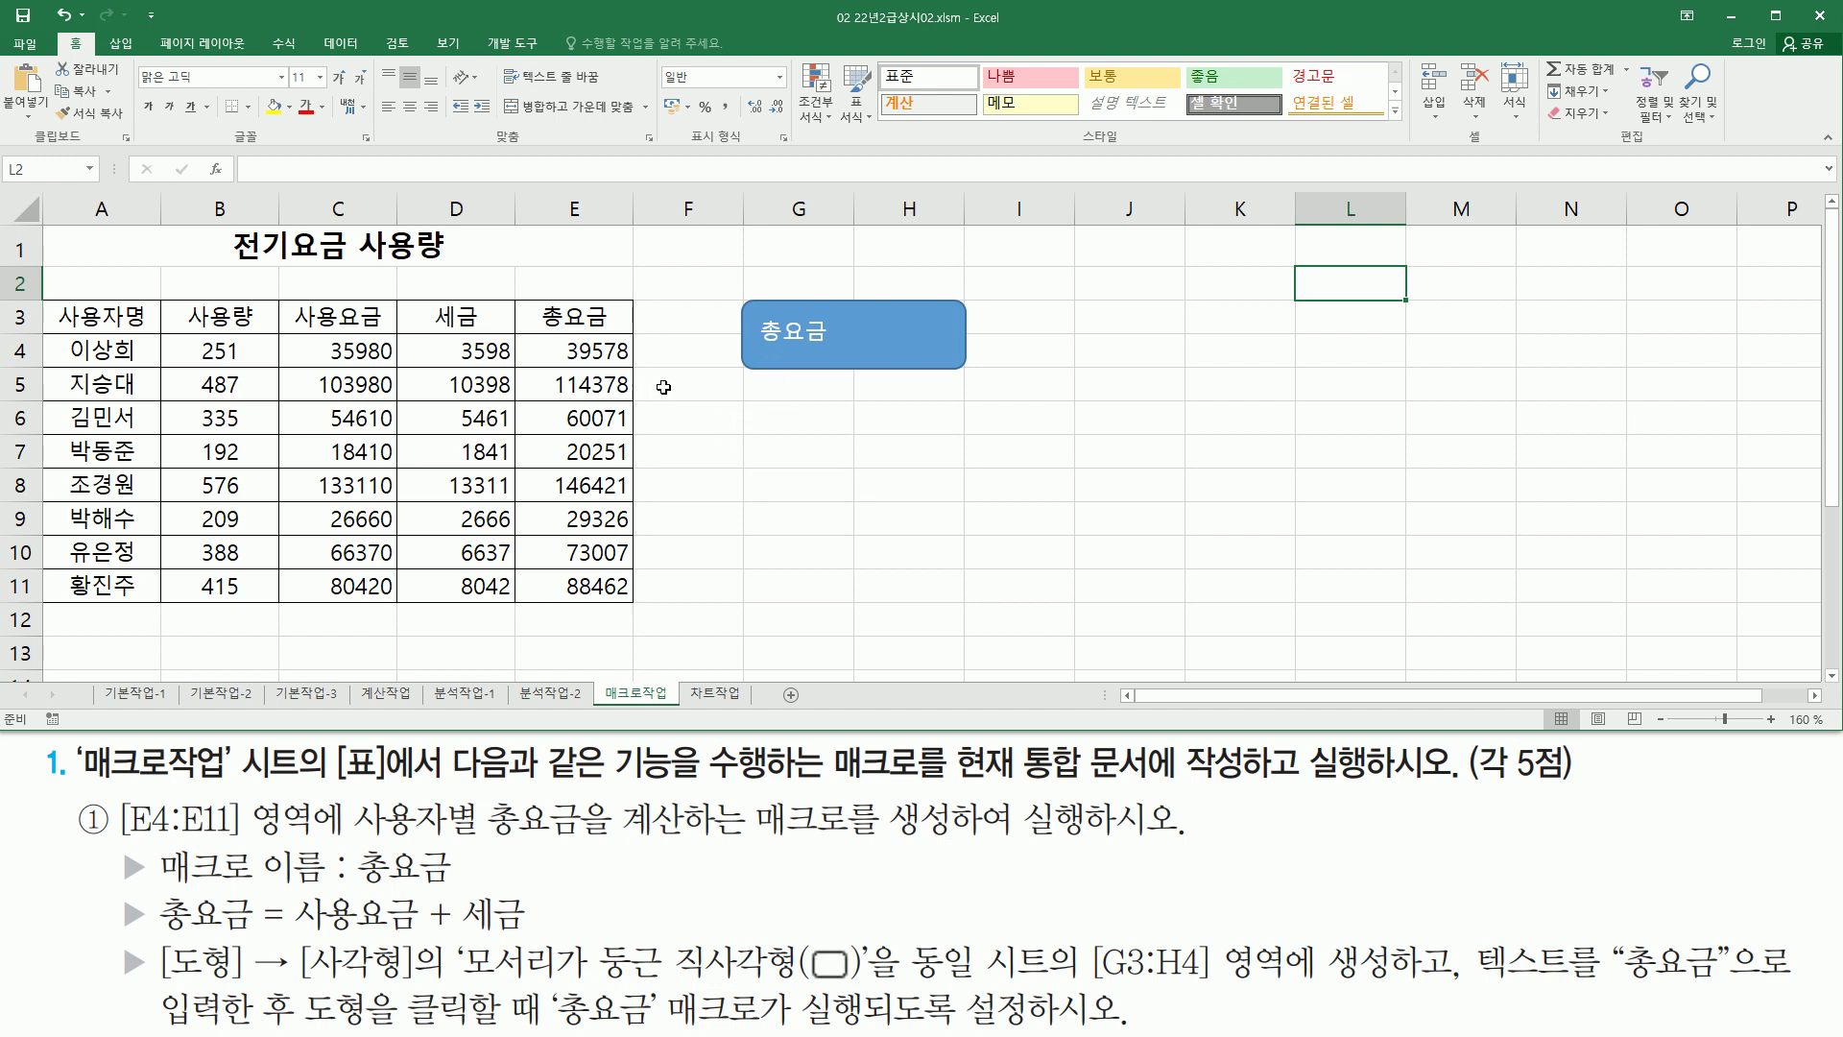
Clear the totals in E4:E11 and run the 총요금 macro from the rounded rectangle to recalculate them.
left_click_drag(602, 351, 584, 582)
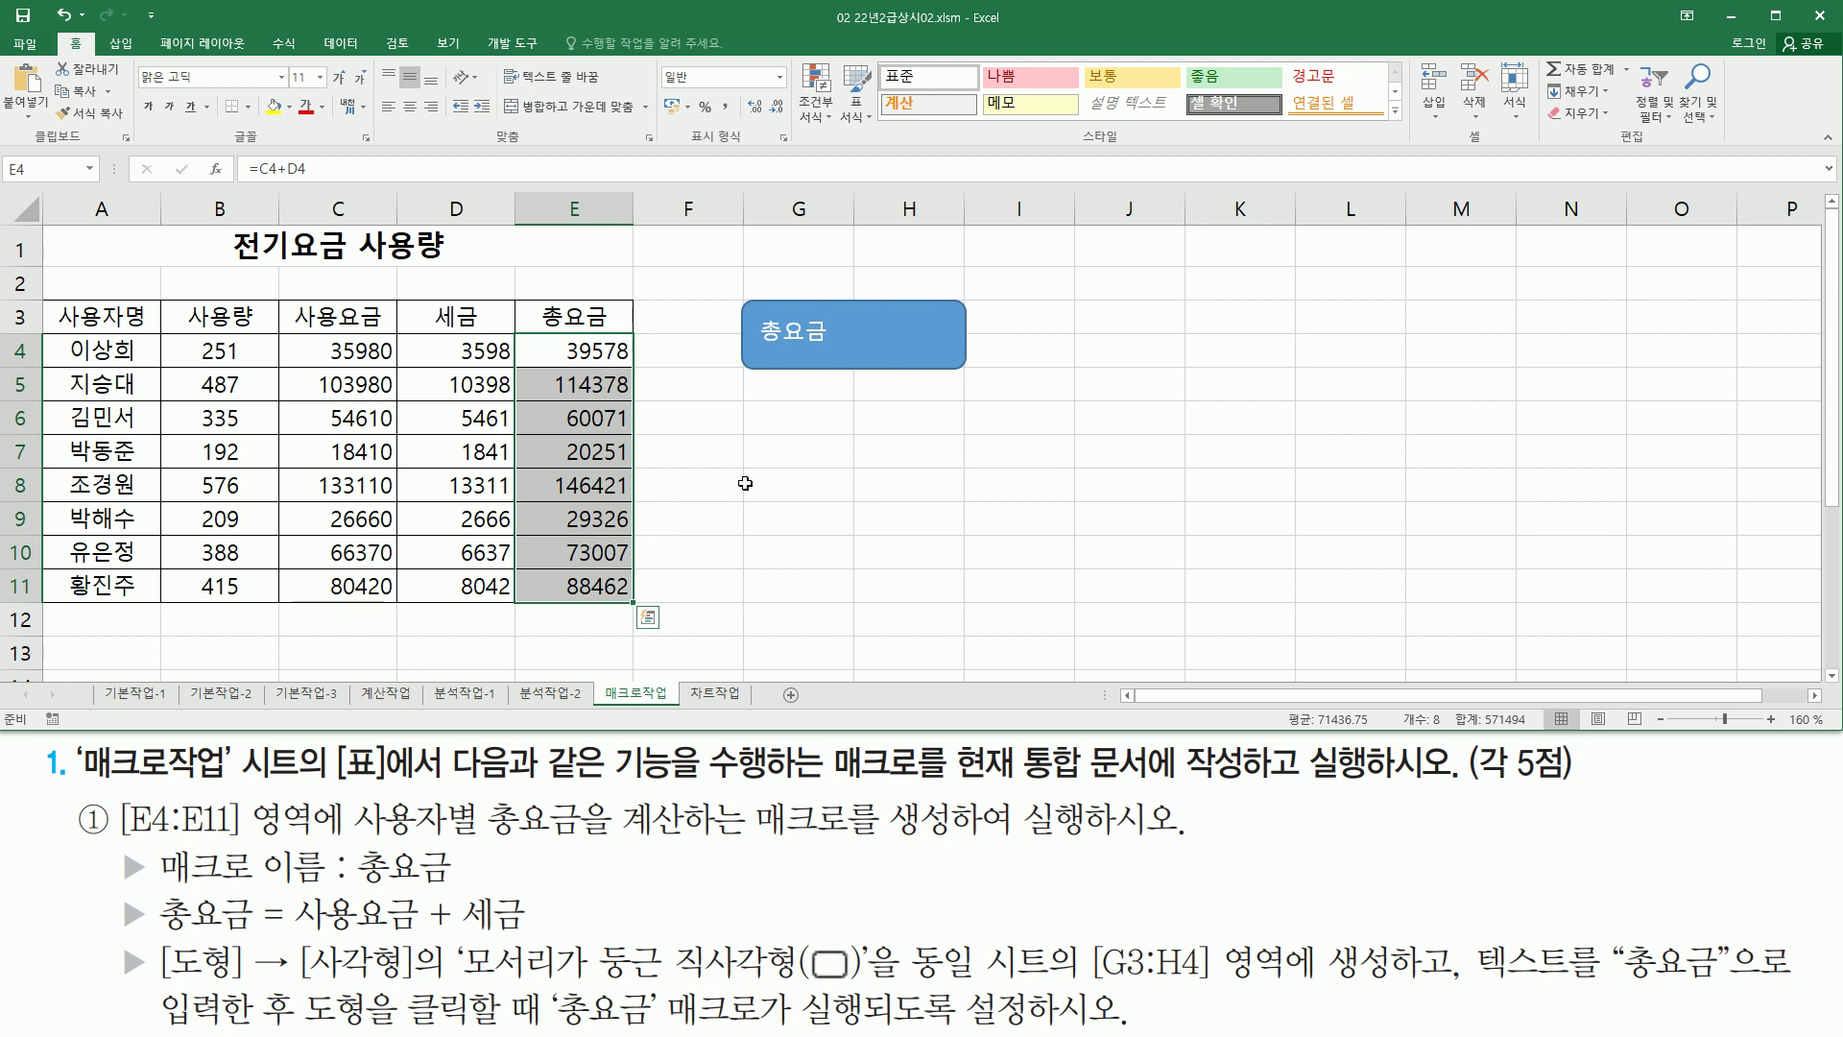
key("Delete")
left_click(1033, 478)
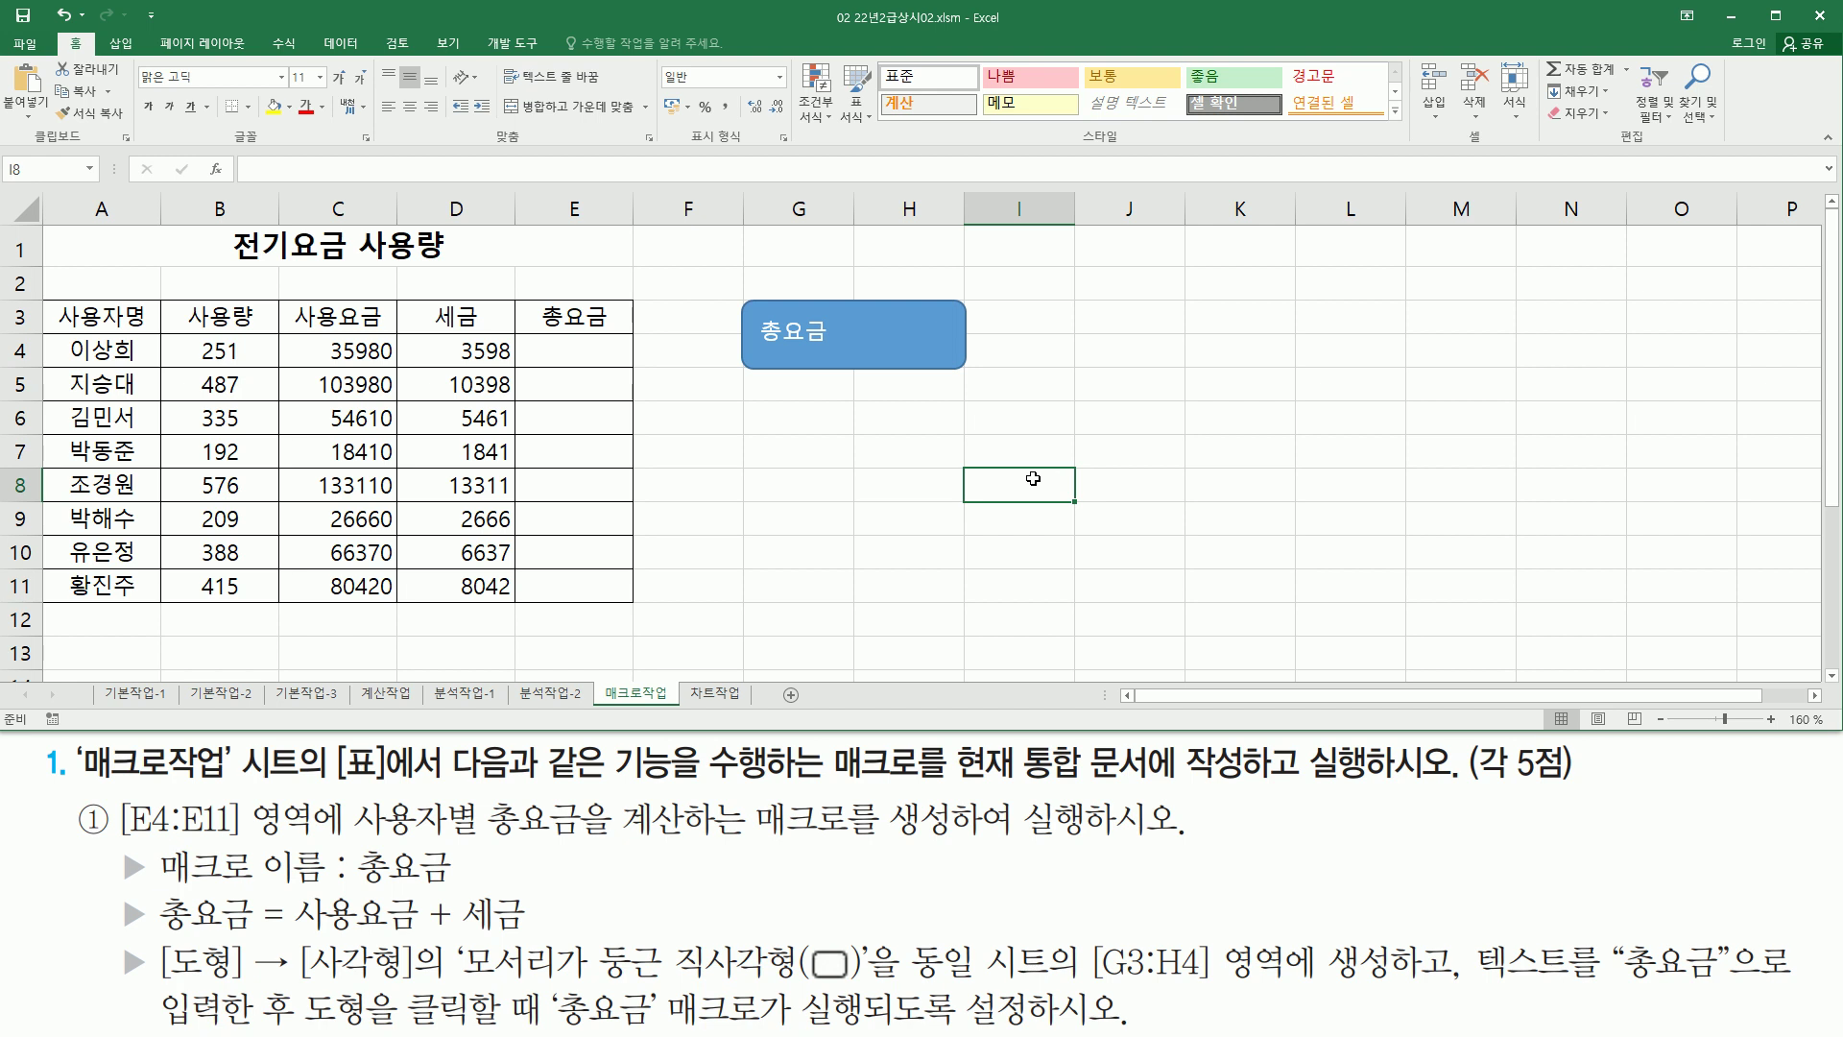
left_click(866, 356)
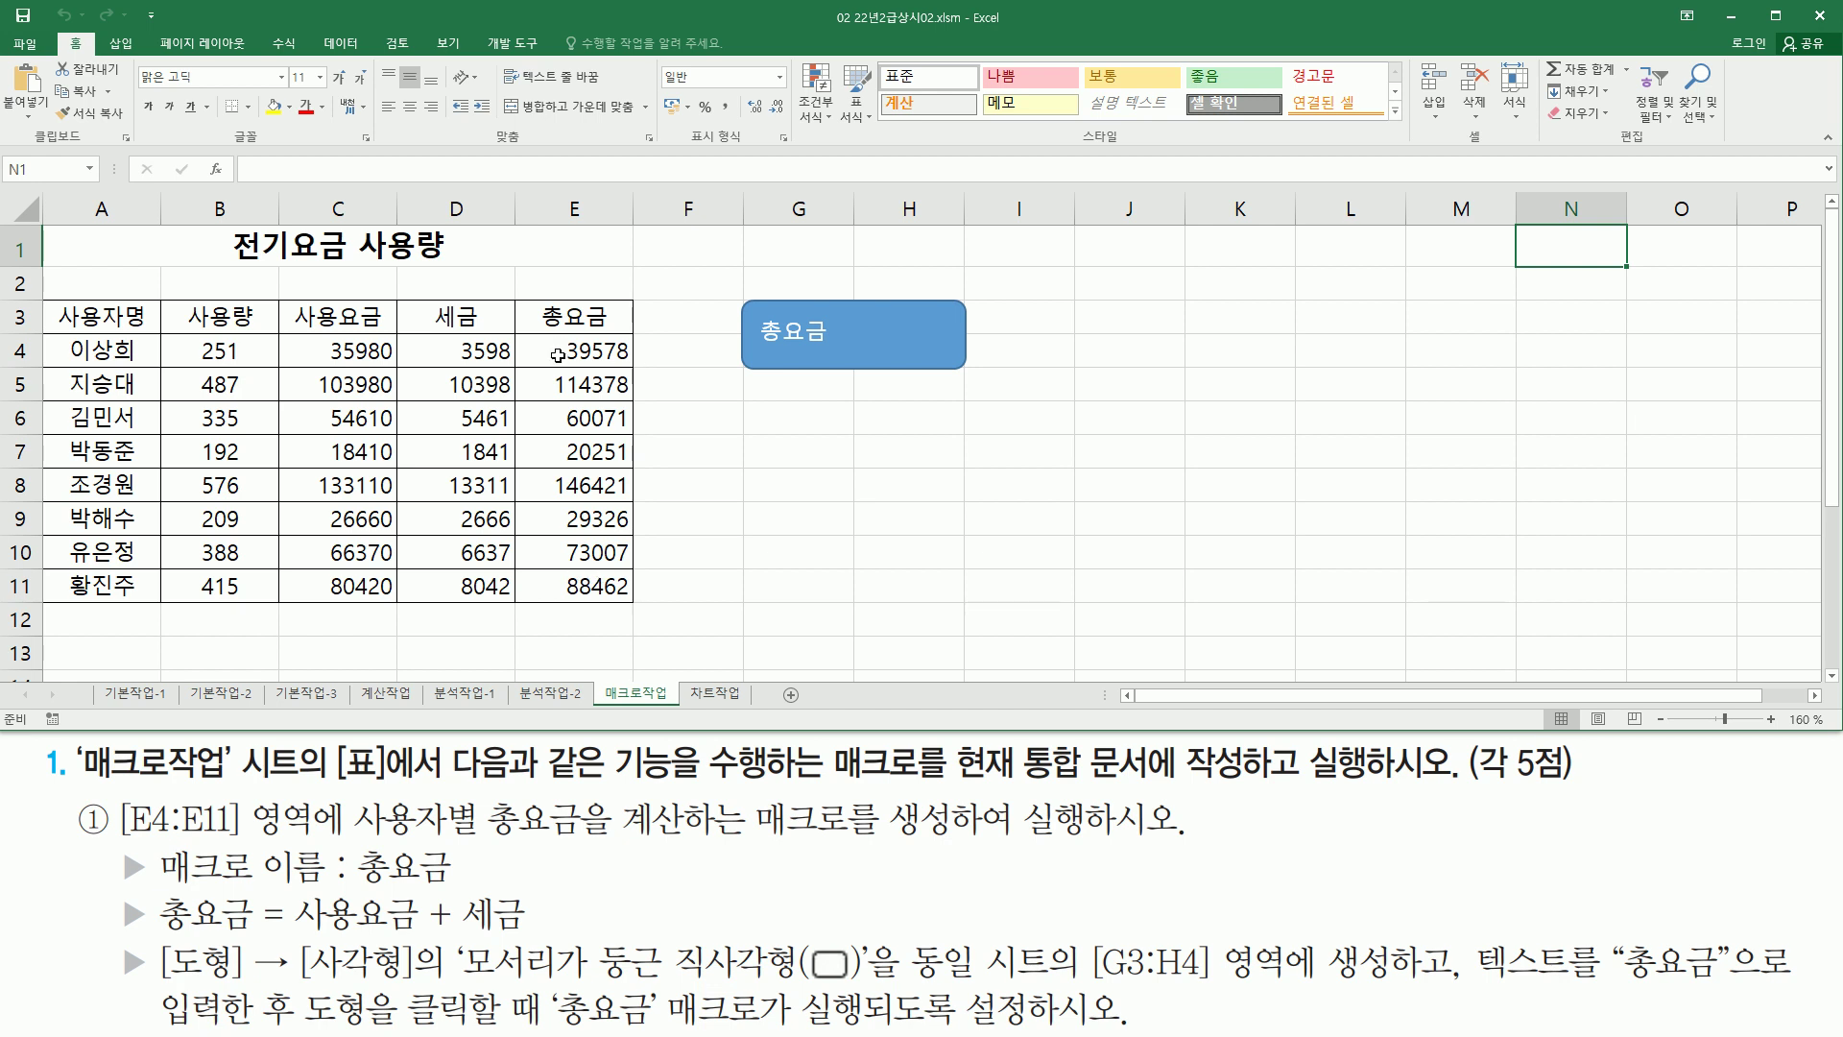
left_click(858, 484)
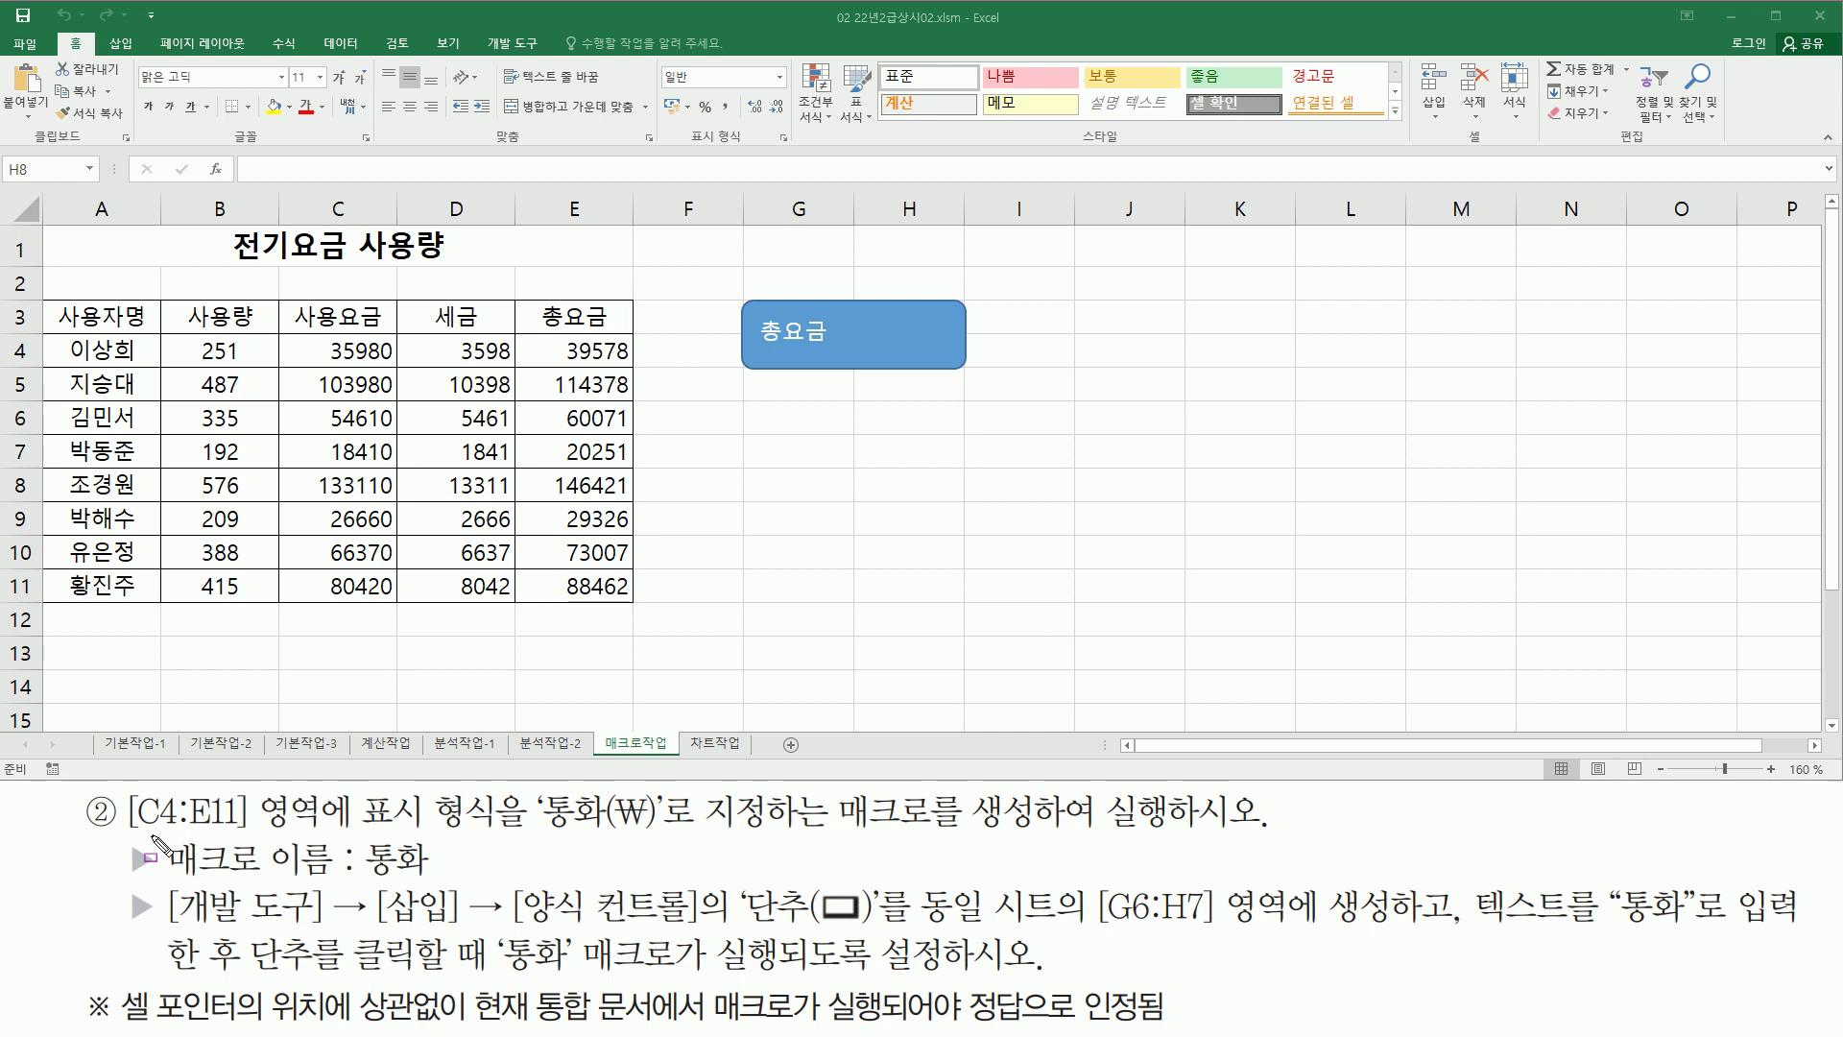
left_click_drag(129, 834, 336, 834)
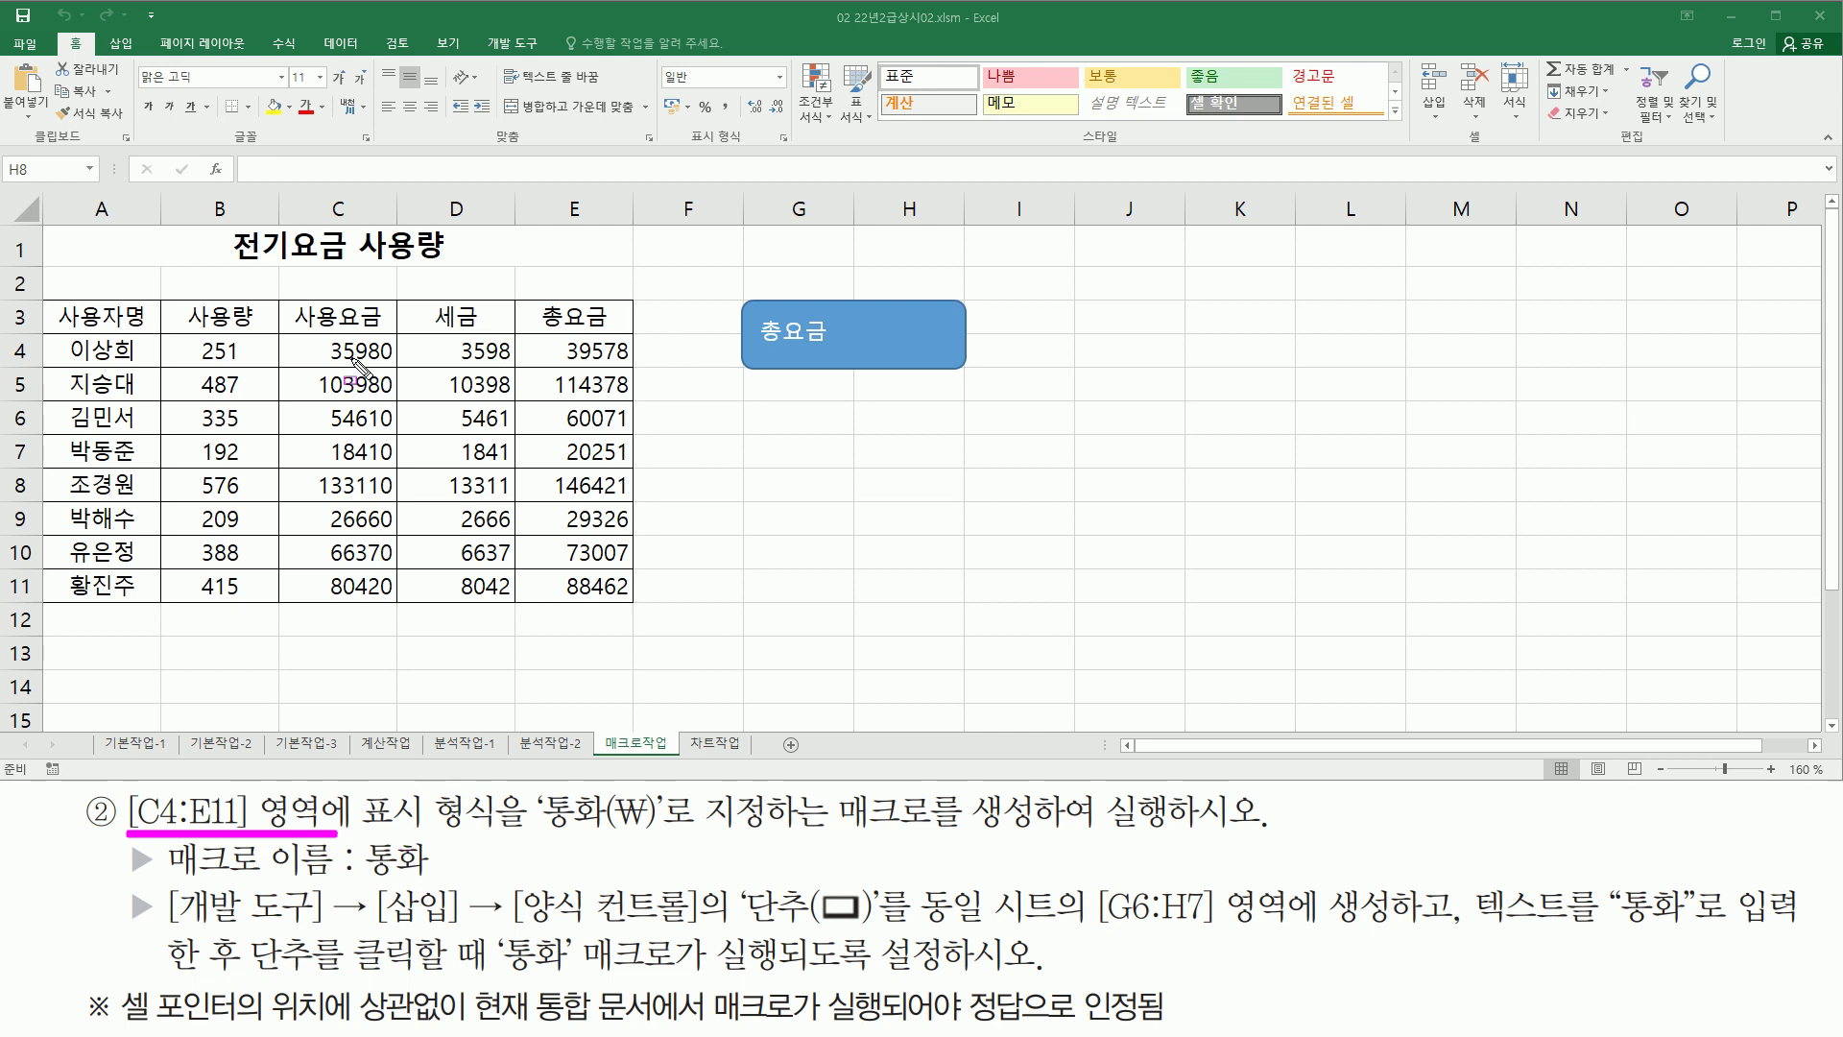
mouse_move(303, 338)
left_mouse_down()
mouse_move(414, 384)
mouse_move(607, 524)
mouse_move(630, 600)
left_mouse_up()
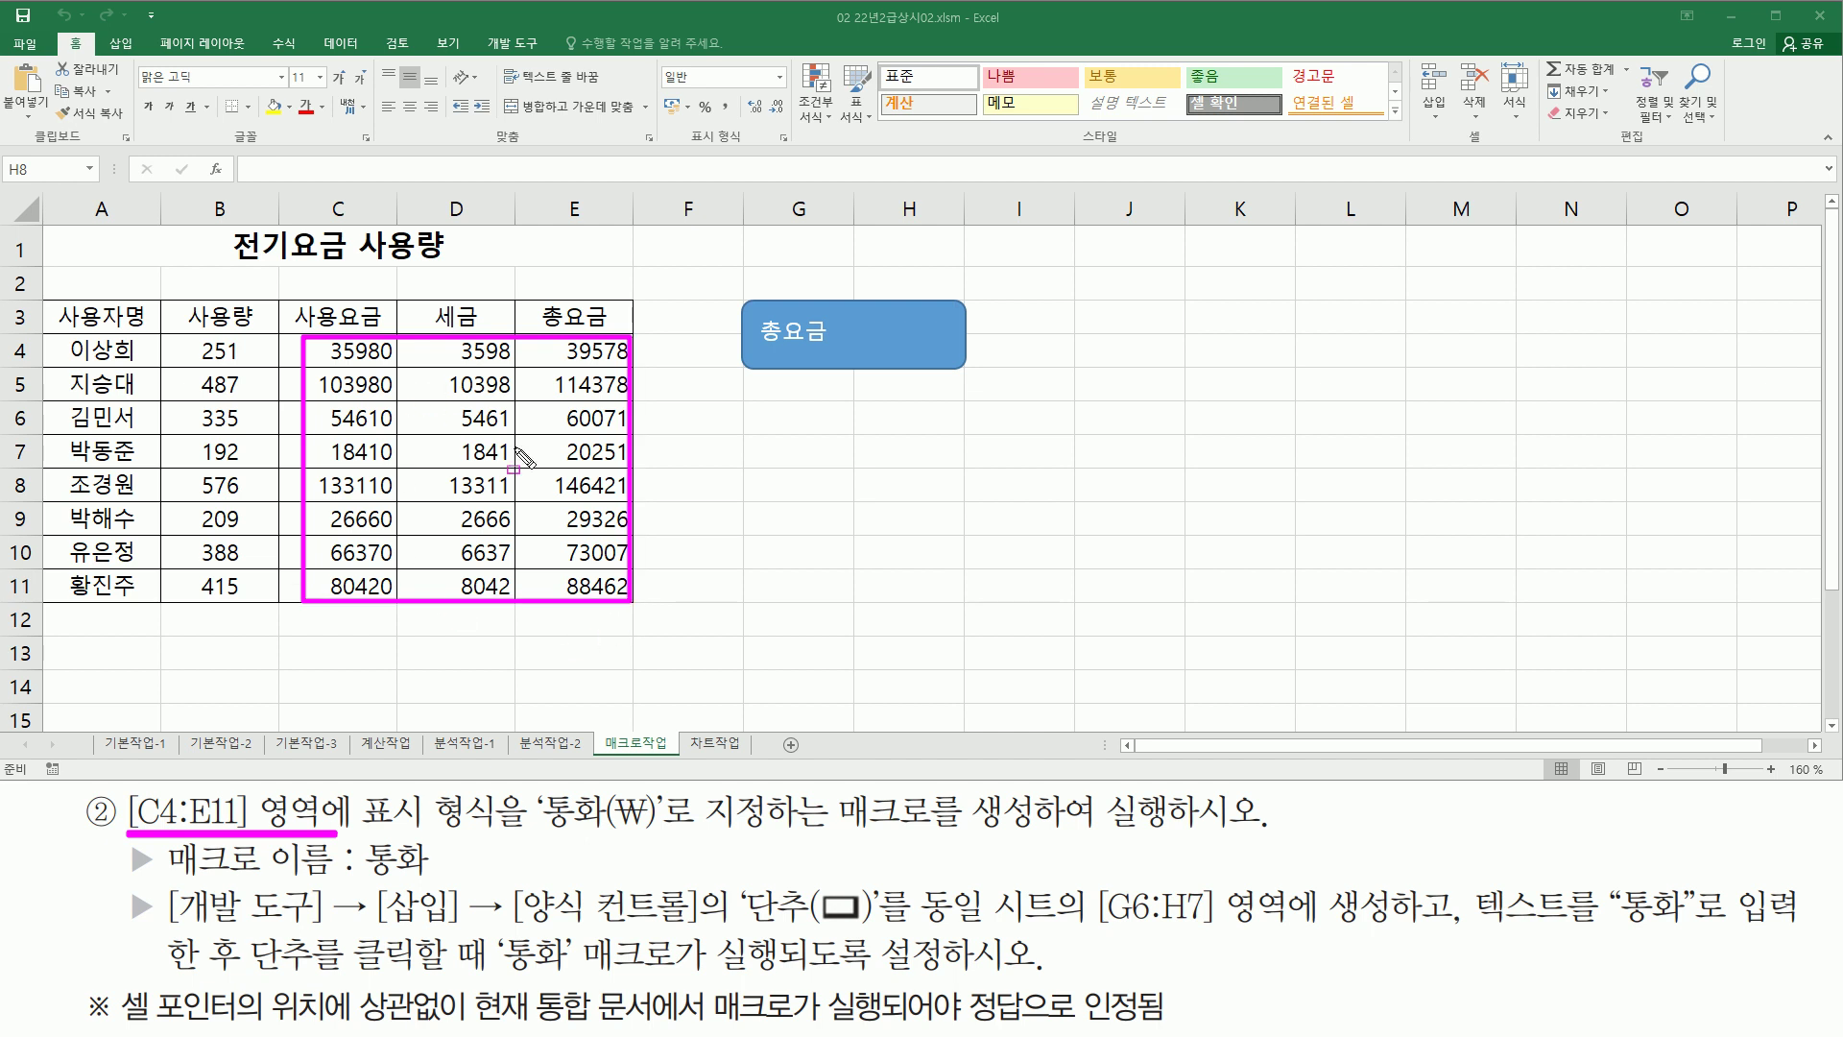
left_click_drag(361, 832, 664, 832)
left_click_drag(837, 832, 1236, 831)
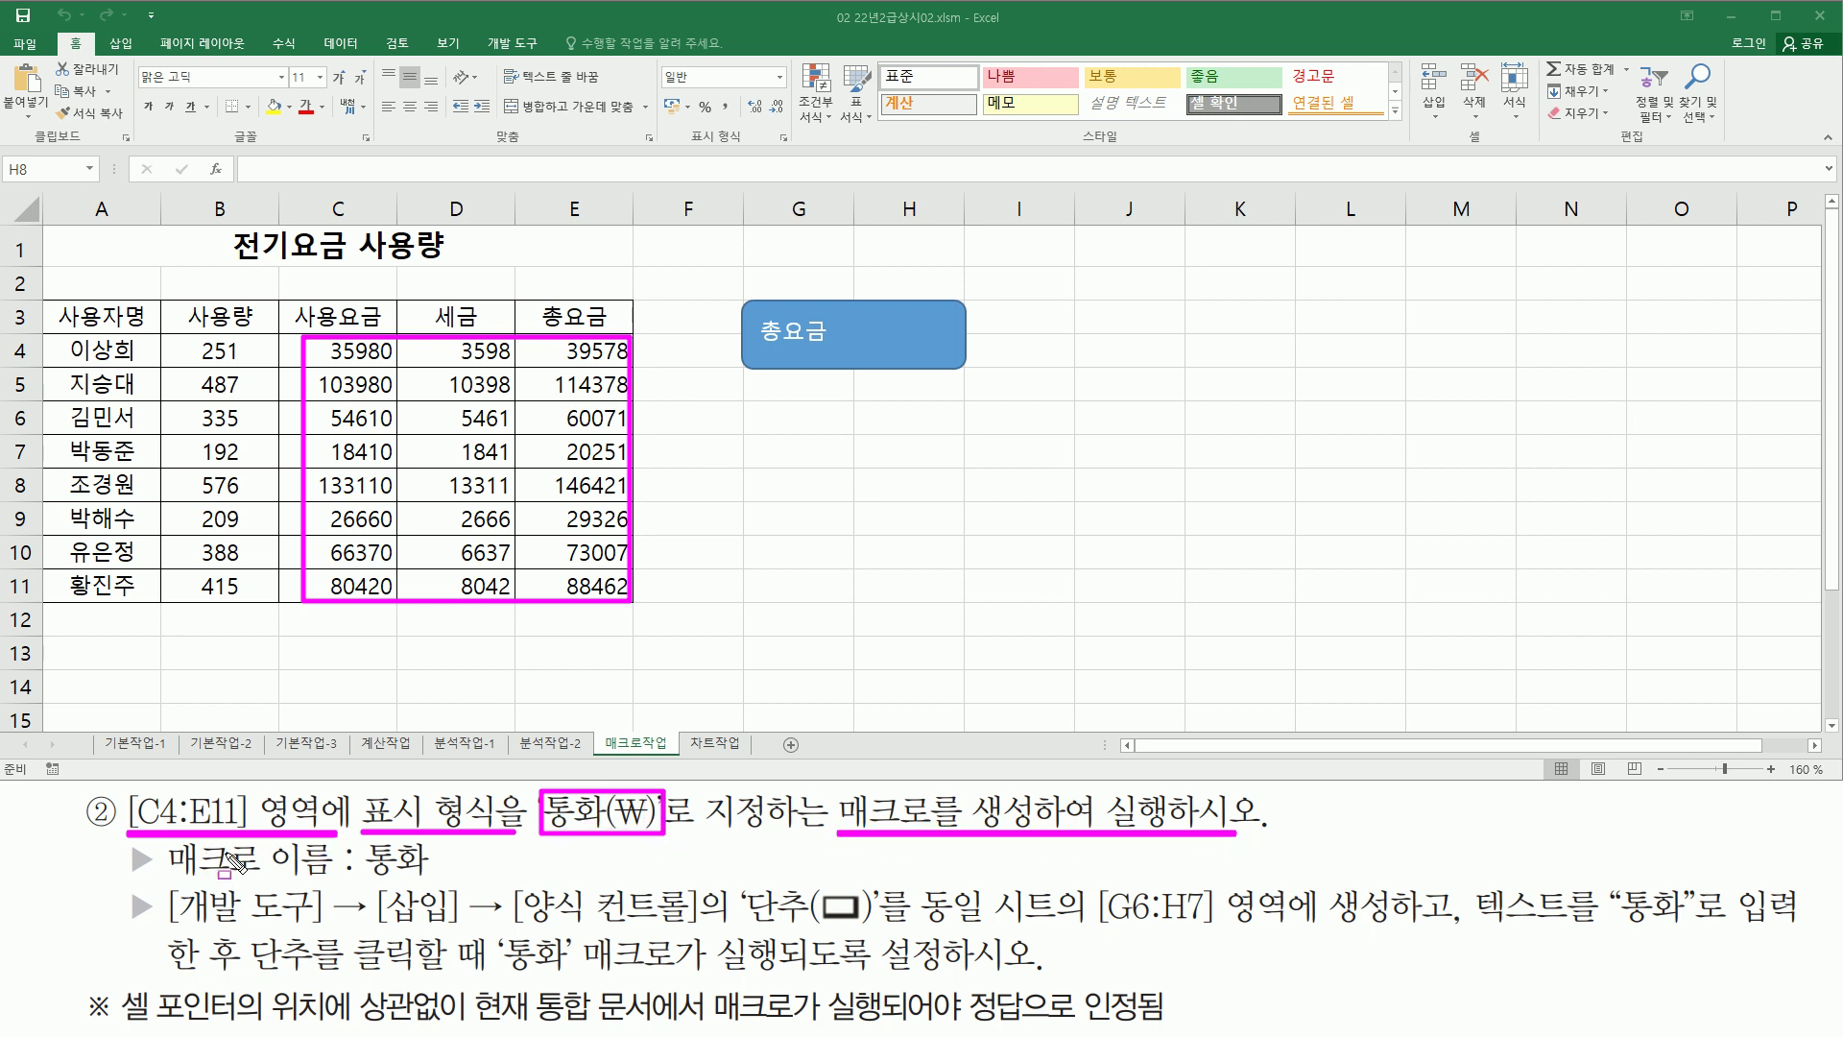
left_click_drag(359, 876, 429, 876)
left_click_drag(165, 927, 887, 931)
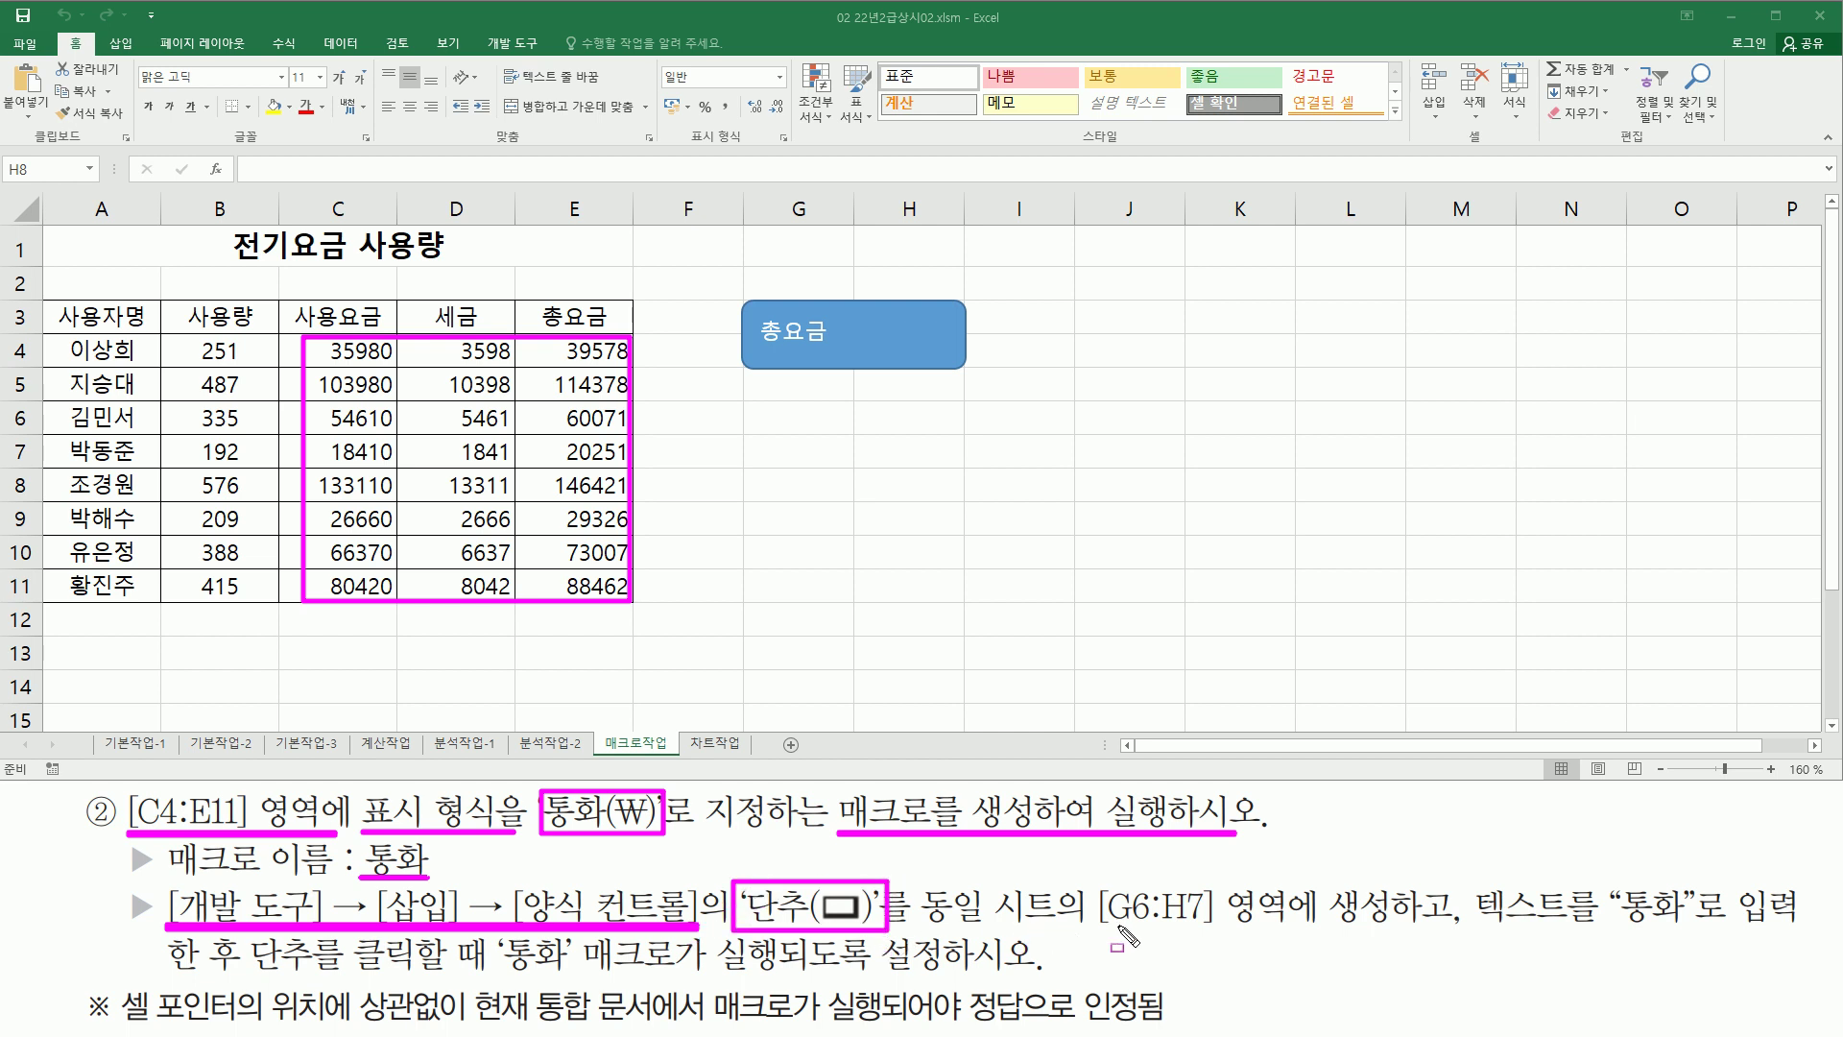
left_click_drag(1102, 927, 1394, 927)
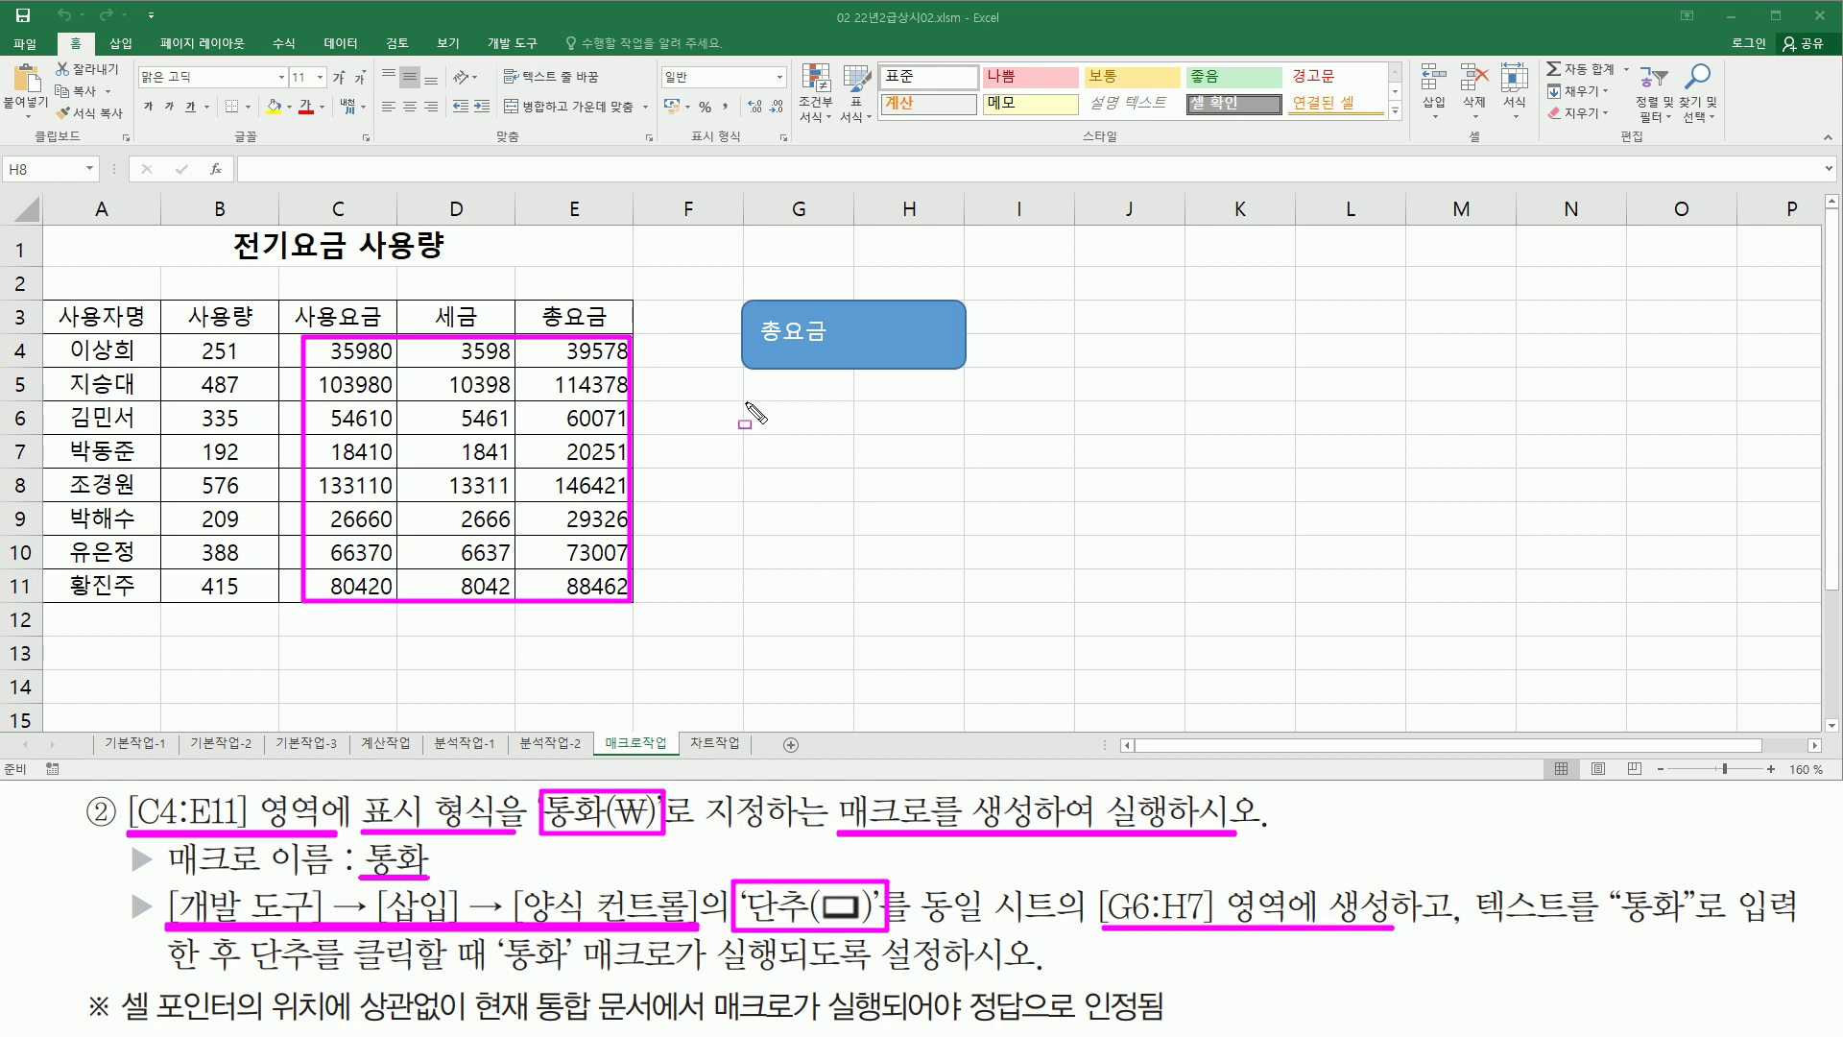
mouse_move(751, 402)
left_mouse_down()
mouse_move(751, 430)
mouse_move(964, 465)
left_mouse_up()
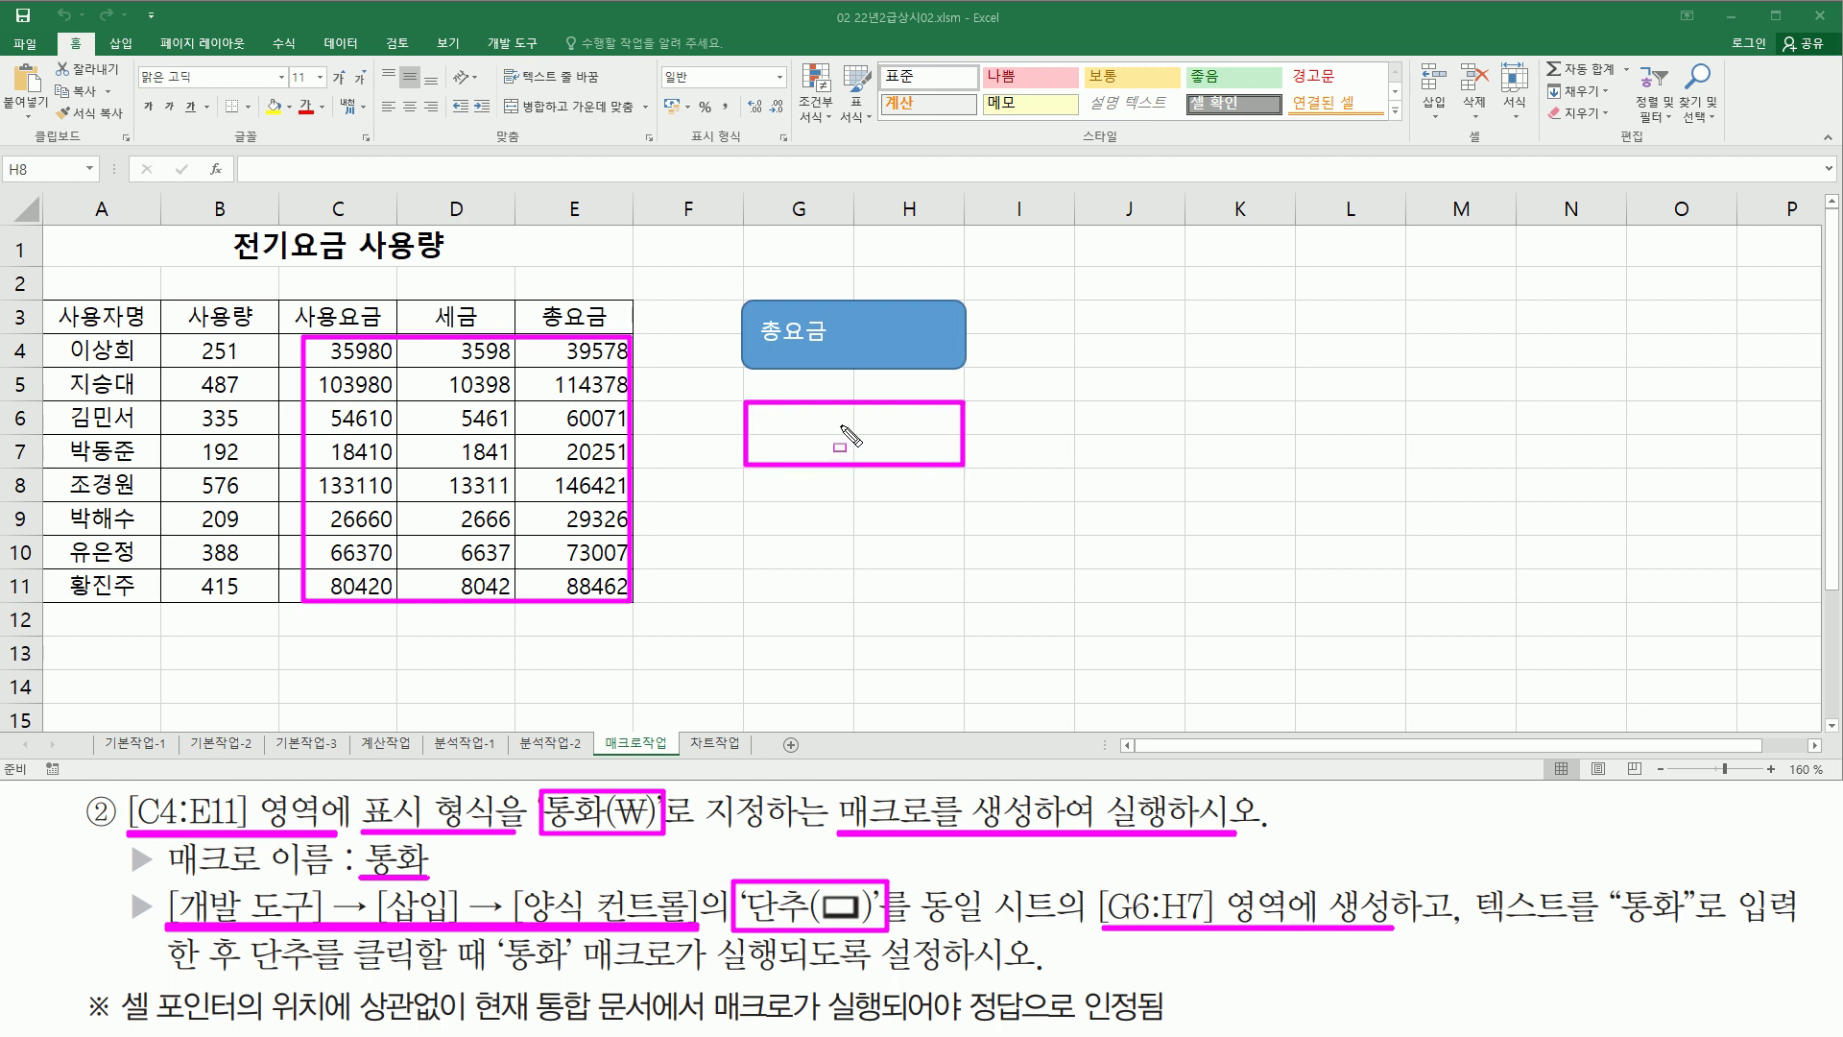
left_click_drag(1484, 929, 1695, 930)
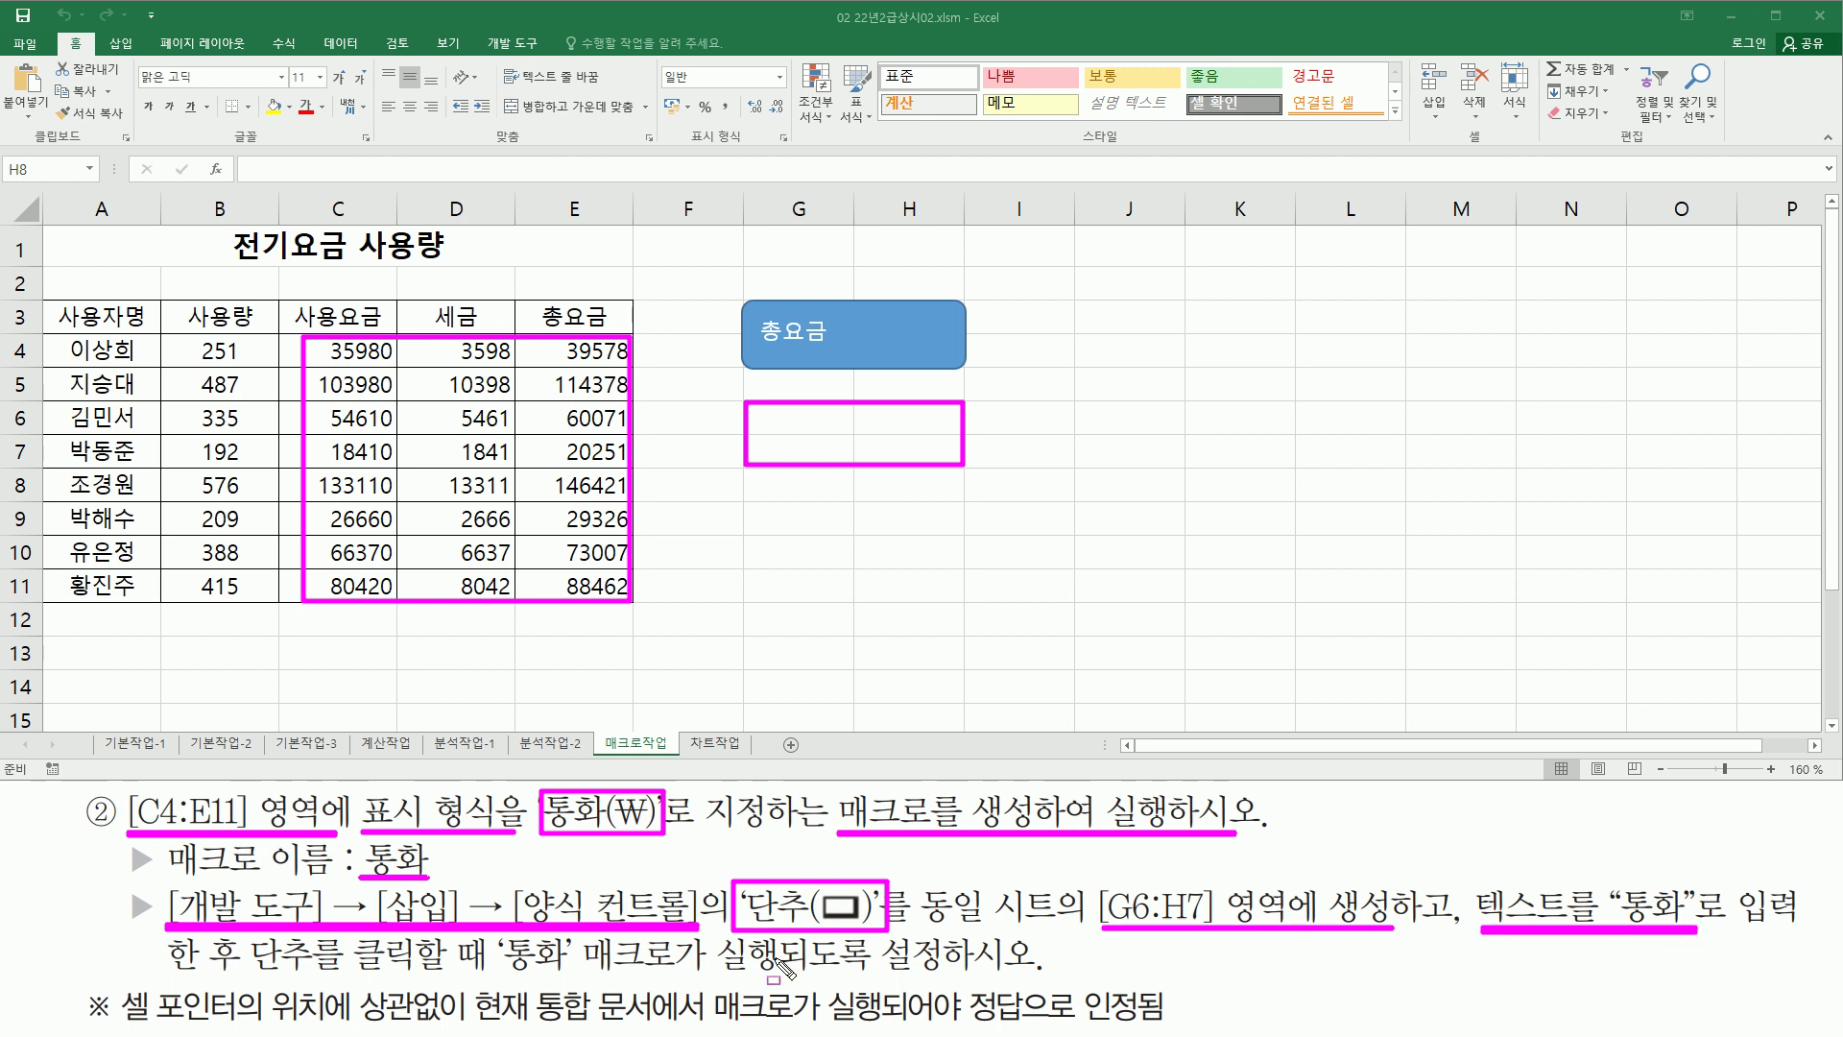
left_click_drag(252, 979, 1042, 981)
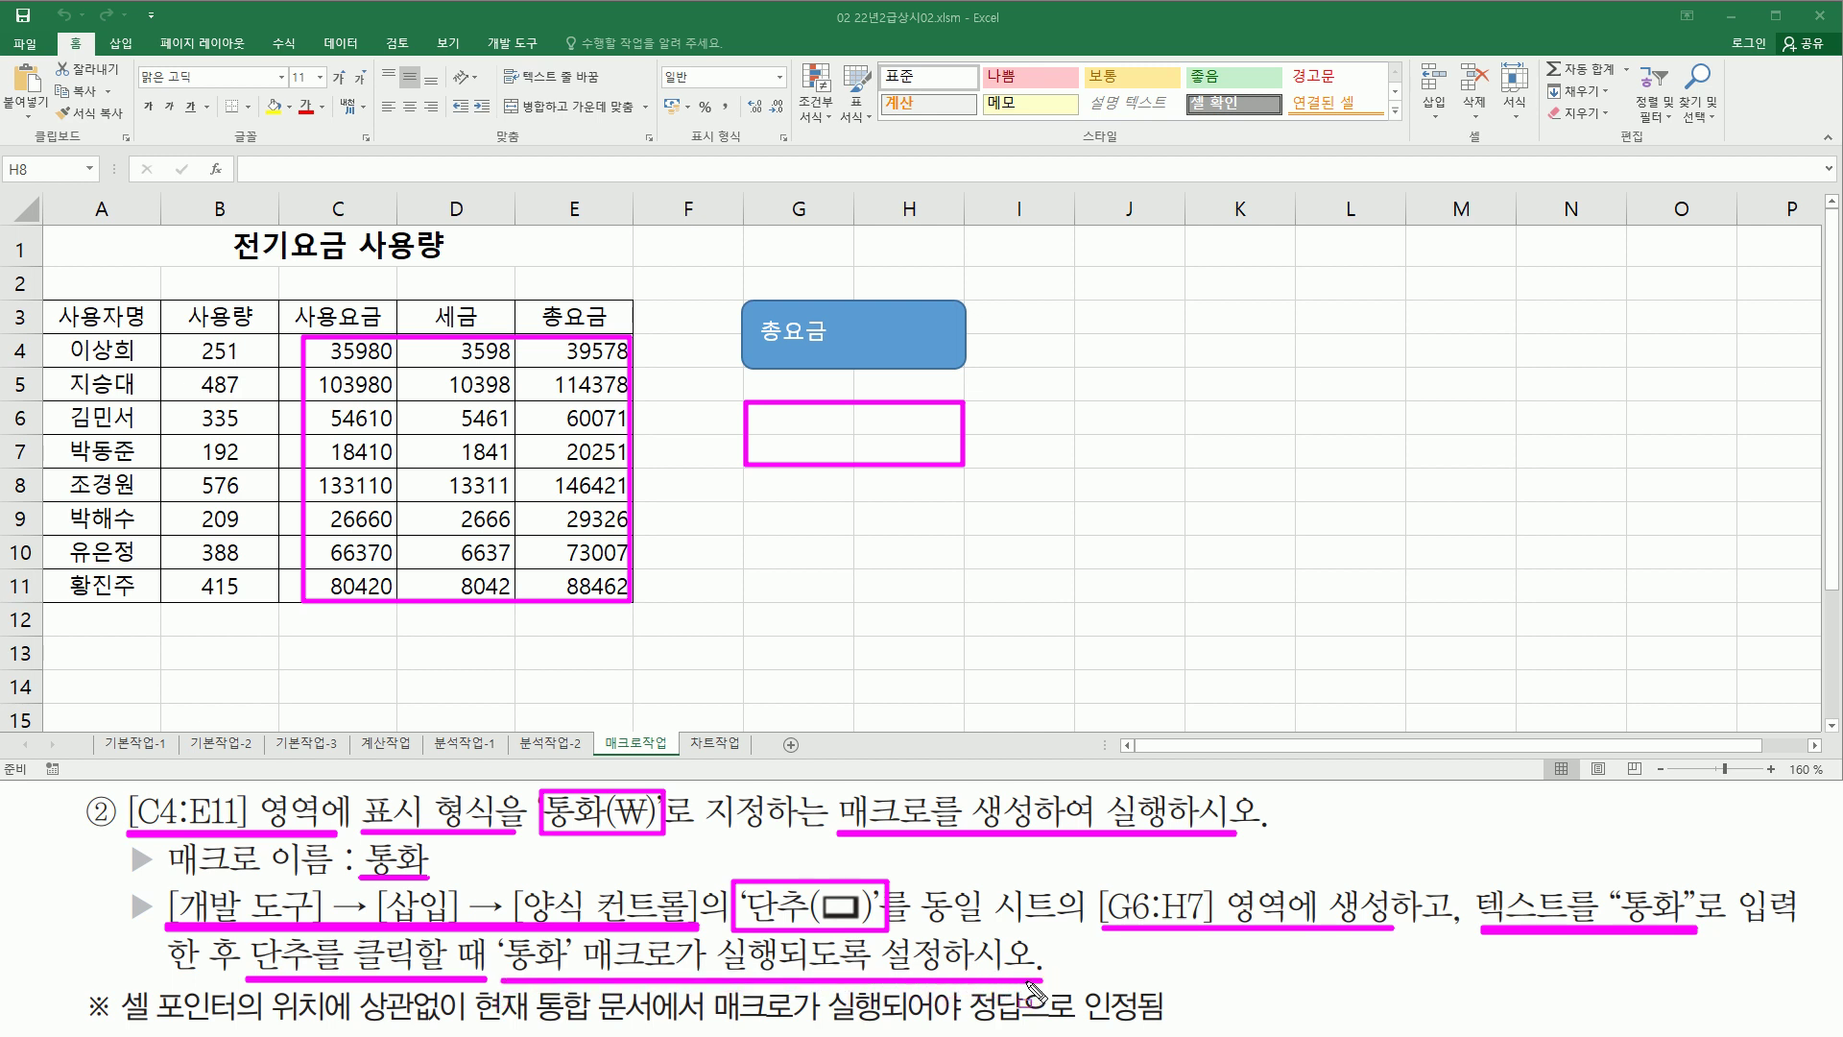
key("Escape")
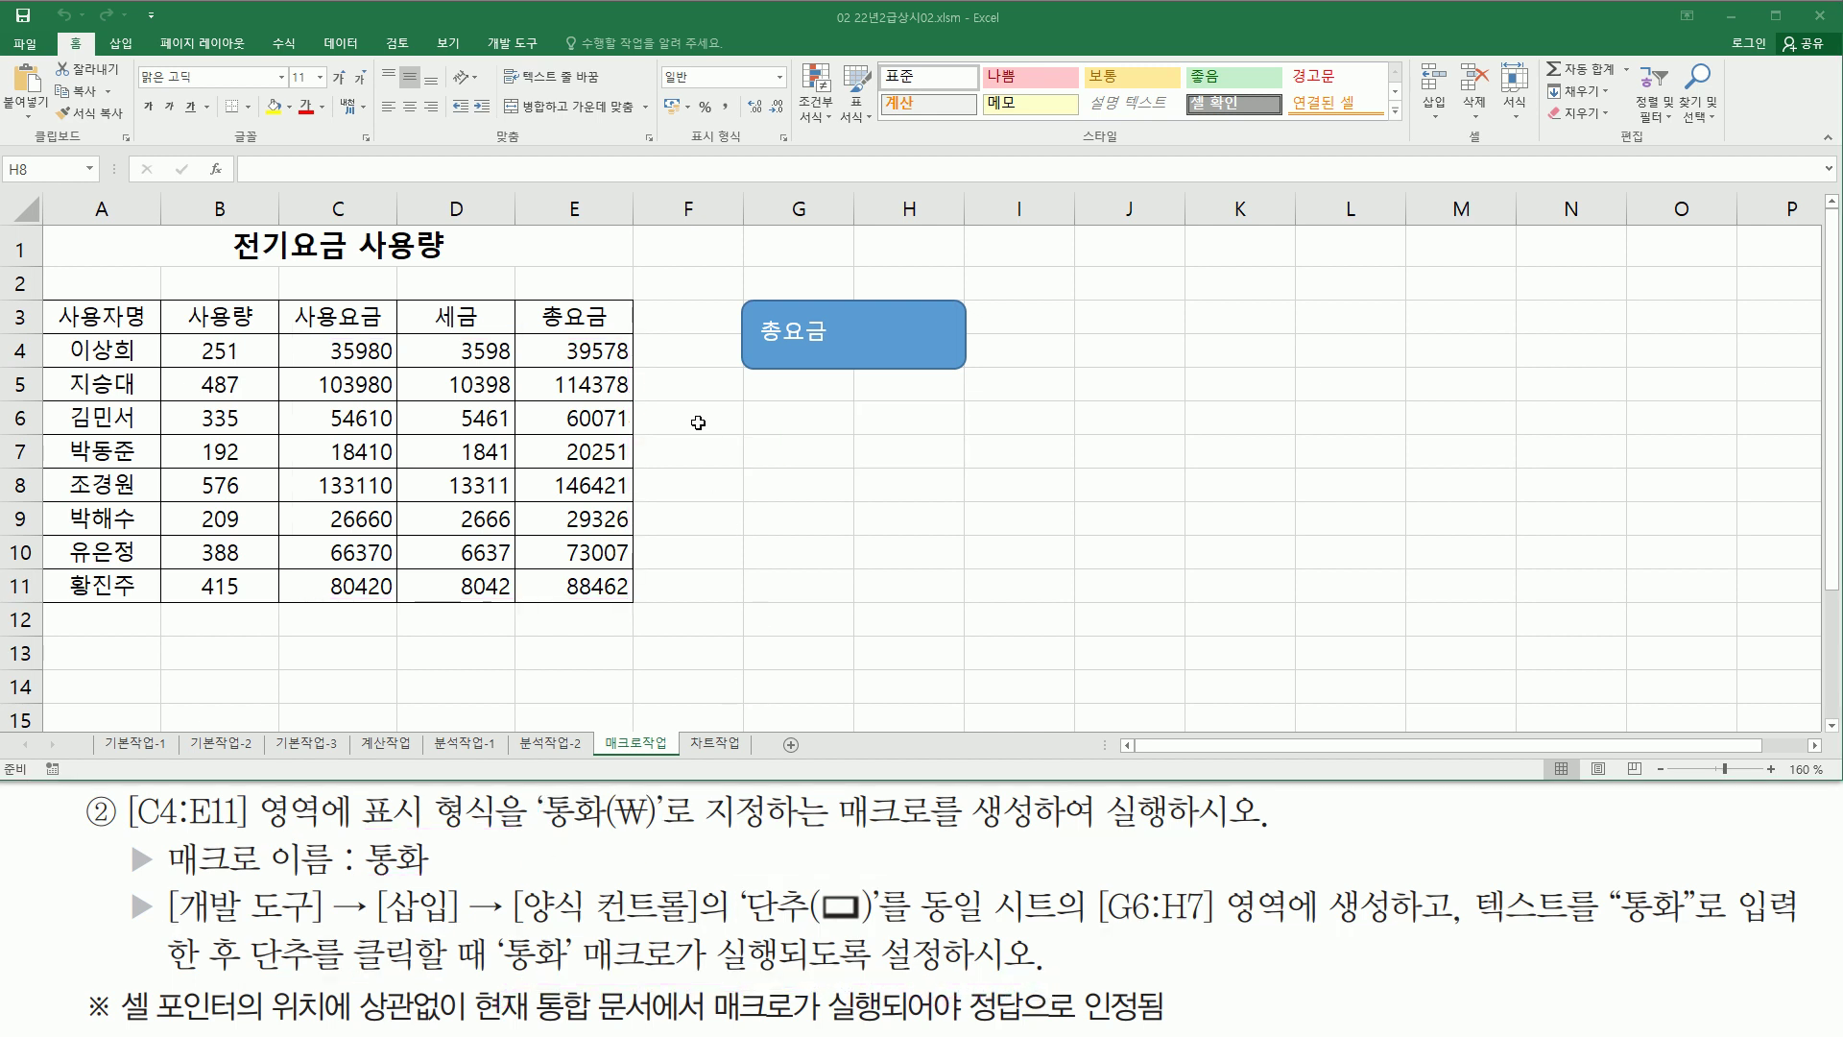
Draw a form control button covering cells G6:H7 on the 매크로작업 sheet.
left_click(816, 611)
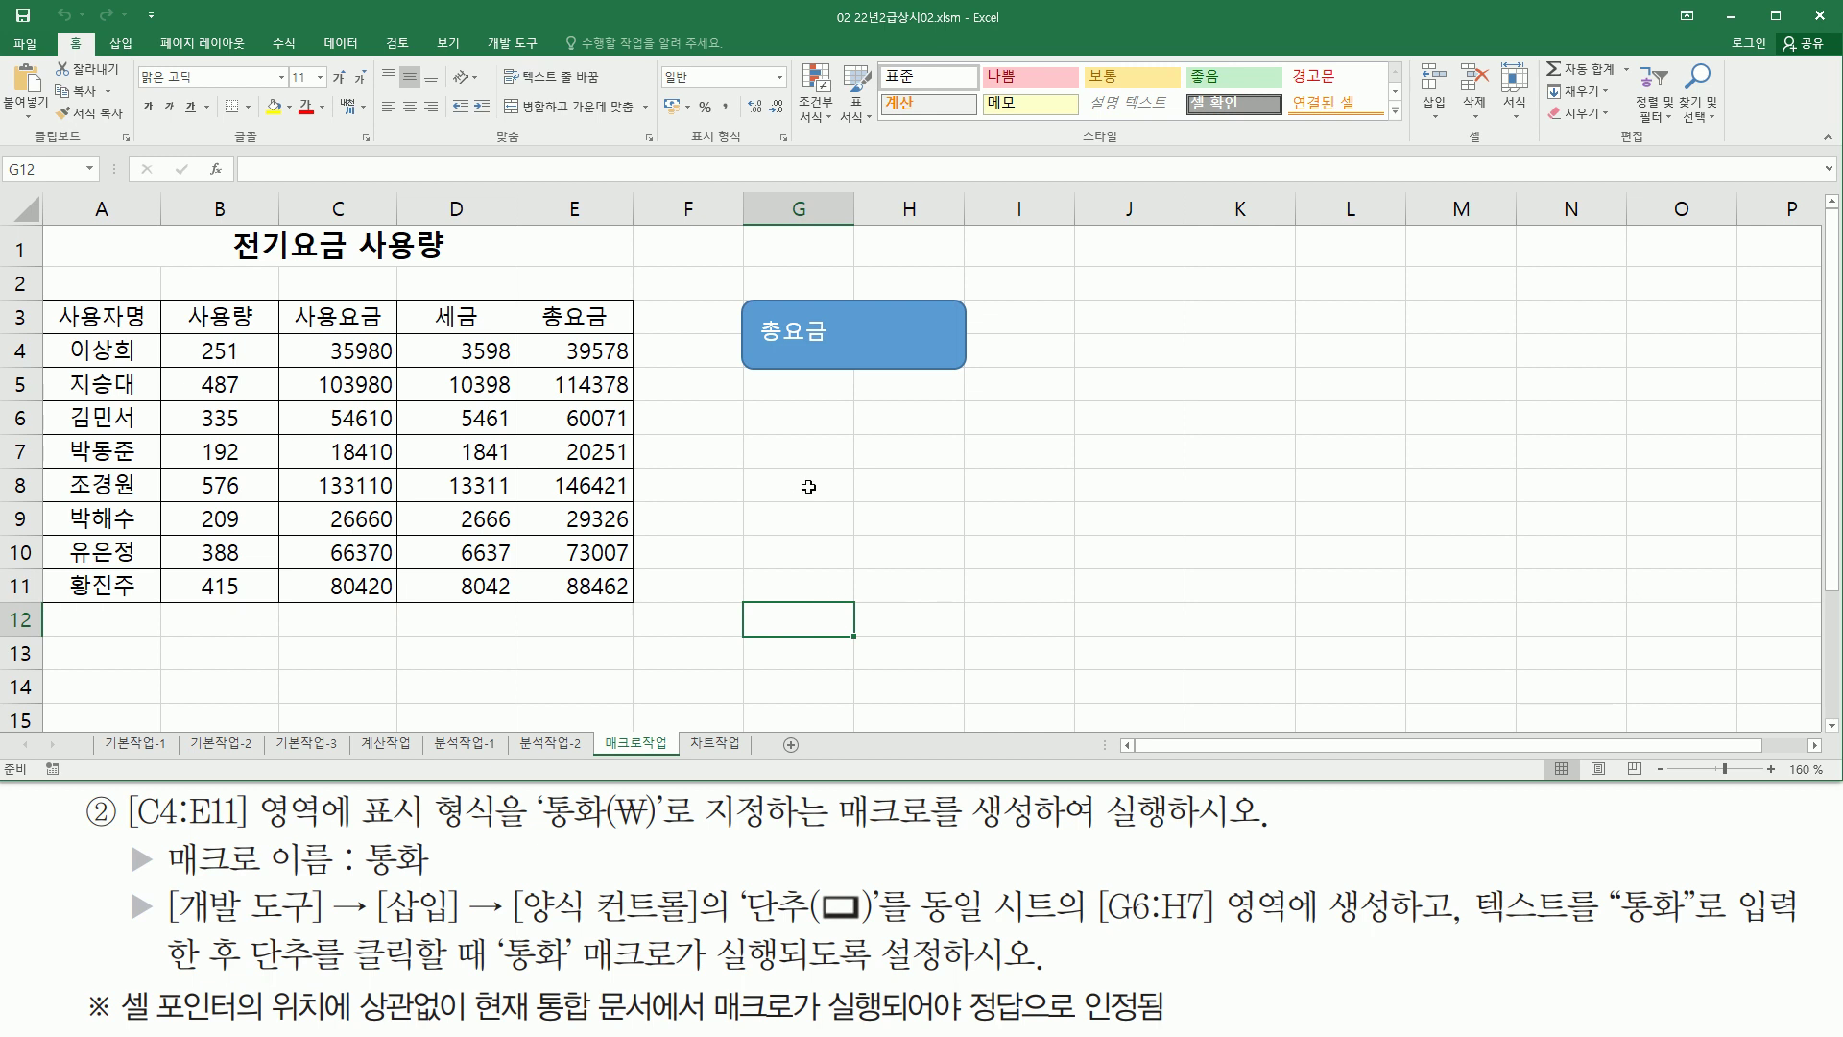
left_click(508, 45)
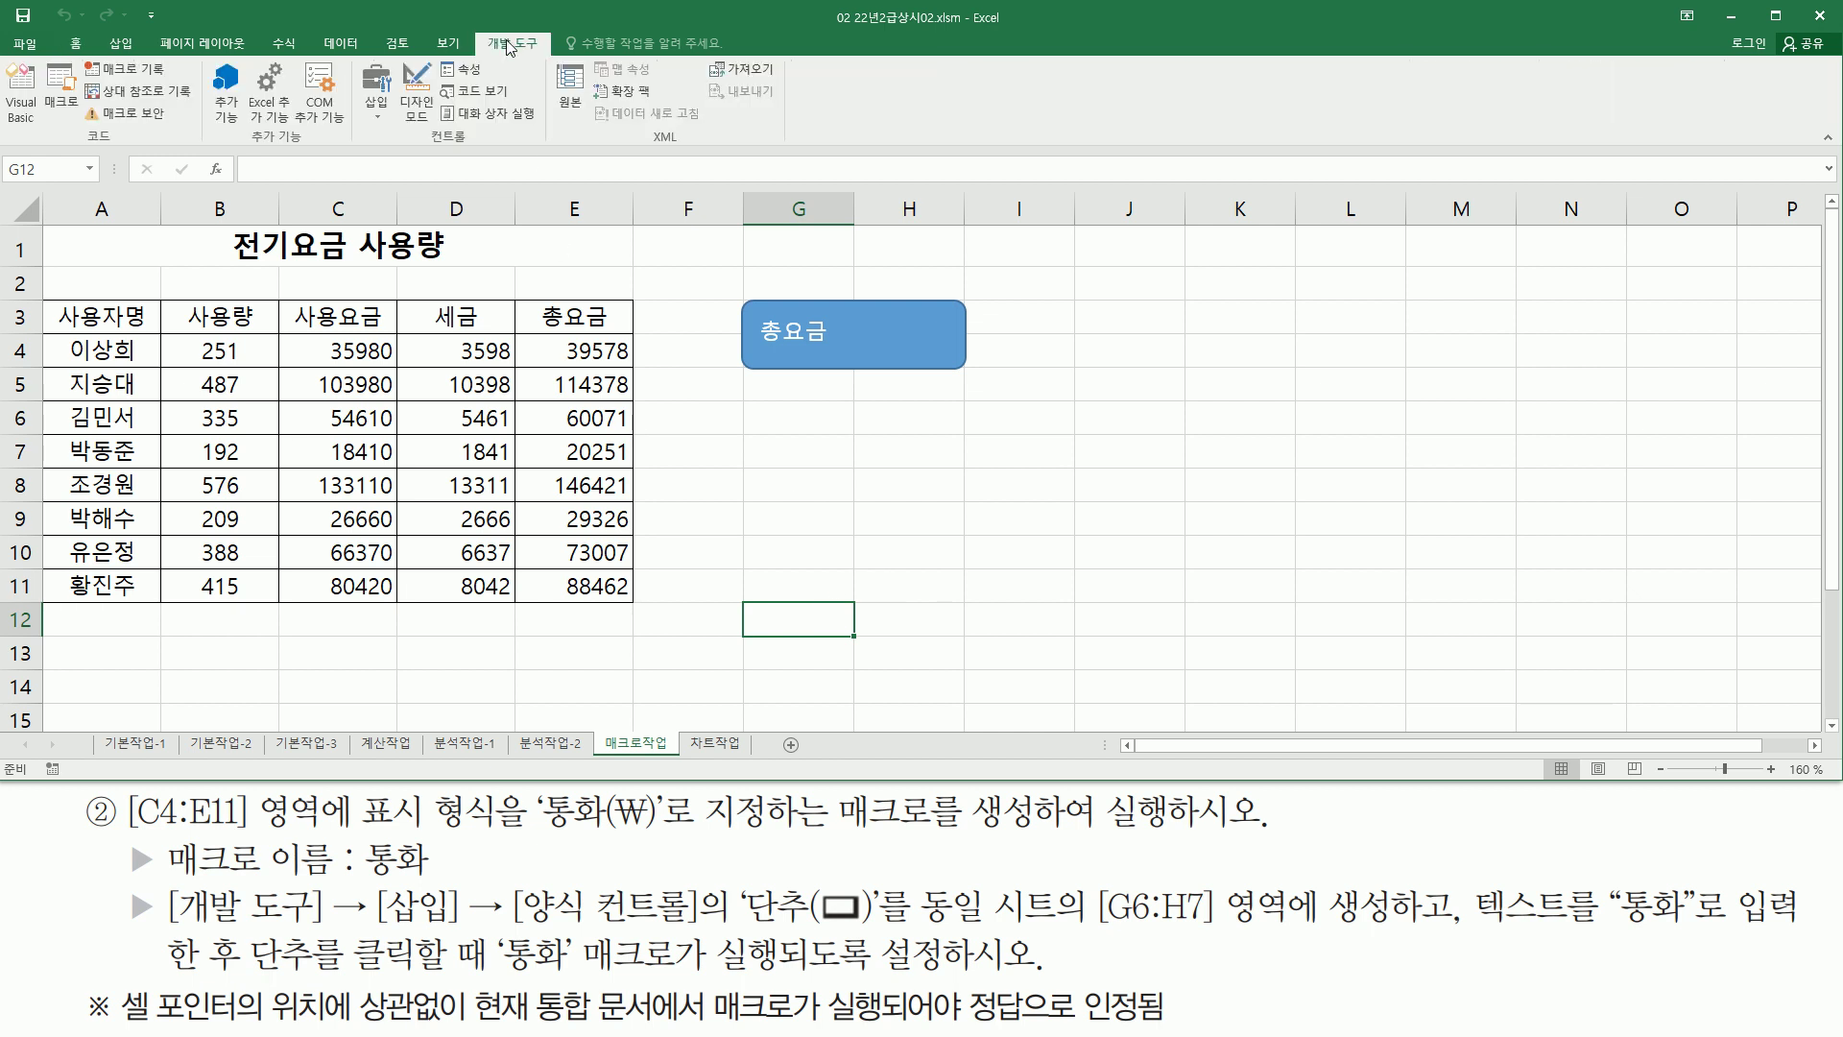
left_click(380, 112)
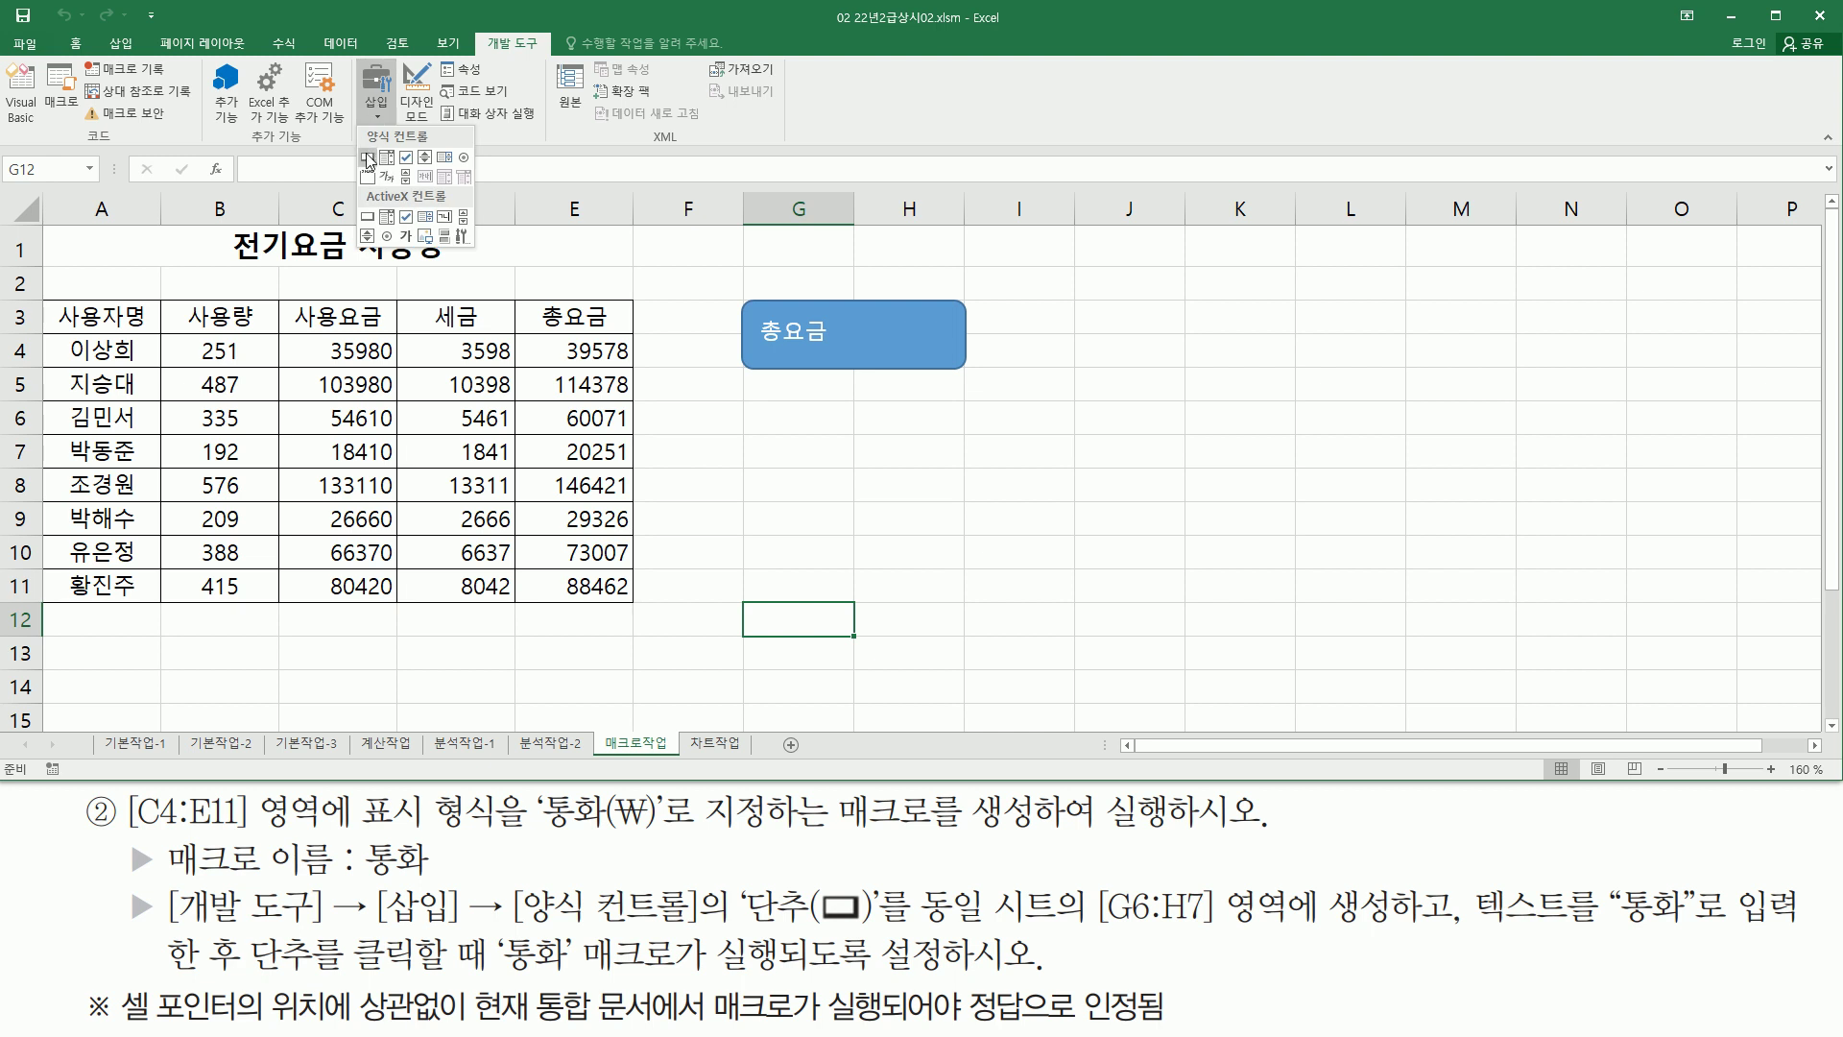
left_click(369, 159)
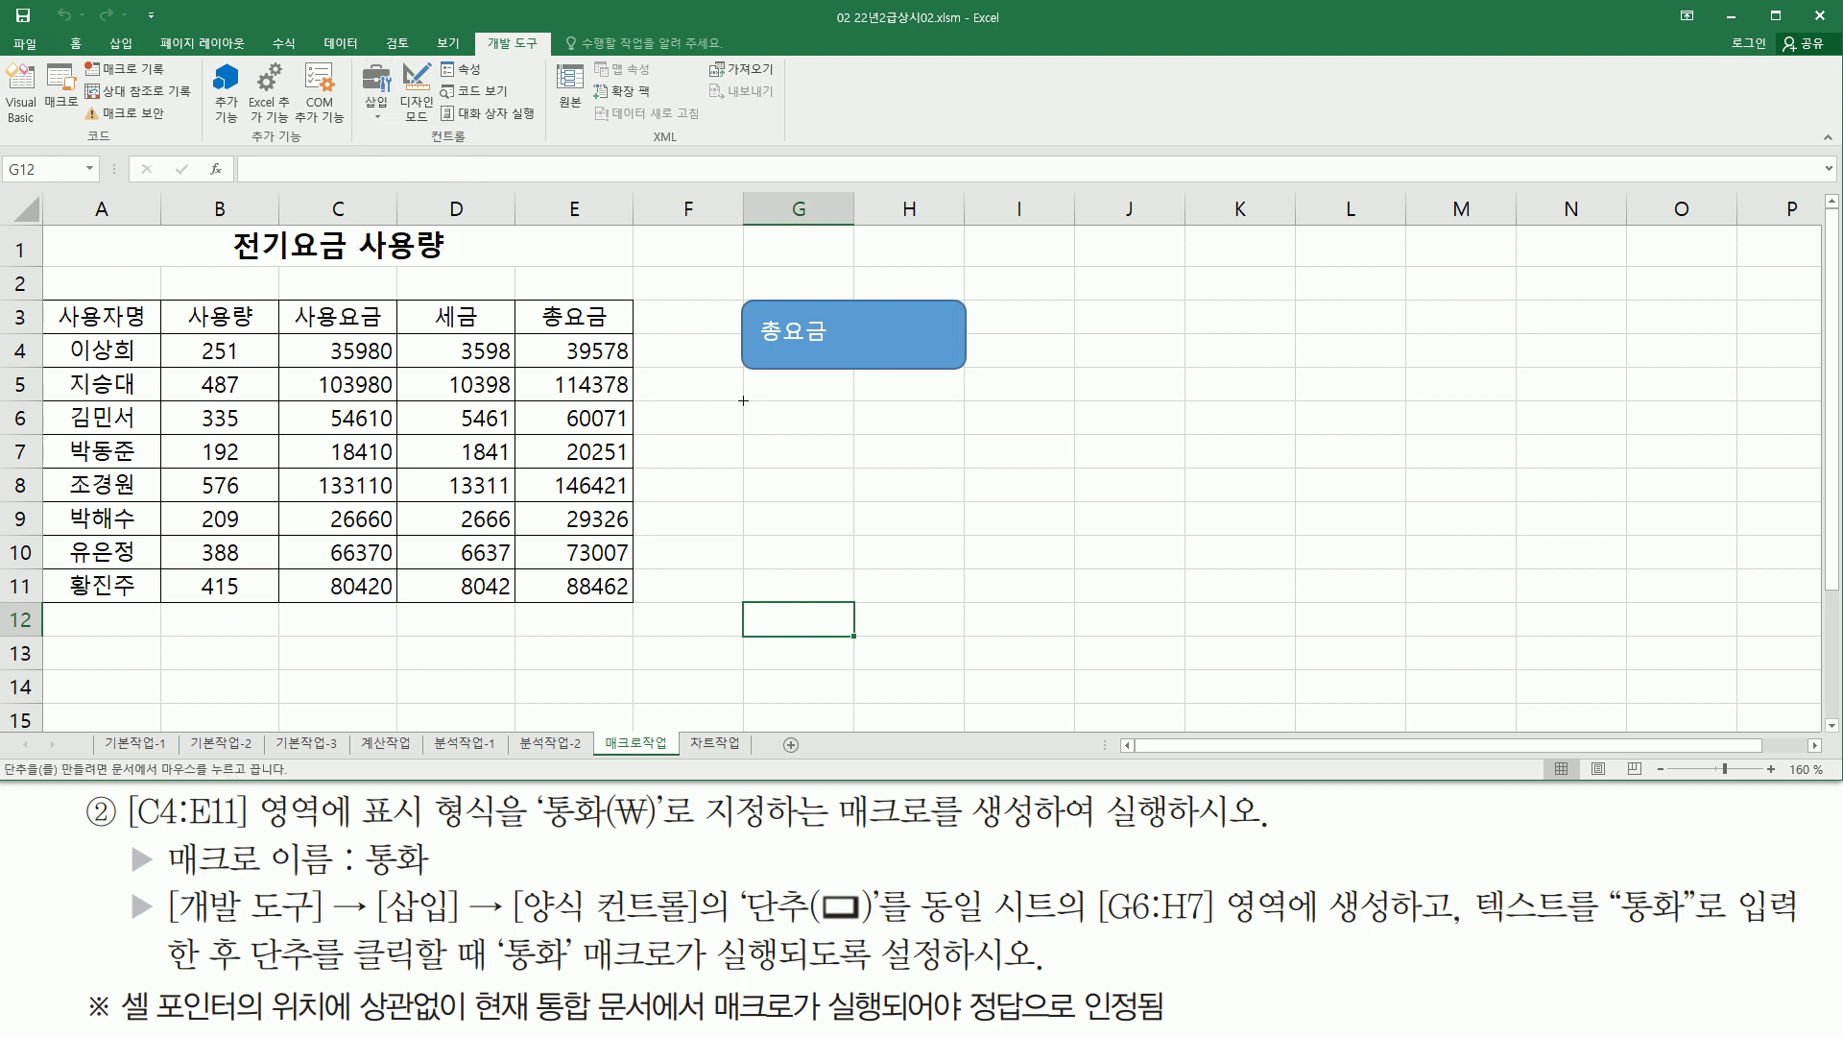
mouse_move(743, 400)
left_mouse_down()
mouse_move(852, 444)
mouse_move(856, 464)
mouse_move(922, 461)
left_mouse_up()
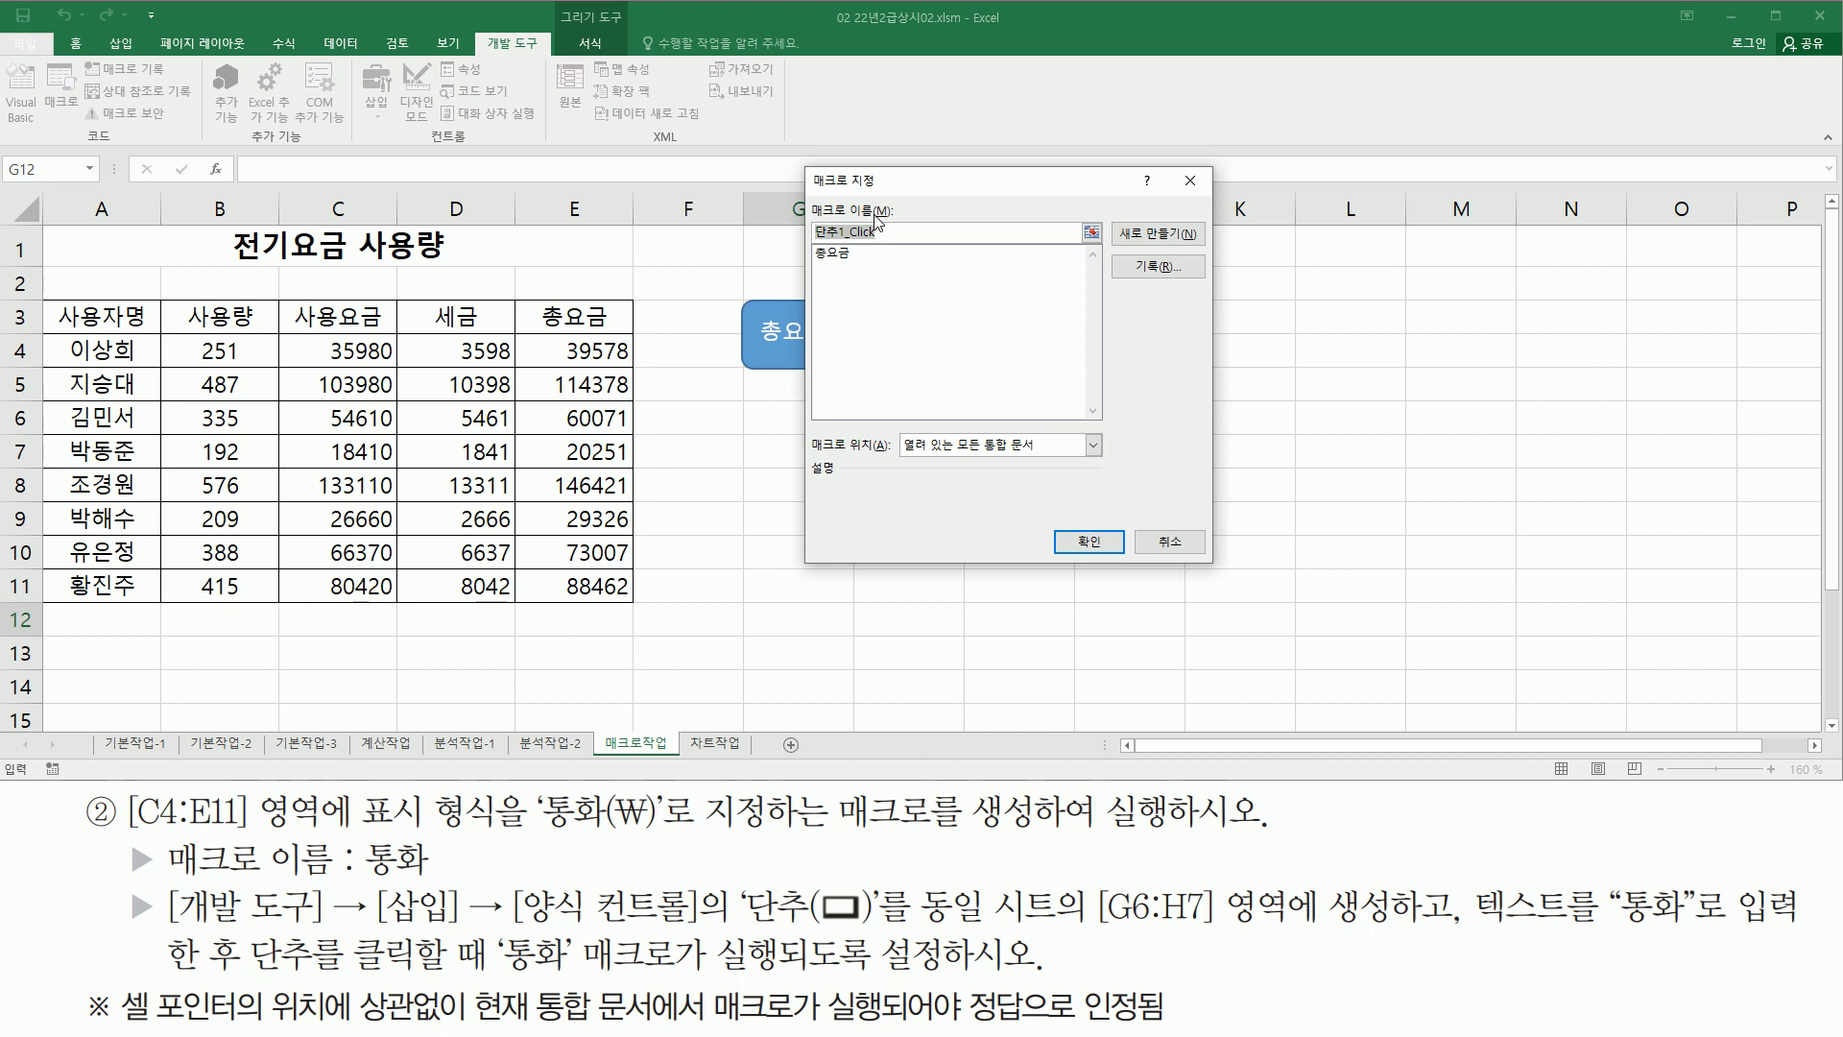
Name the macro assigned to the button 통화 and open its recording settings.
type("ㅌㅗㅇㅎ")
left_click_drag(803, 196, 900, 245)
left_click_drag(1125, 252, 1181, 282)
key("Escape")
left_click(1162, 270)
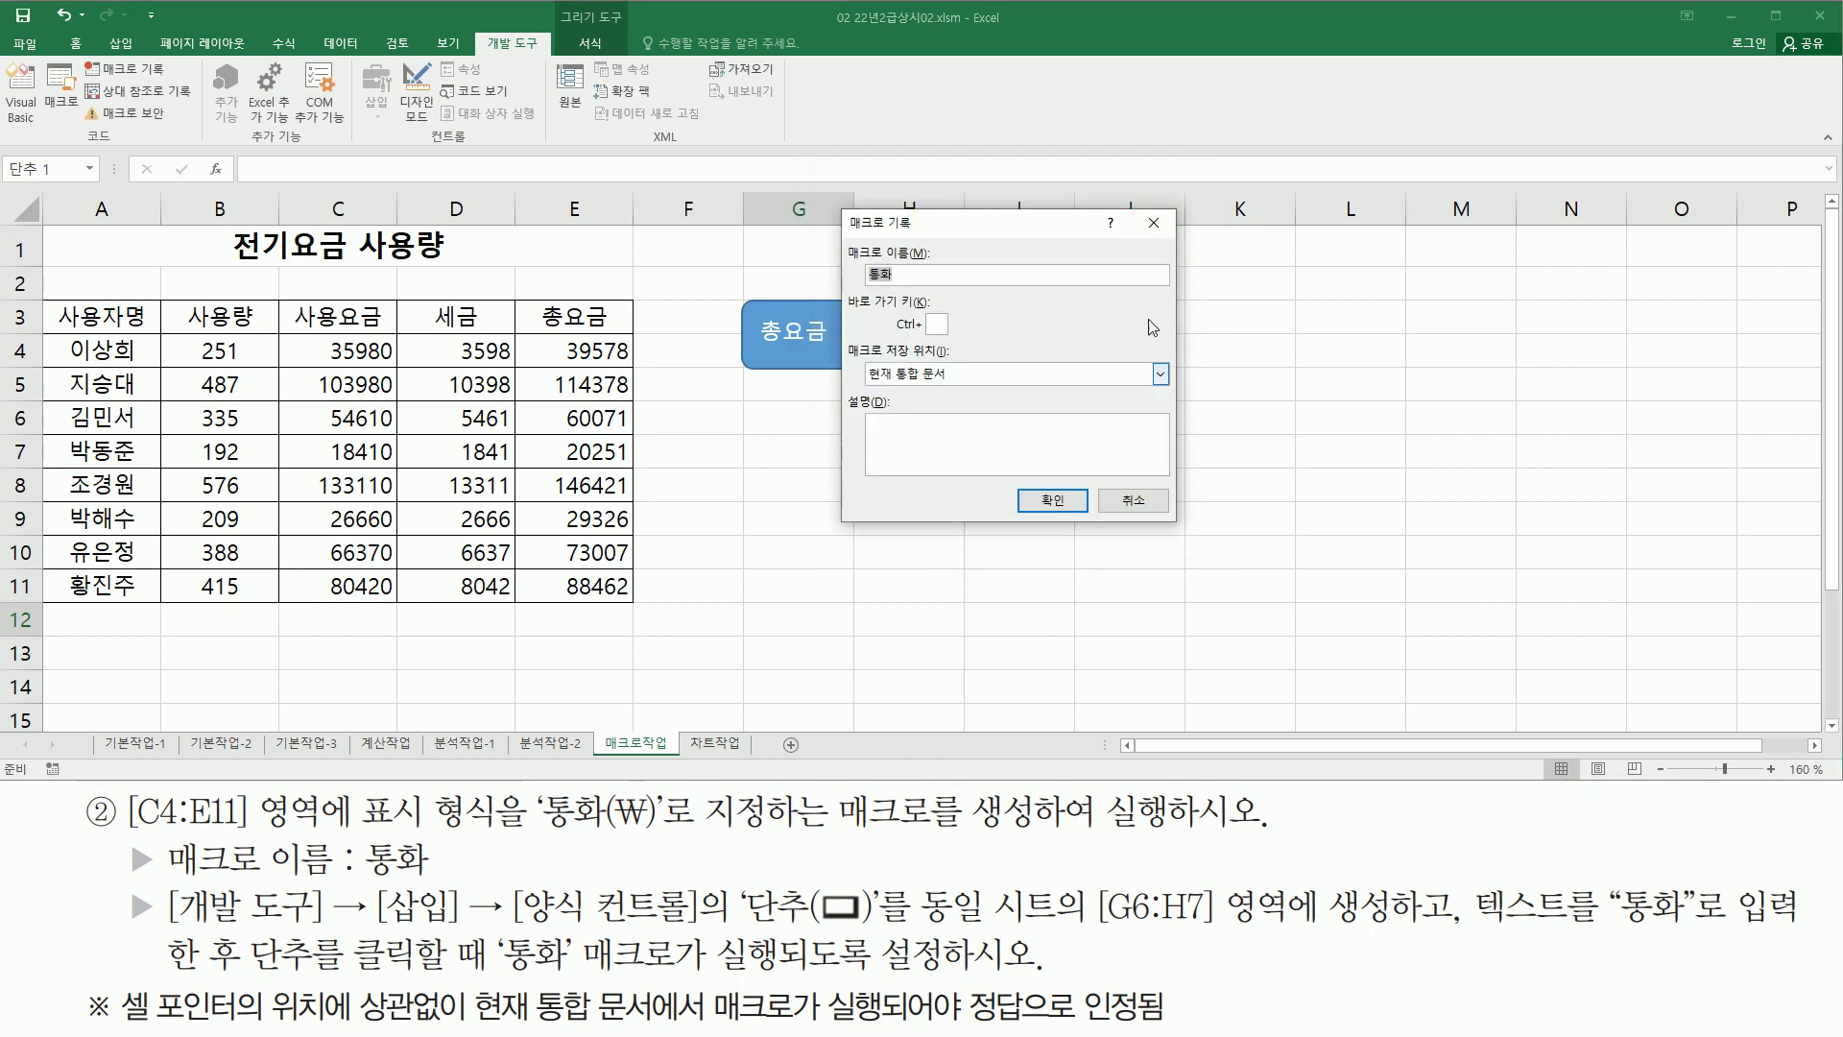
Start recording the 통화 macro with the current workbook as its storage location.
mouse_move(844, 238)
left_mouse_down()
mouse_move(954, 290)
mouse_move(935, 288)
left_mouse_up()
mouse_move(845, 338)
left_mouse_down()
mouse_move(857, 366)
mouse_move(986, 407)
mouse_move(981, 389)
left_mouse_up()
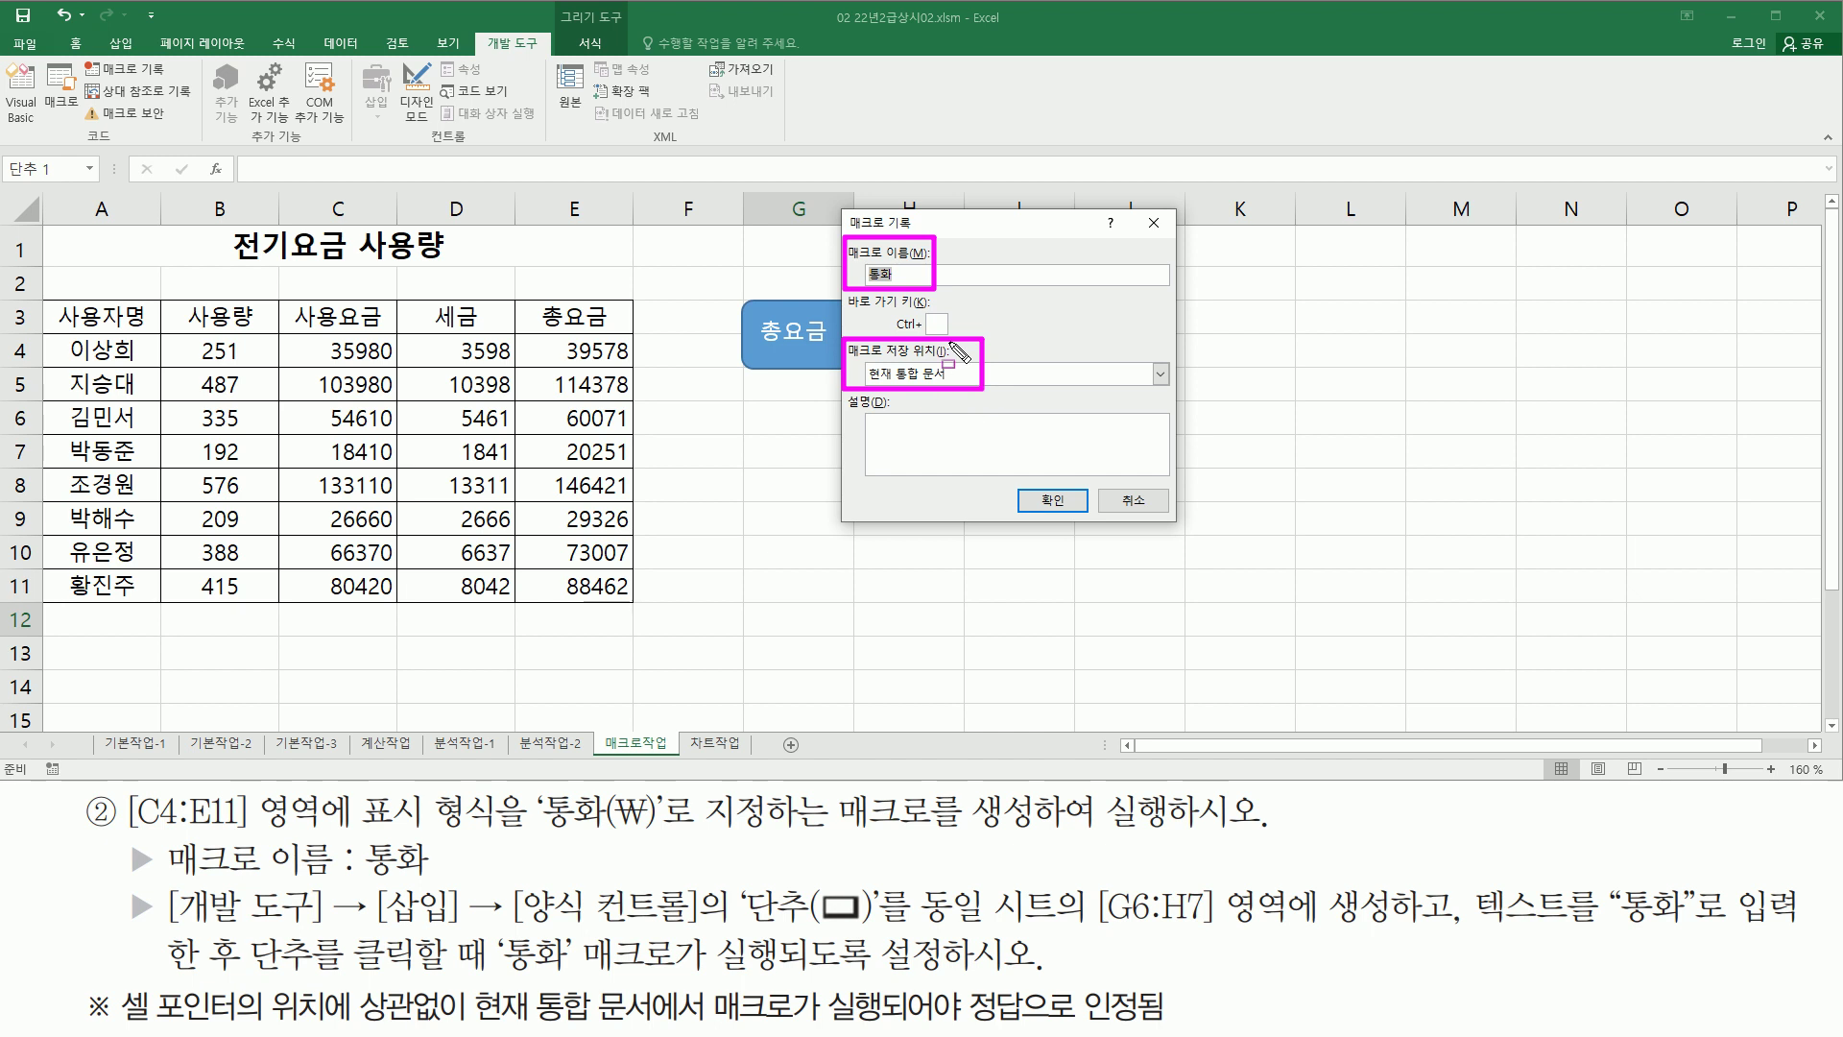
left_click_drag(1037, 477, 1072, 519)
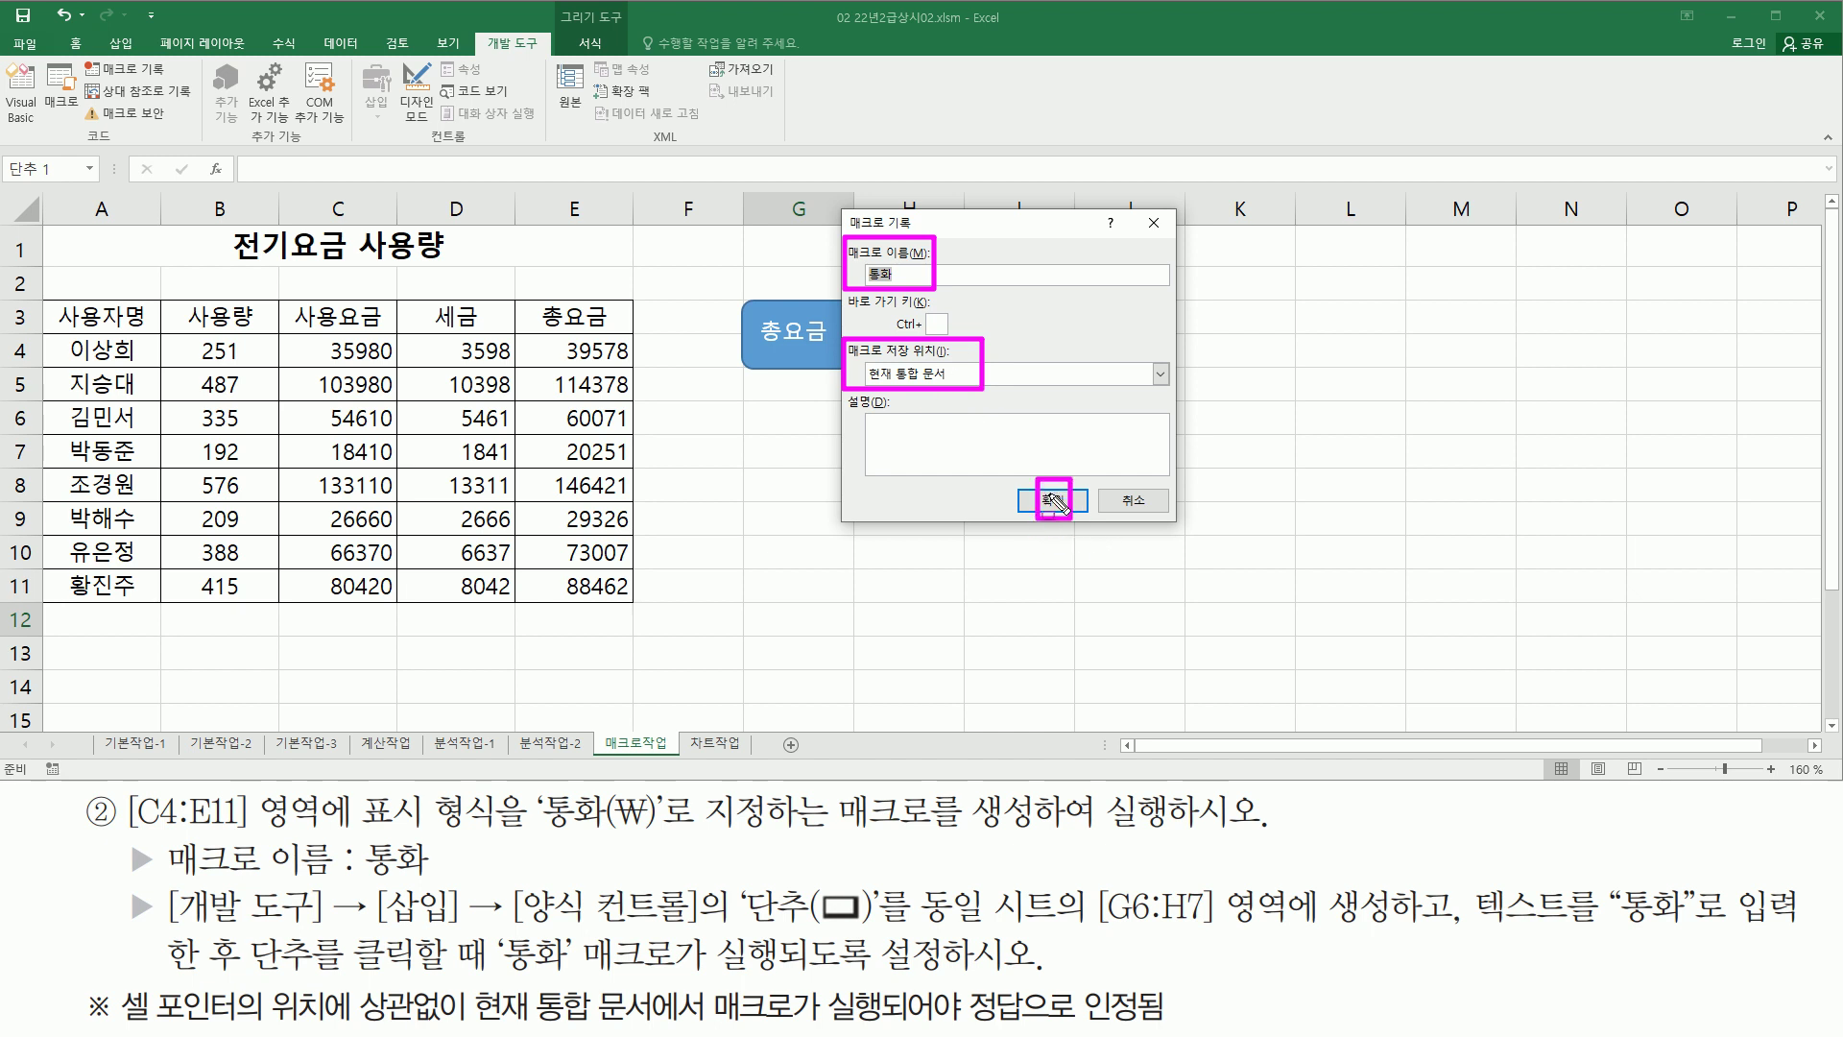
key("Escape")
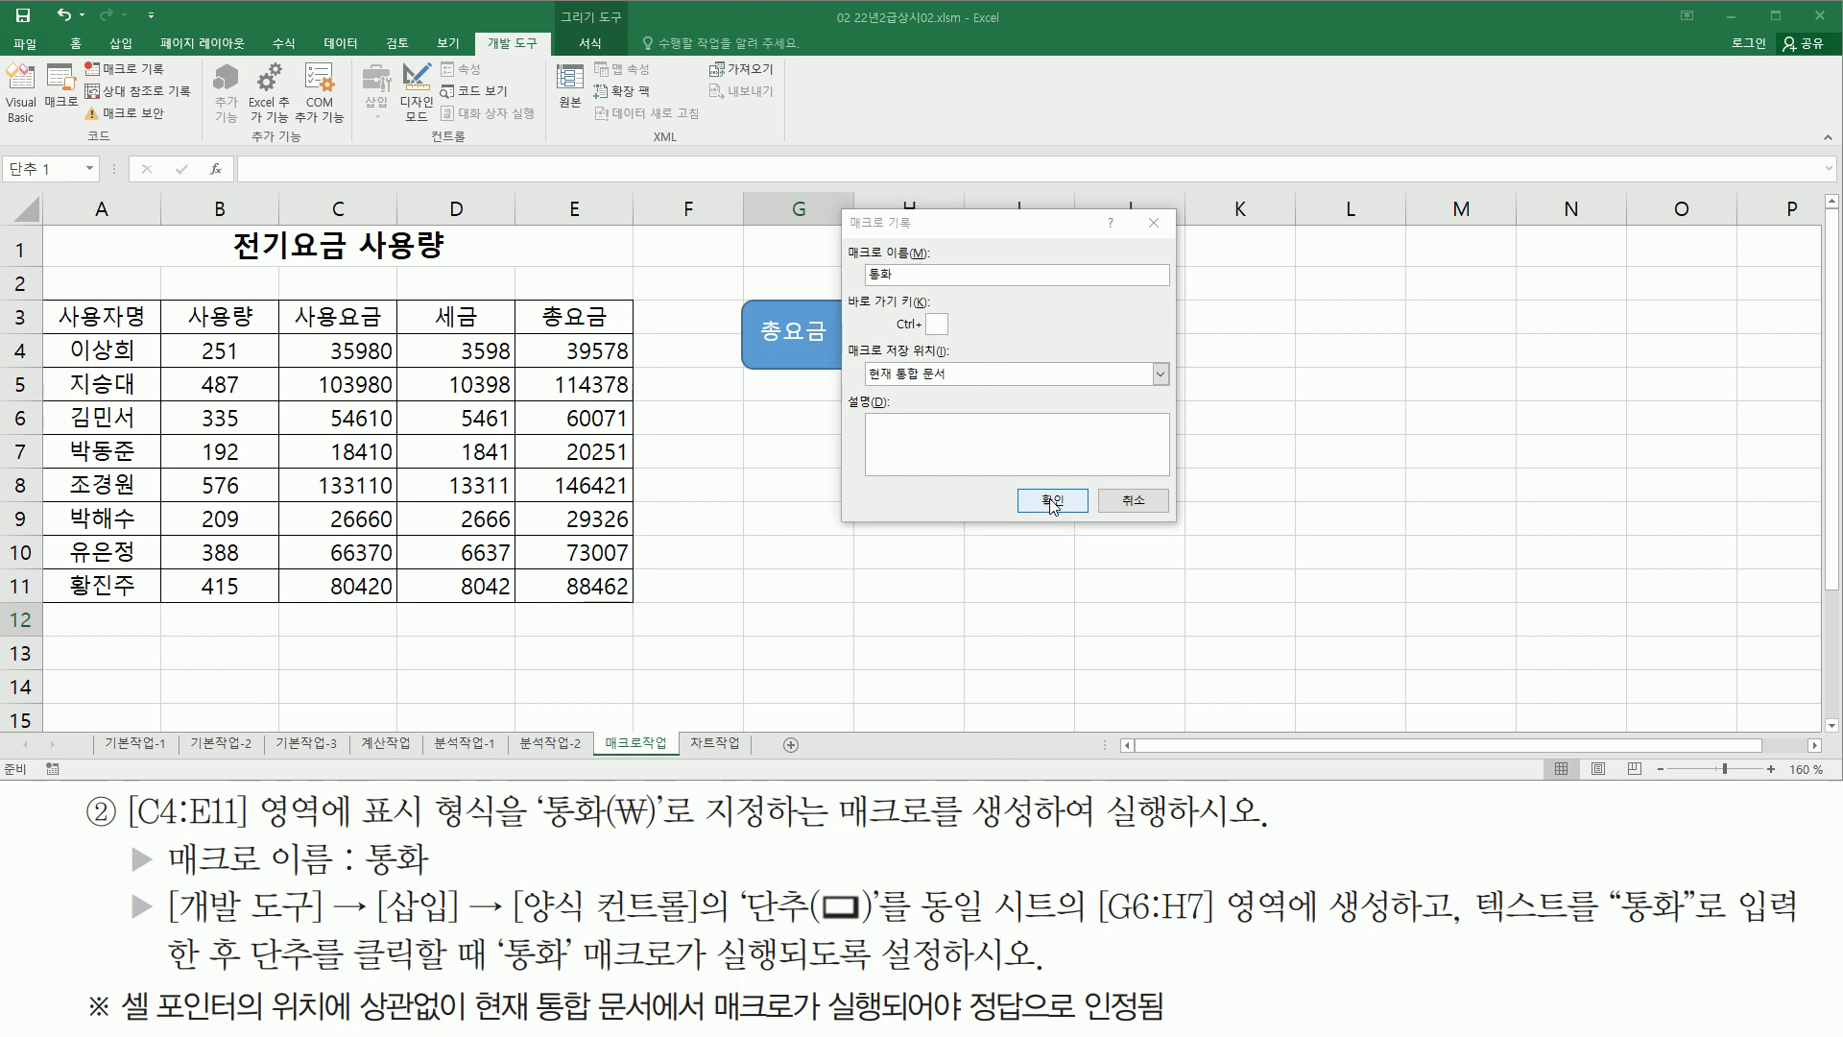
left_click(1054, 501)
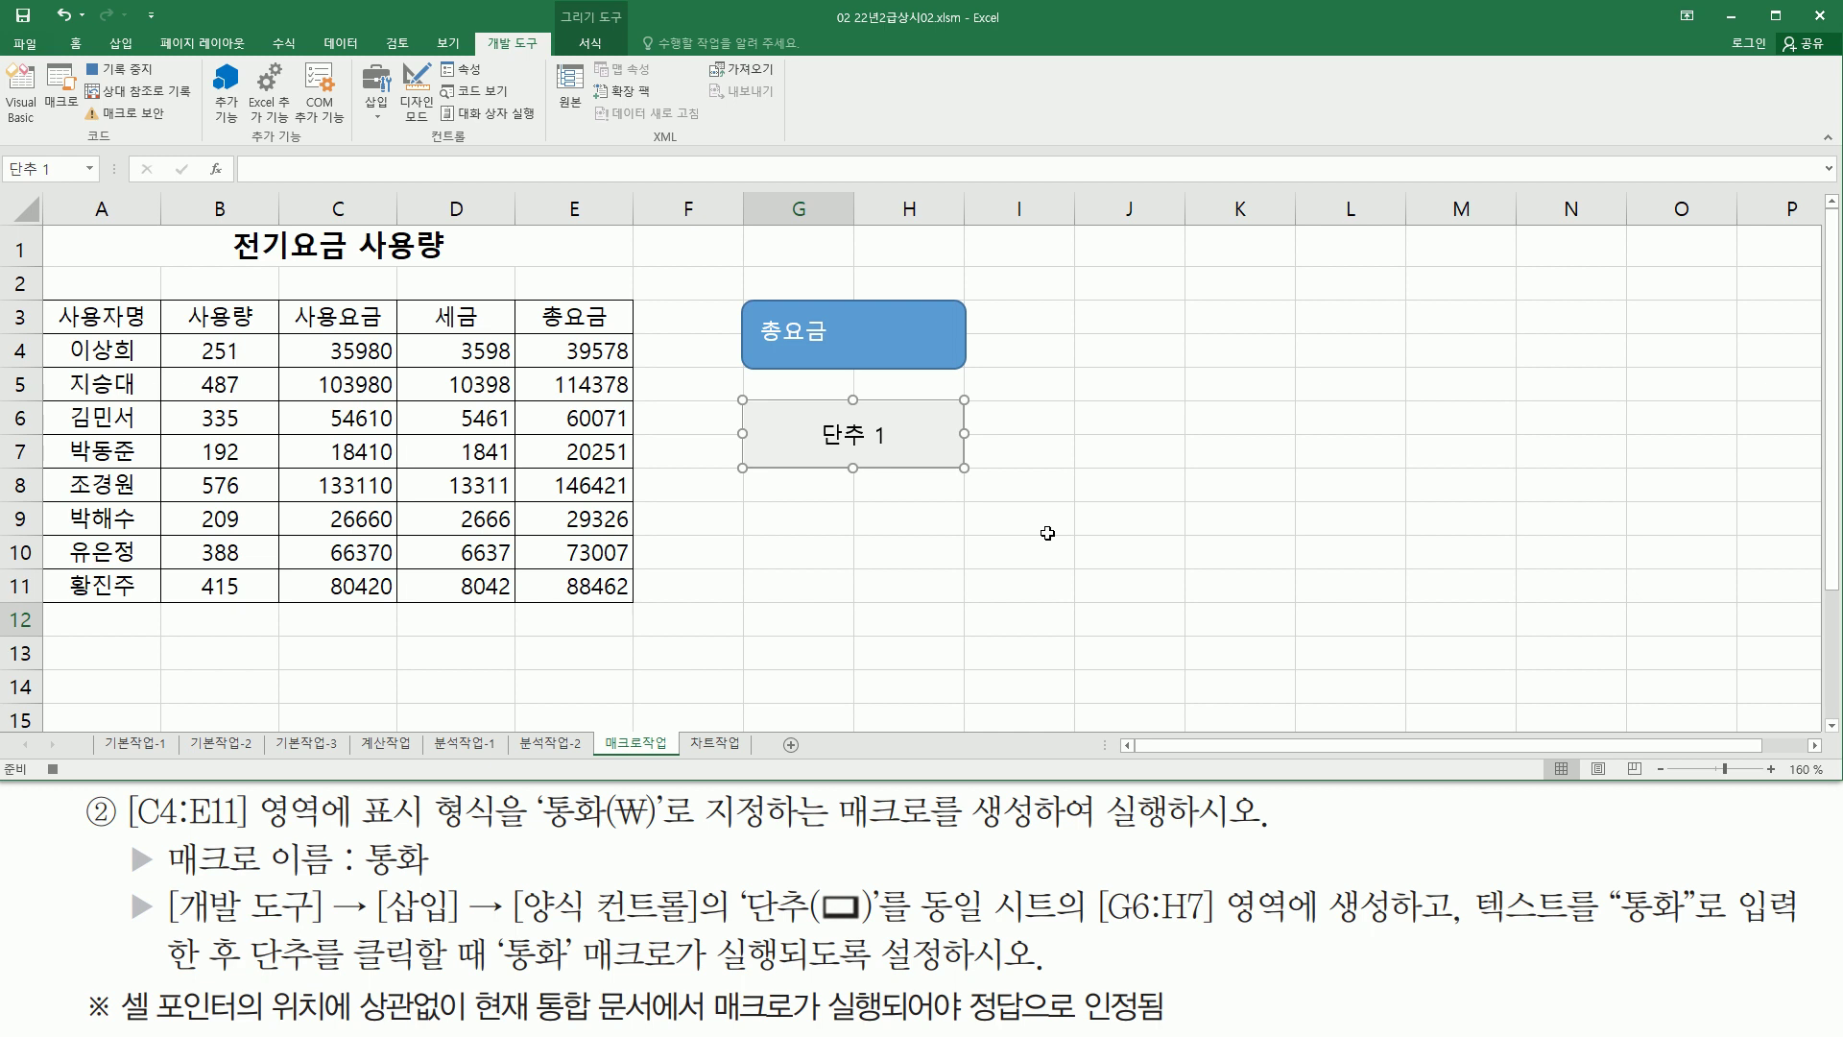
Apply the 통화 (currency) number format to C4:E11 while the macro is recording.
left_click_drag(302, 347, 498, 514)
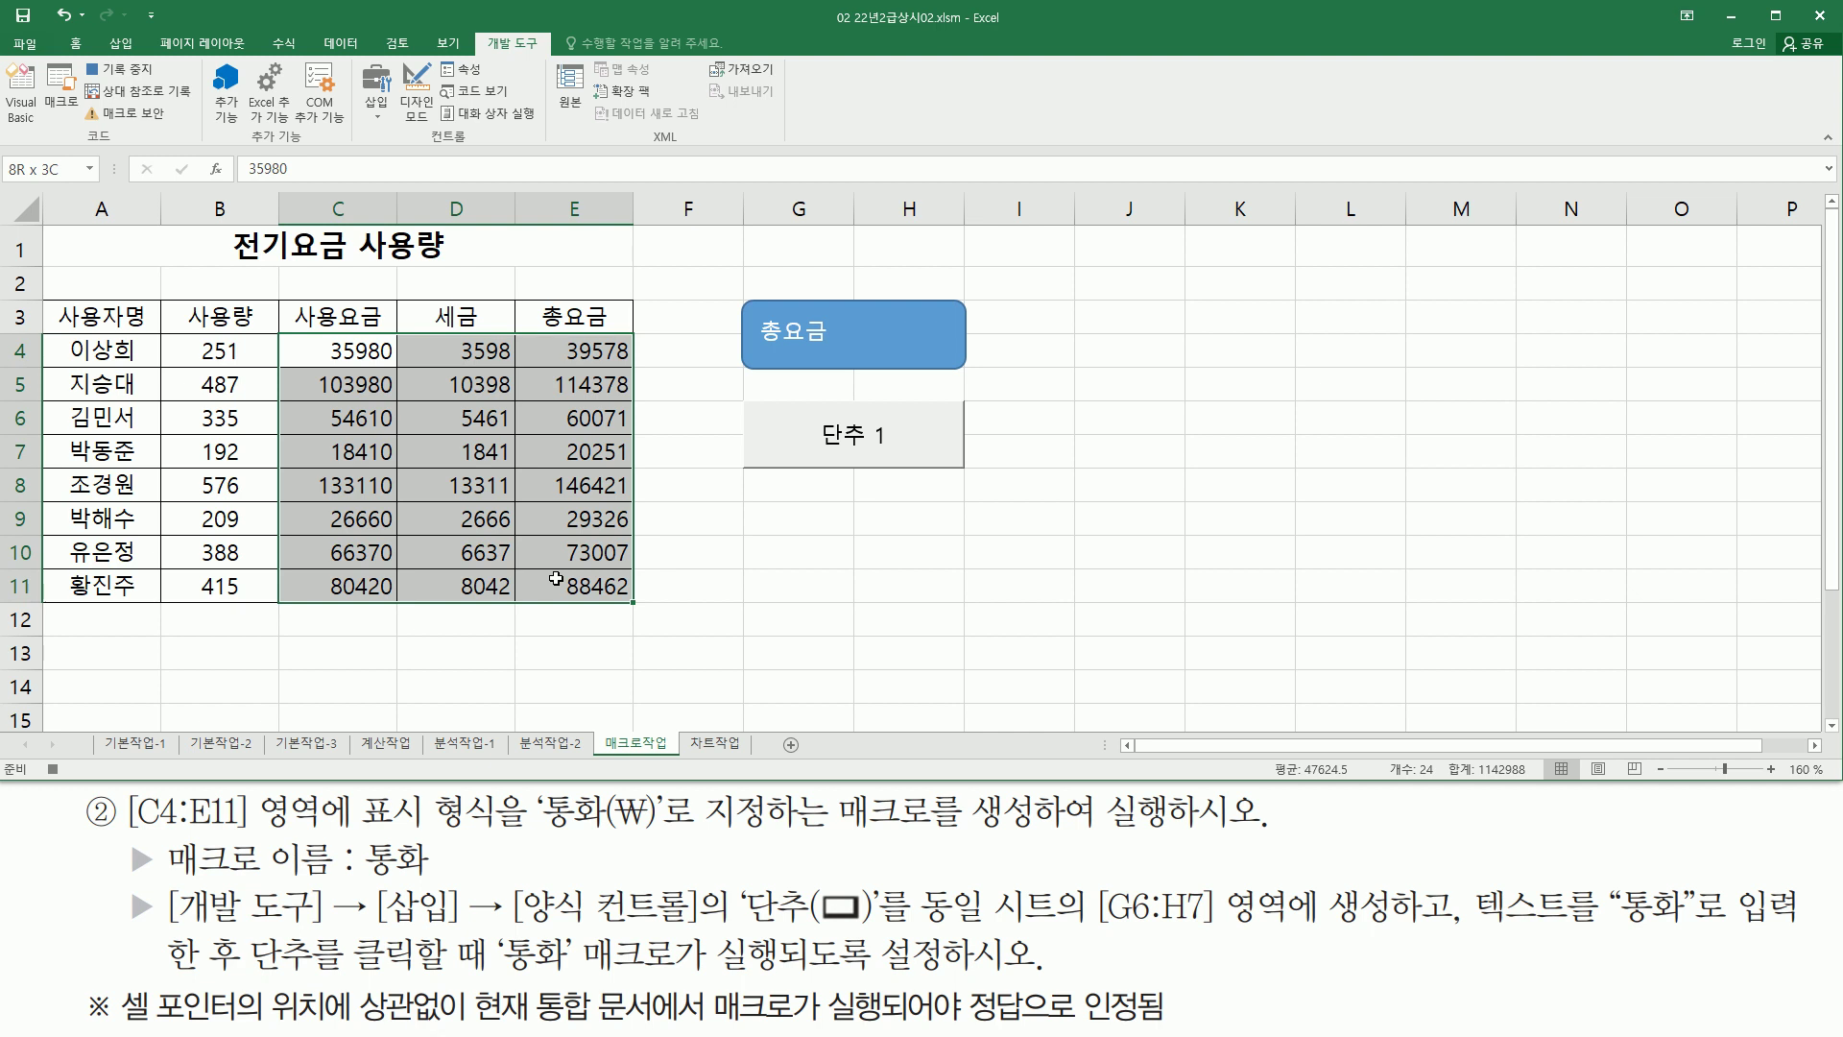
left_click_drag(555, 578, 556, 578)
left_click(79, 42)
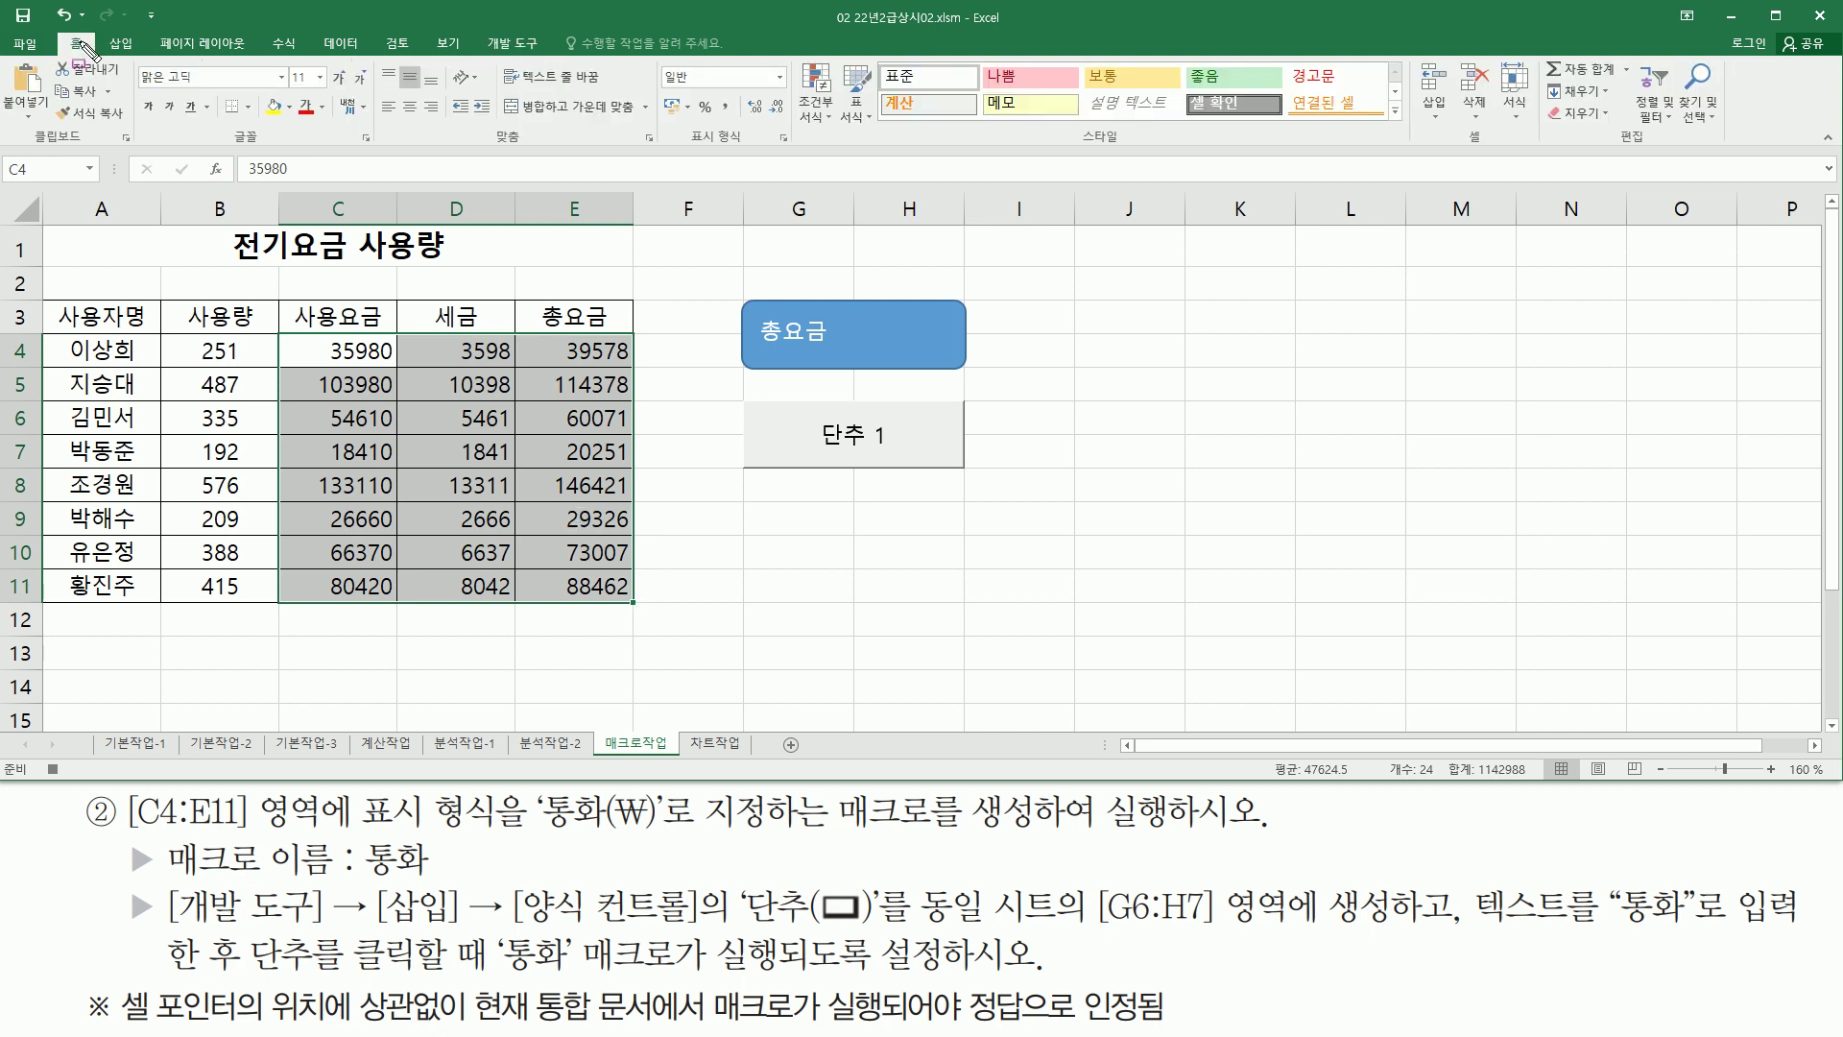
left_click_drag(686, 126, 757, 155)
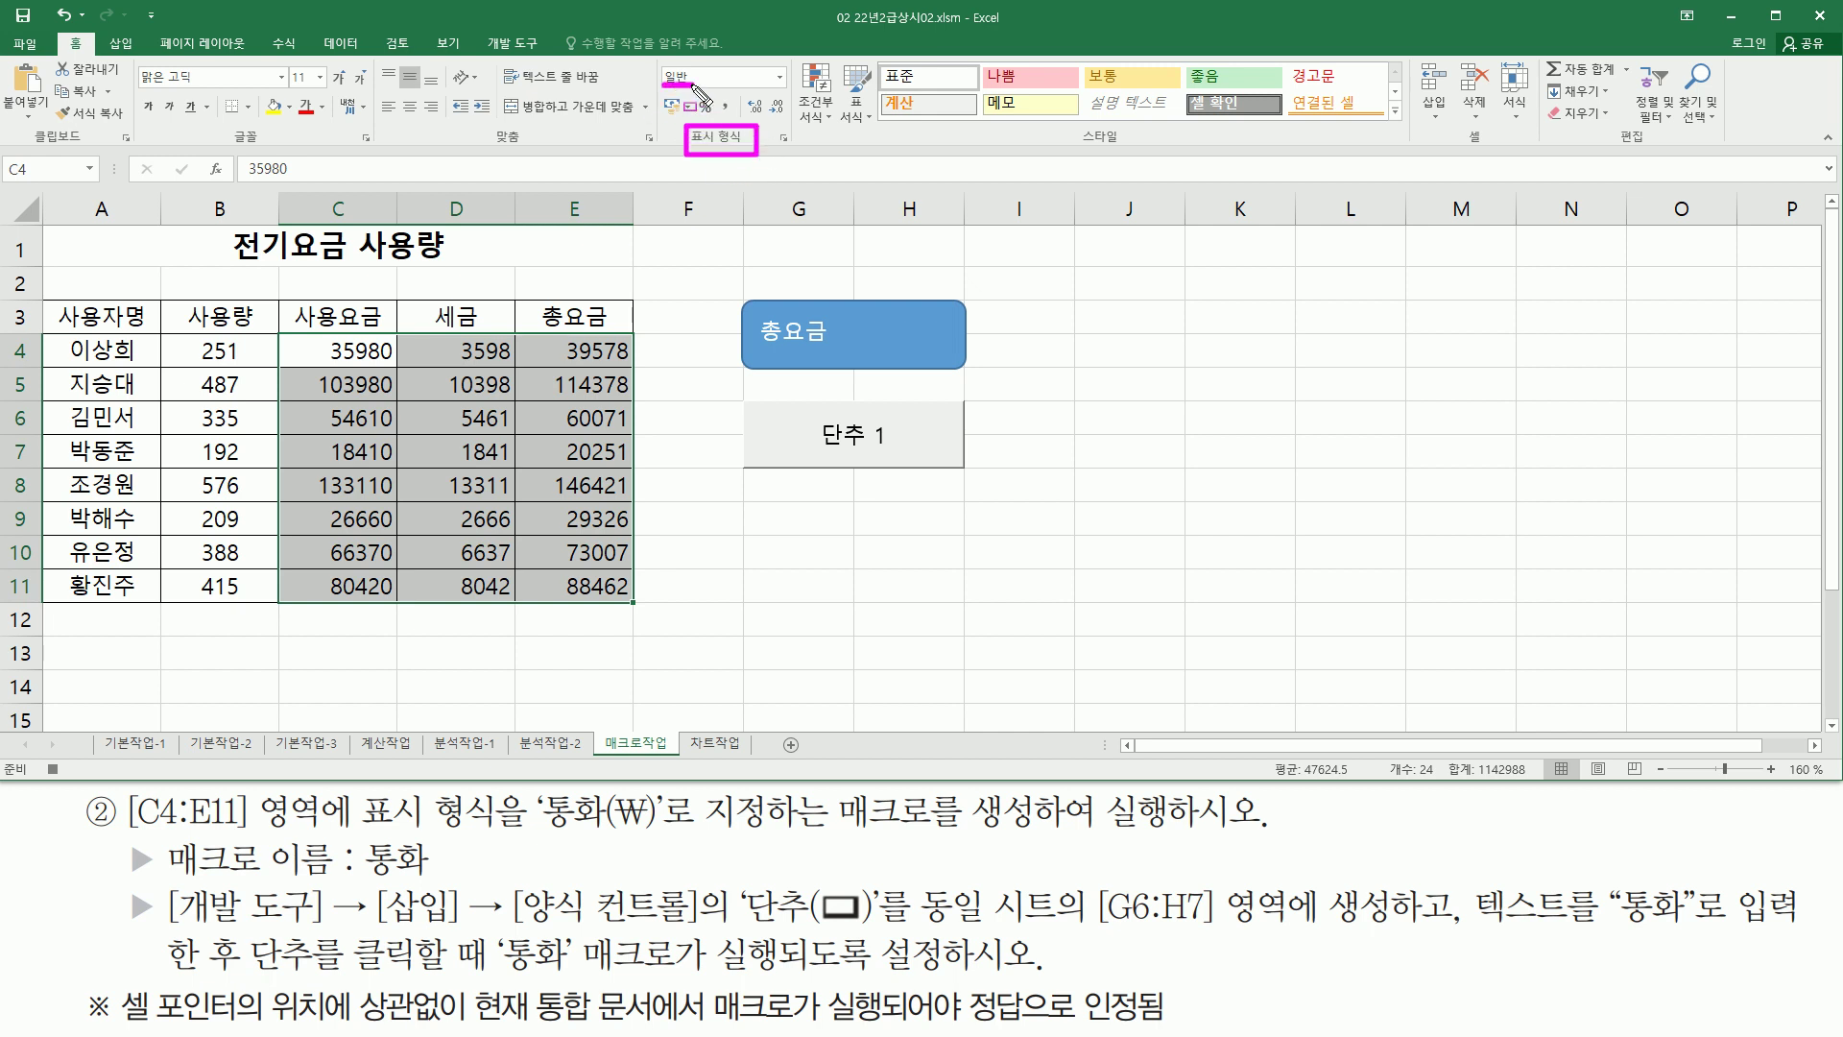
key("Escape")
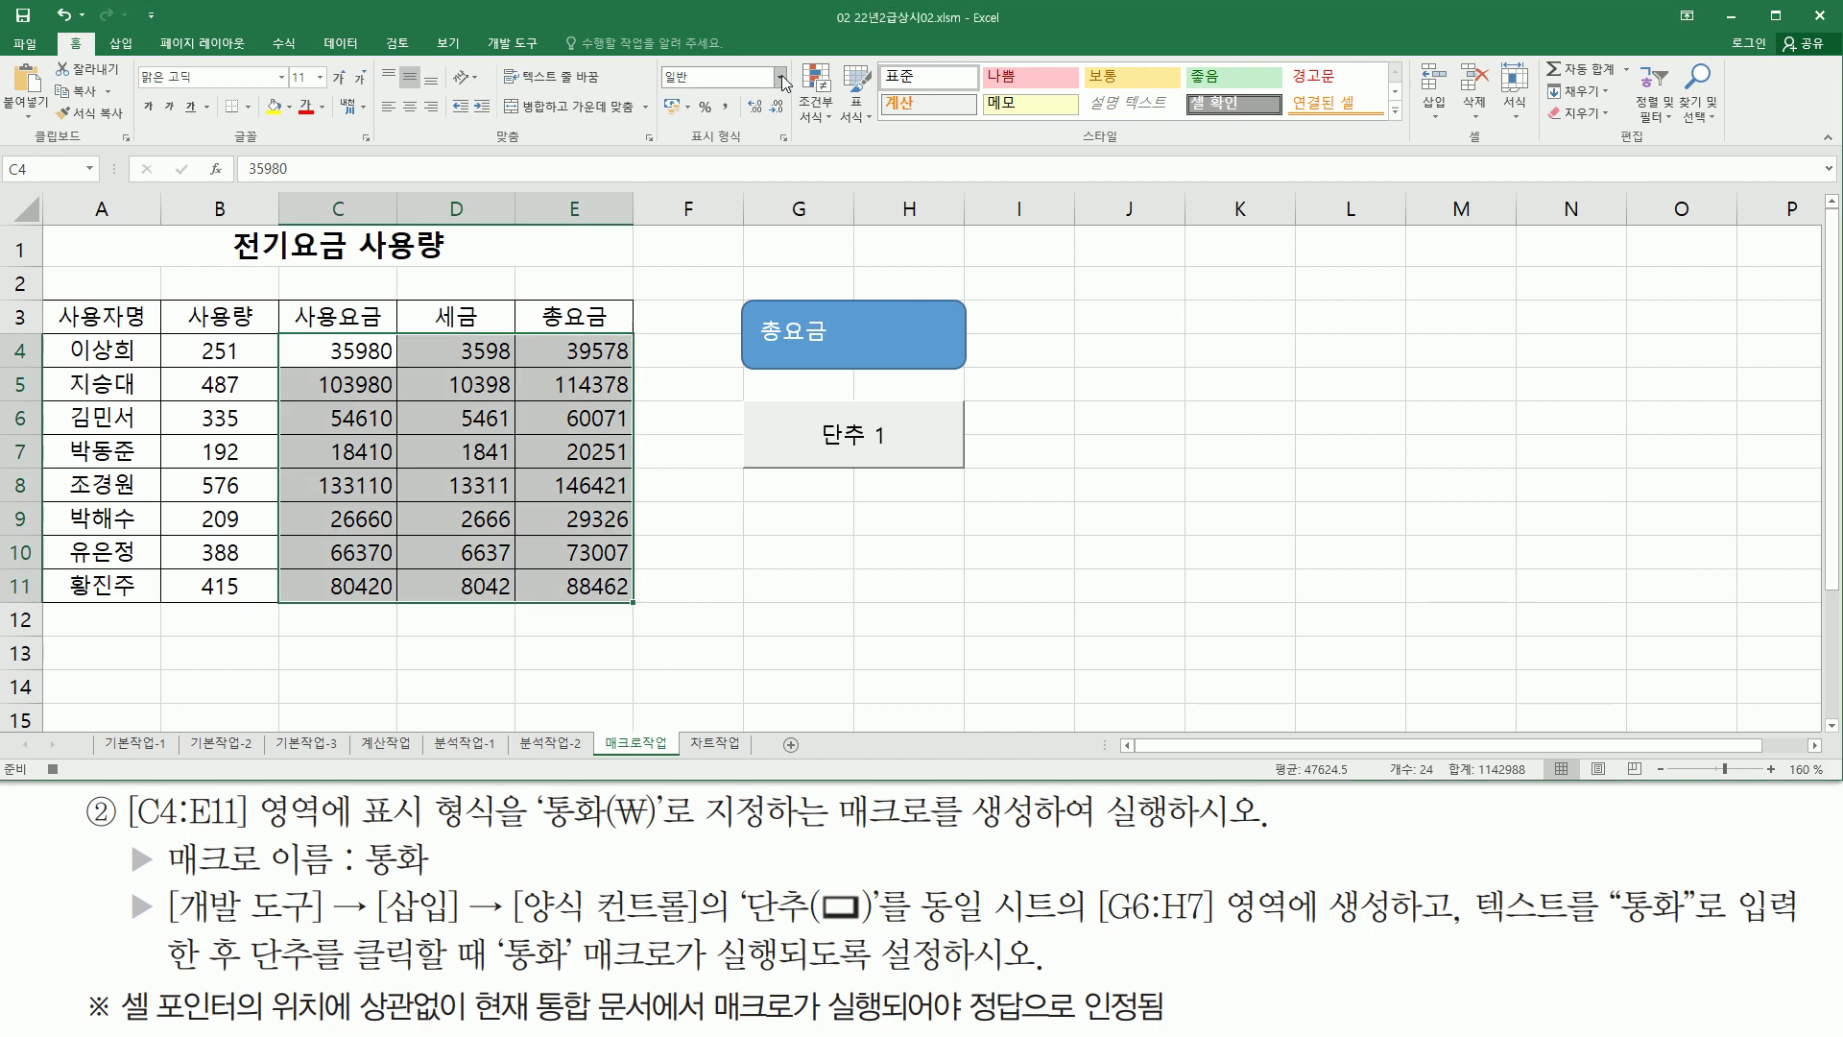
left_click(781, 78)
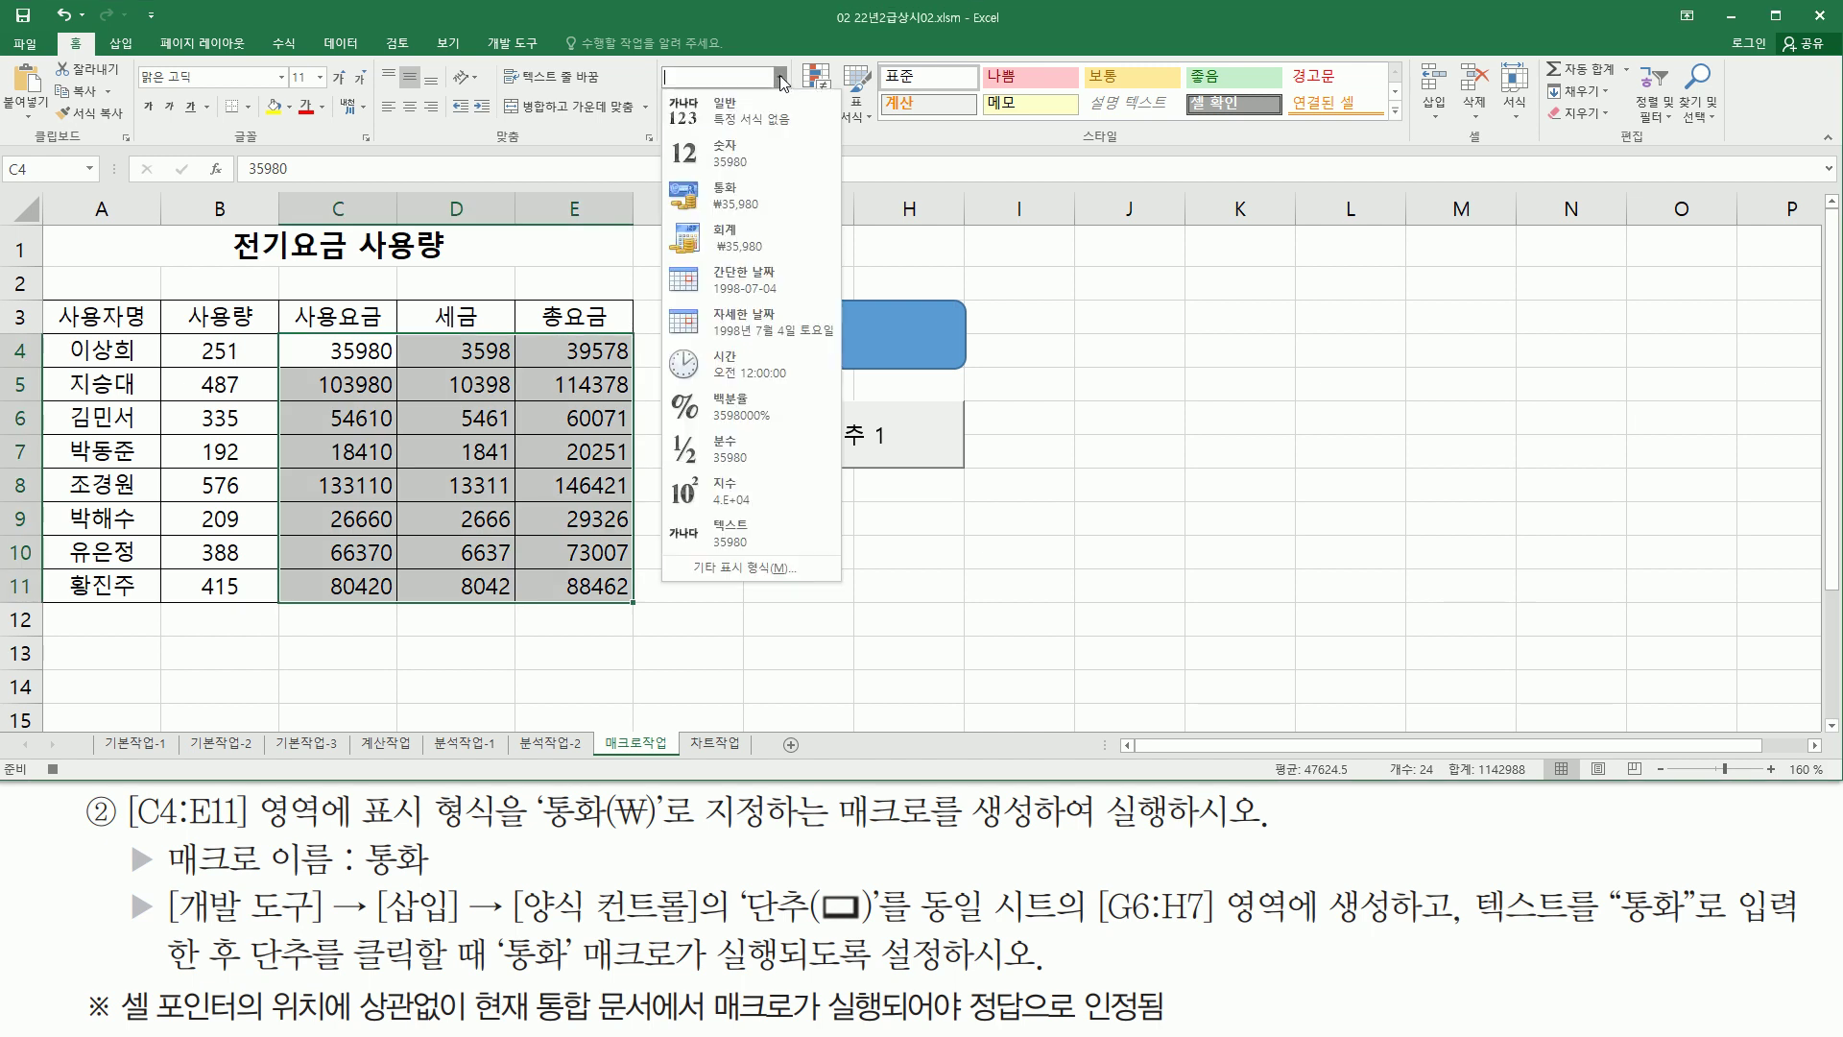
left_click(750, 188)
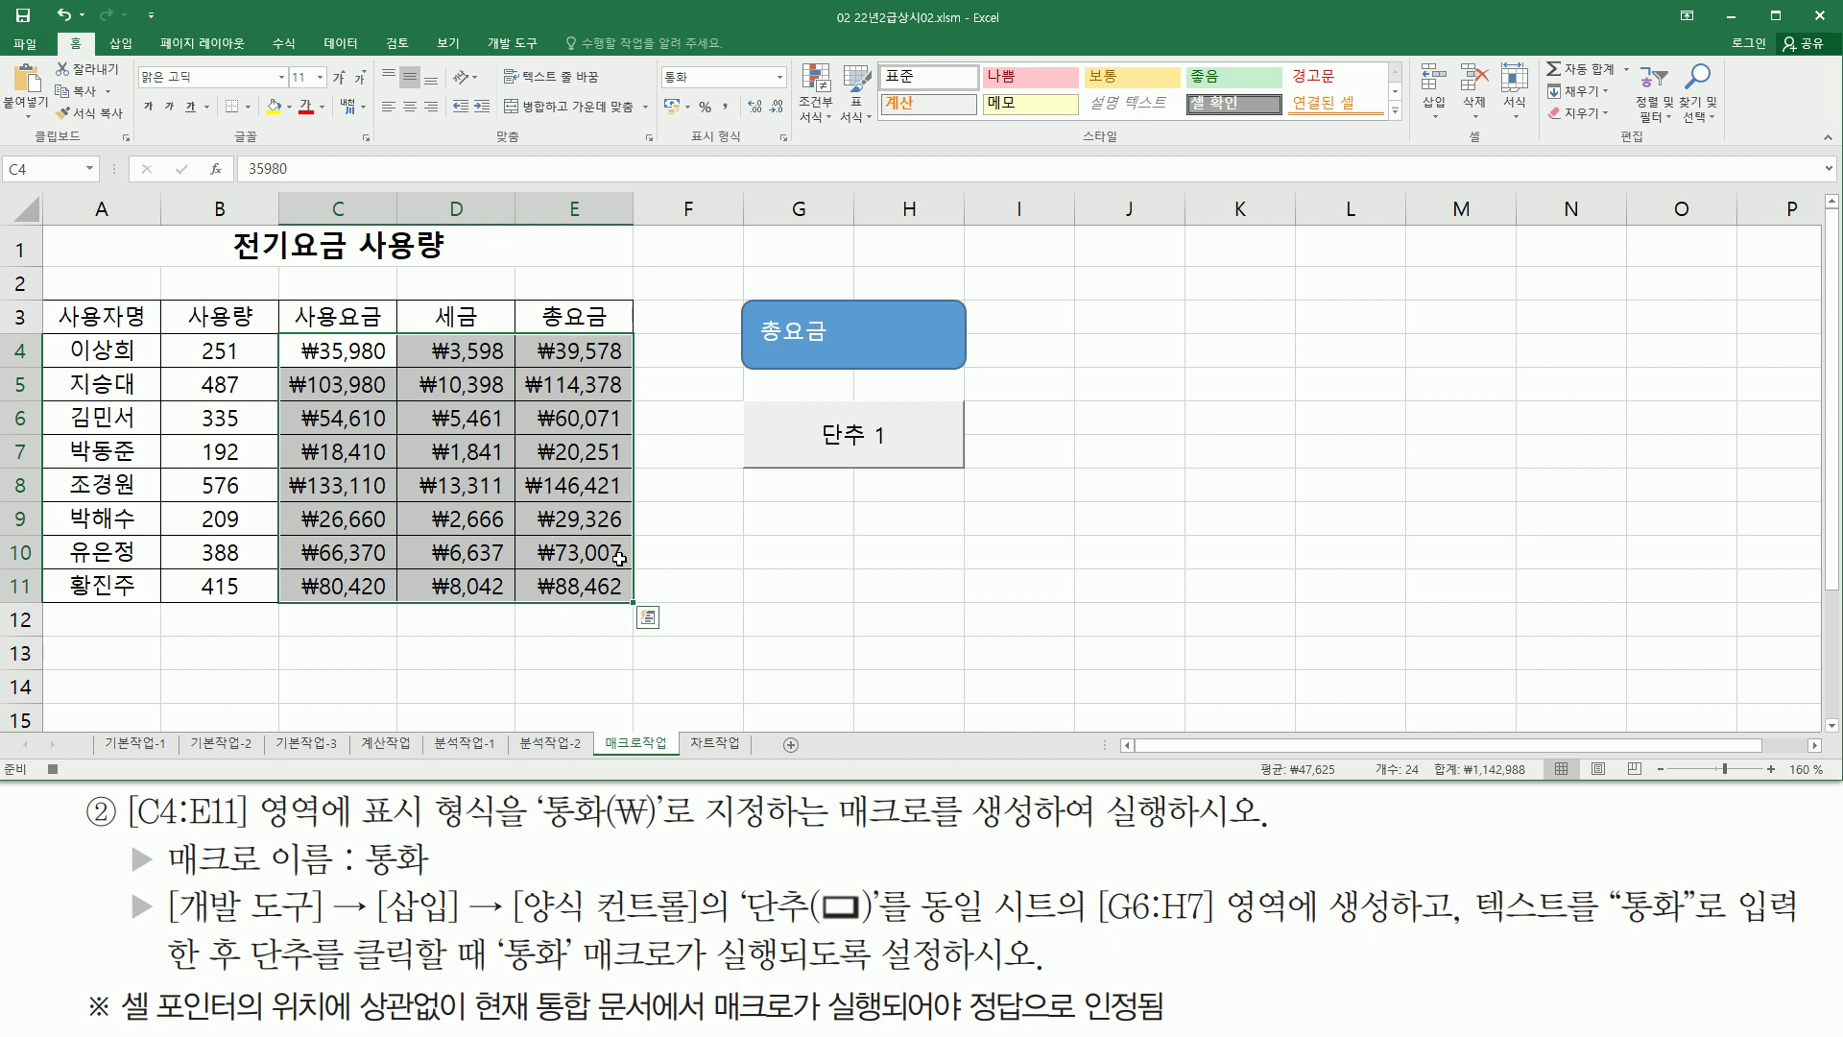
Deselect the formatted range and stop recording the 통화 macro.
left_click(1471, 278)
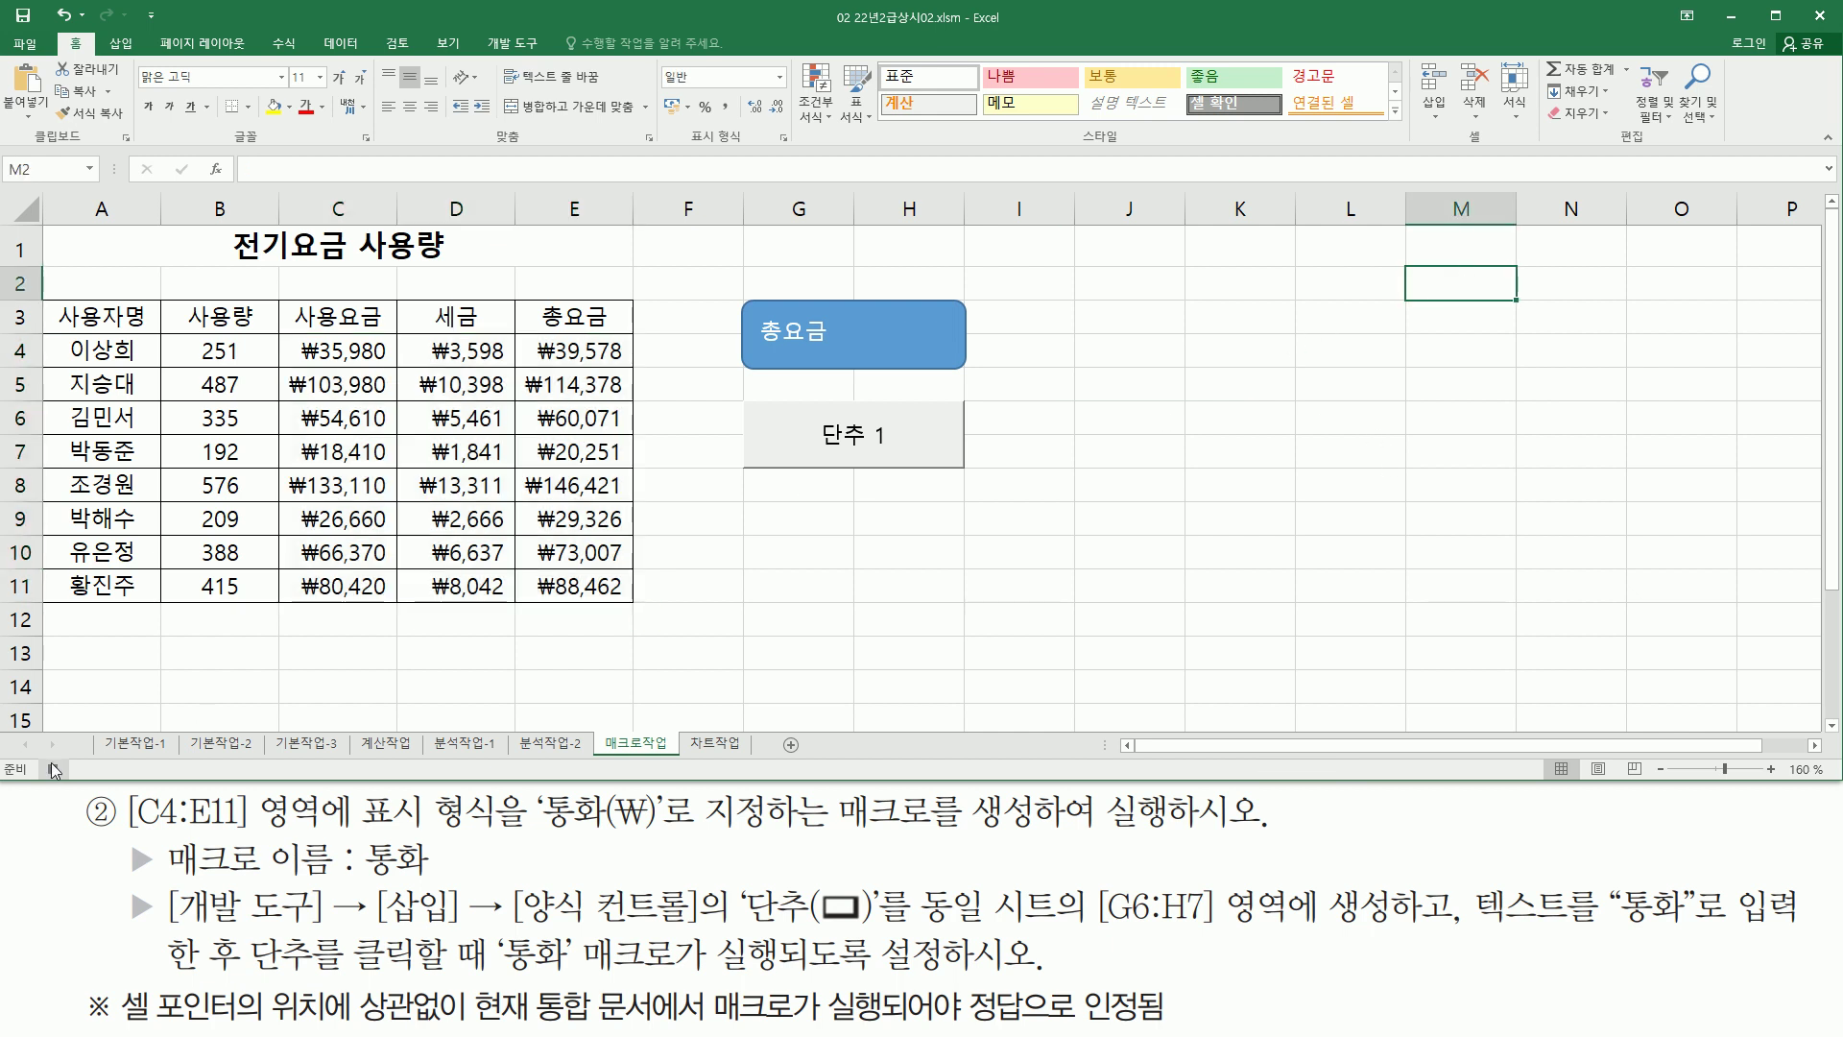
left_click(53, 769)
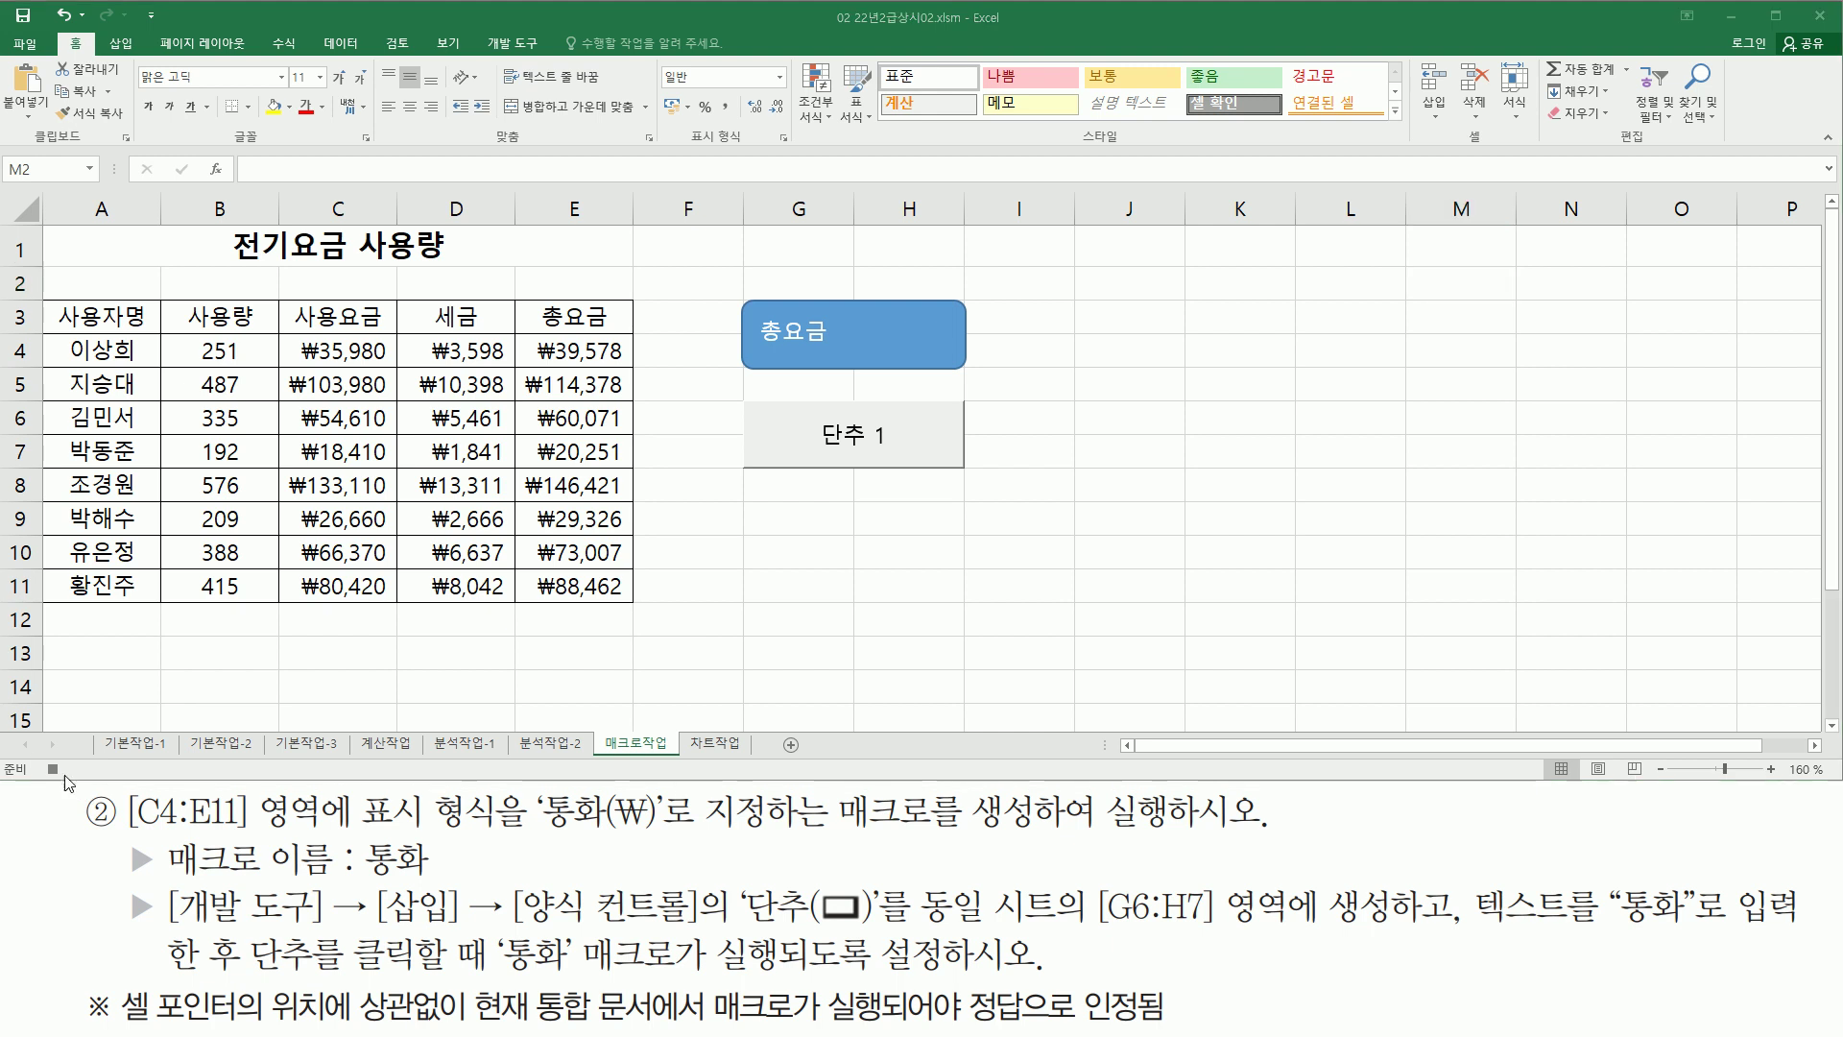
left_click(55, 770)
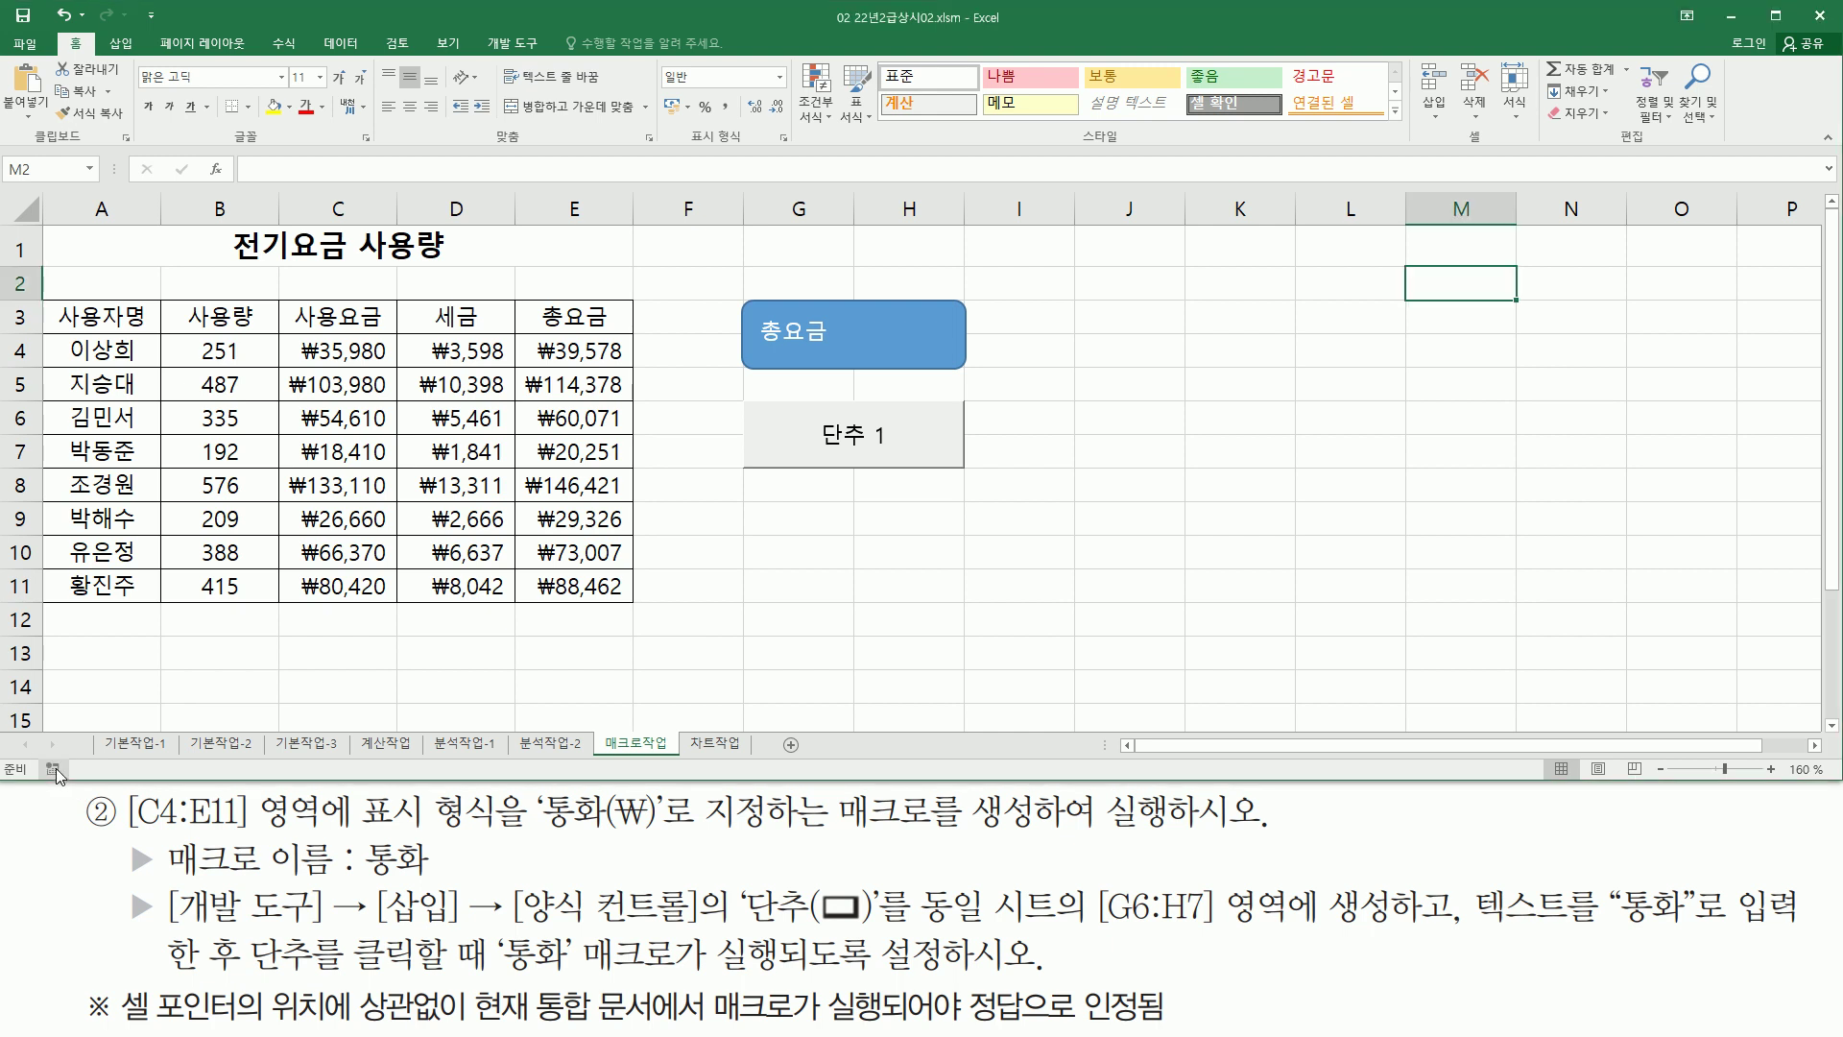
left_click(1138, 530)
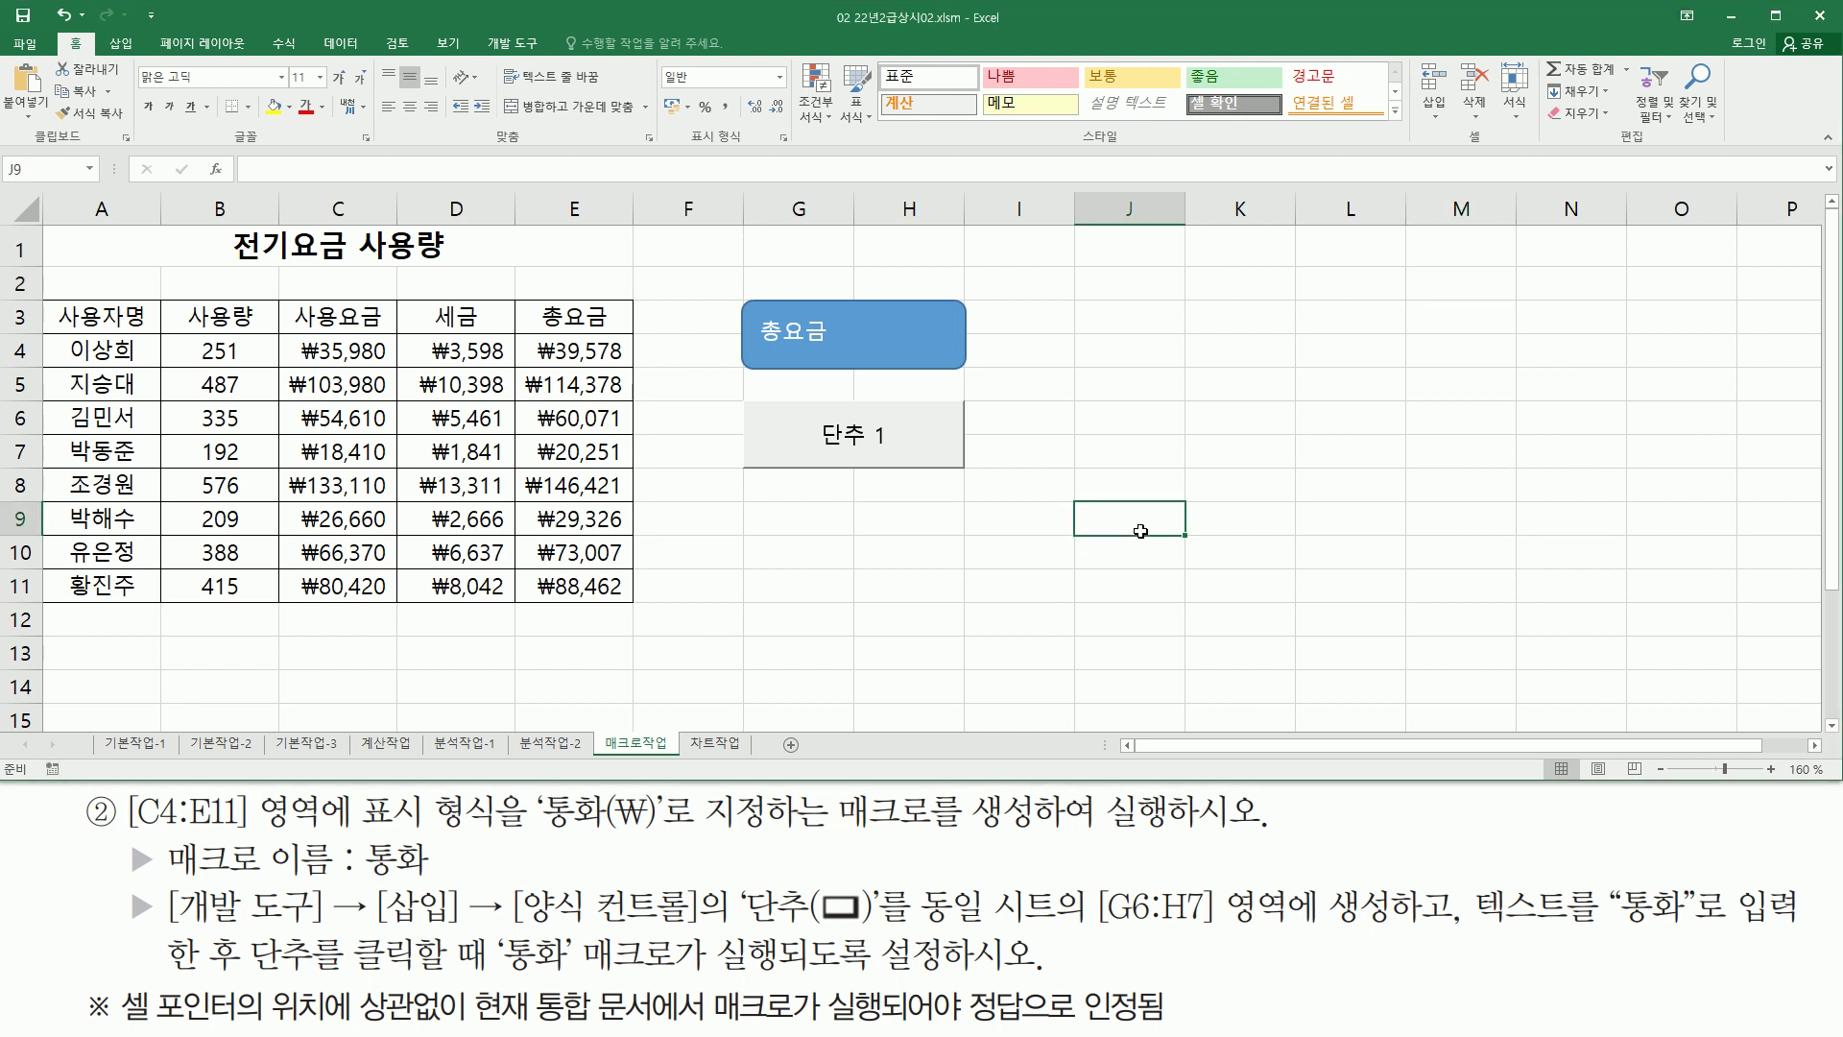
Replace the caption of the form control button at G6:H7 with 통화.
right_click(853, 452)
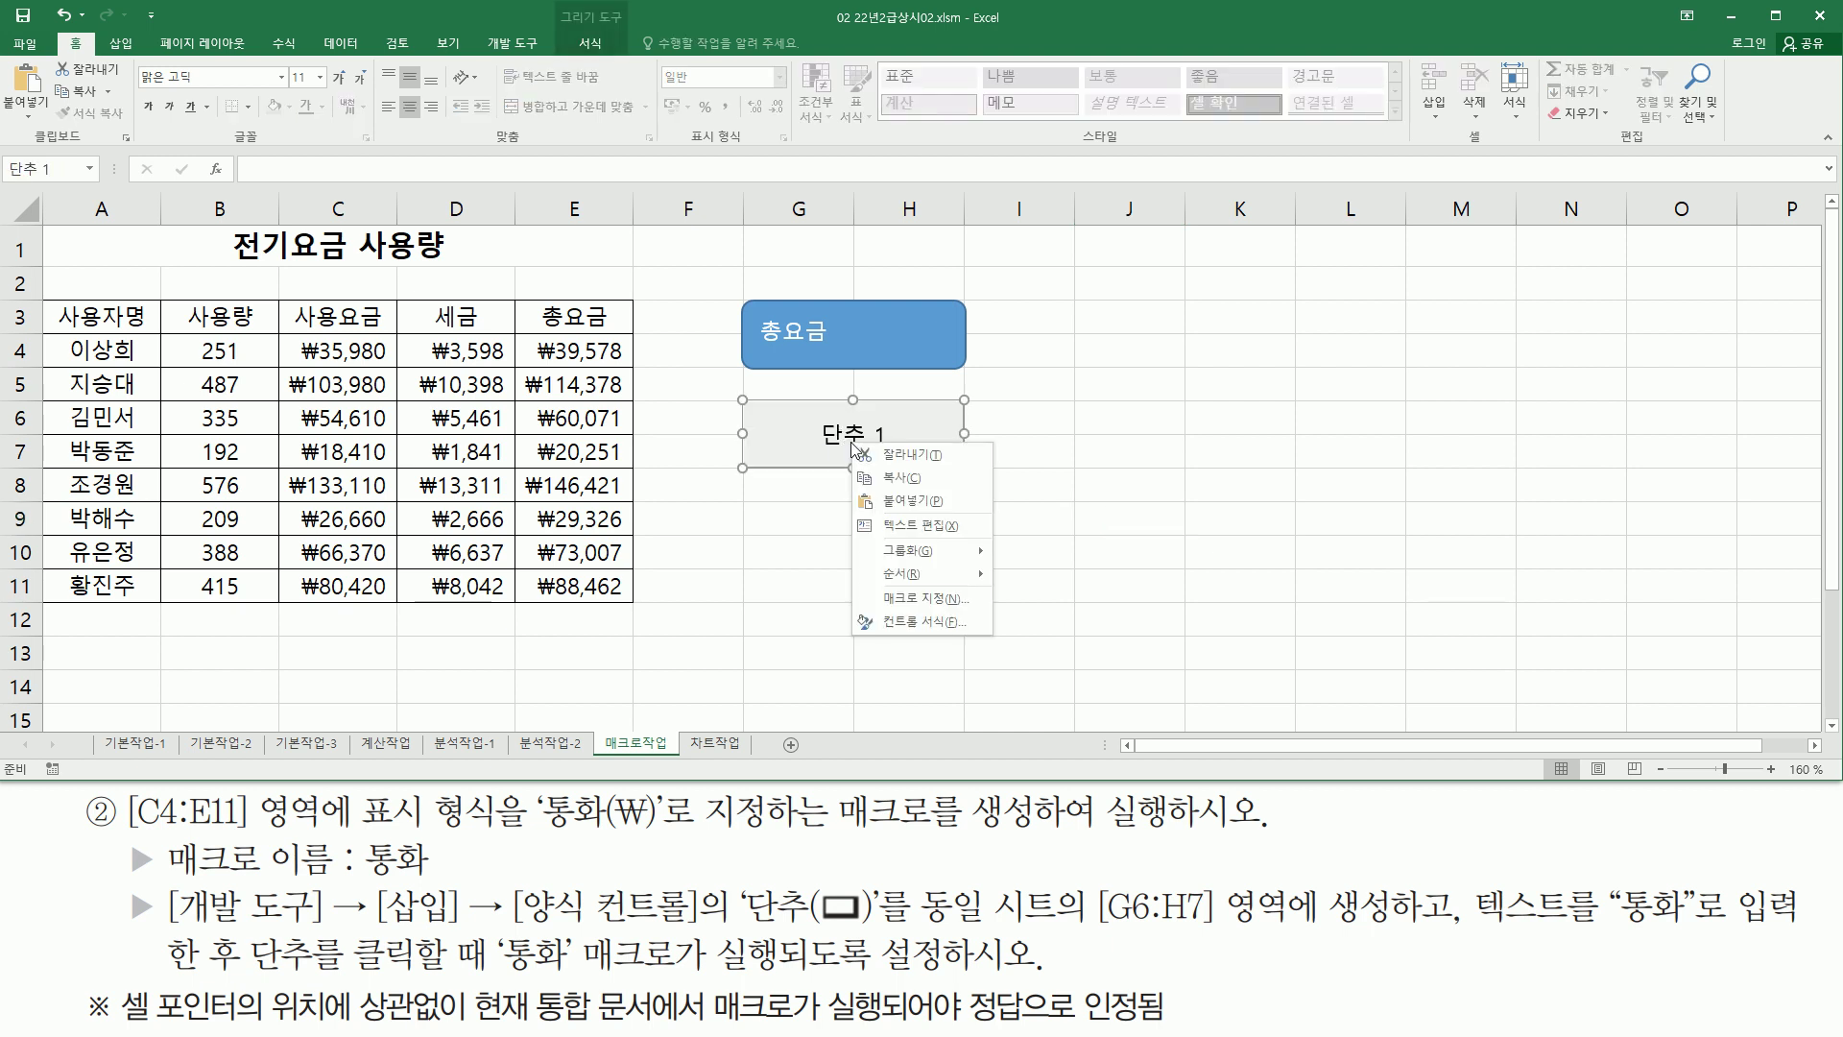
left_click(909, 527)
key("Delete")
key("Delete")
key("Delete")
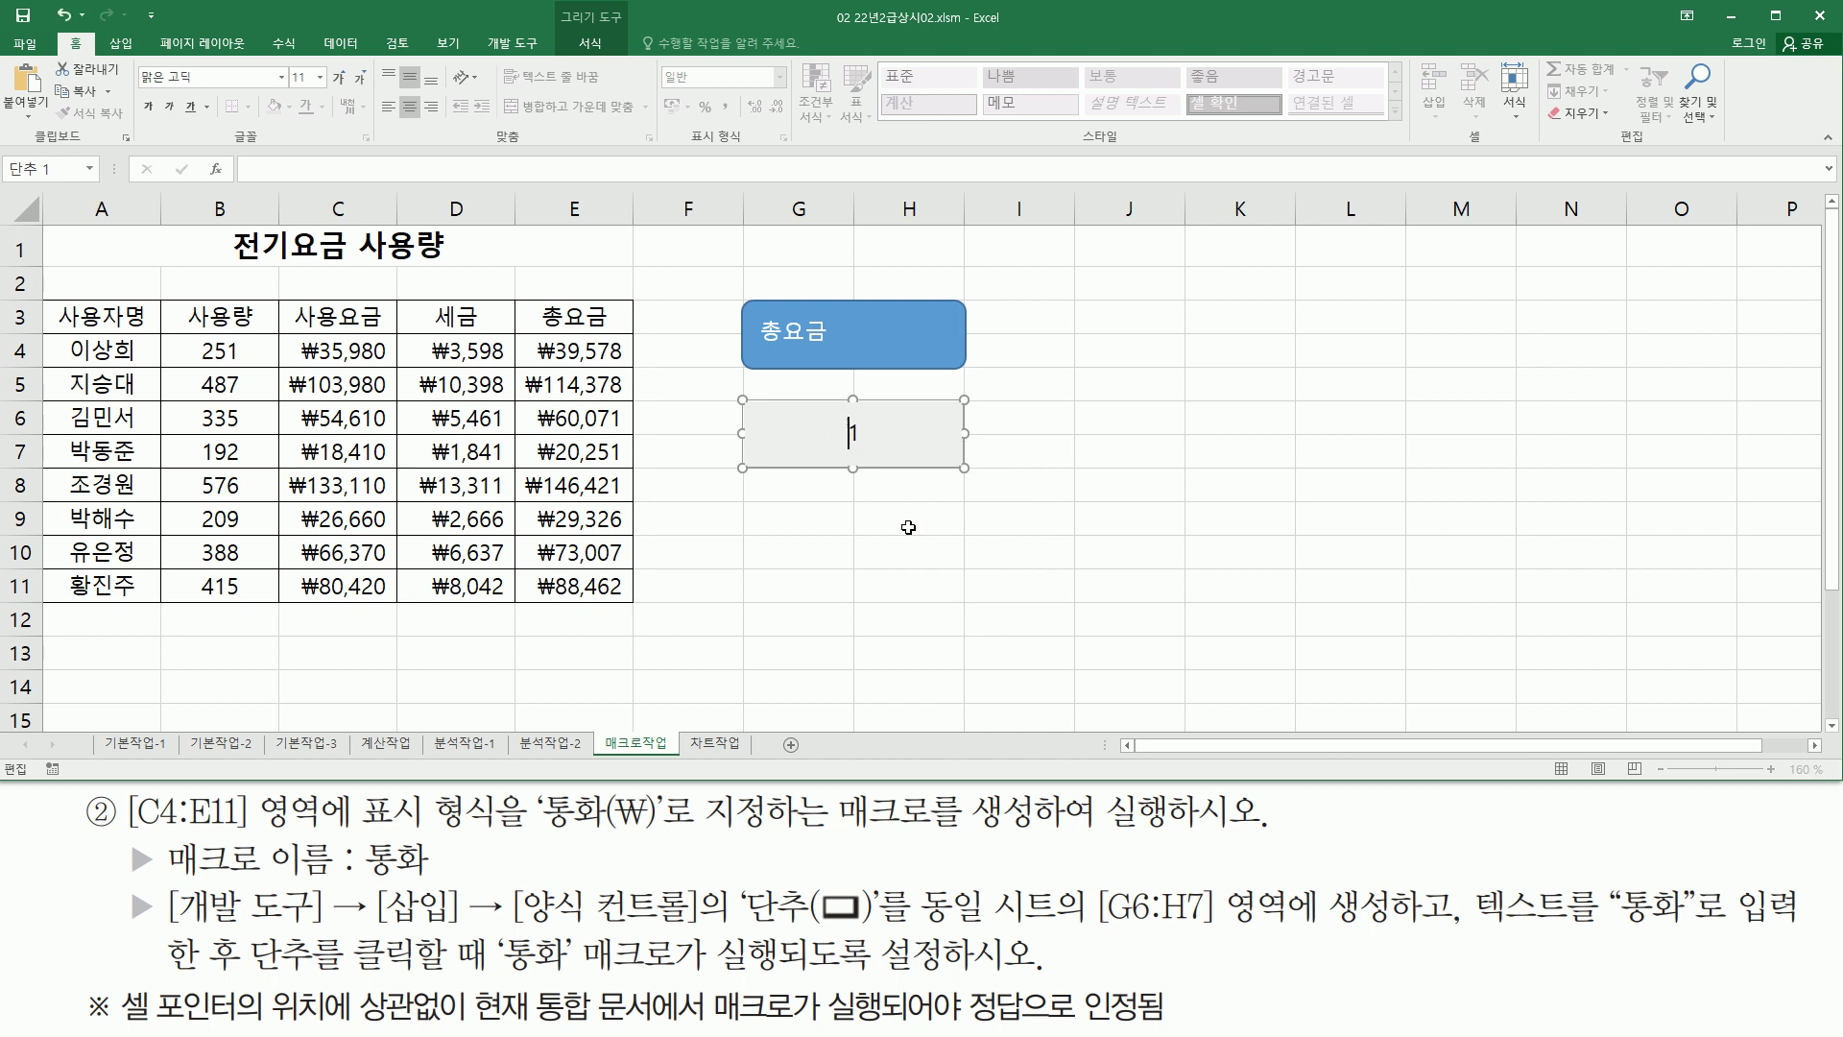
type("통화")
left_click(1349, 450)
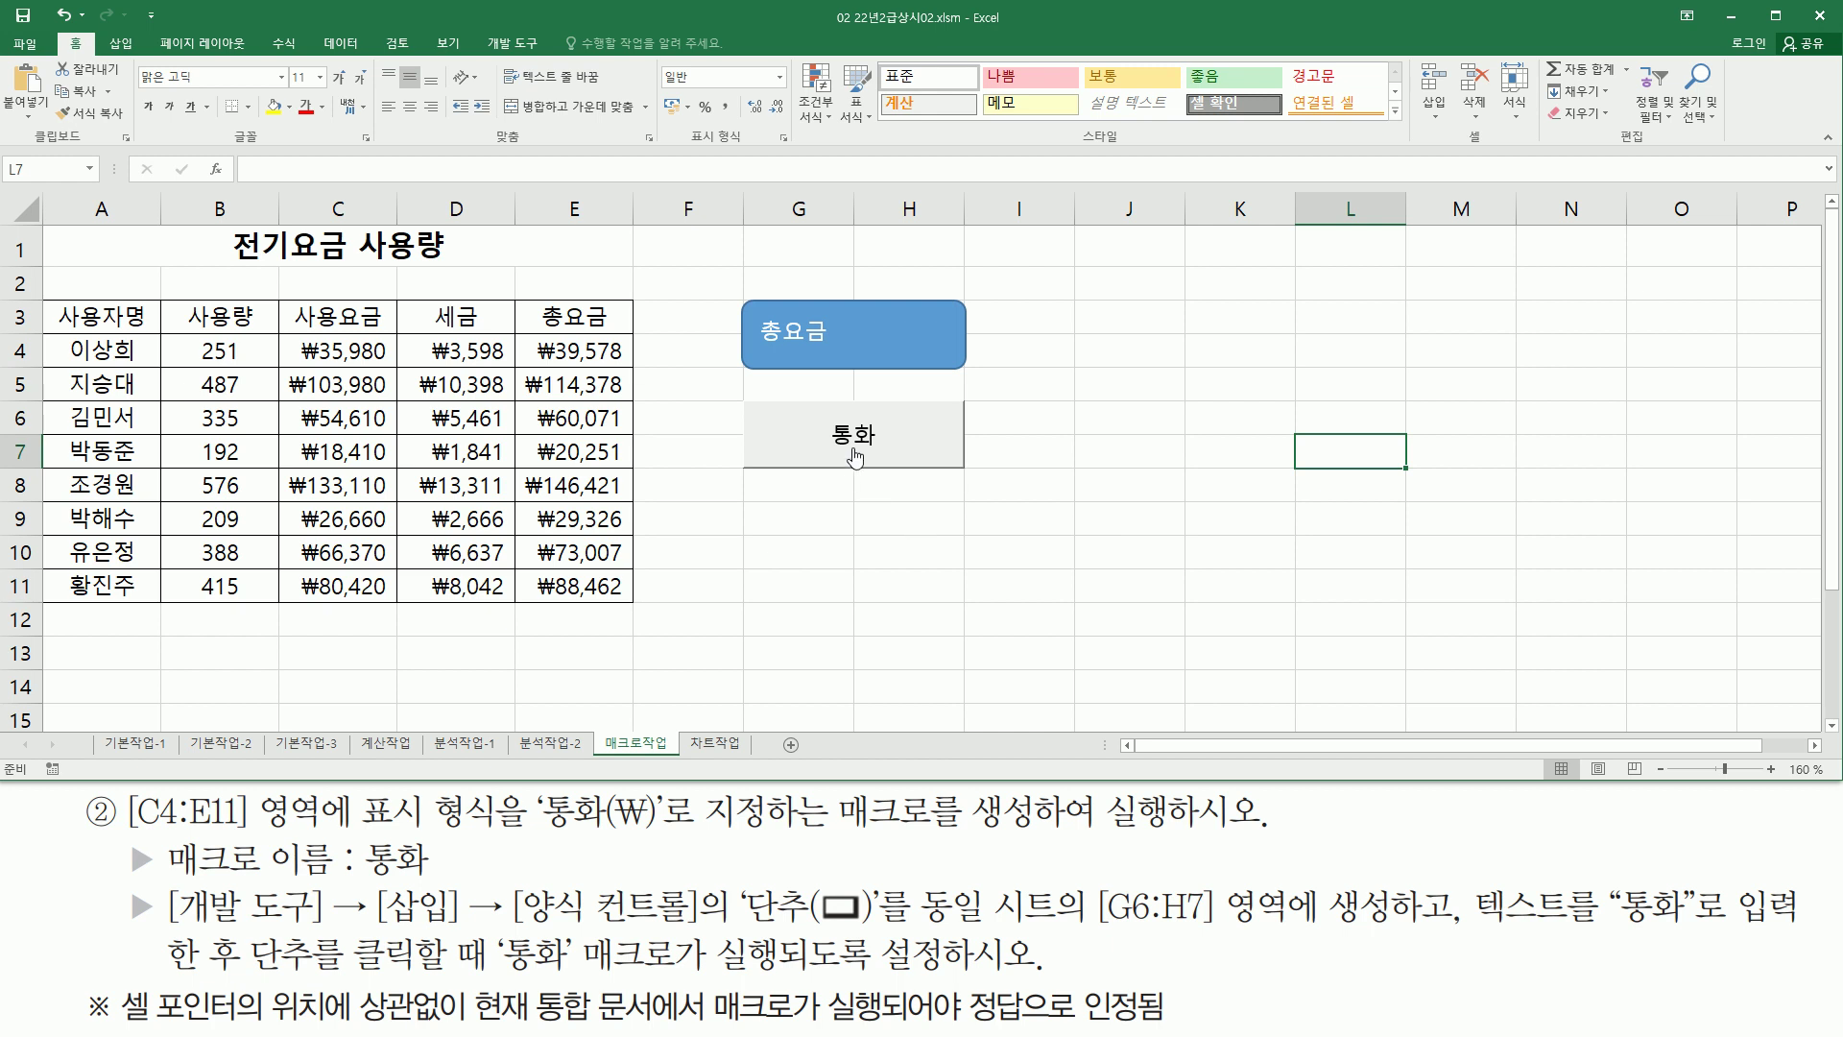
left_click(897, 563)
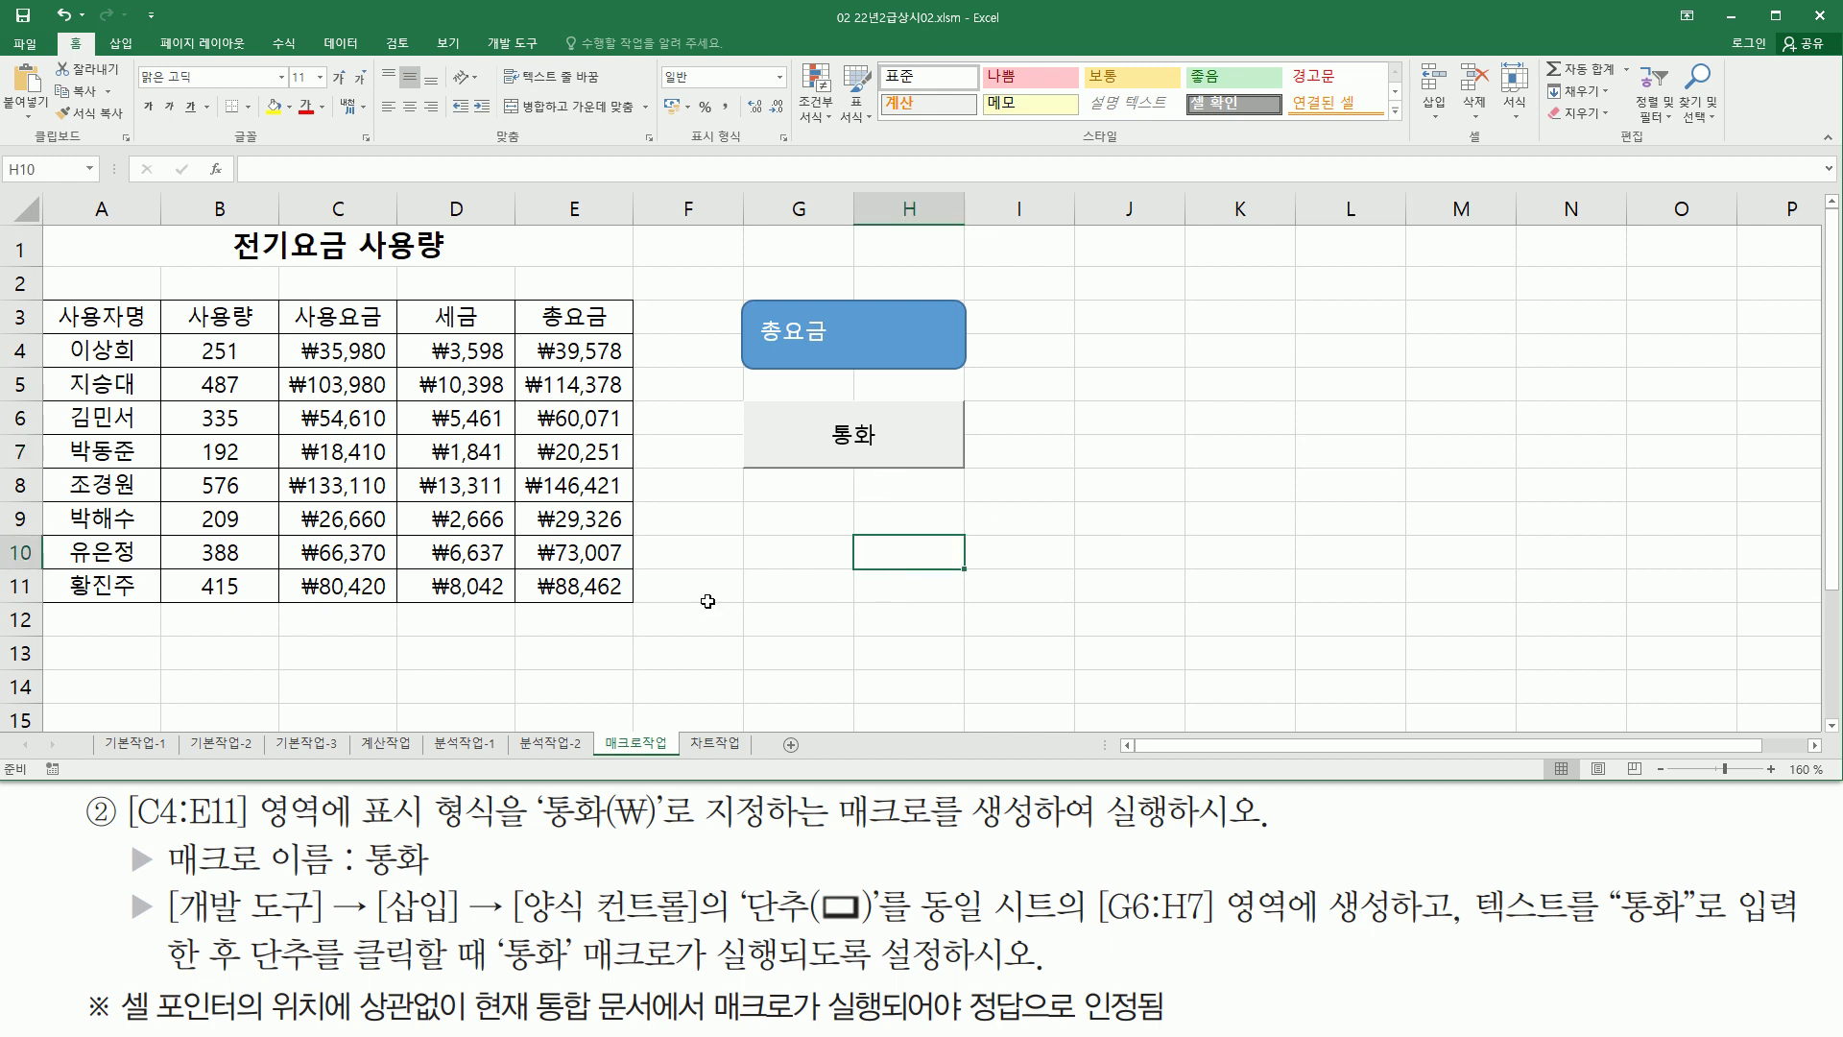
Apply the comma style to C4:E11, and test the 통화 macro by running it from its button.
left_click_drag(323, 356, 550, 596)
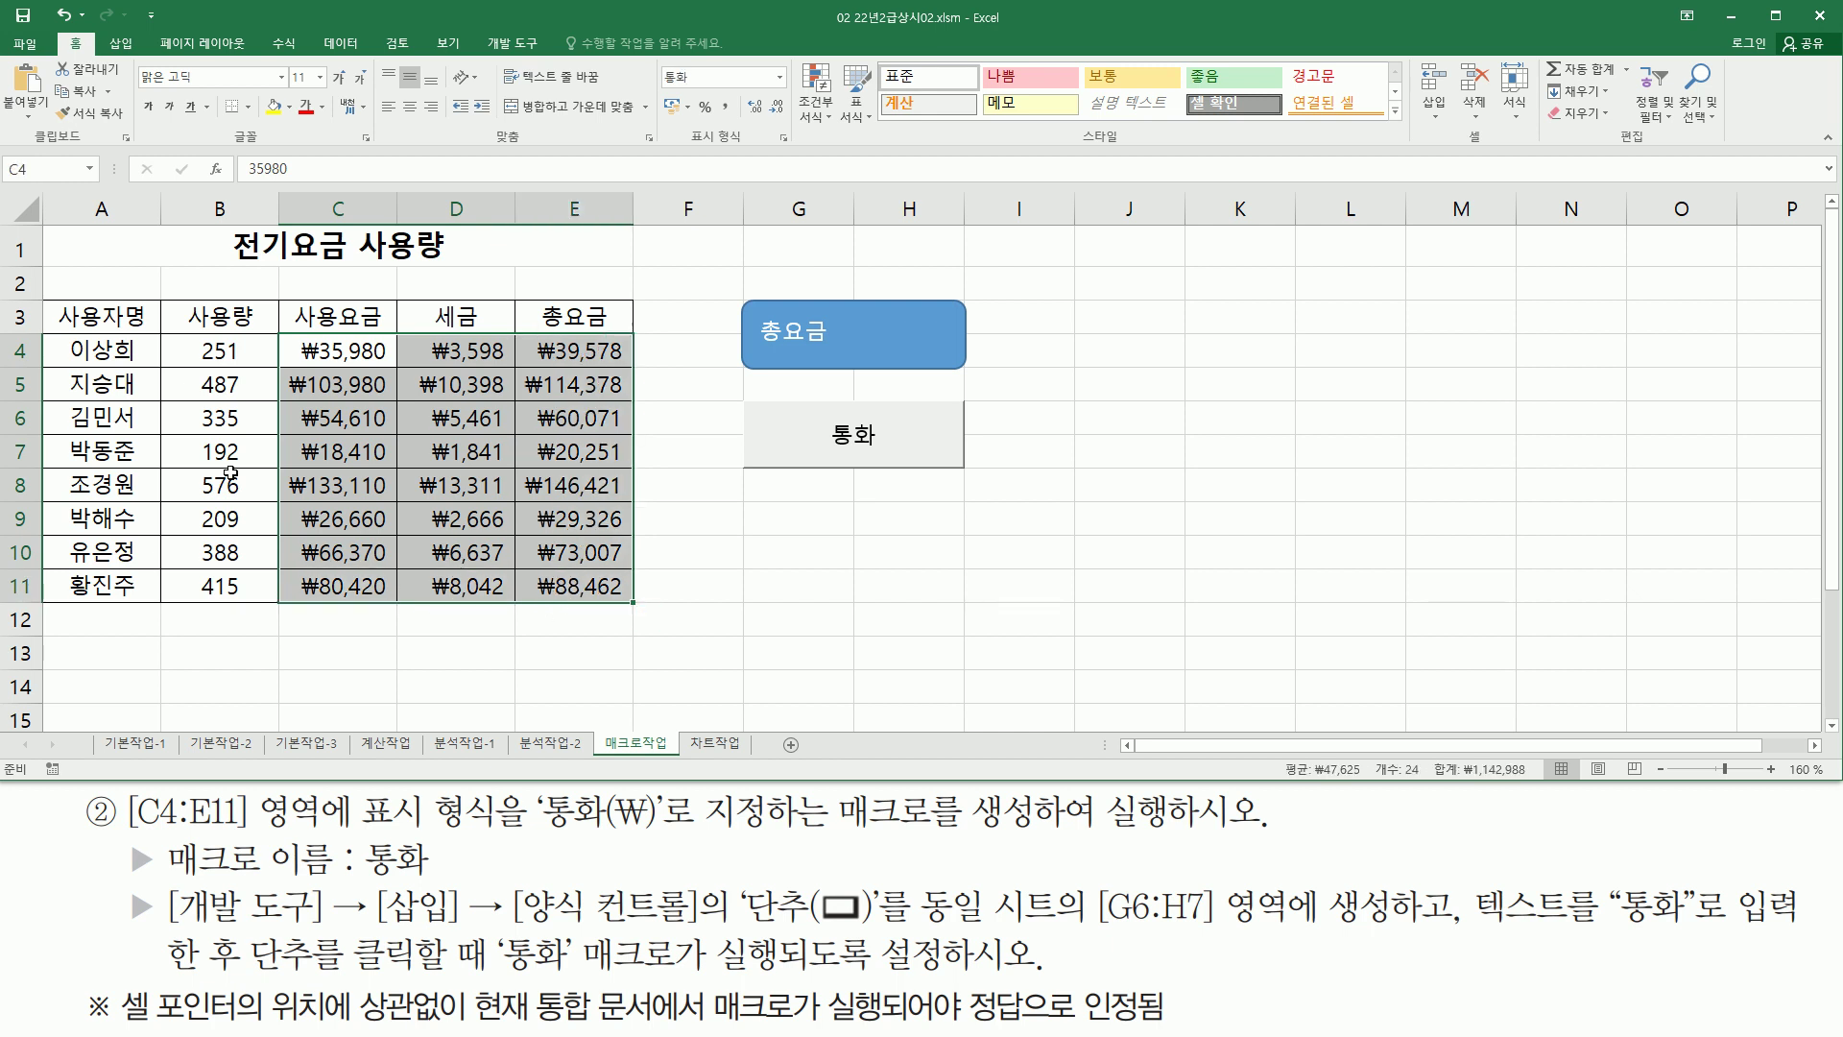
left_click(725, 109)
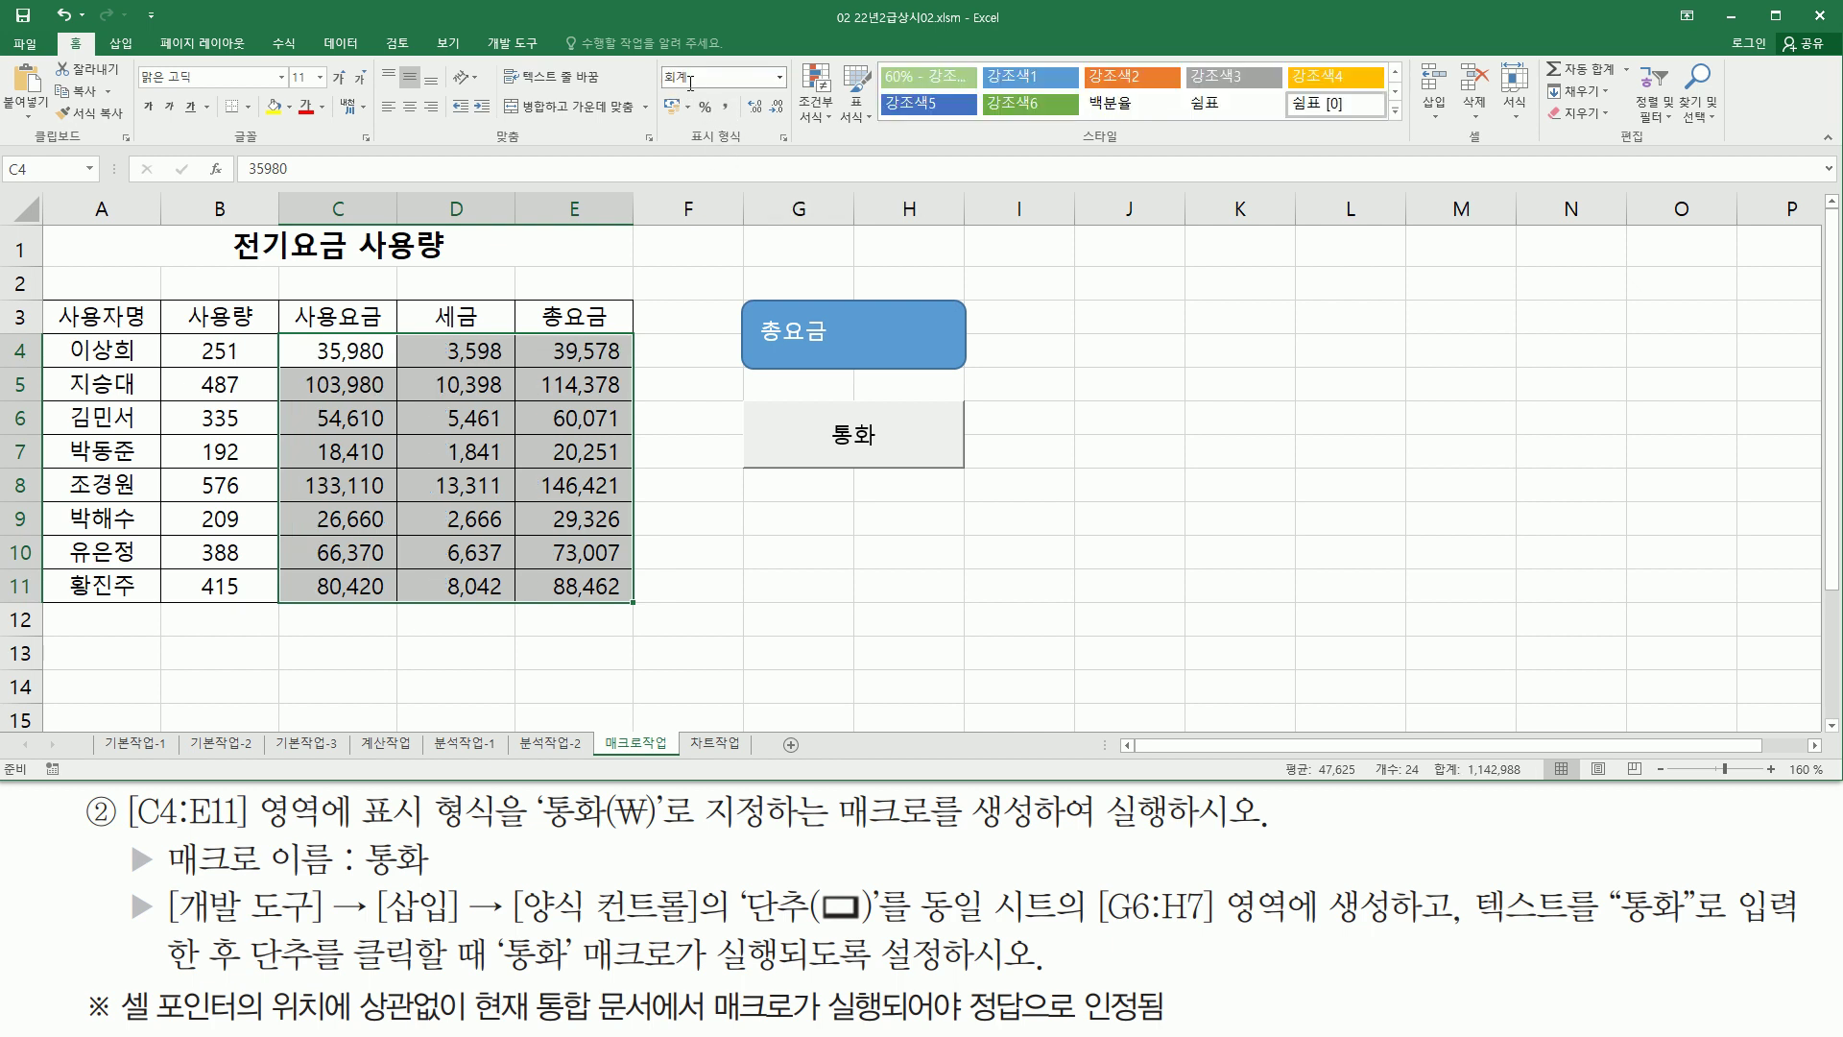
left_click(850, 455)
left_click(904, 446)
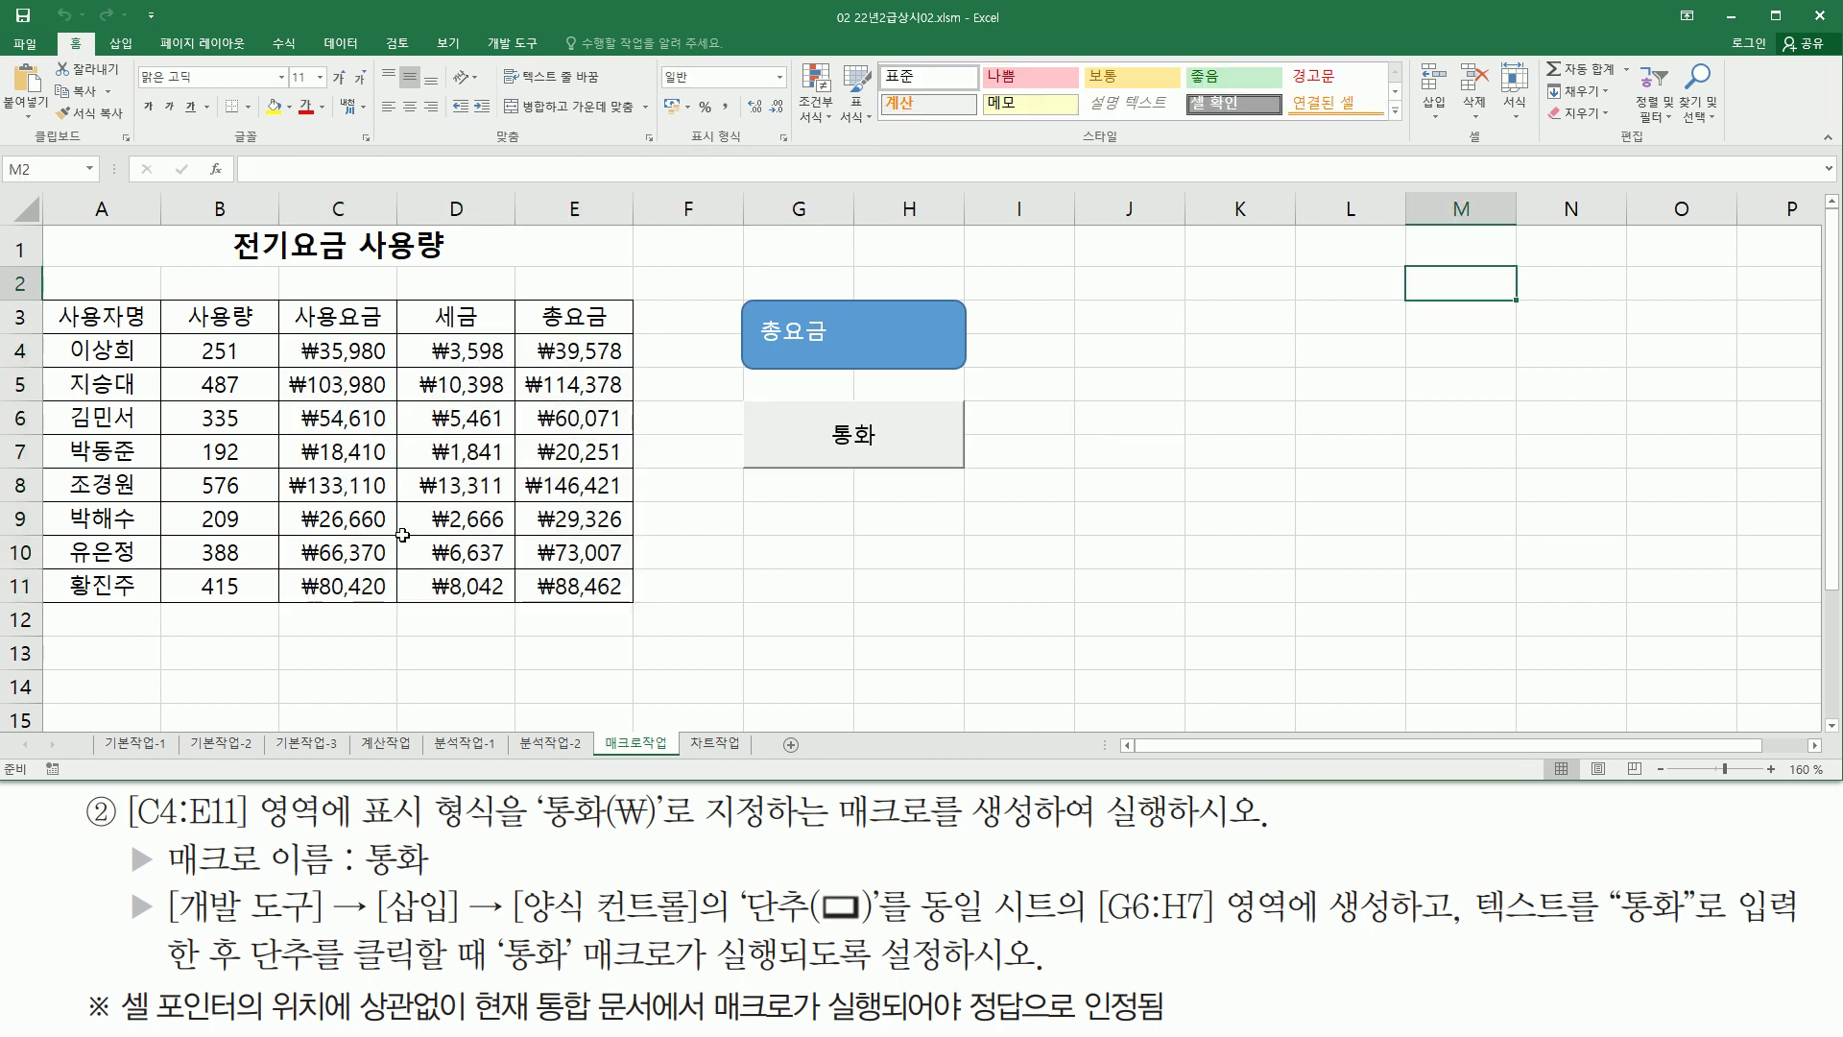
left_click(501, 518)
left_click(735, 554)
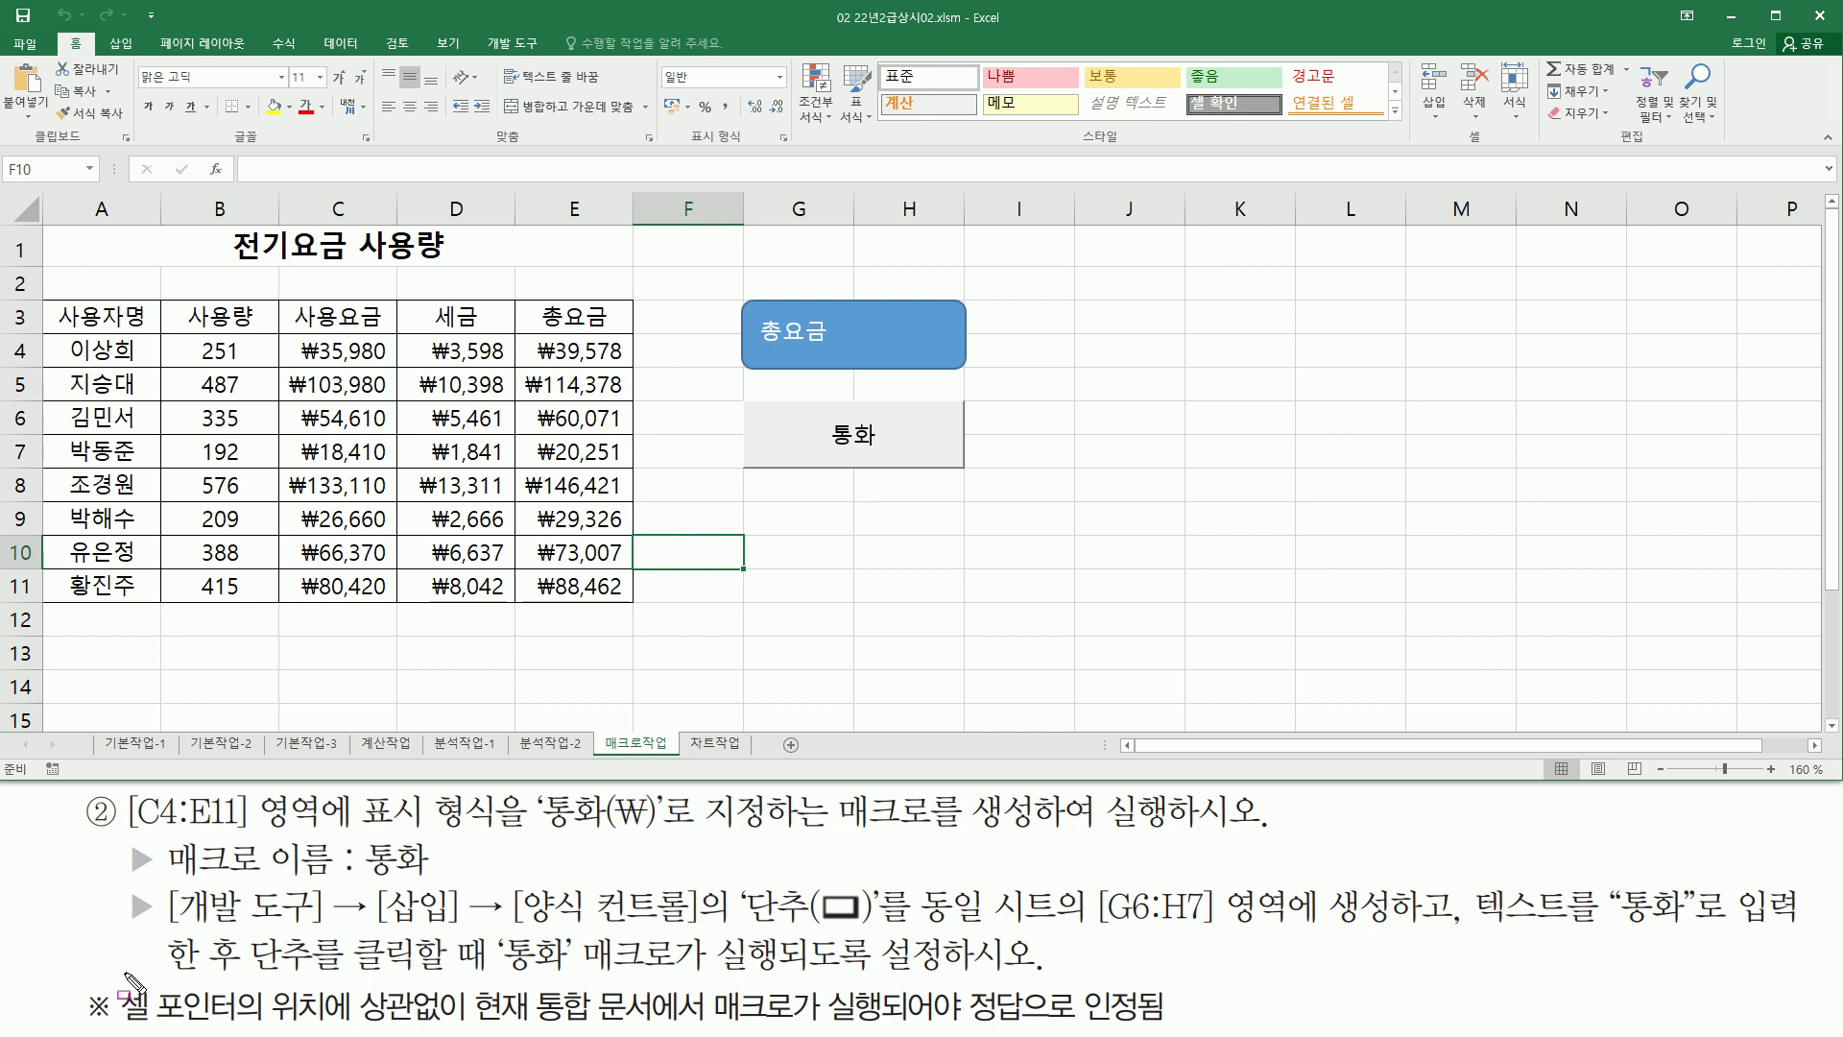
Reset C4:E11 to the comma style and clear the totals in E4:E11 for another macro test.
left_click_drag(126, 1025, 1162, 1027)
mouse_move(353, 365)
left_mouse_down()
mouse_move(456, 389)
mouse_move(531, 587)
left_mouse_up()
left_click(725, 107)
left_click(608, 393)
left_click_drag(586, 351, 587, 586)
key("Delete")
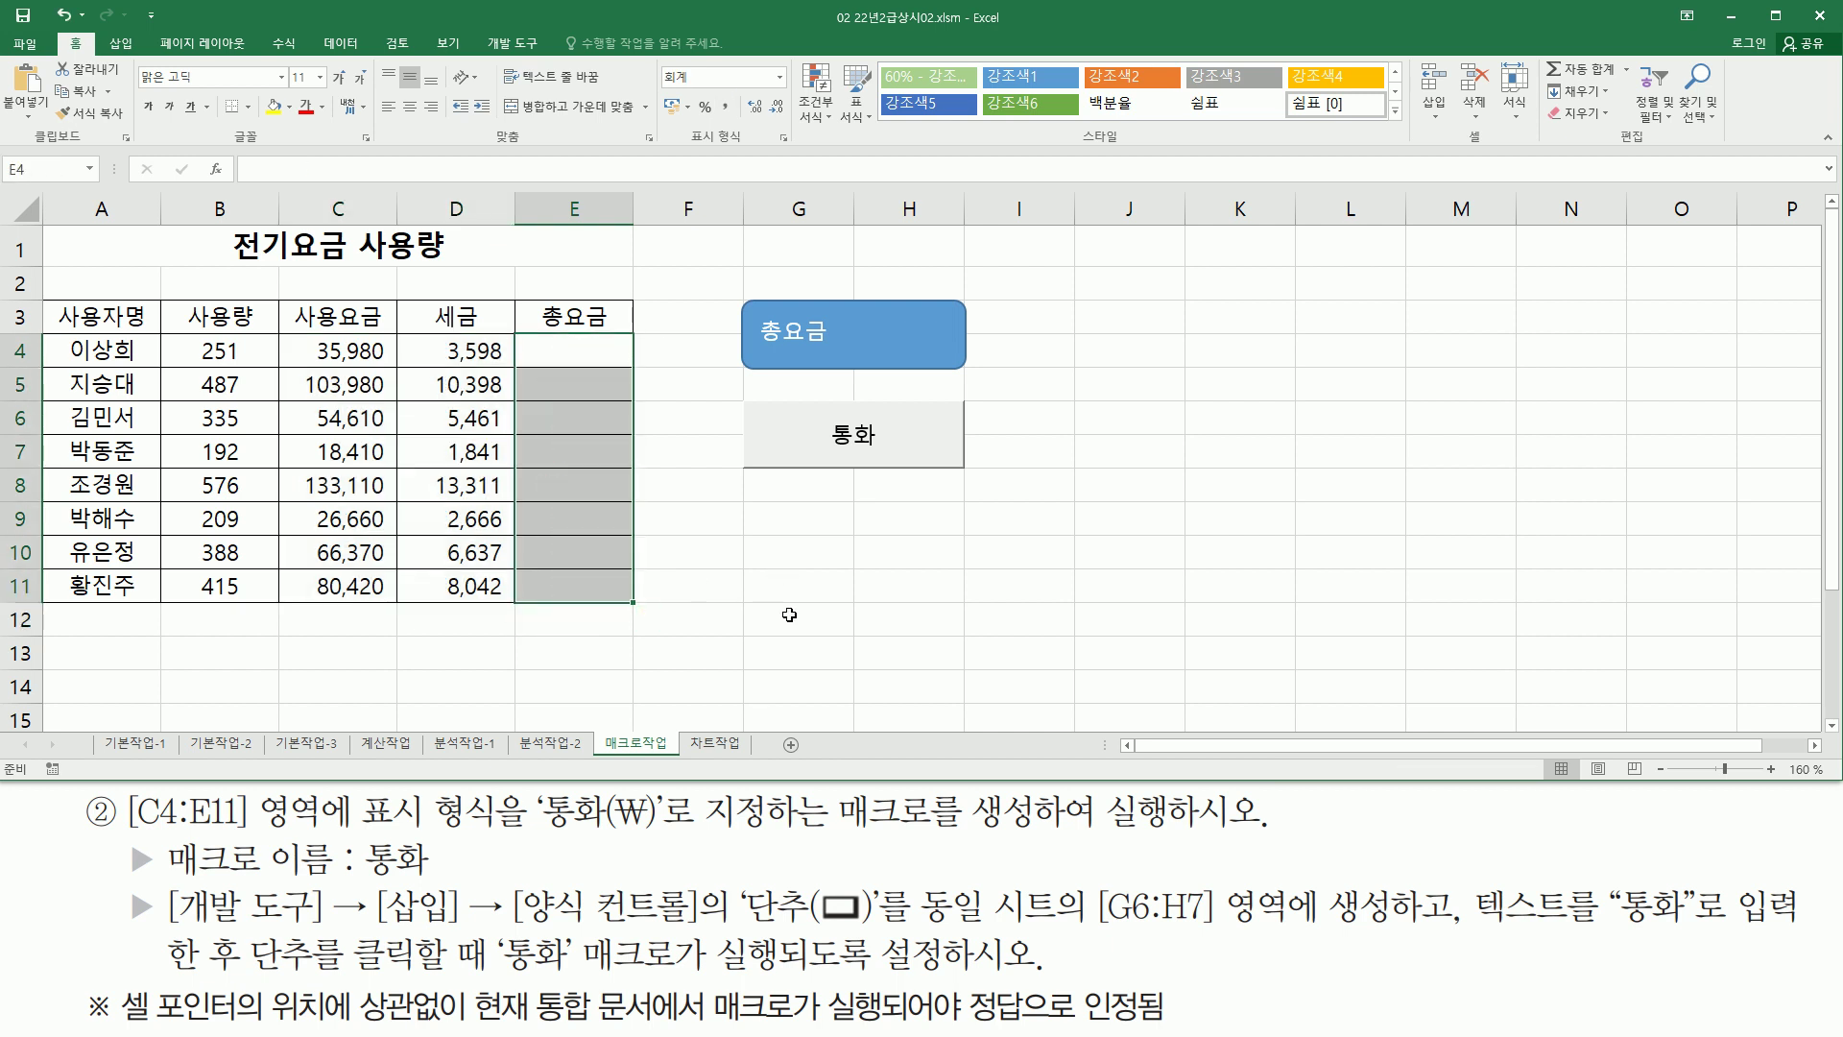
Place the cell pointer away from the table and run the 총요금 macro from the rounded rectangle.
left_click(271, 641)
left_click(199, 464)
left_click(701, 231)
left_click(1316, 534)
left_click(1448, 653)
left_click(995, 697)
left_click(799, 615)
left_click(957, 576)
left_click(994, 619)
left_click(845, 685)
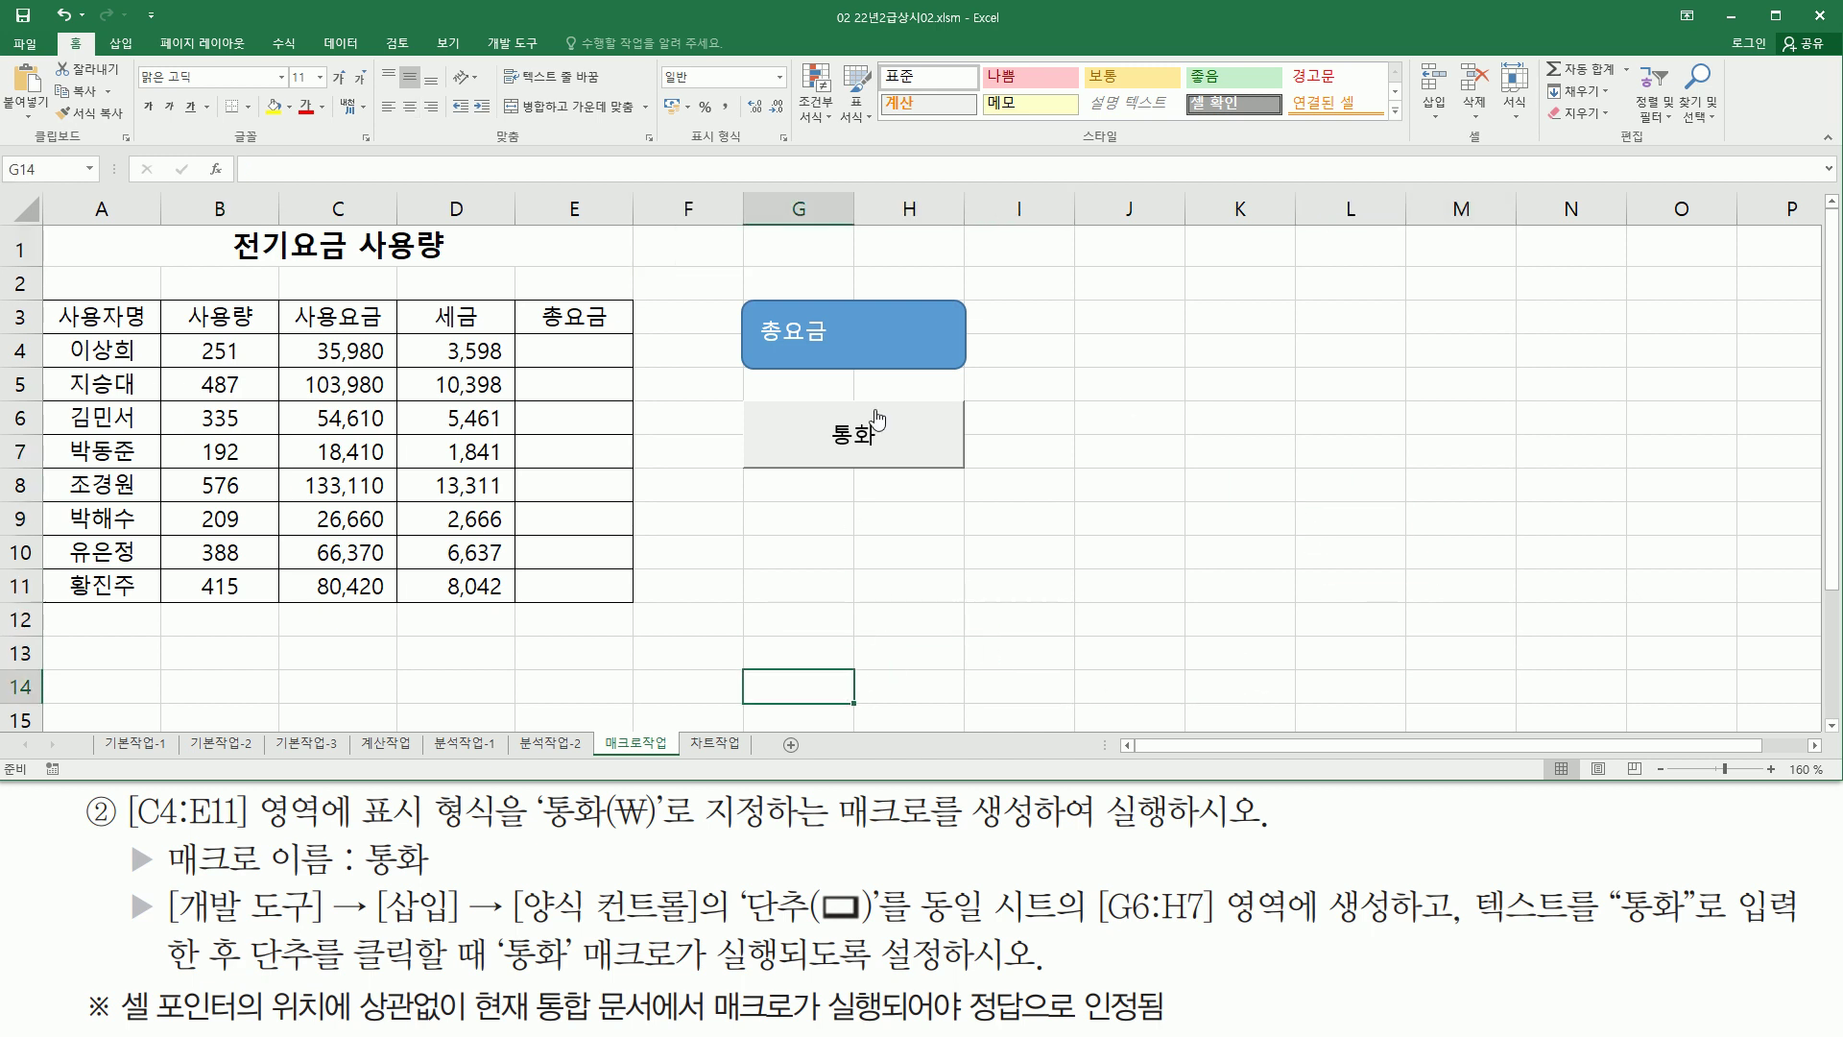
left_click(857, 340)
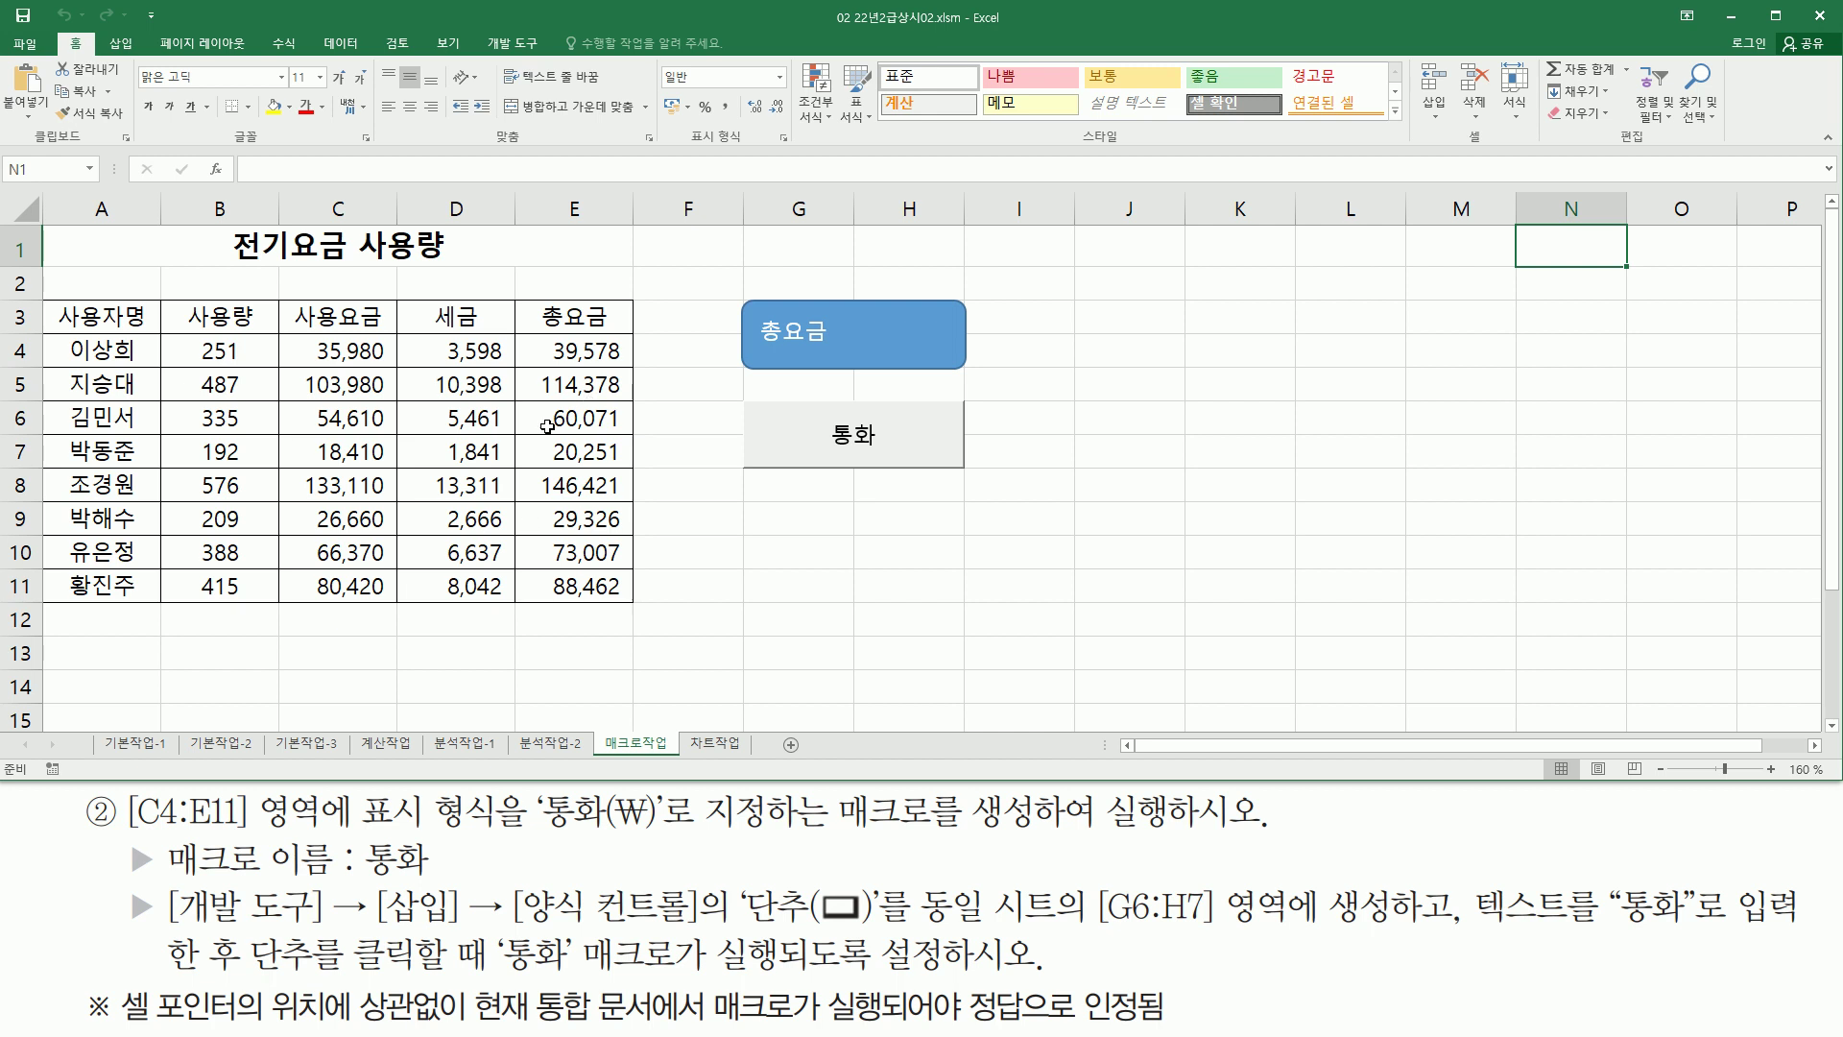
Move the cell pointer to an unrelated cell and run the 통화 macro from its button.
left_click(369, 677)
left_click(359, 622)
left_click(553, 585)
left_click(841, 576)
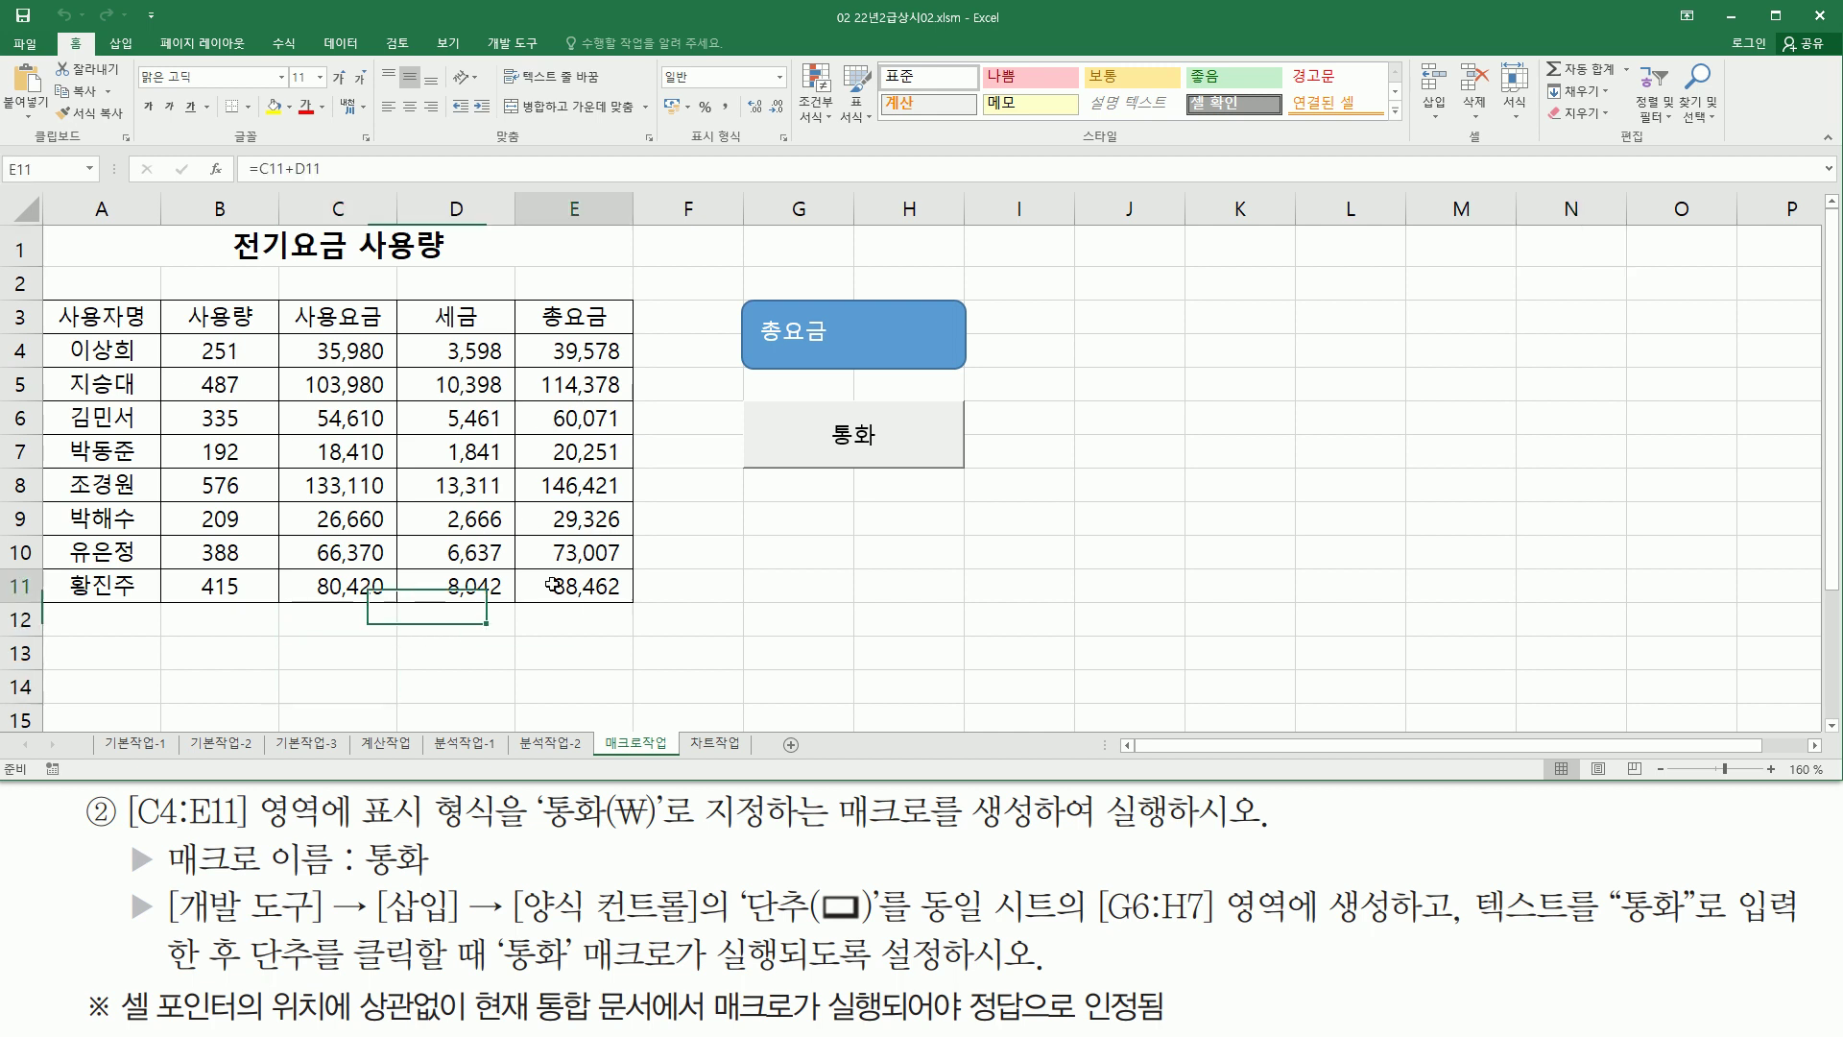
left_click(1190, 595)
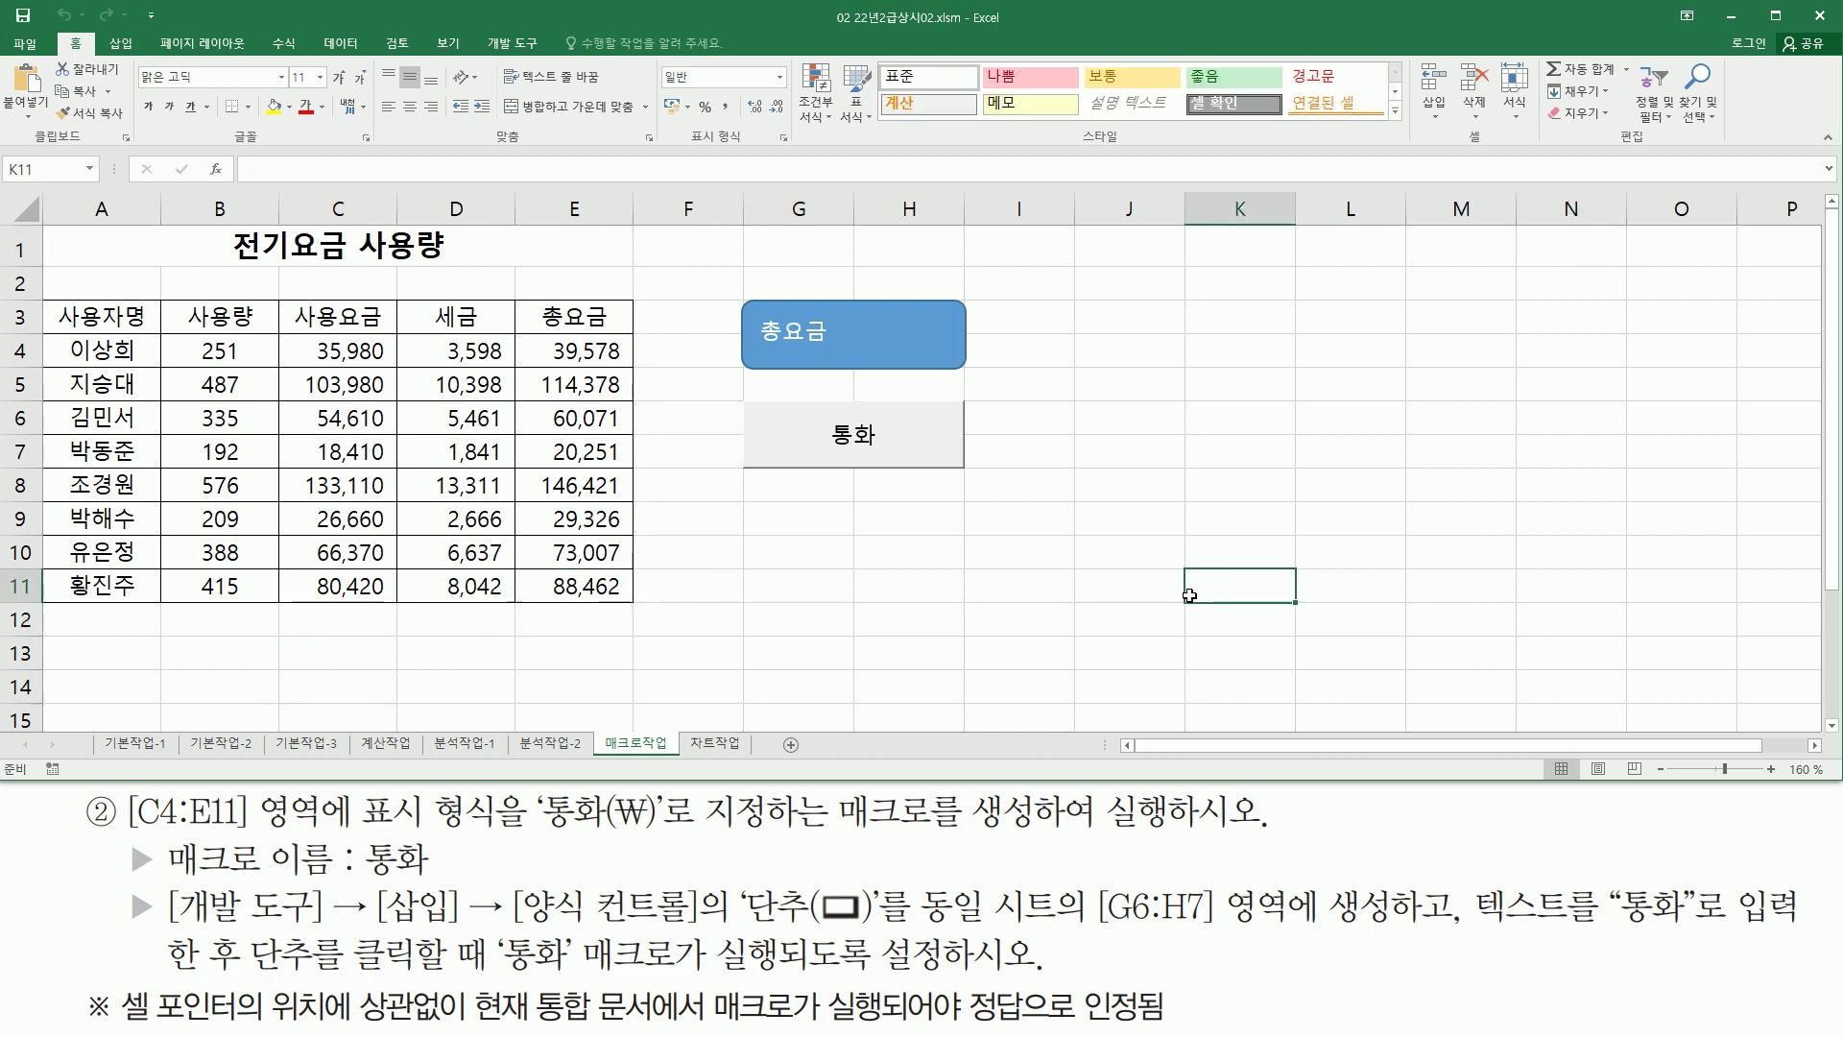
left_click(864, 441)
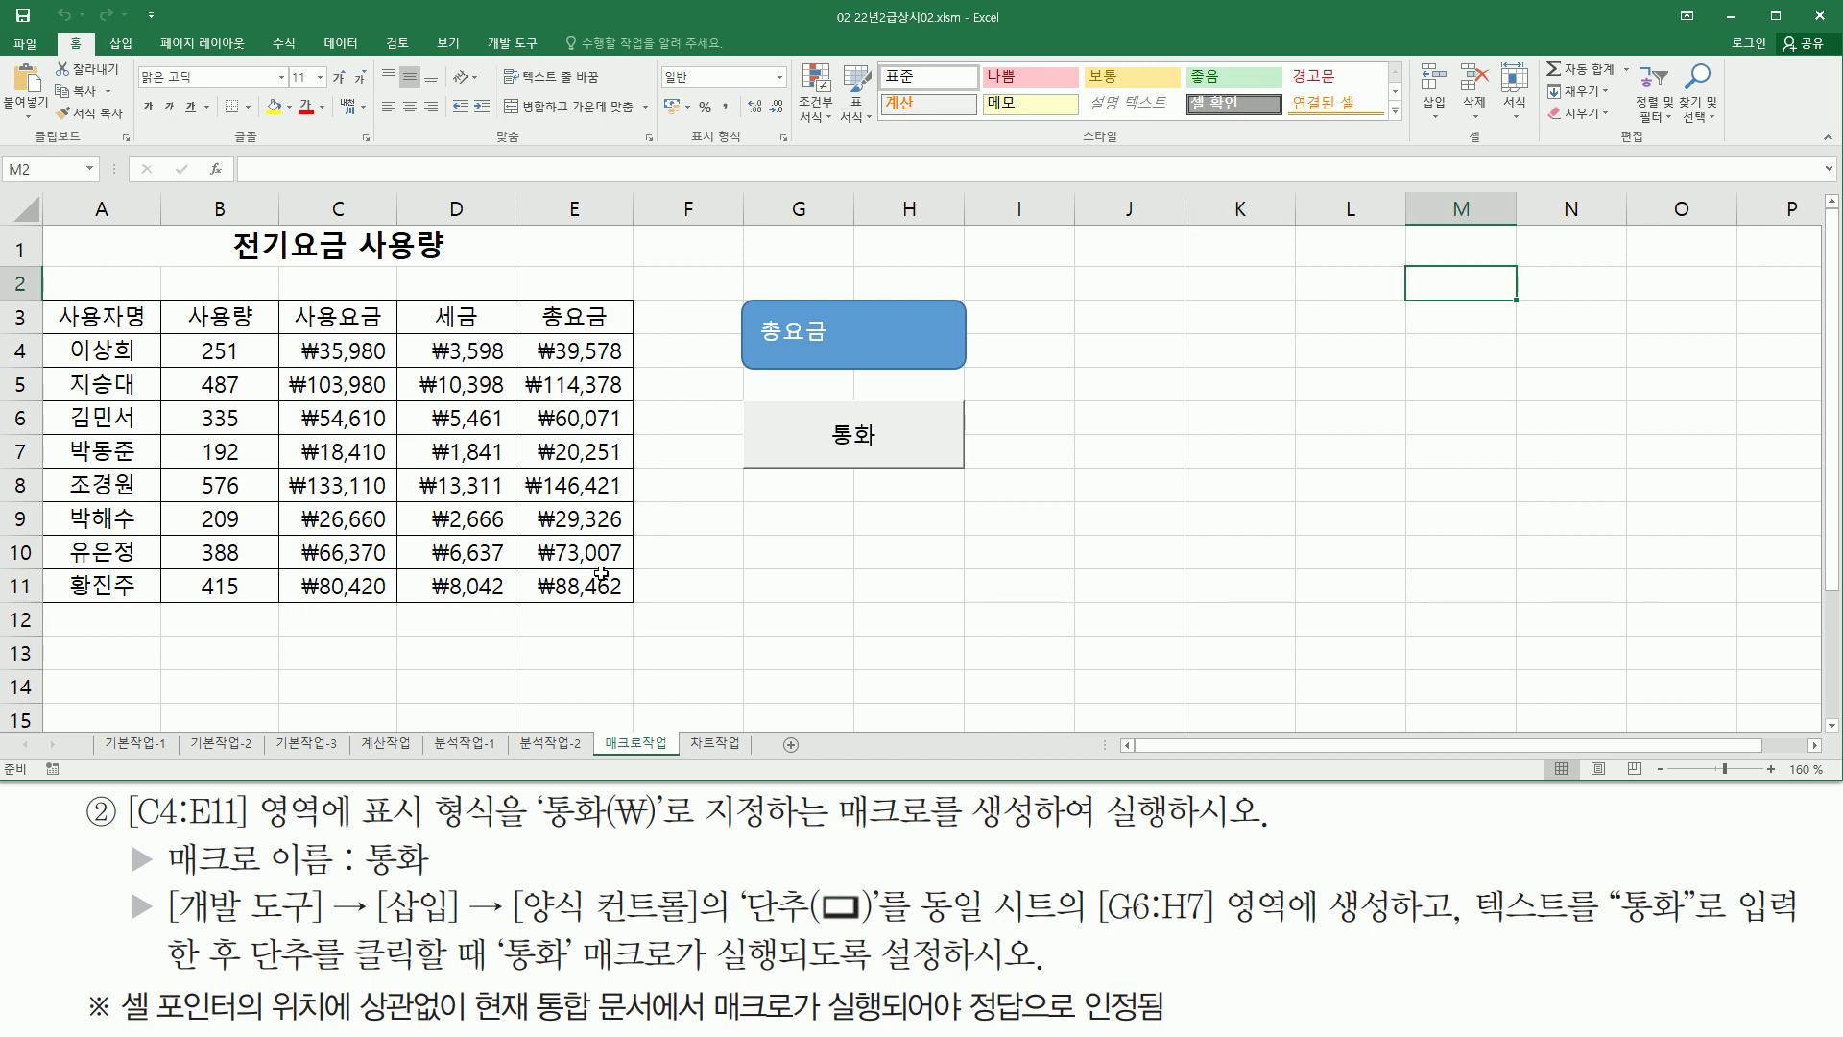
left_click(806, 652)
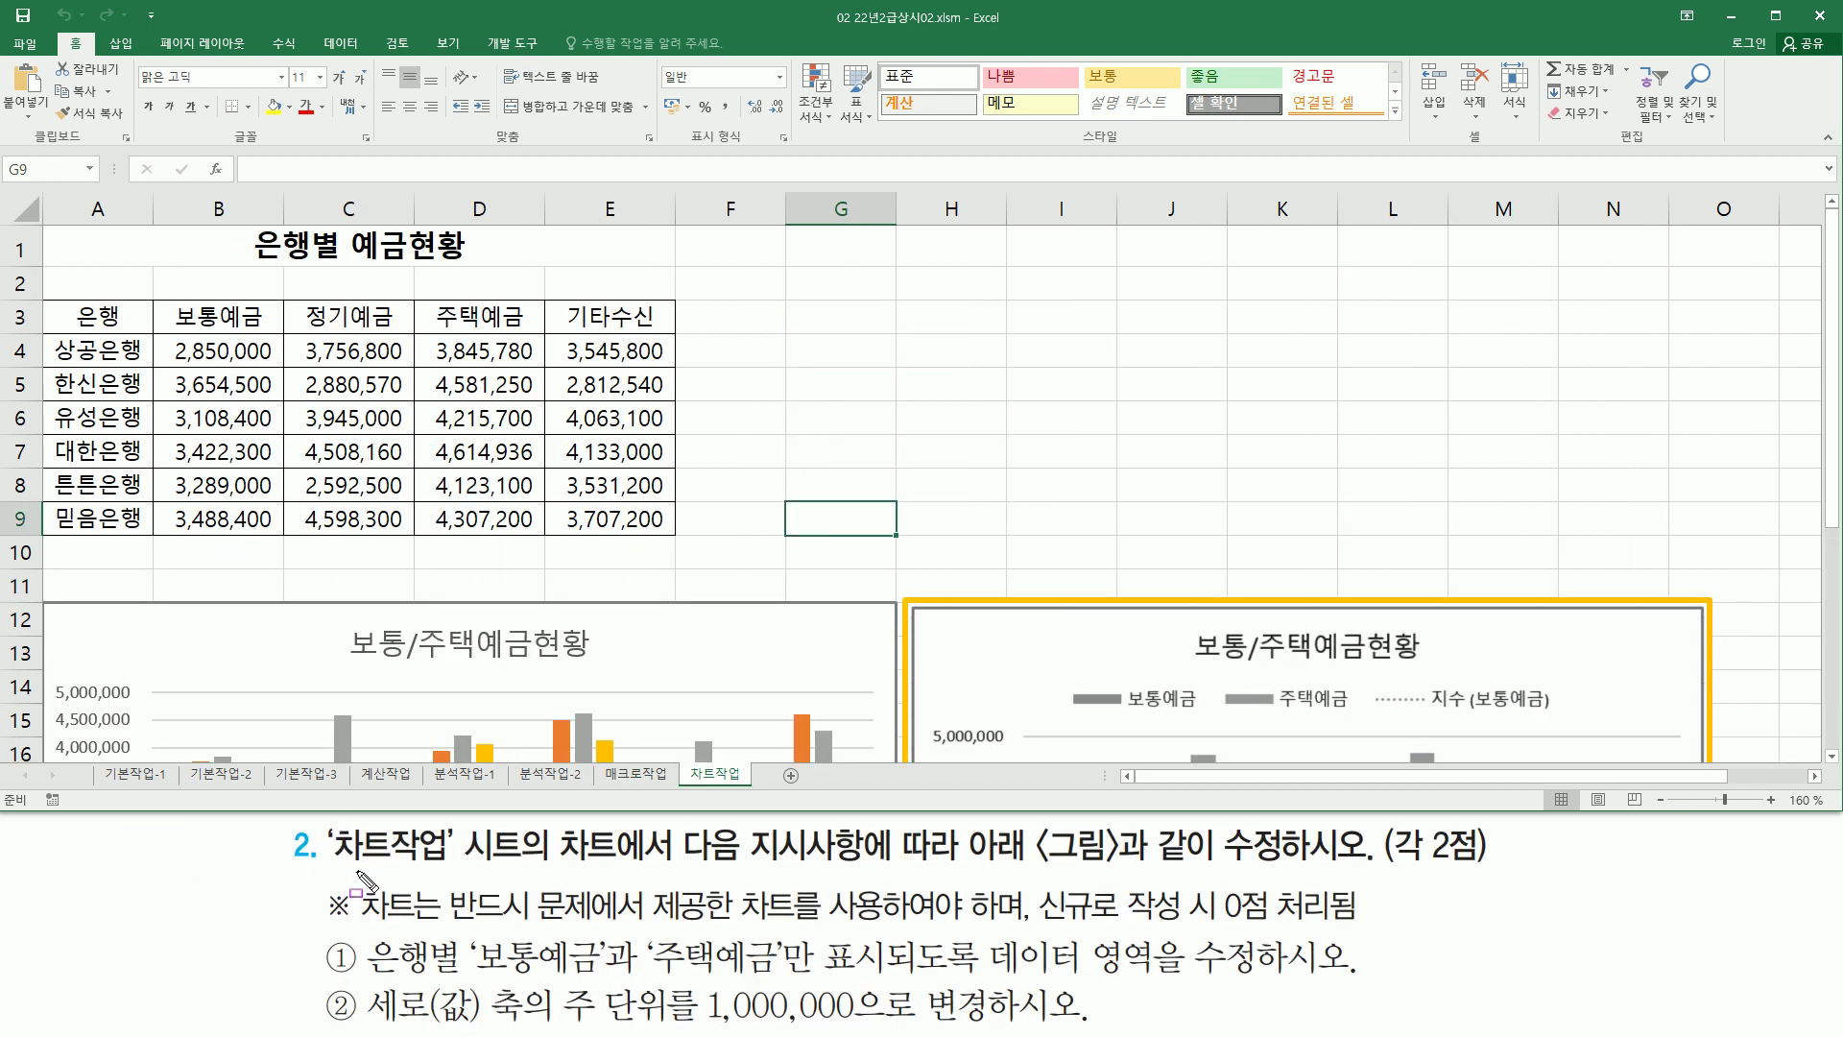
Examine the 차트작업 sheet's deposit table and compare its existing chart with the target picture and instructions.
left_click_drag(335, 868, 527, 867)
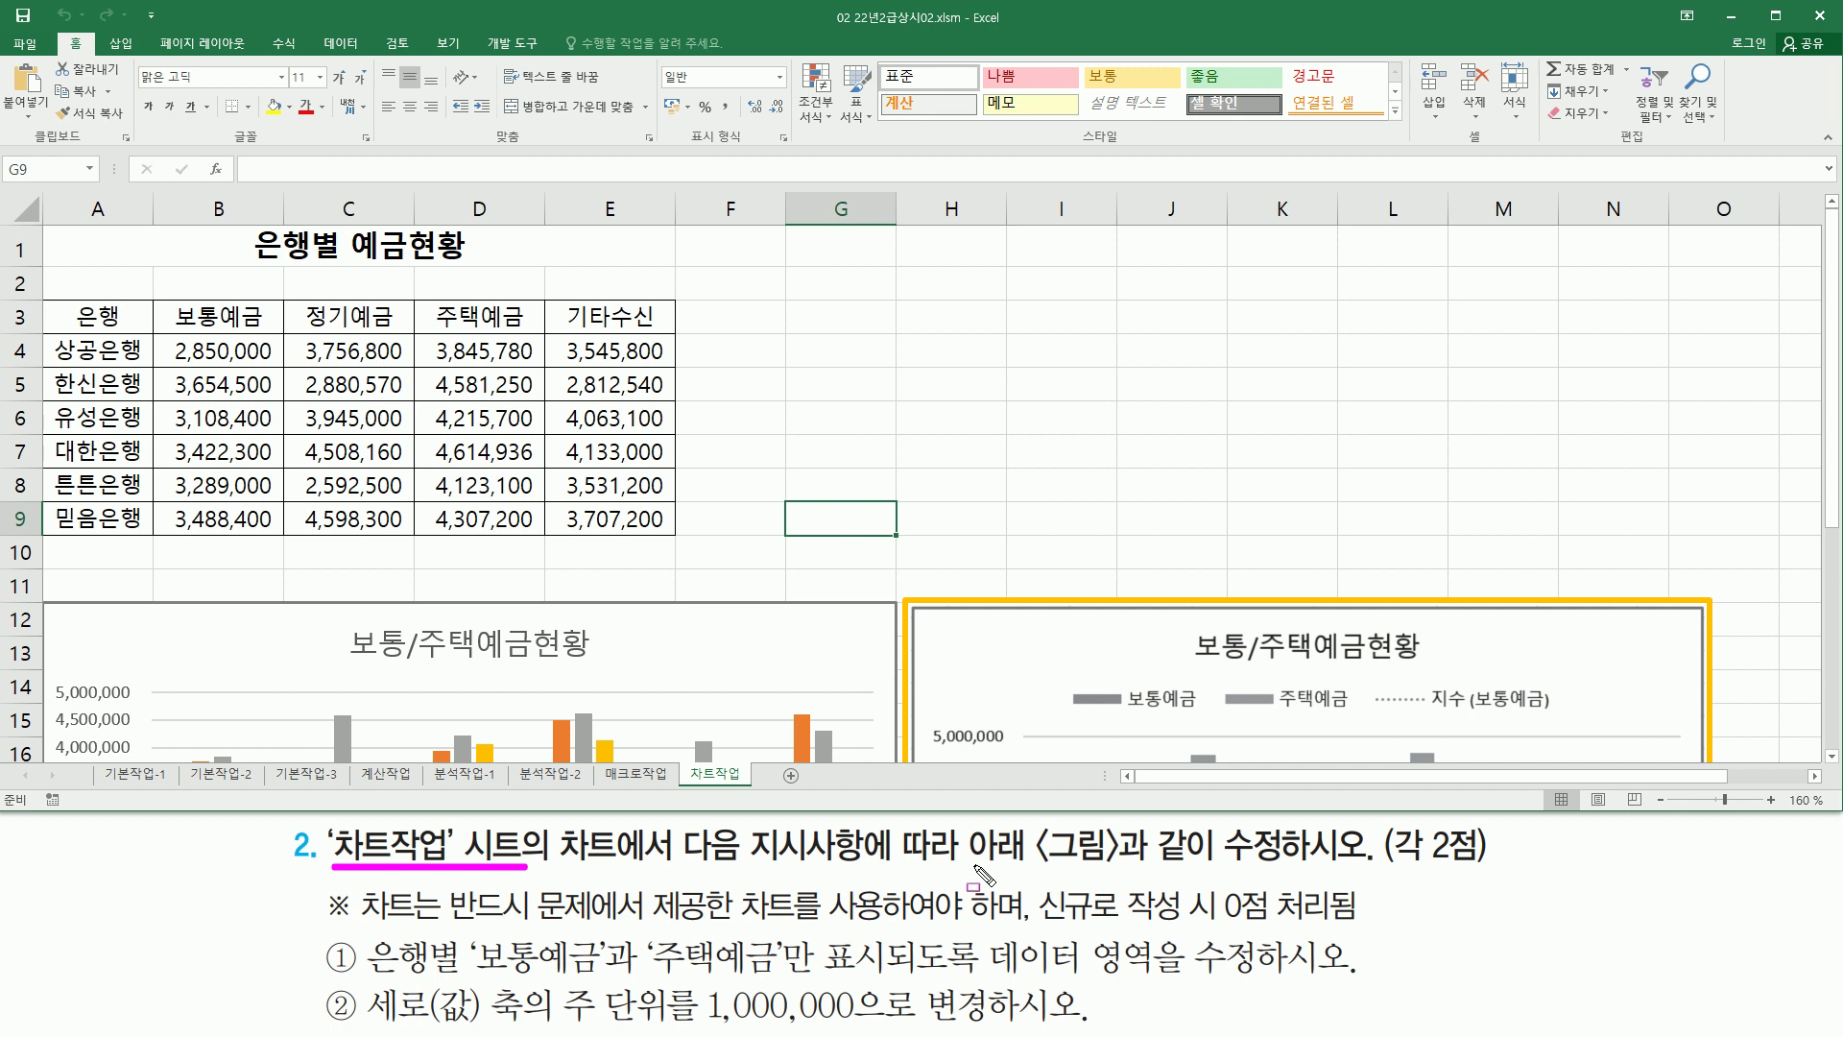
left_click_drag(973, 867, 1483, 871)
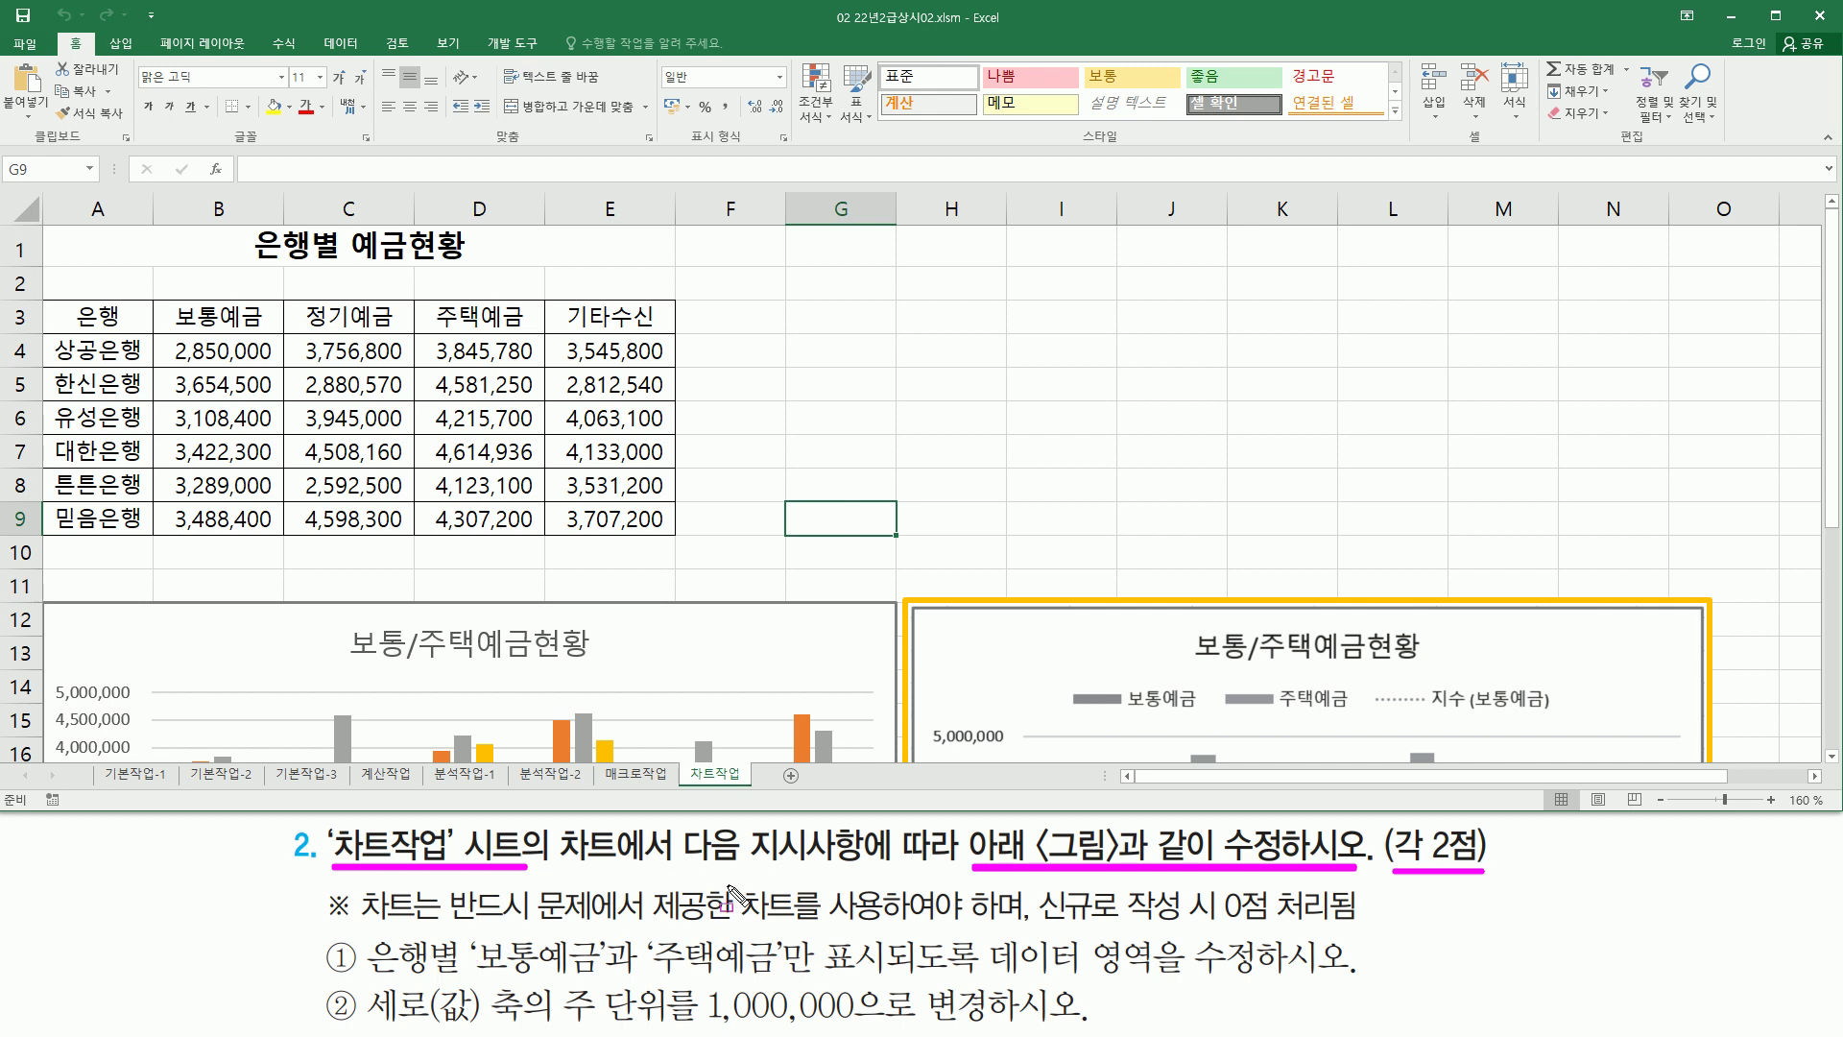
left_click_drag(363, 926, 922, 921)
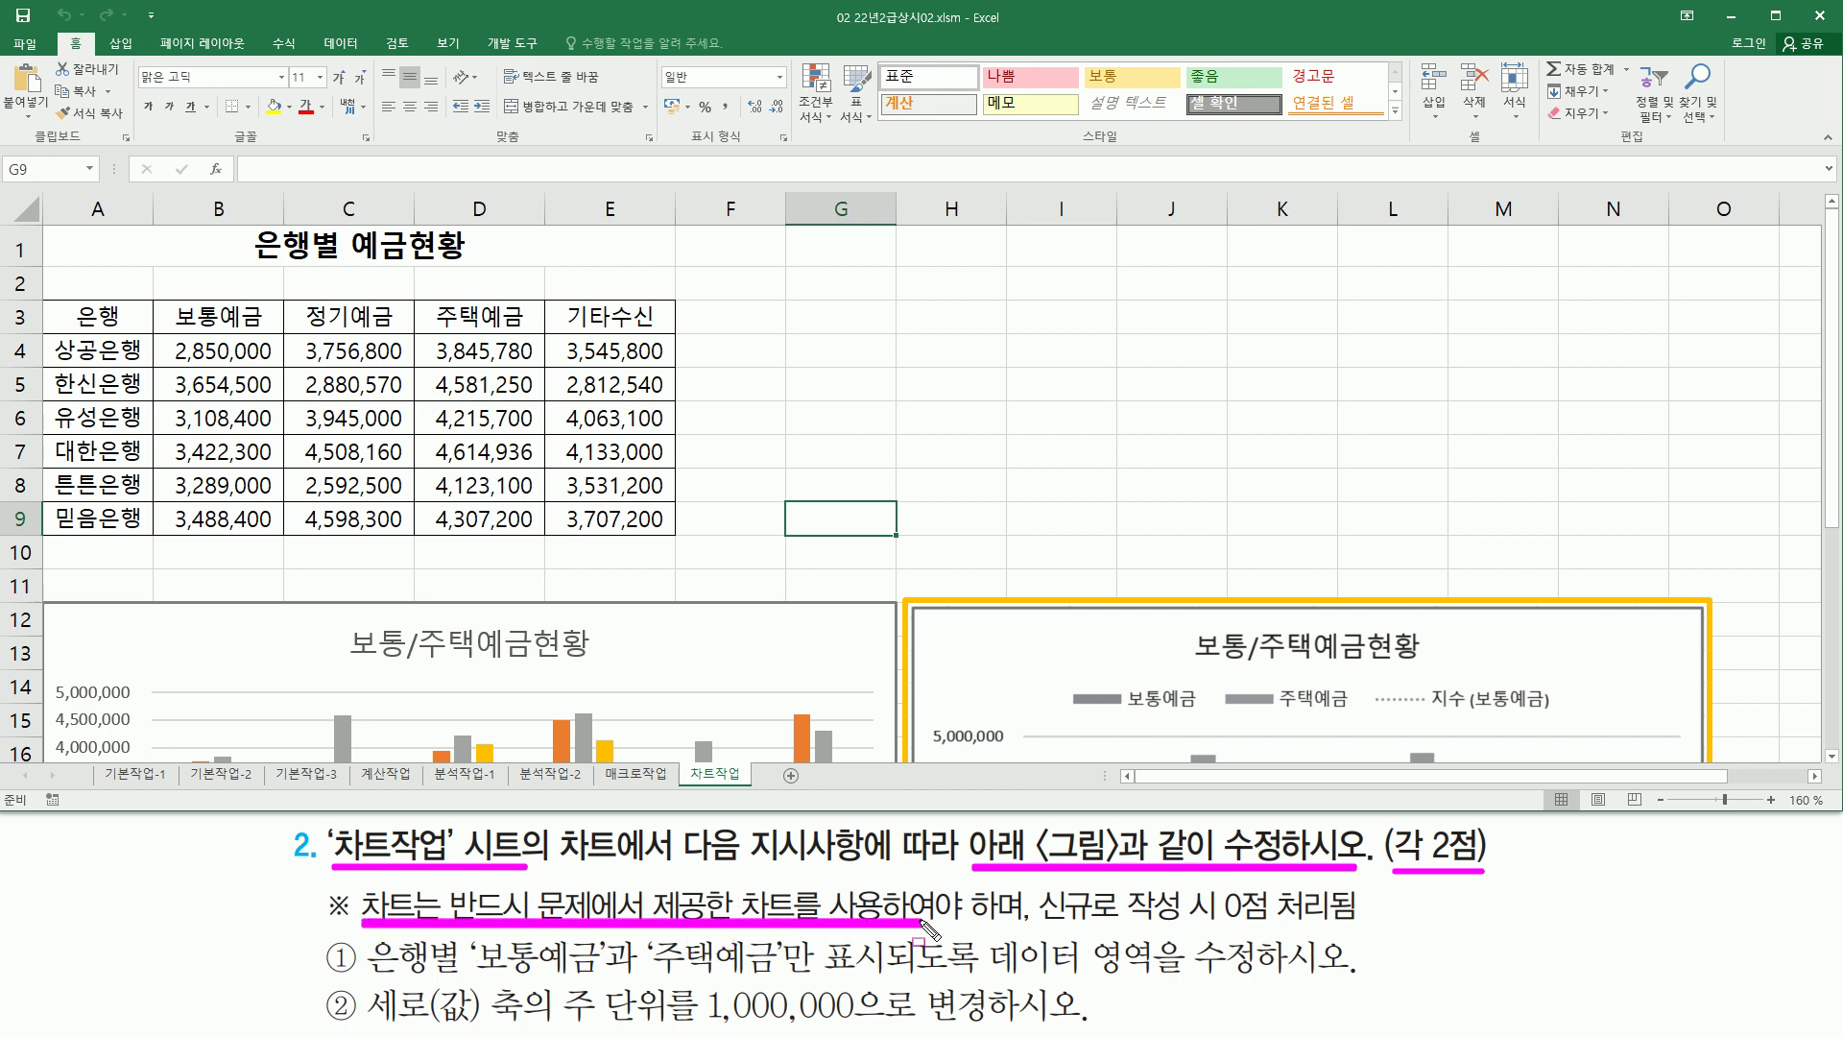
left_click_drag(1037, 927, 1367, 927)
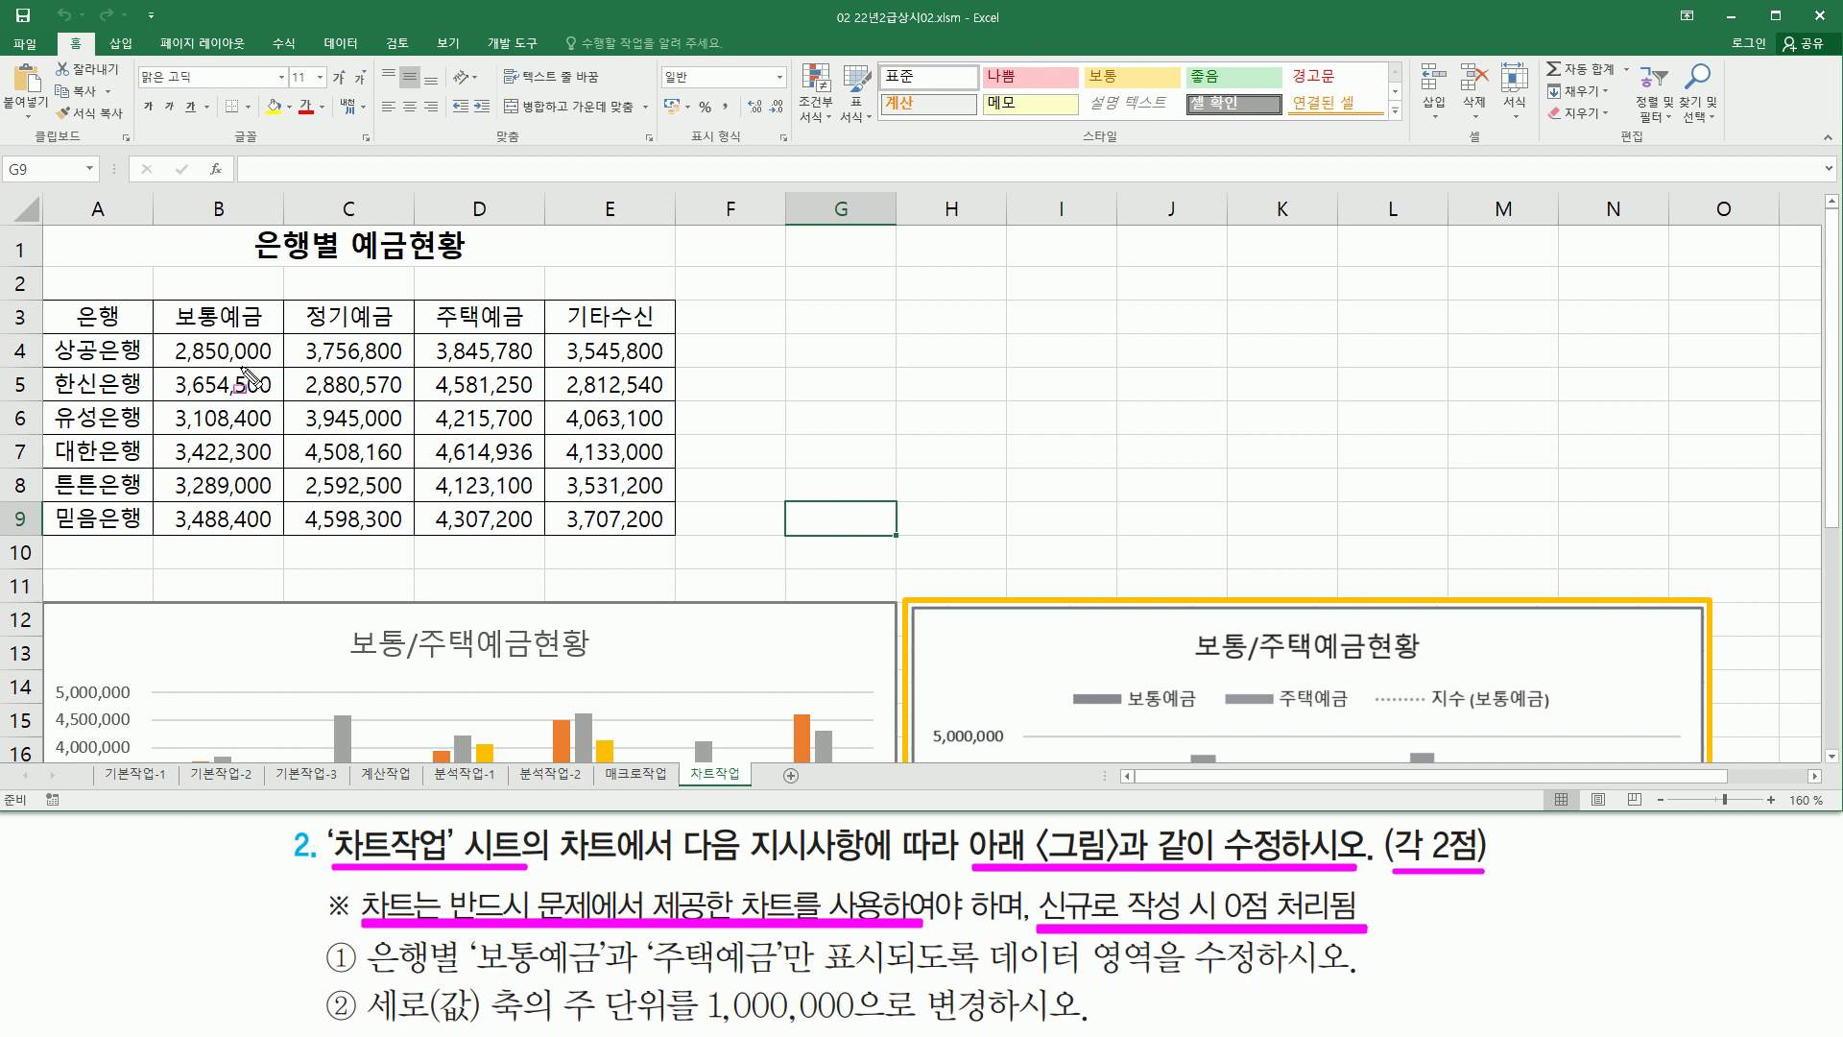
mouse_move(43, 227)
left_mouse_down()
mouse_move(478, 484)
mouse_move(666, 542)
left_mouse_up()
key("Escape")
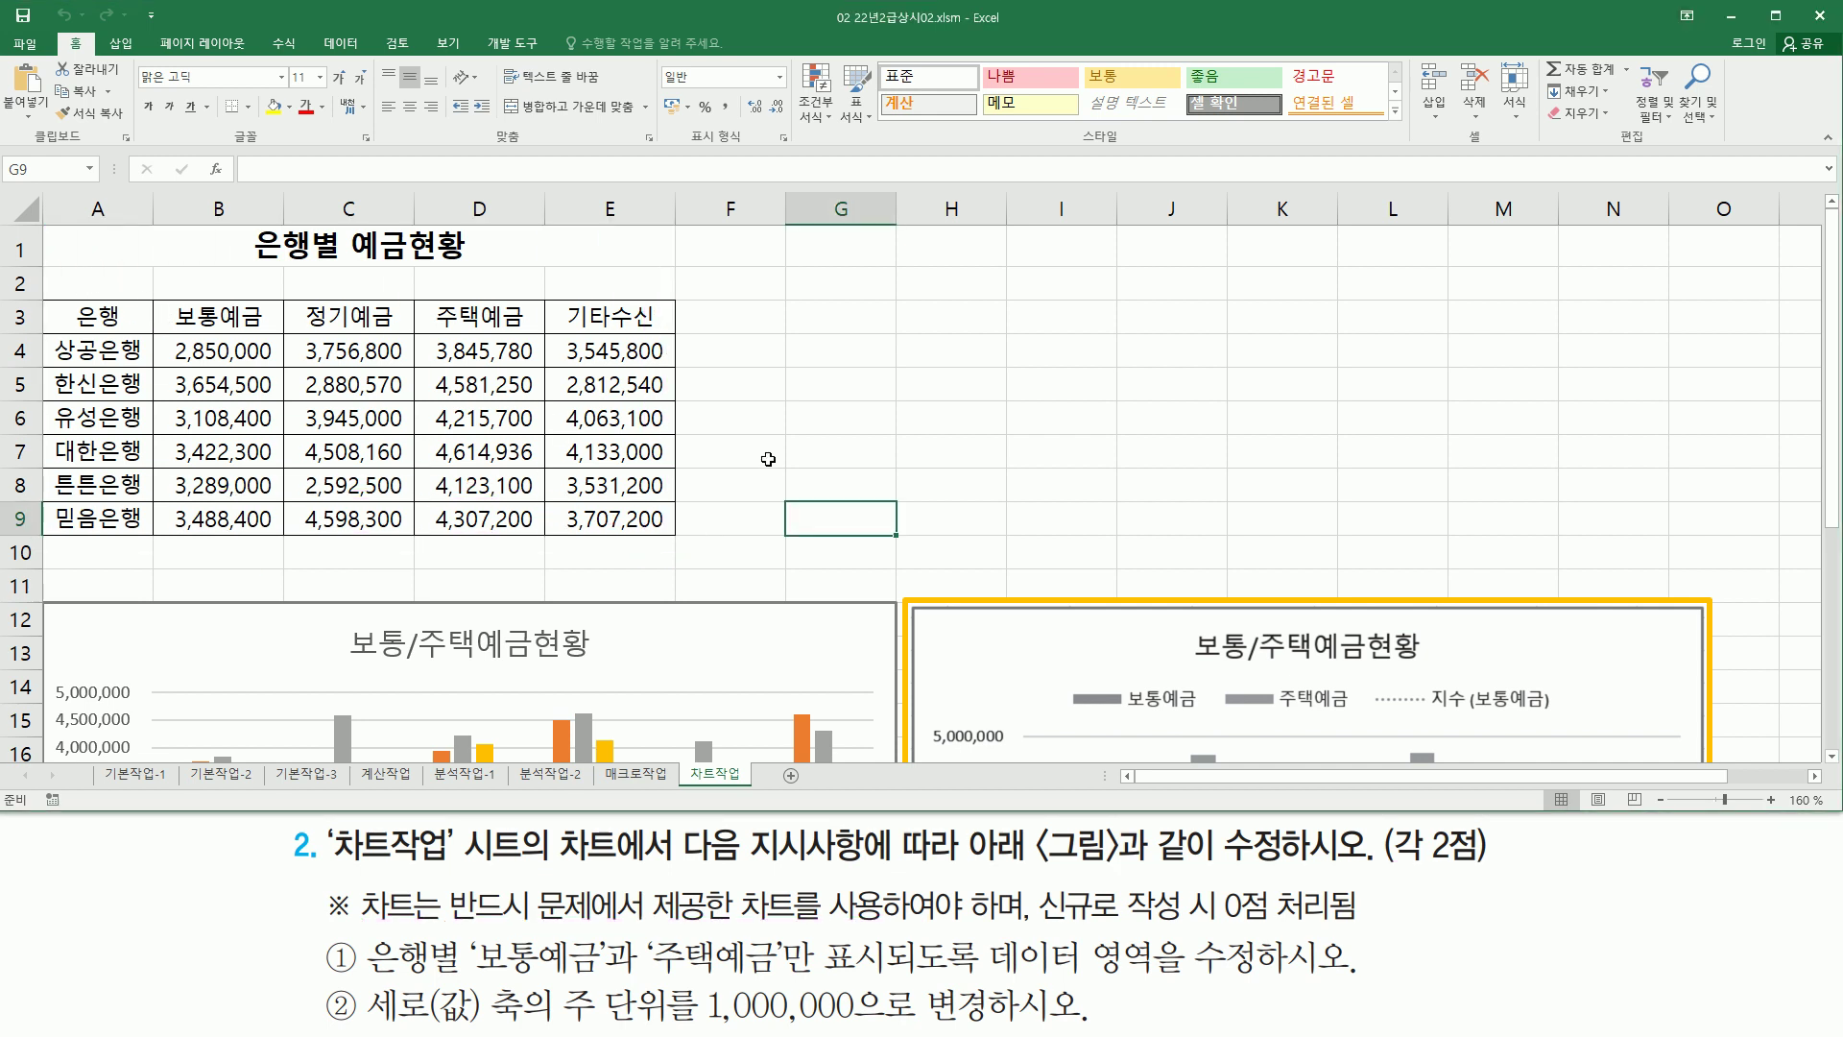
left_click(768, 459)
scroll(746, 484, "down", 3)
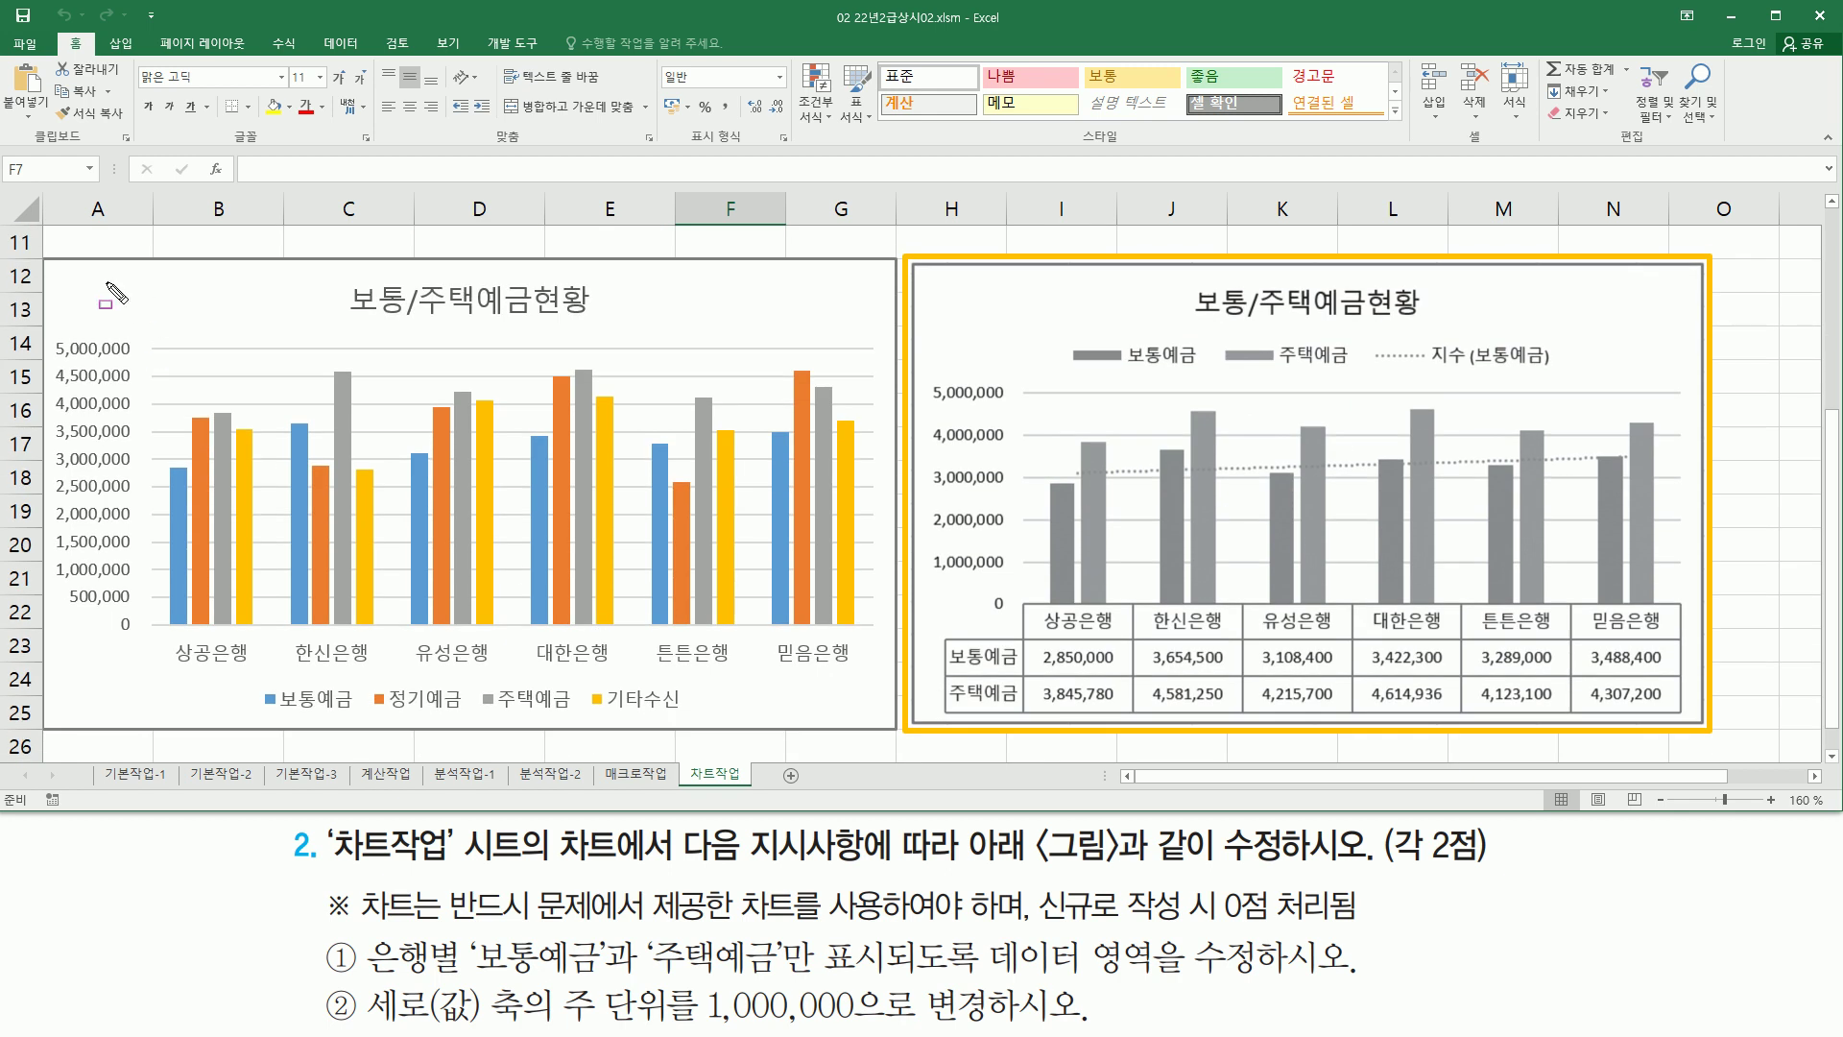
mouse_move(61, 261)
left_mouse_down()
mouse_move(565, 672)
mouse_move(872, 730)
left_mouse_up()
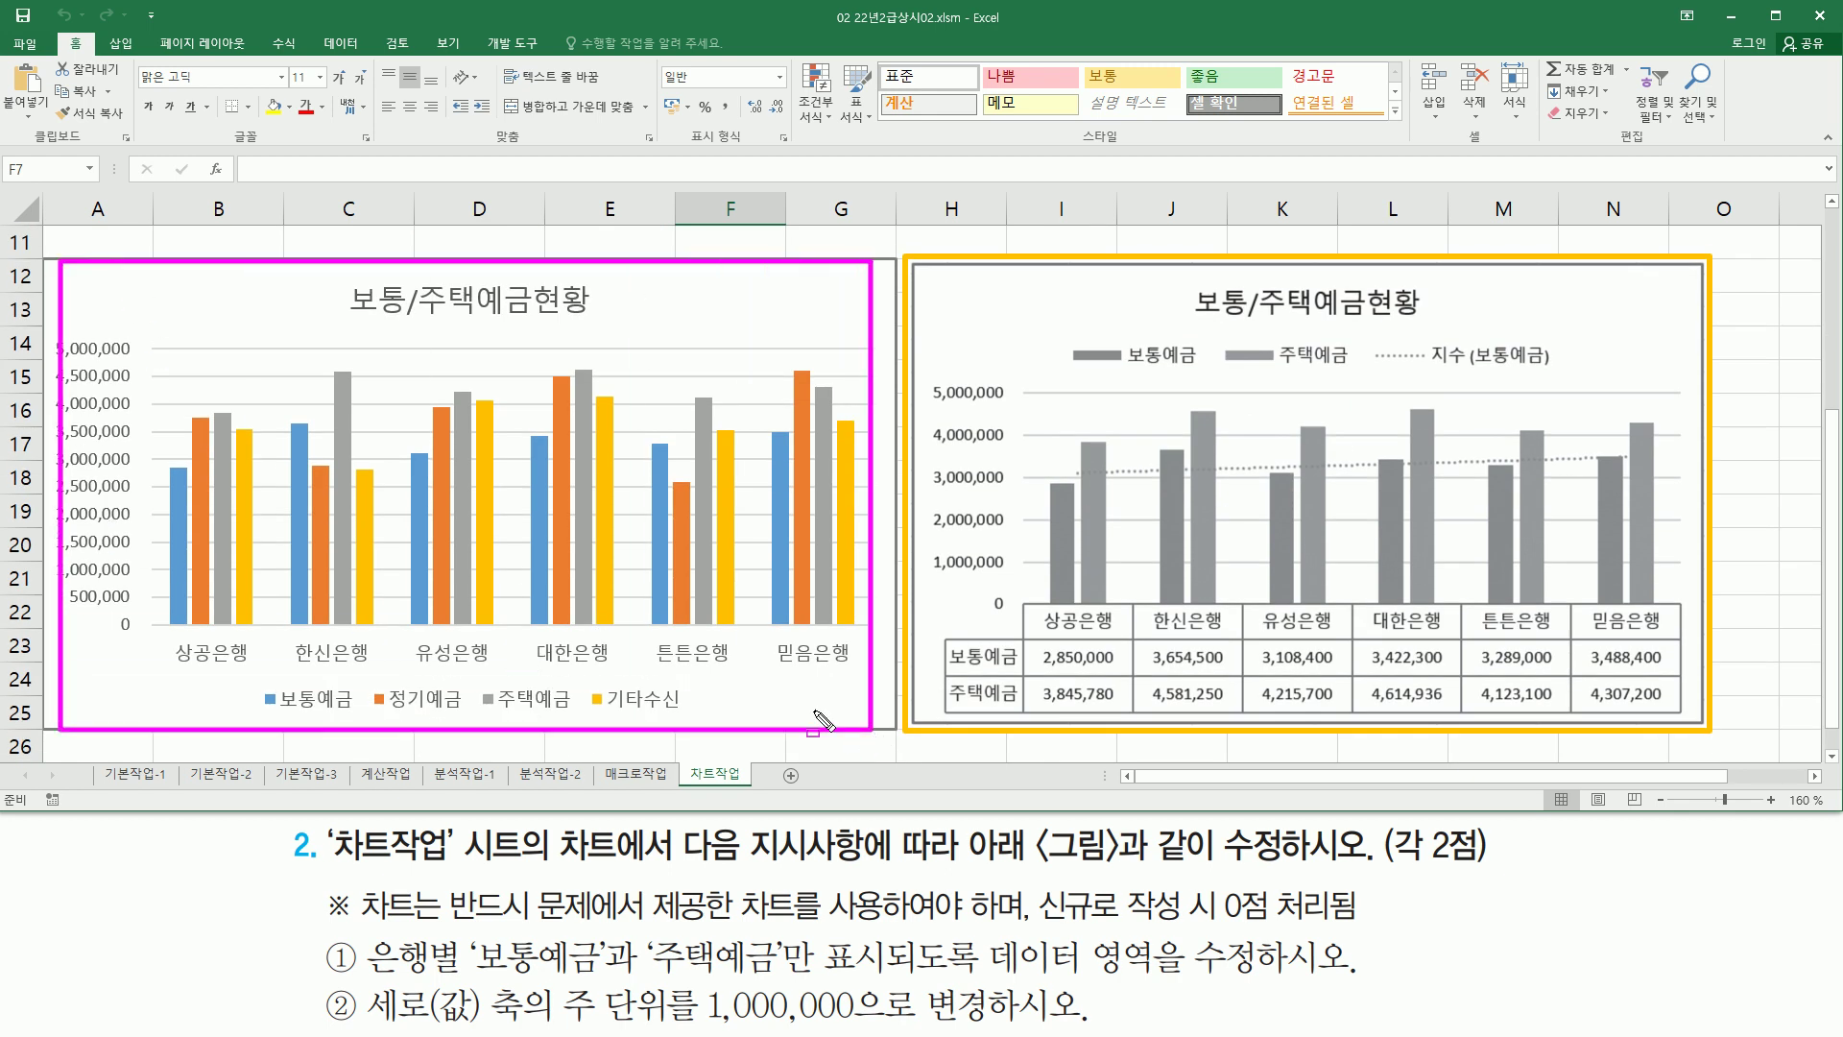
left_click_drag(818, 474, 1040, 474)
mouse_move(913, 258)
left_mouse_down()
mouse_move(1599, 624)
mouse_move(1704, 720)
left_mouse_up()
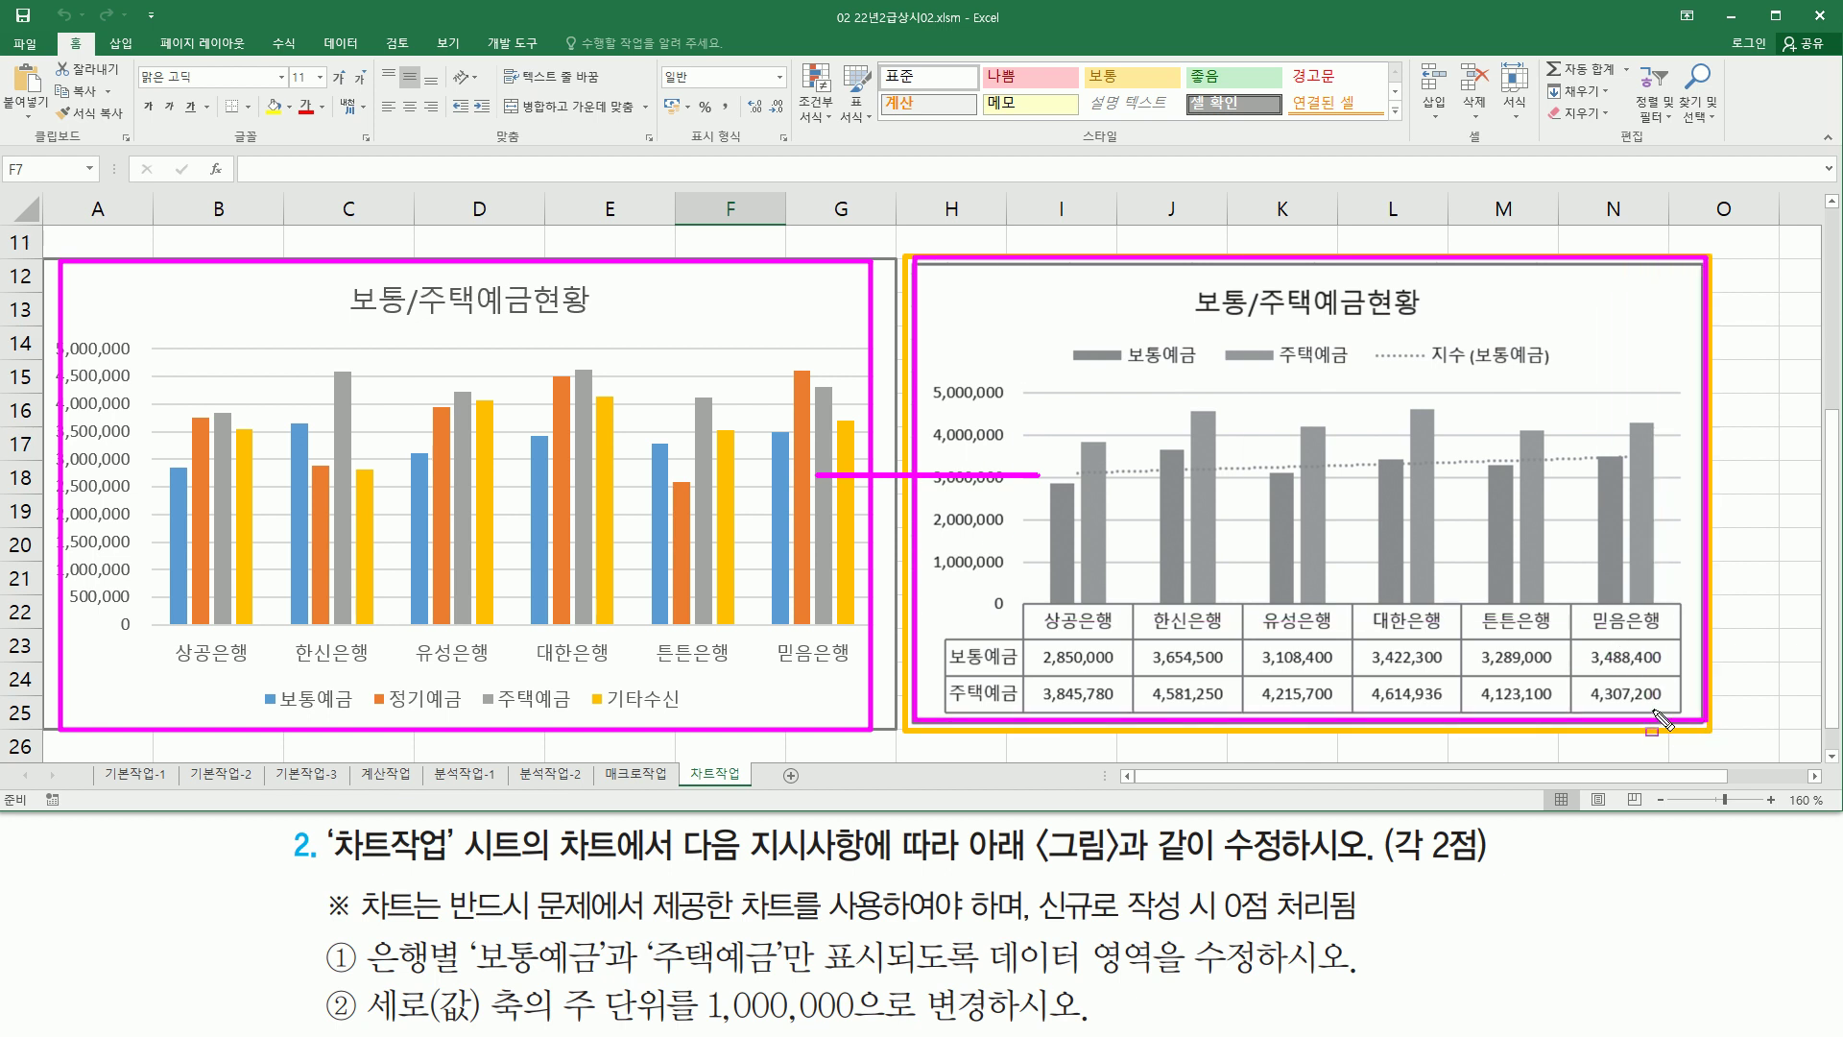
key("Escape")
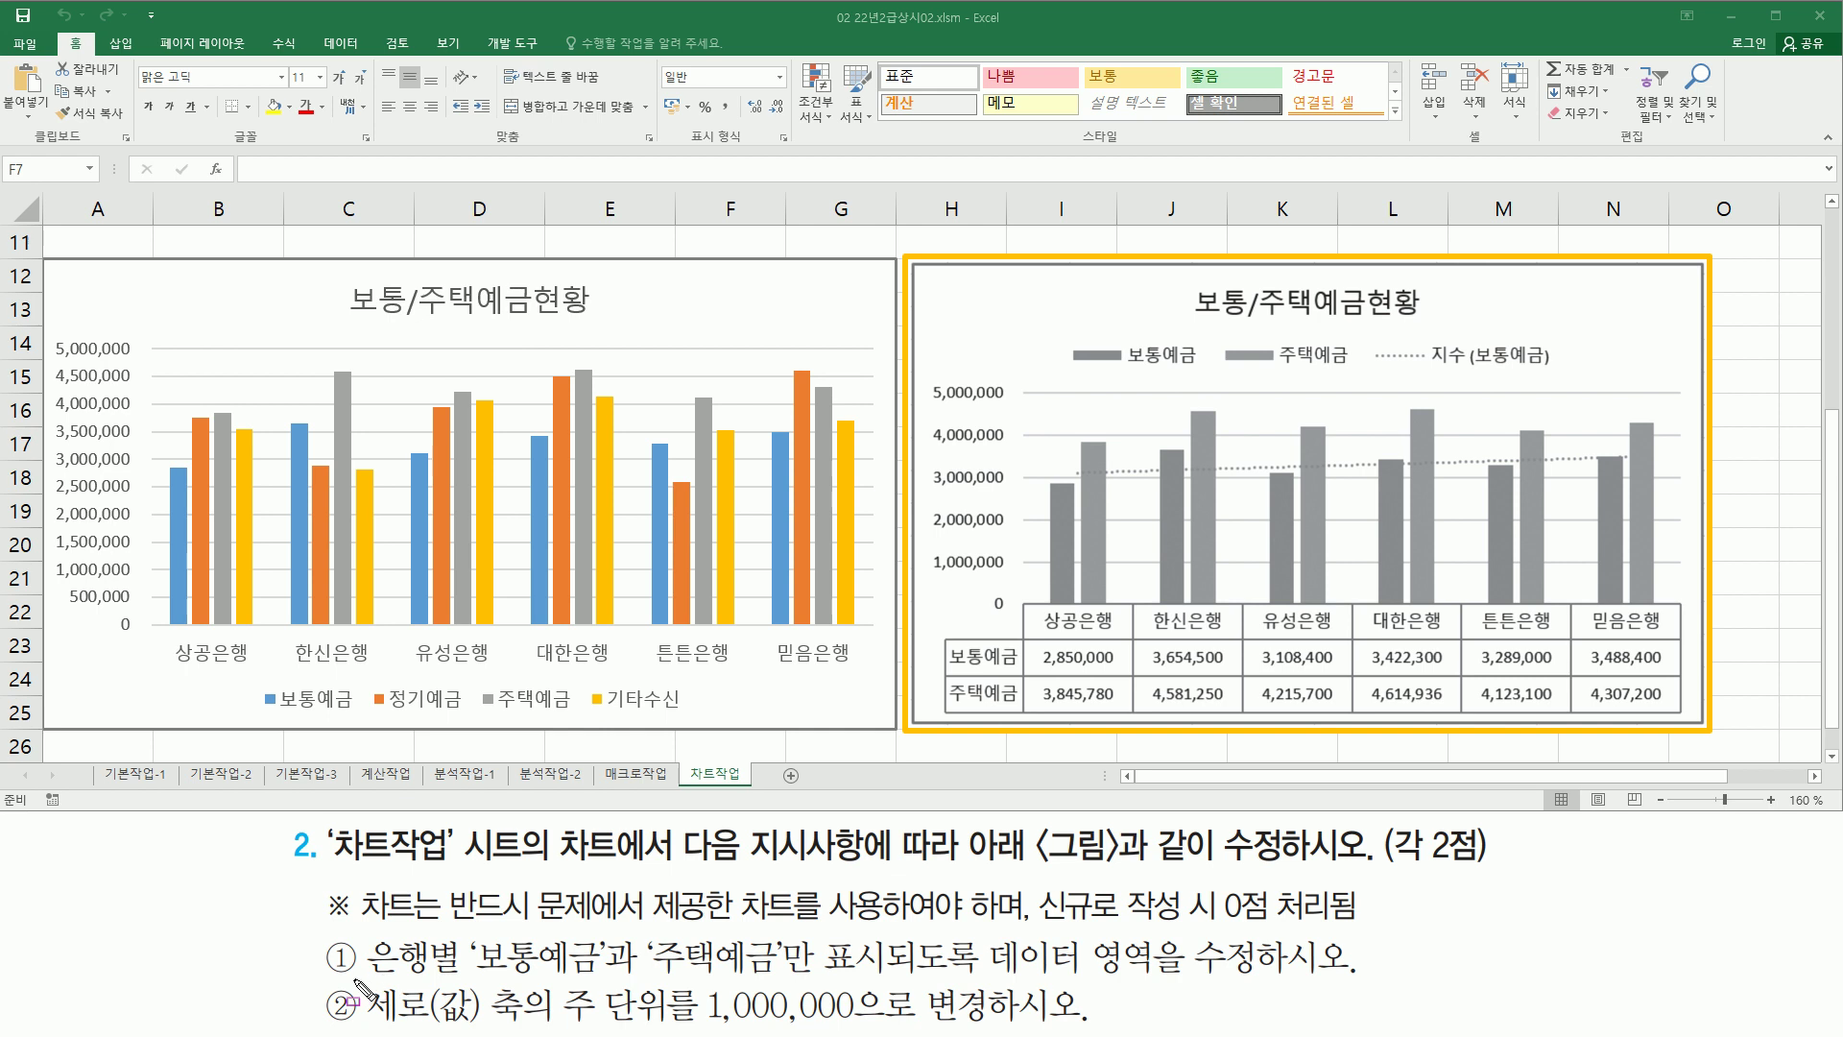
mouse_move(353, 978)
left_mouse_down()
mouse_move(826, 989)
mouse_move(823, 938)
left_mouse_up()
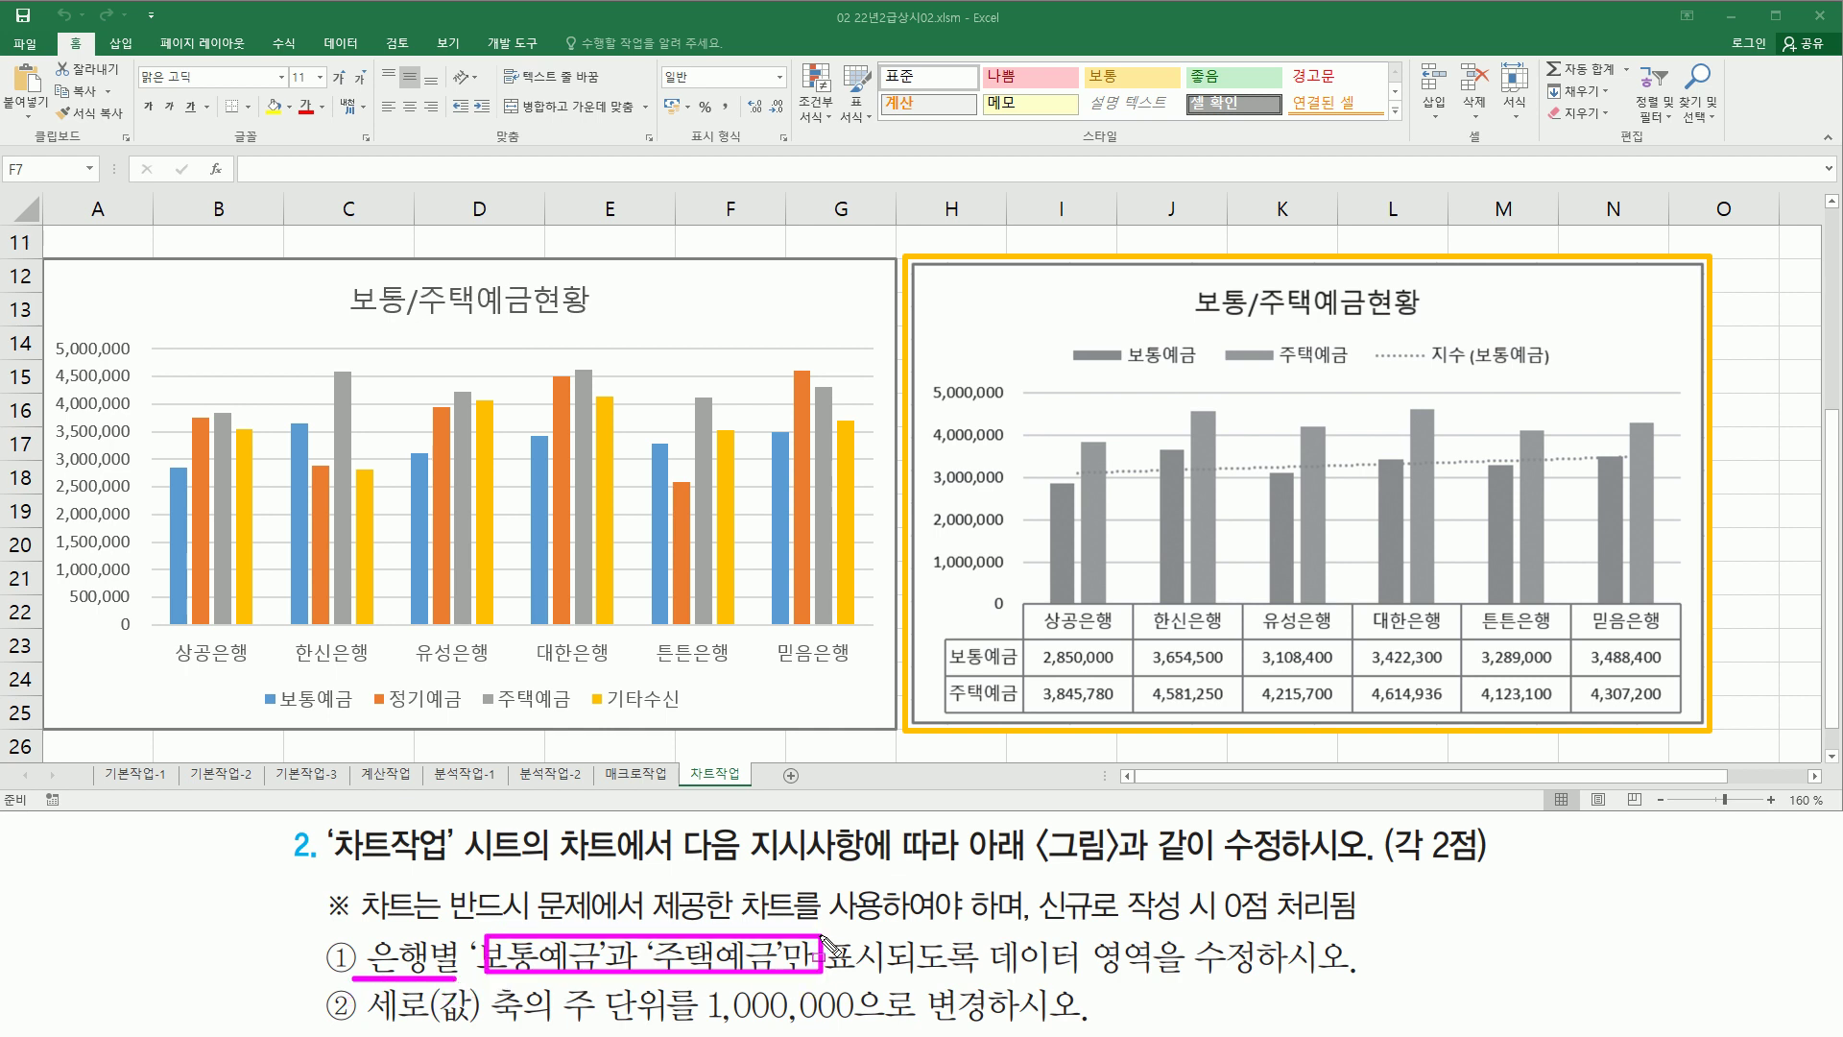
Compare the chart's data series with the instruction to show only 보통예금 and 주택예금 for each bank.
left_click_drag(993, 972, 1329, 974)
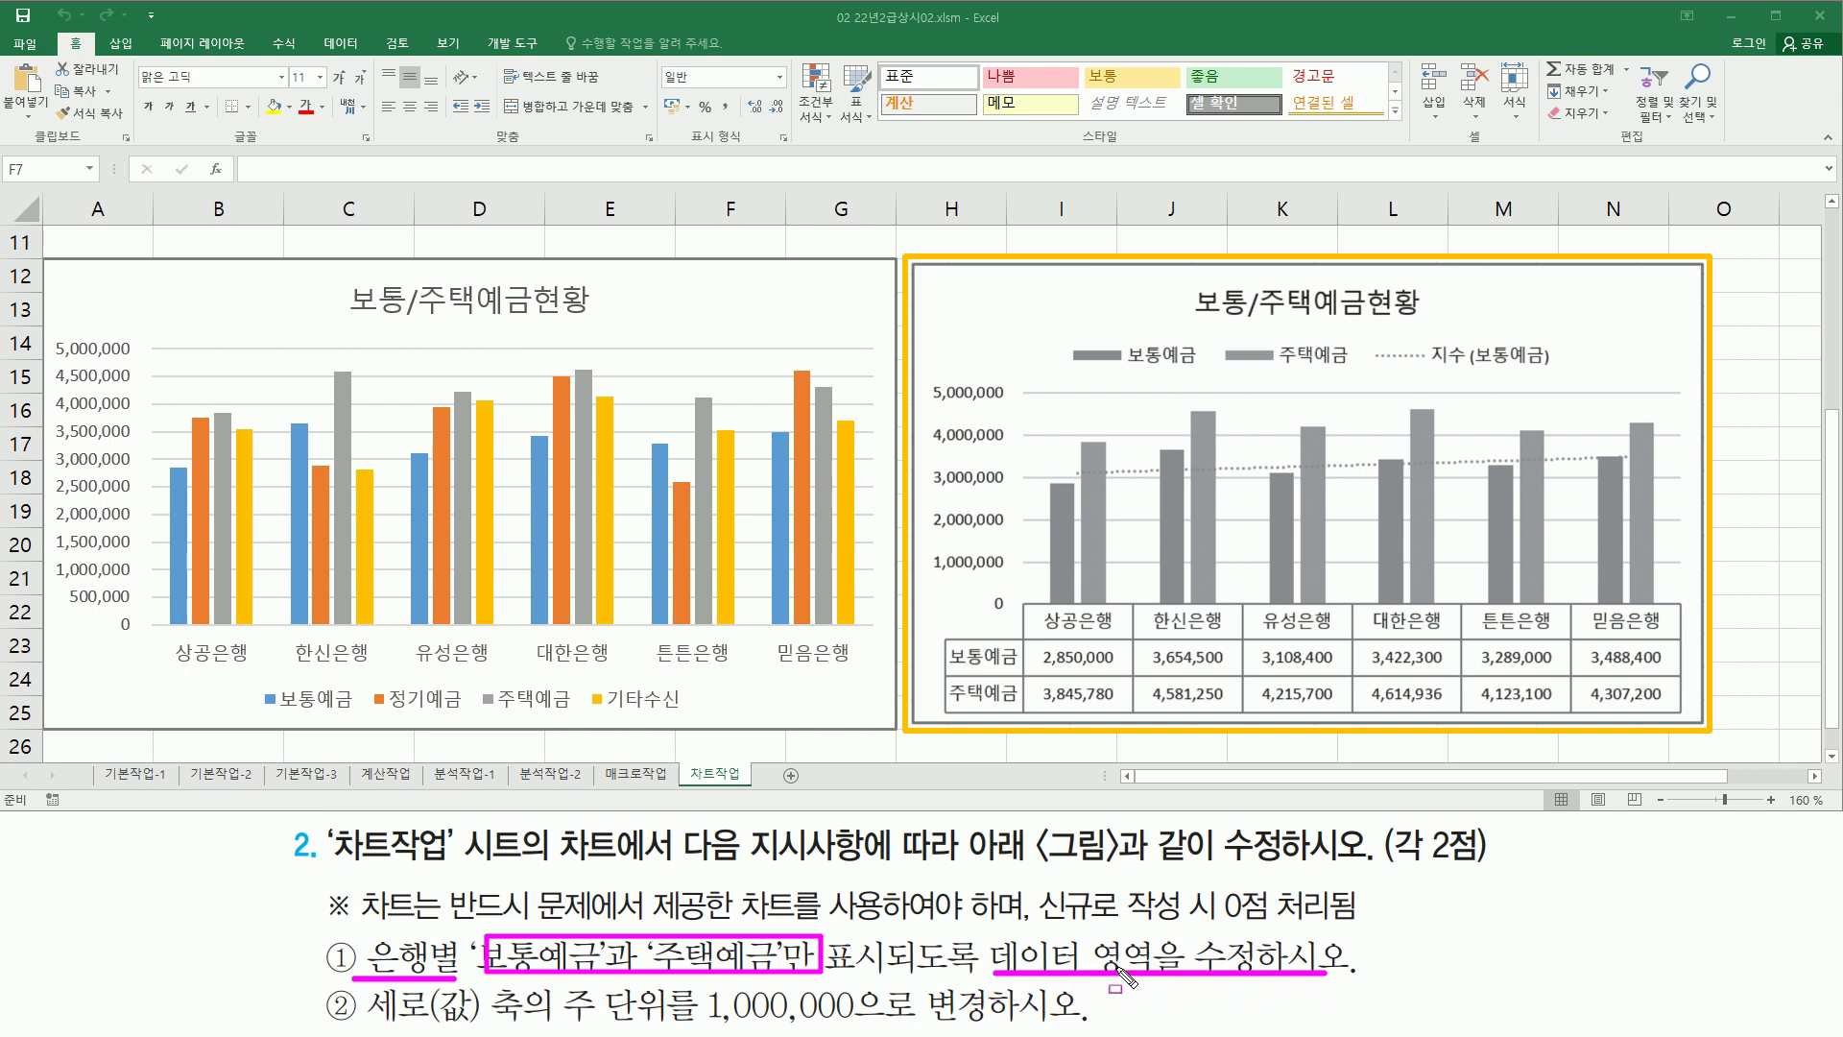
mouse_move(51, 261)
left_mouse_down()
mouse_move(361, 631)
mouse_move(885, 733)
left_mouse_up()
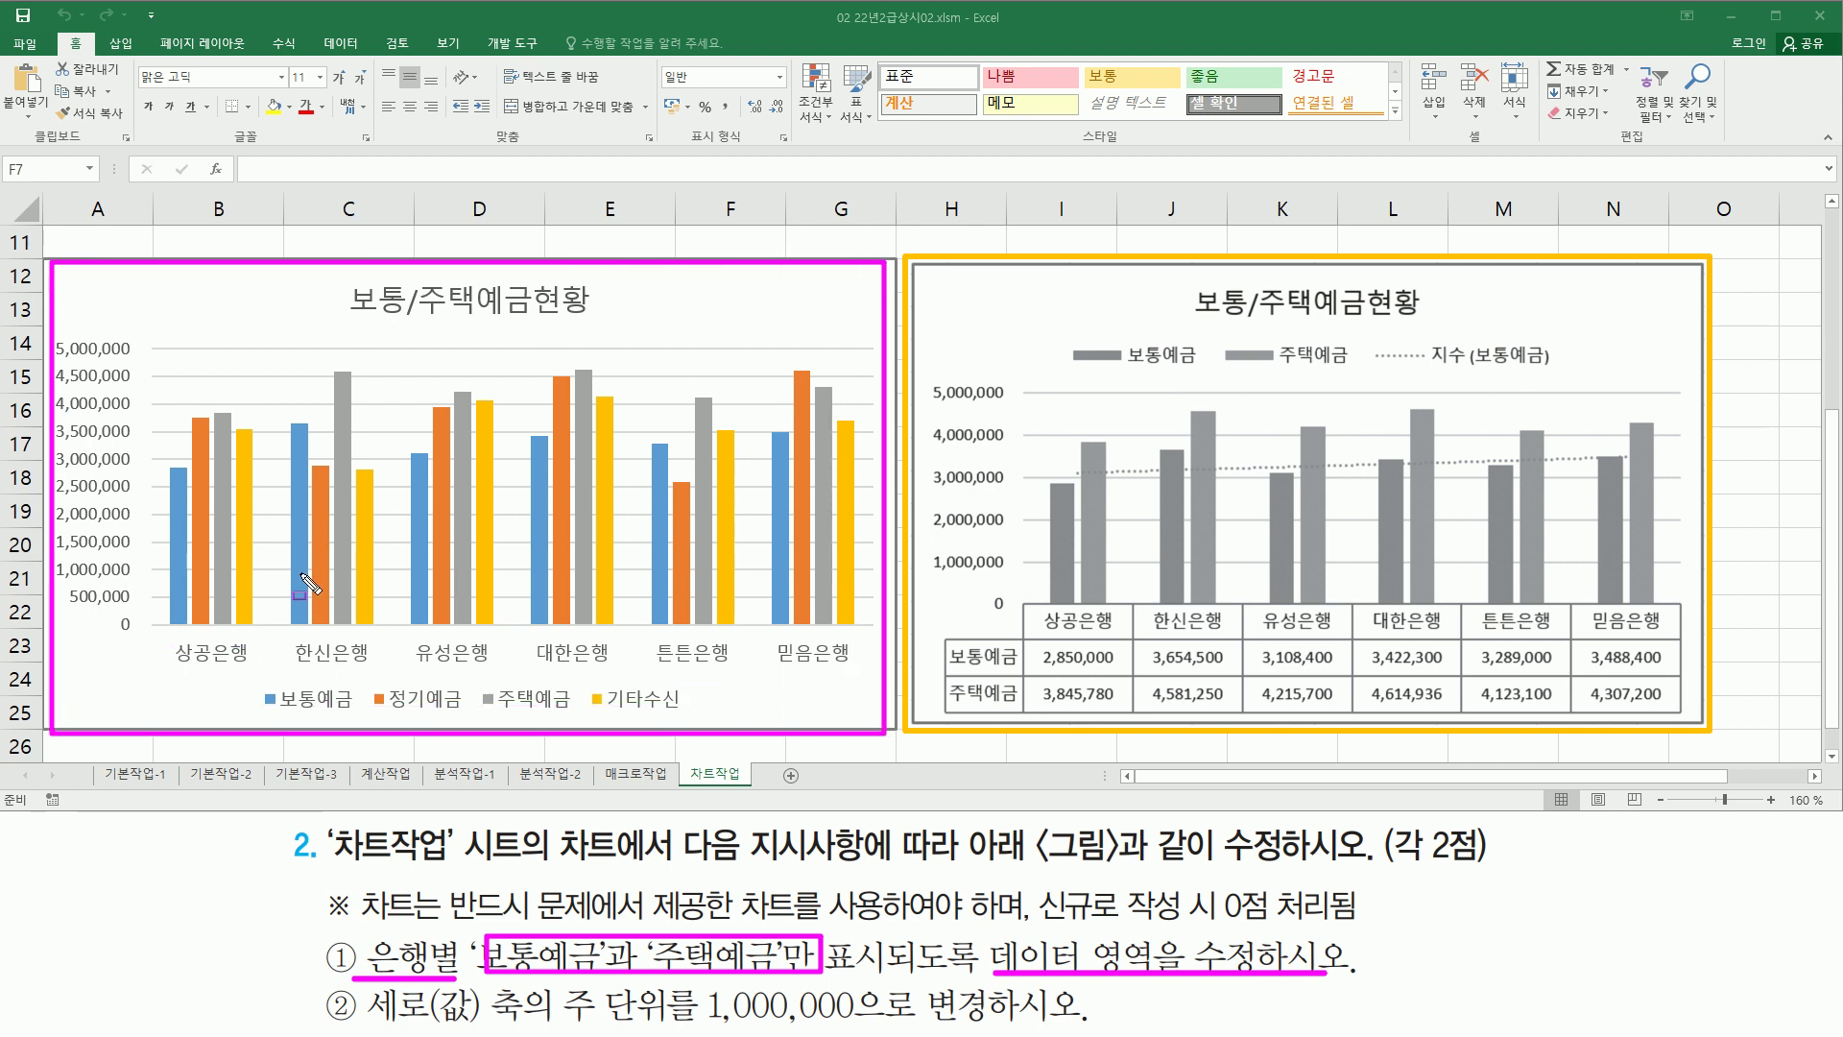
left_click_drag(260, 714, 696, 711)
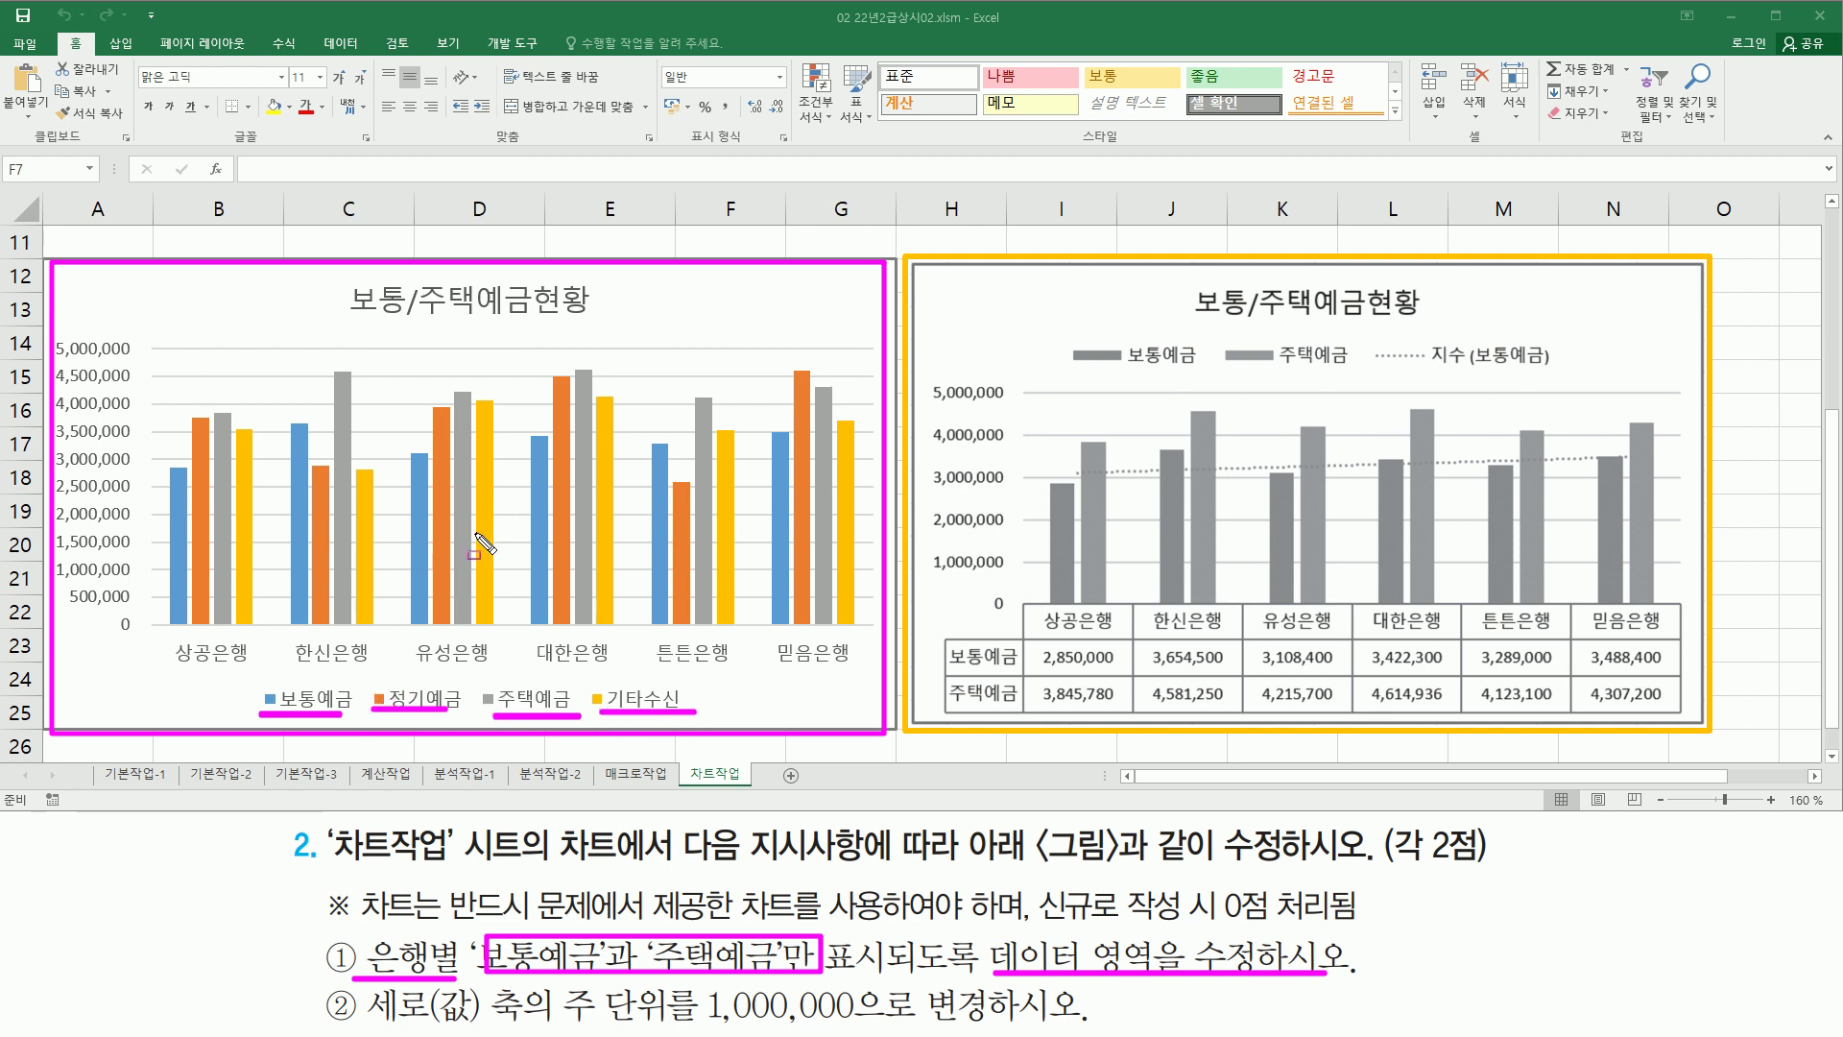
key("Escape")
key("ctrl+2")
left_click_drag(262, 682, 356, 715)
mouse_move(481, 679)
left_mouse_down()
mouse_move(488, 717)
mouse_move(575, 716)
left_mouse_up()
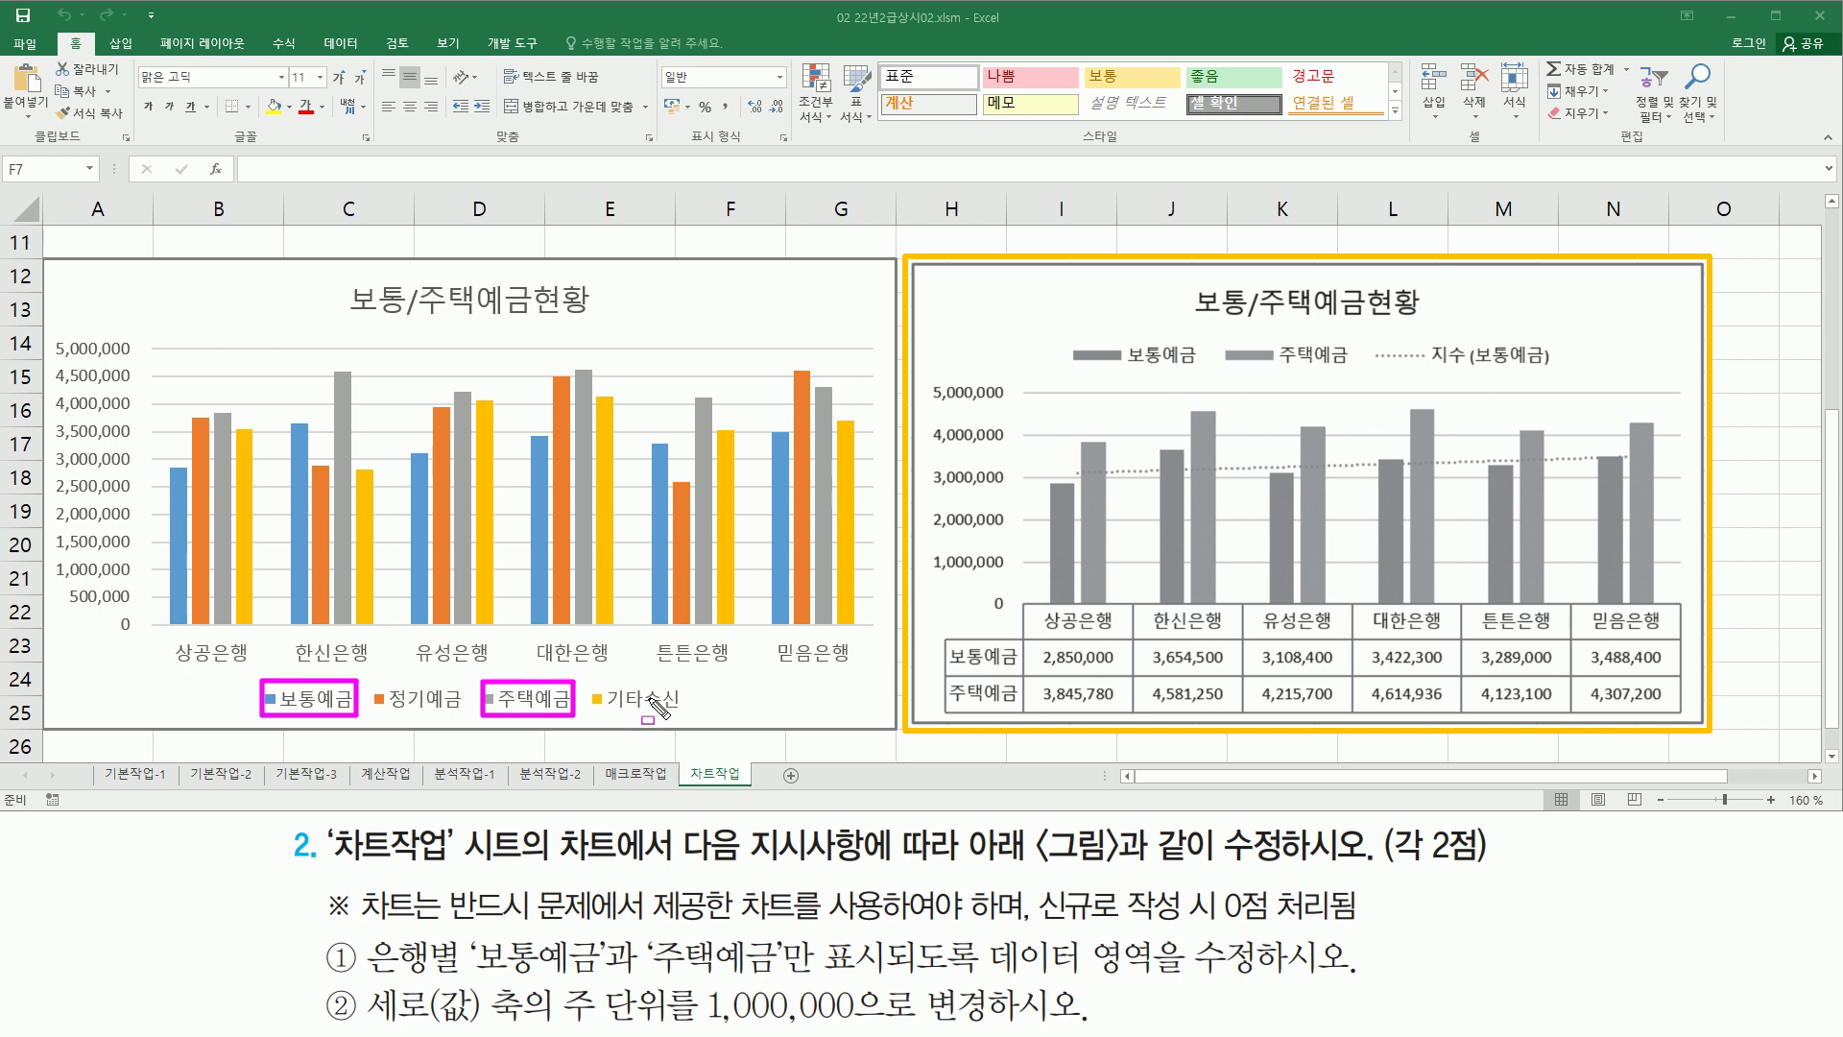
key("Escape")
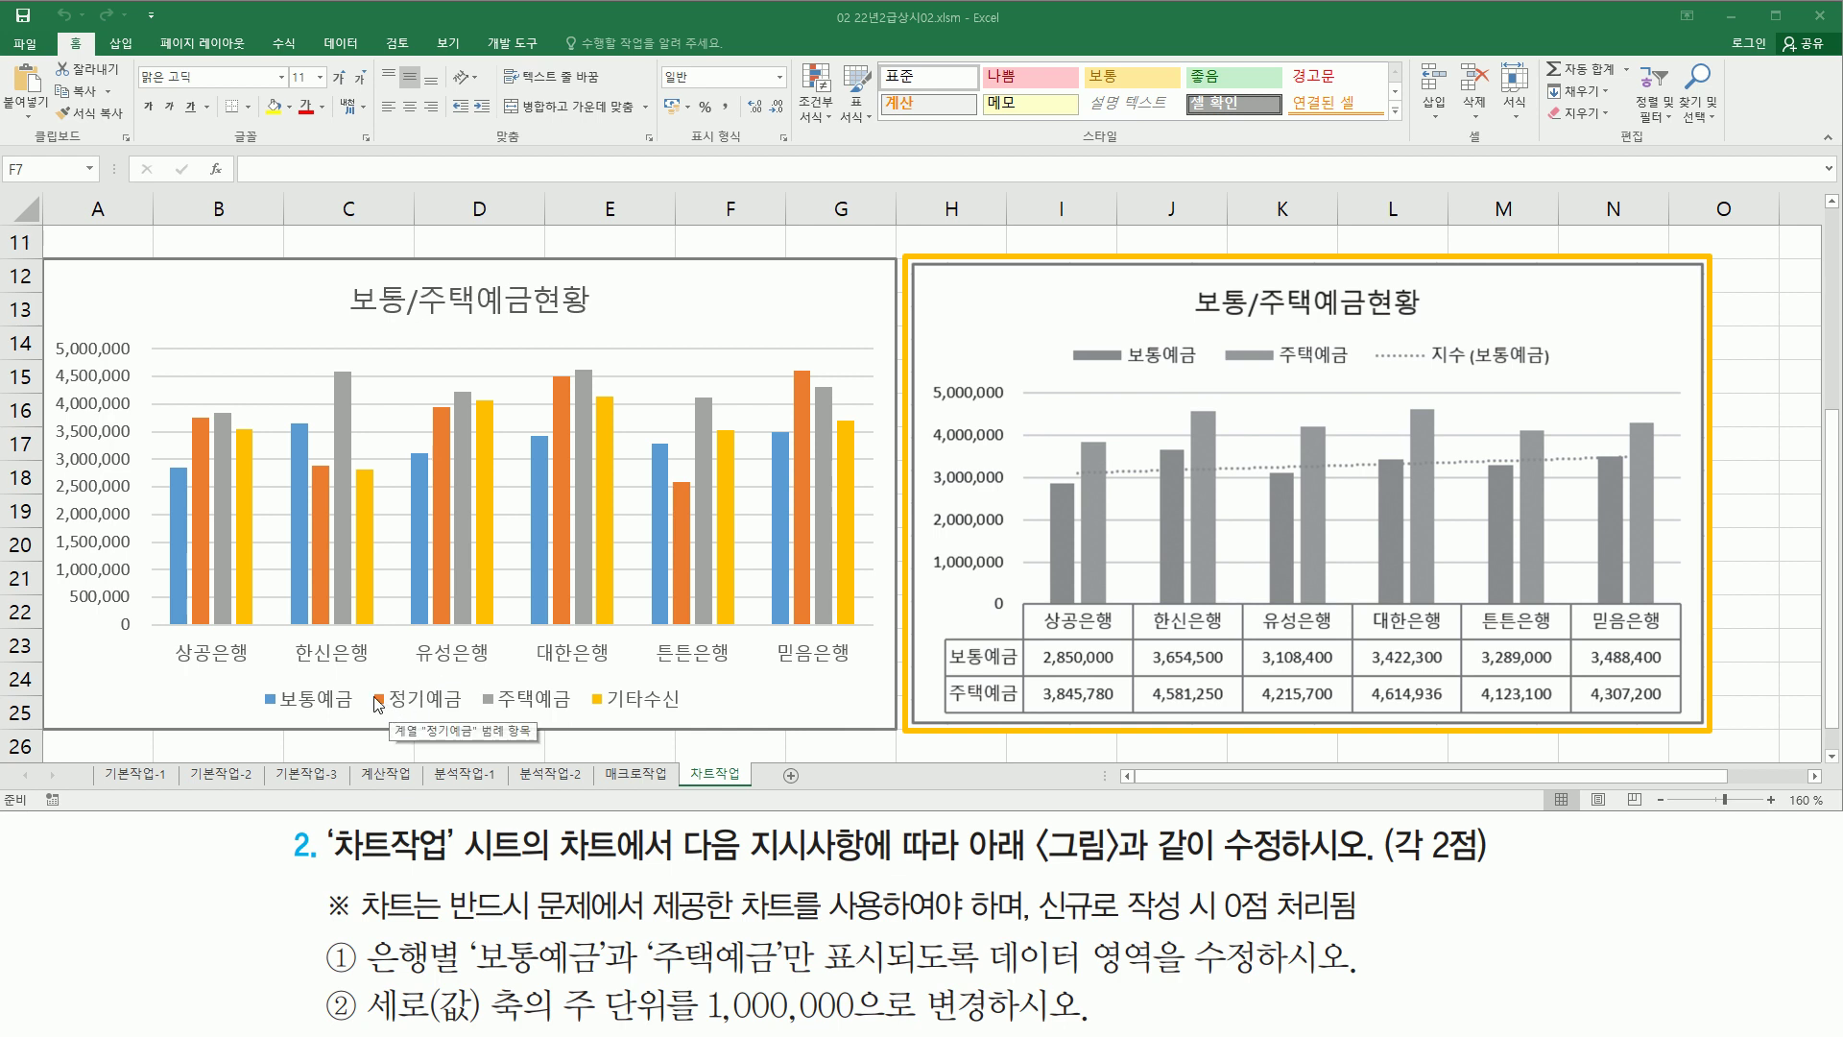
Delete the 정기예금 and 기타수신 series from the existing chart, keeping only 보통예금 and 주택예금.
left_click(320, 495)
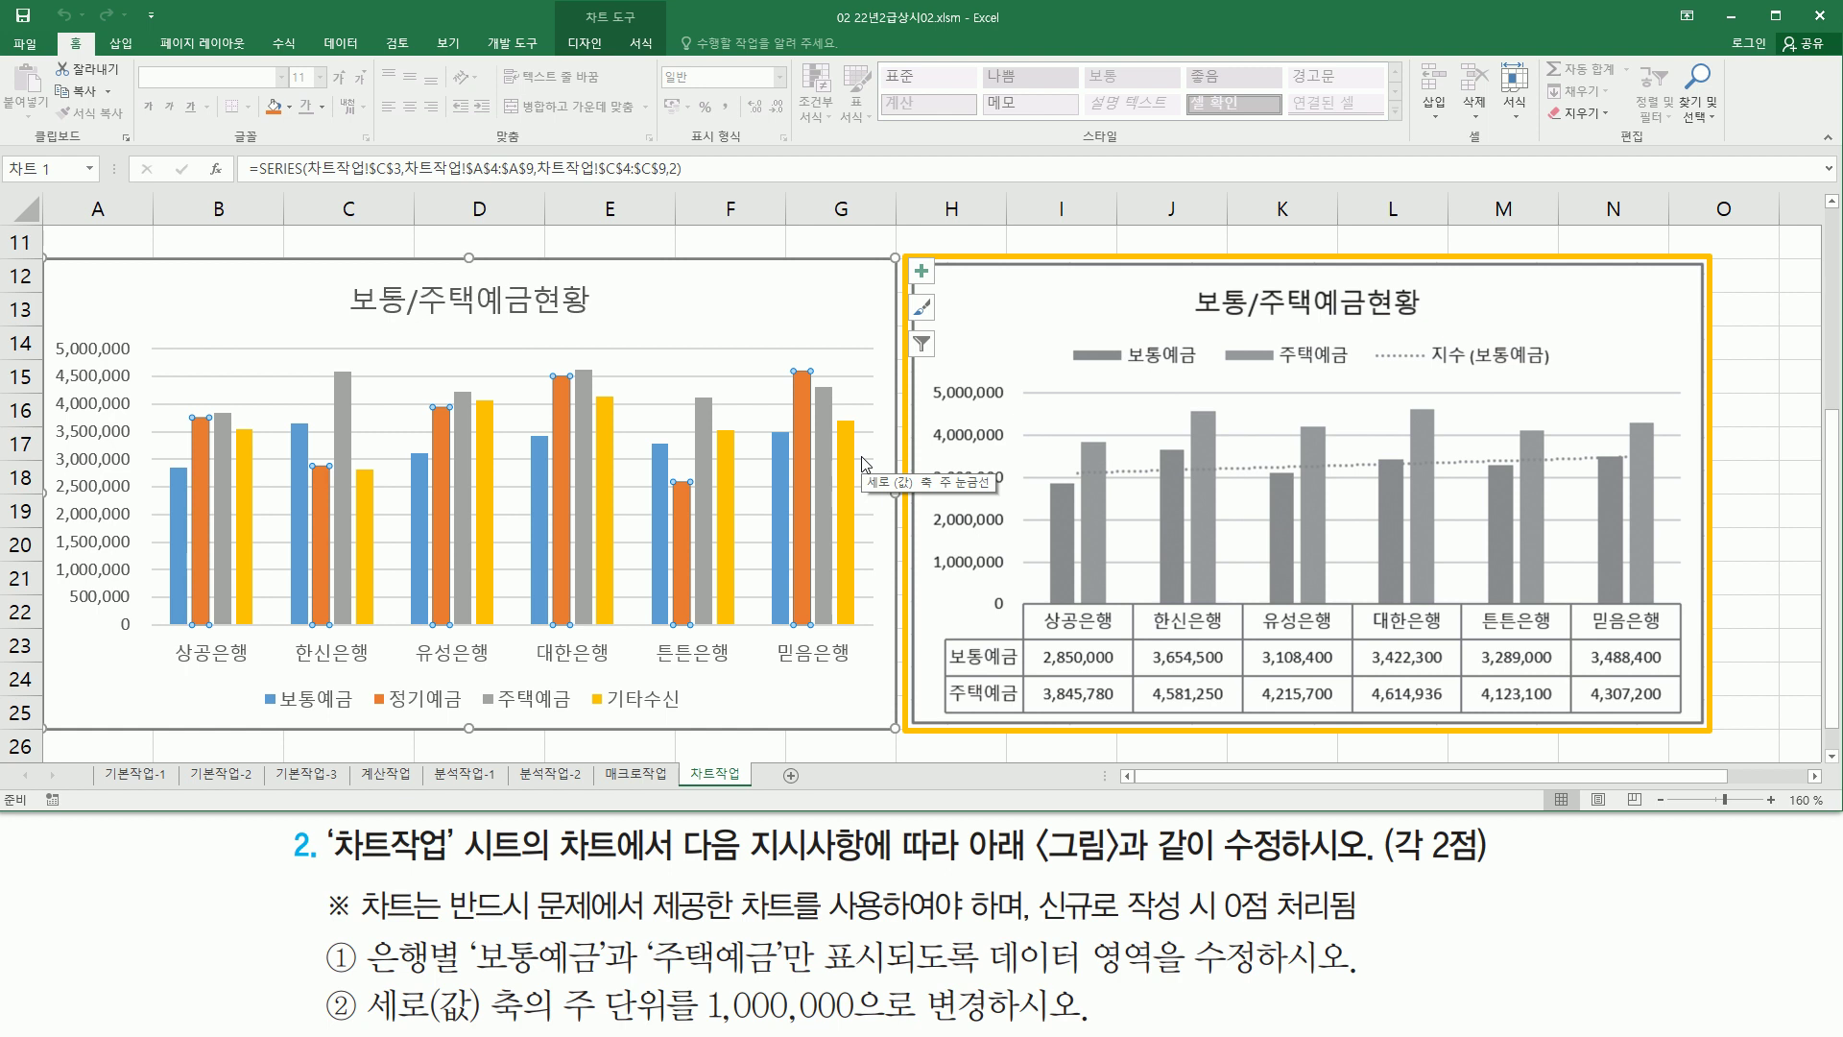
key("Delete")
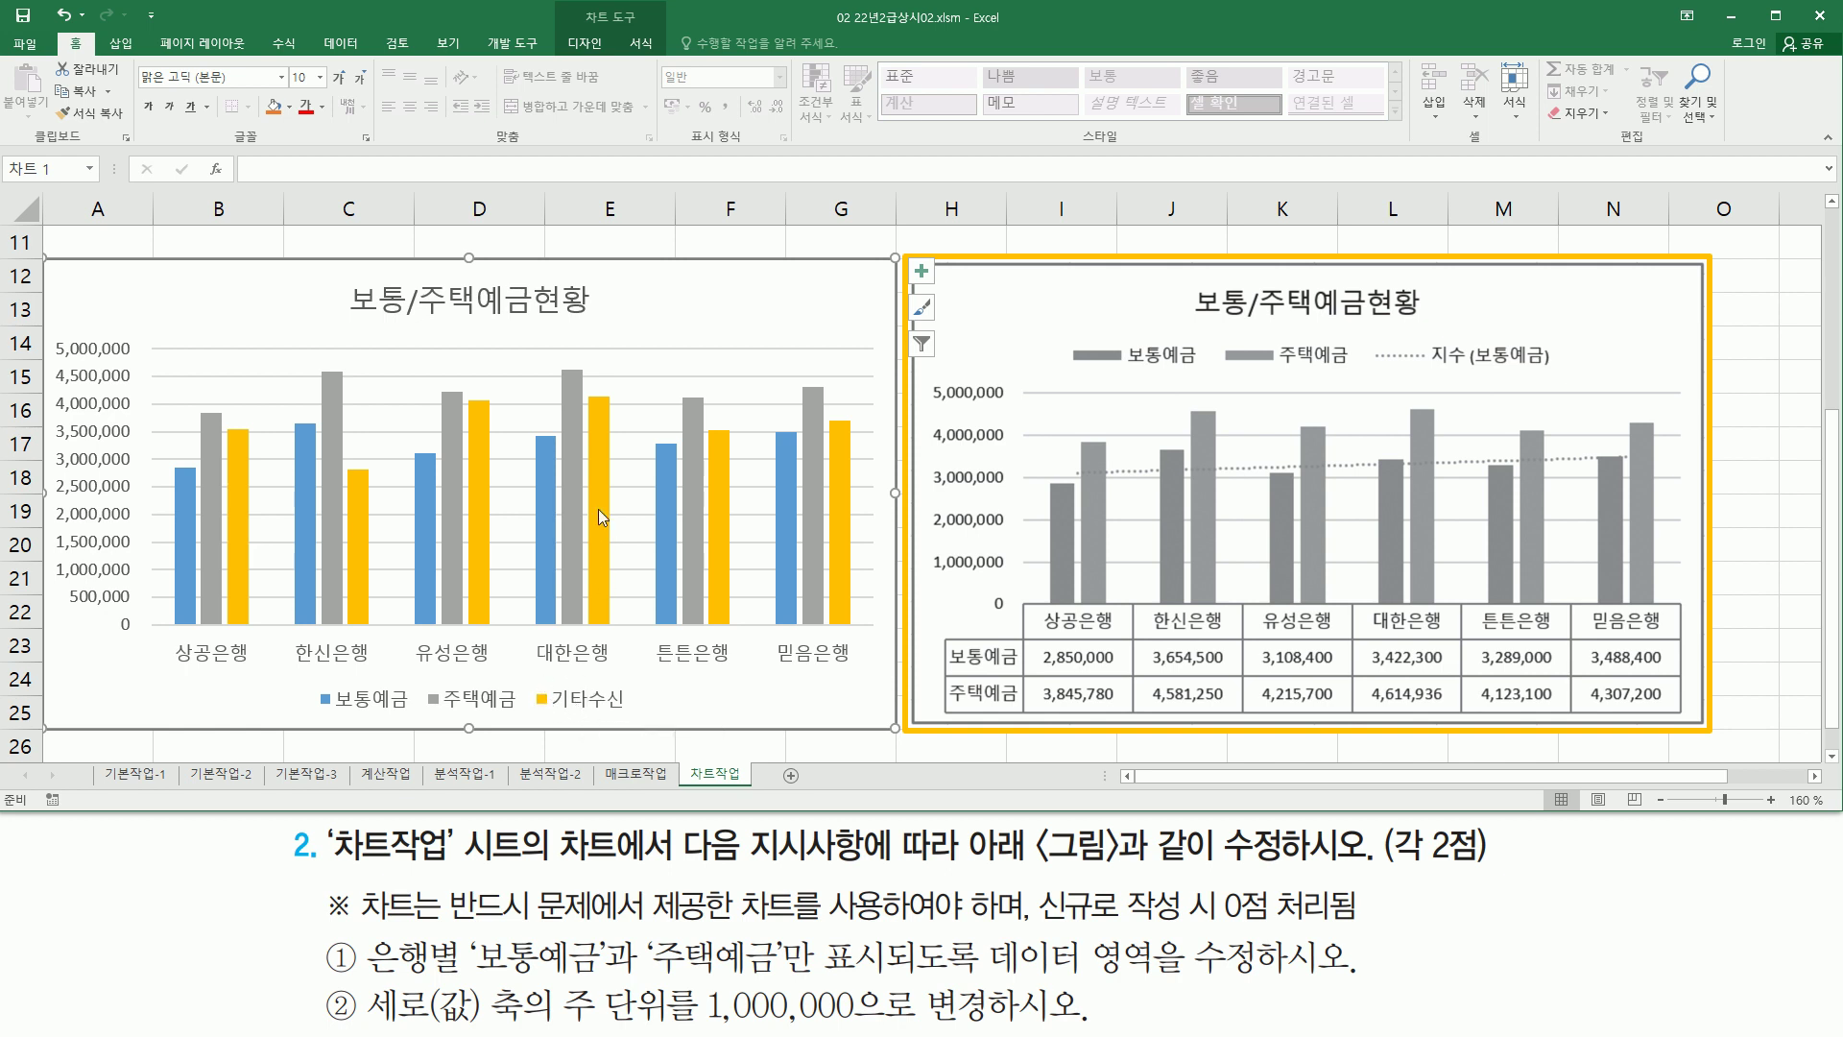
left_click(844, 497)
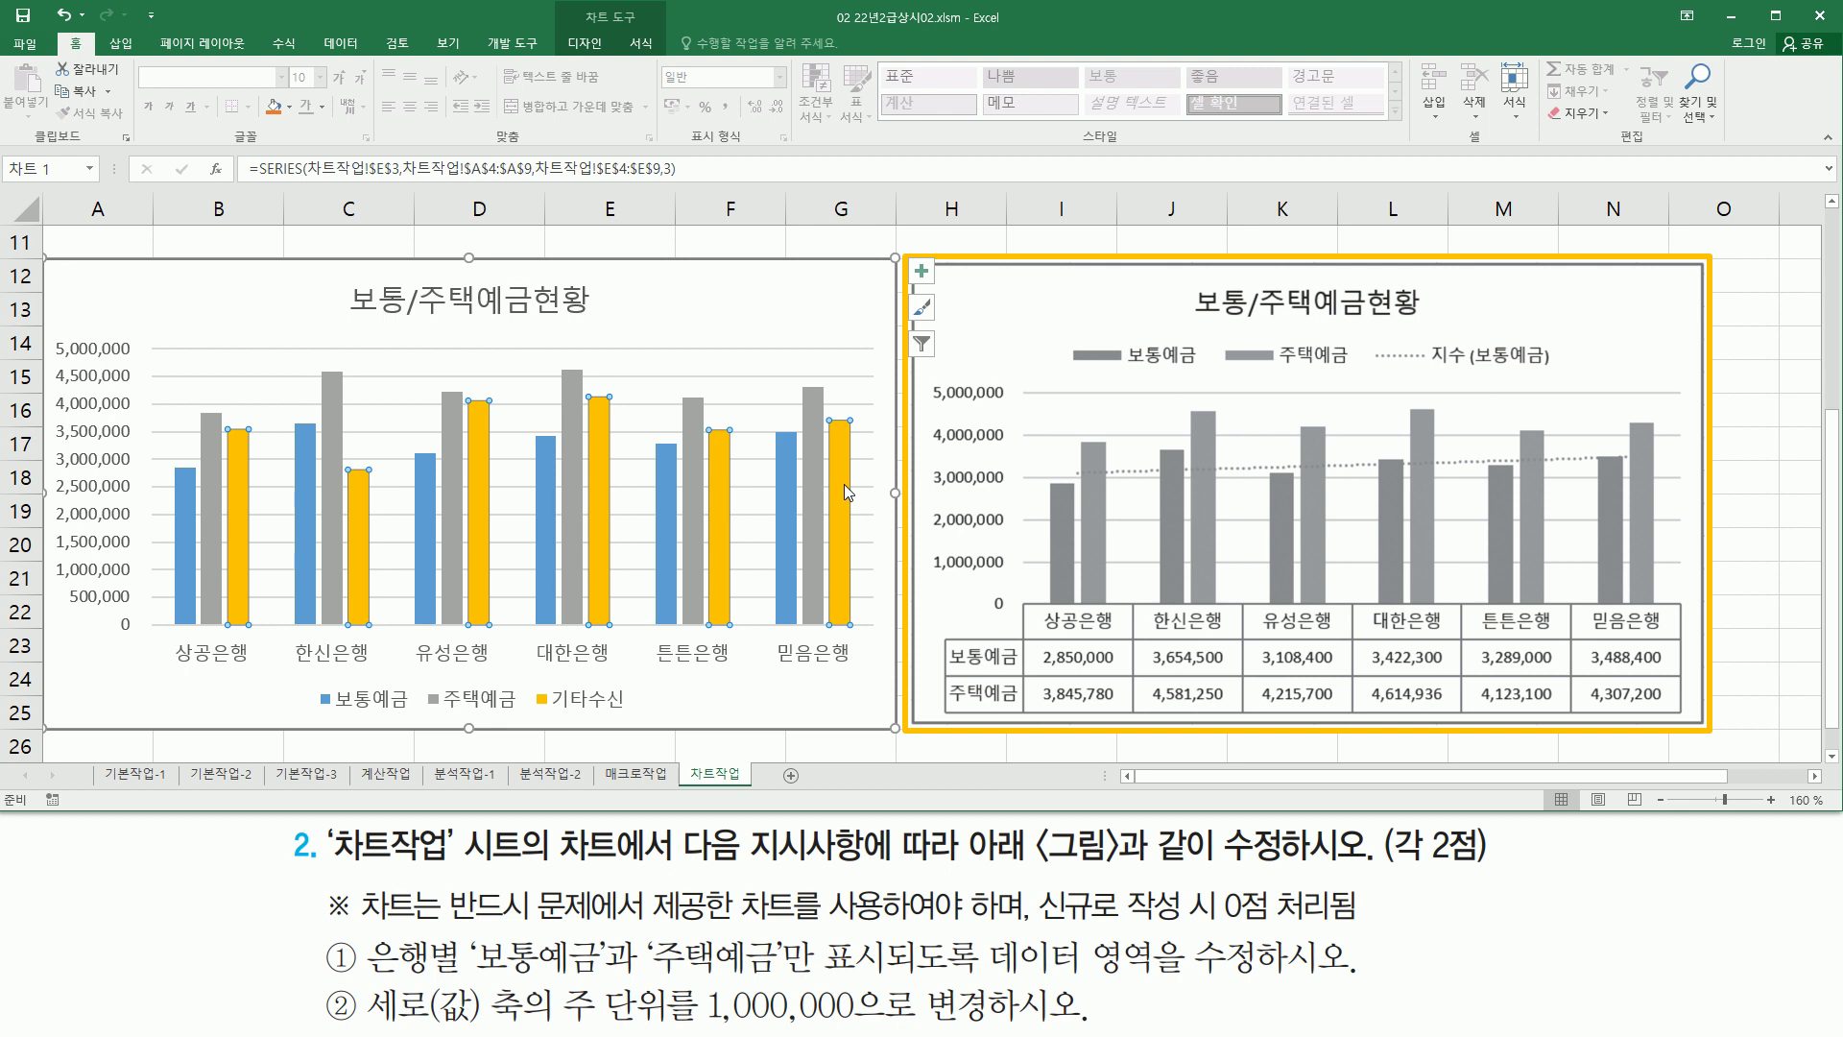
key("Delete")
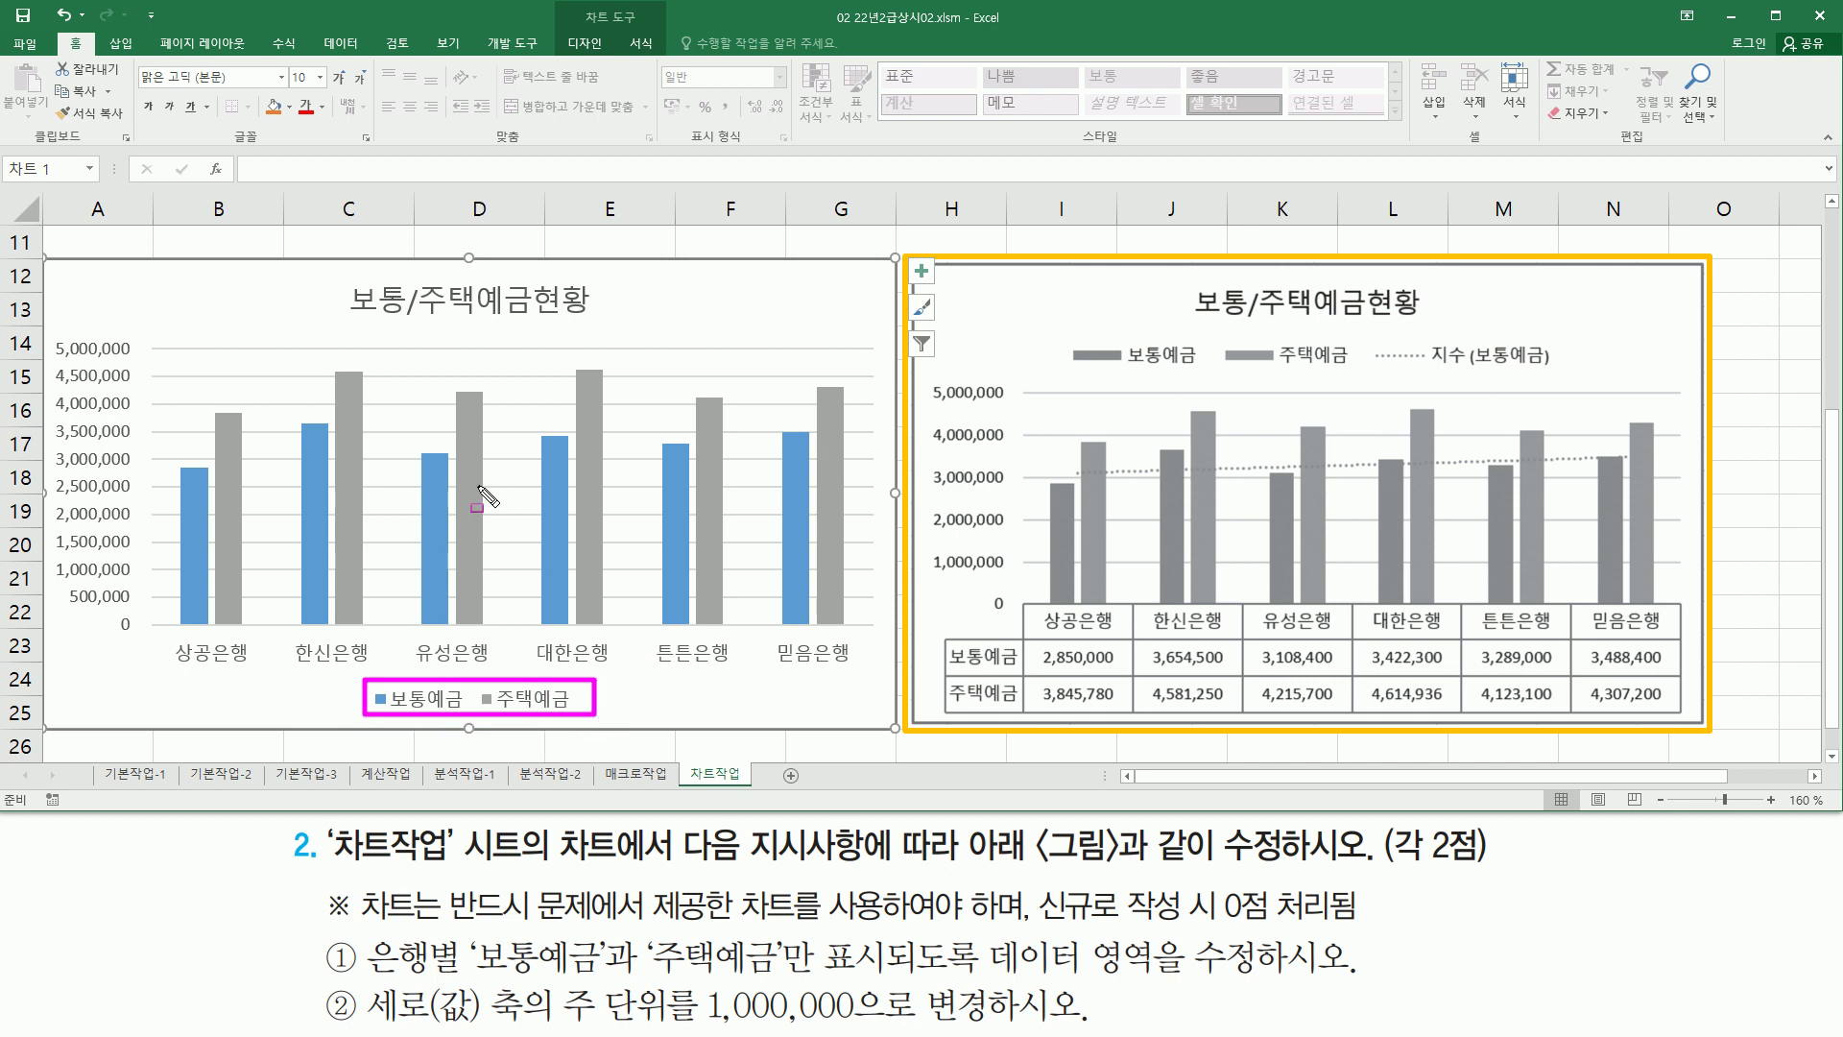
key("Escape")
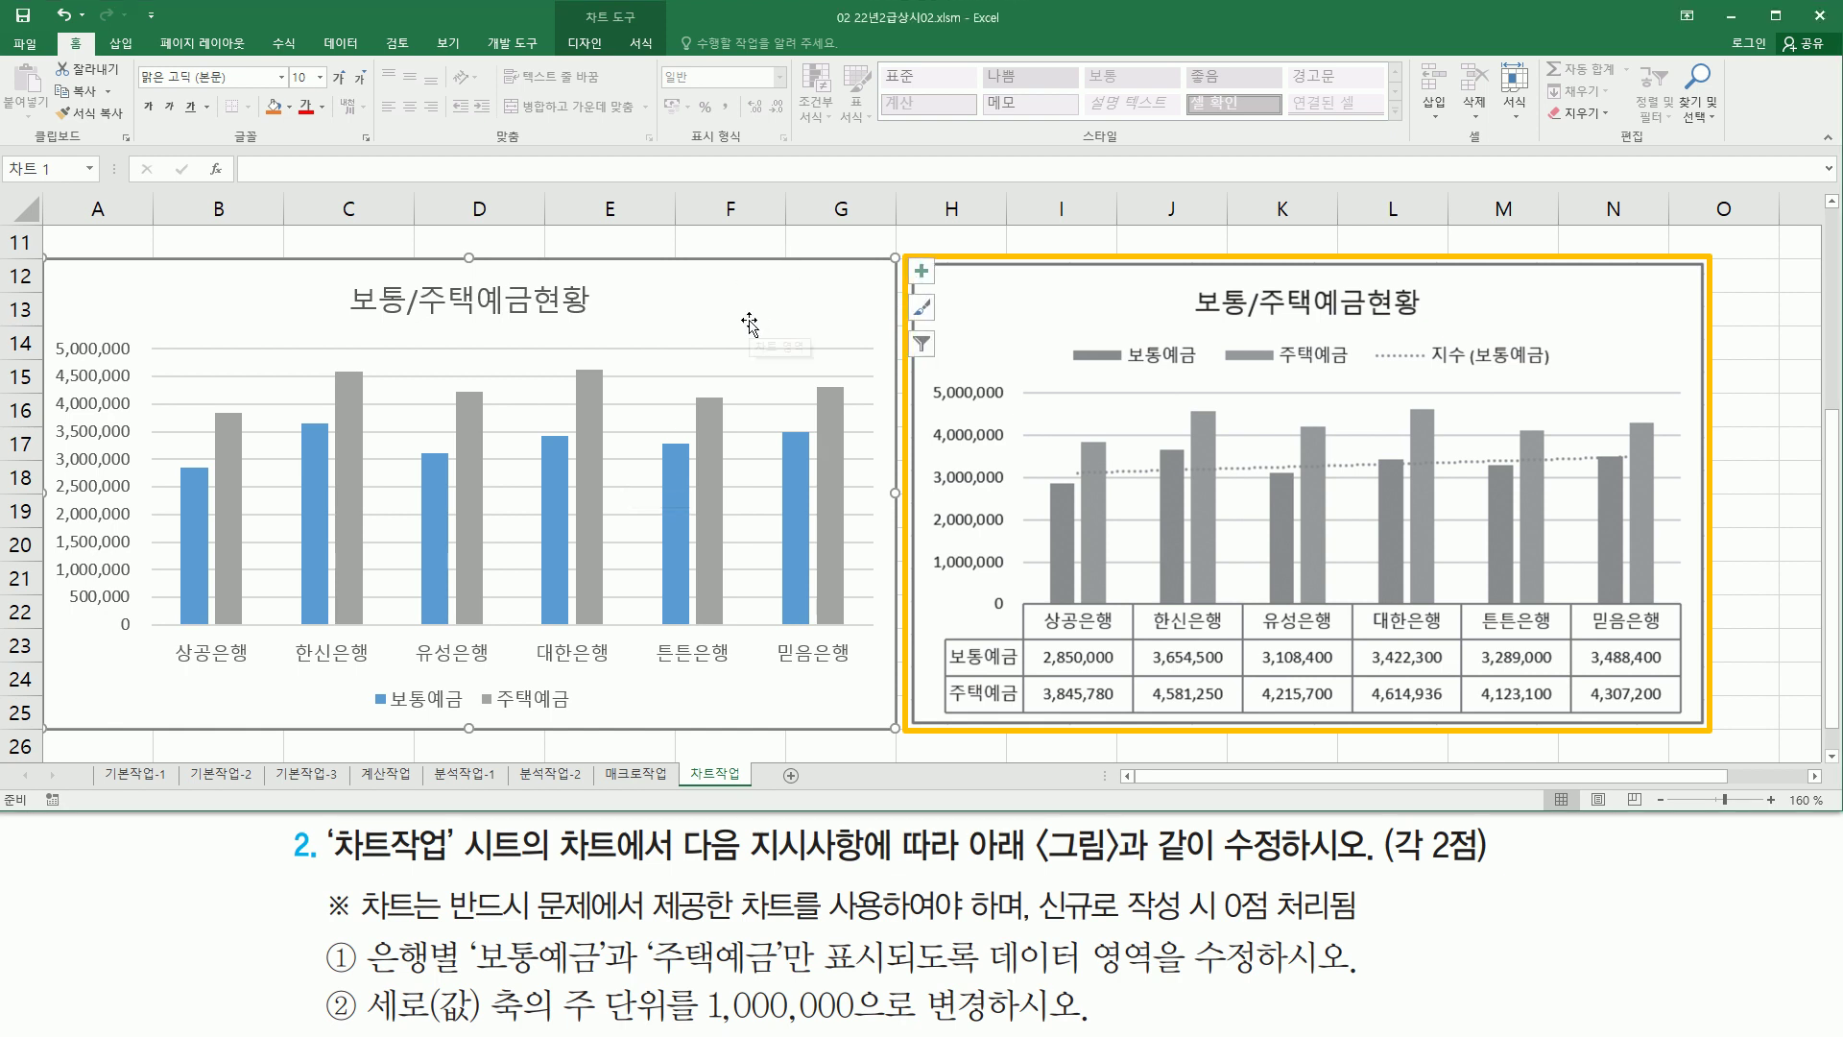
Review the deposit table and the chart's source range in the Select Data dialog, leaving it without changes.
scroll(749, 336, "up", 4)
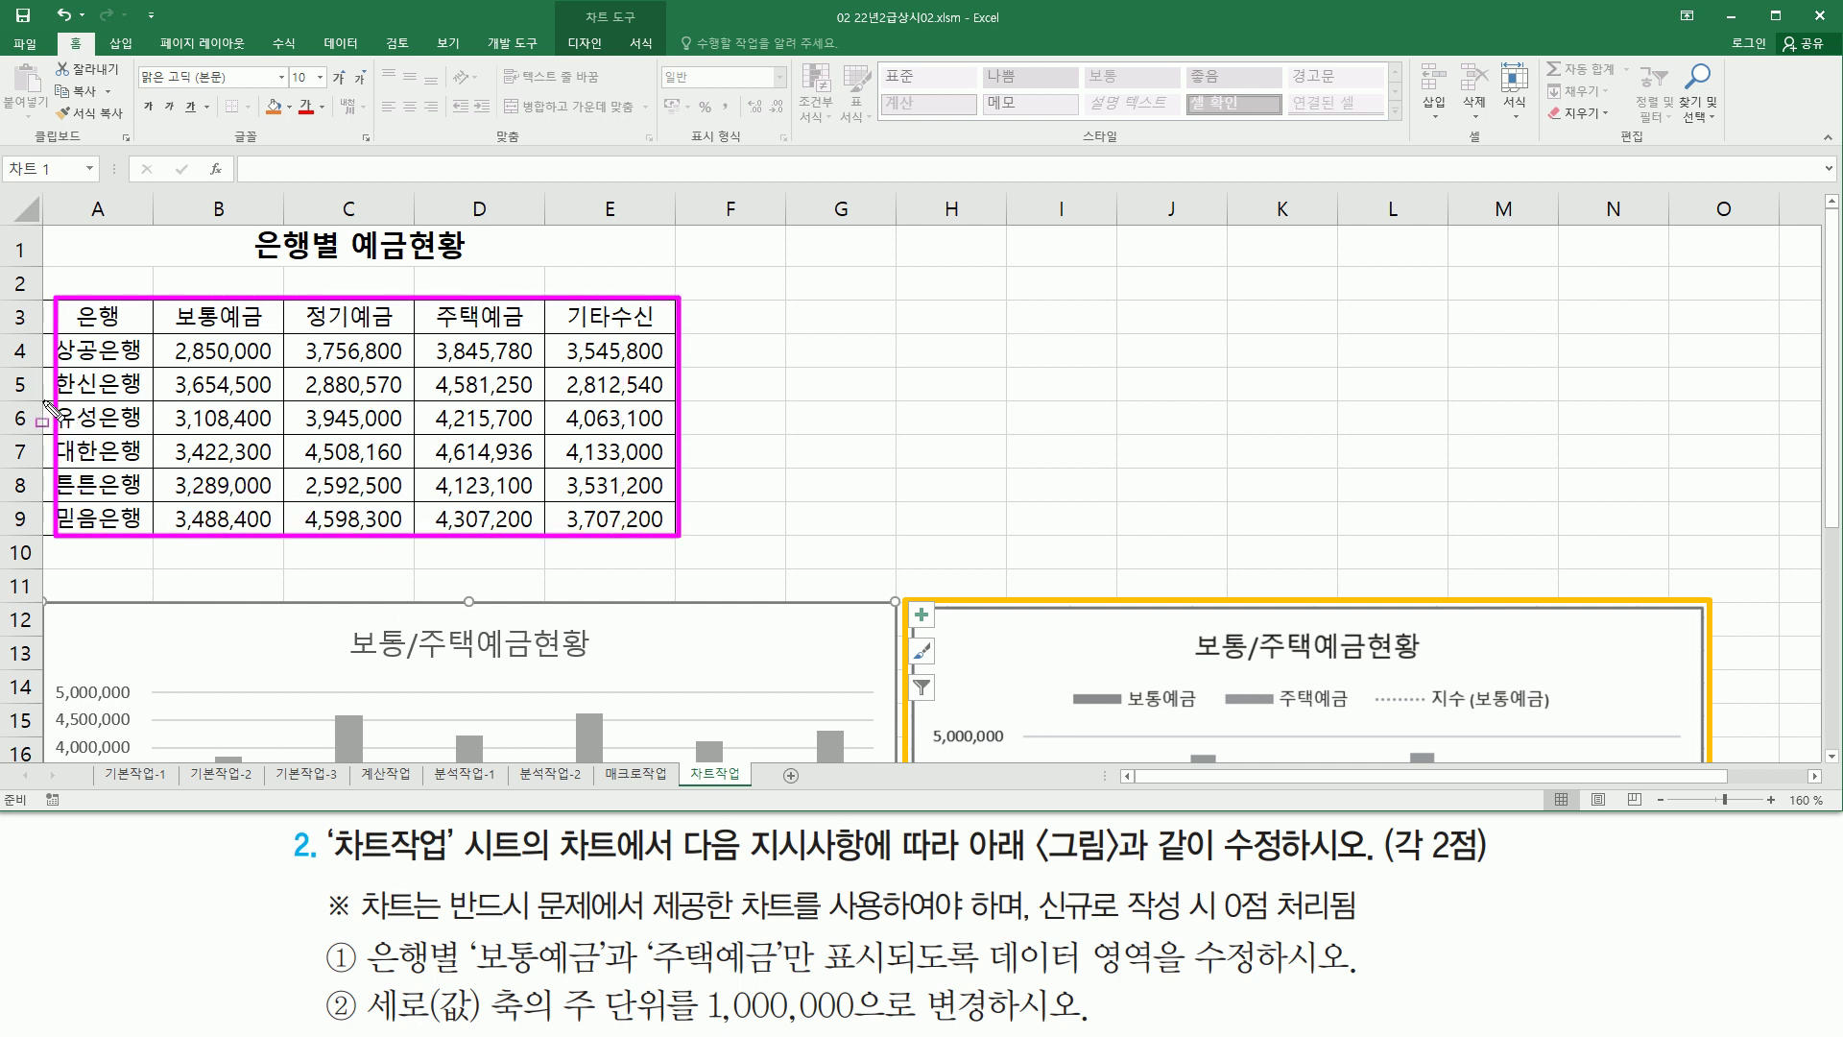
left_click_drag(40, 402, 718, 430)
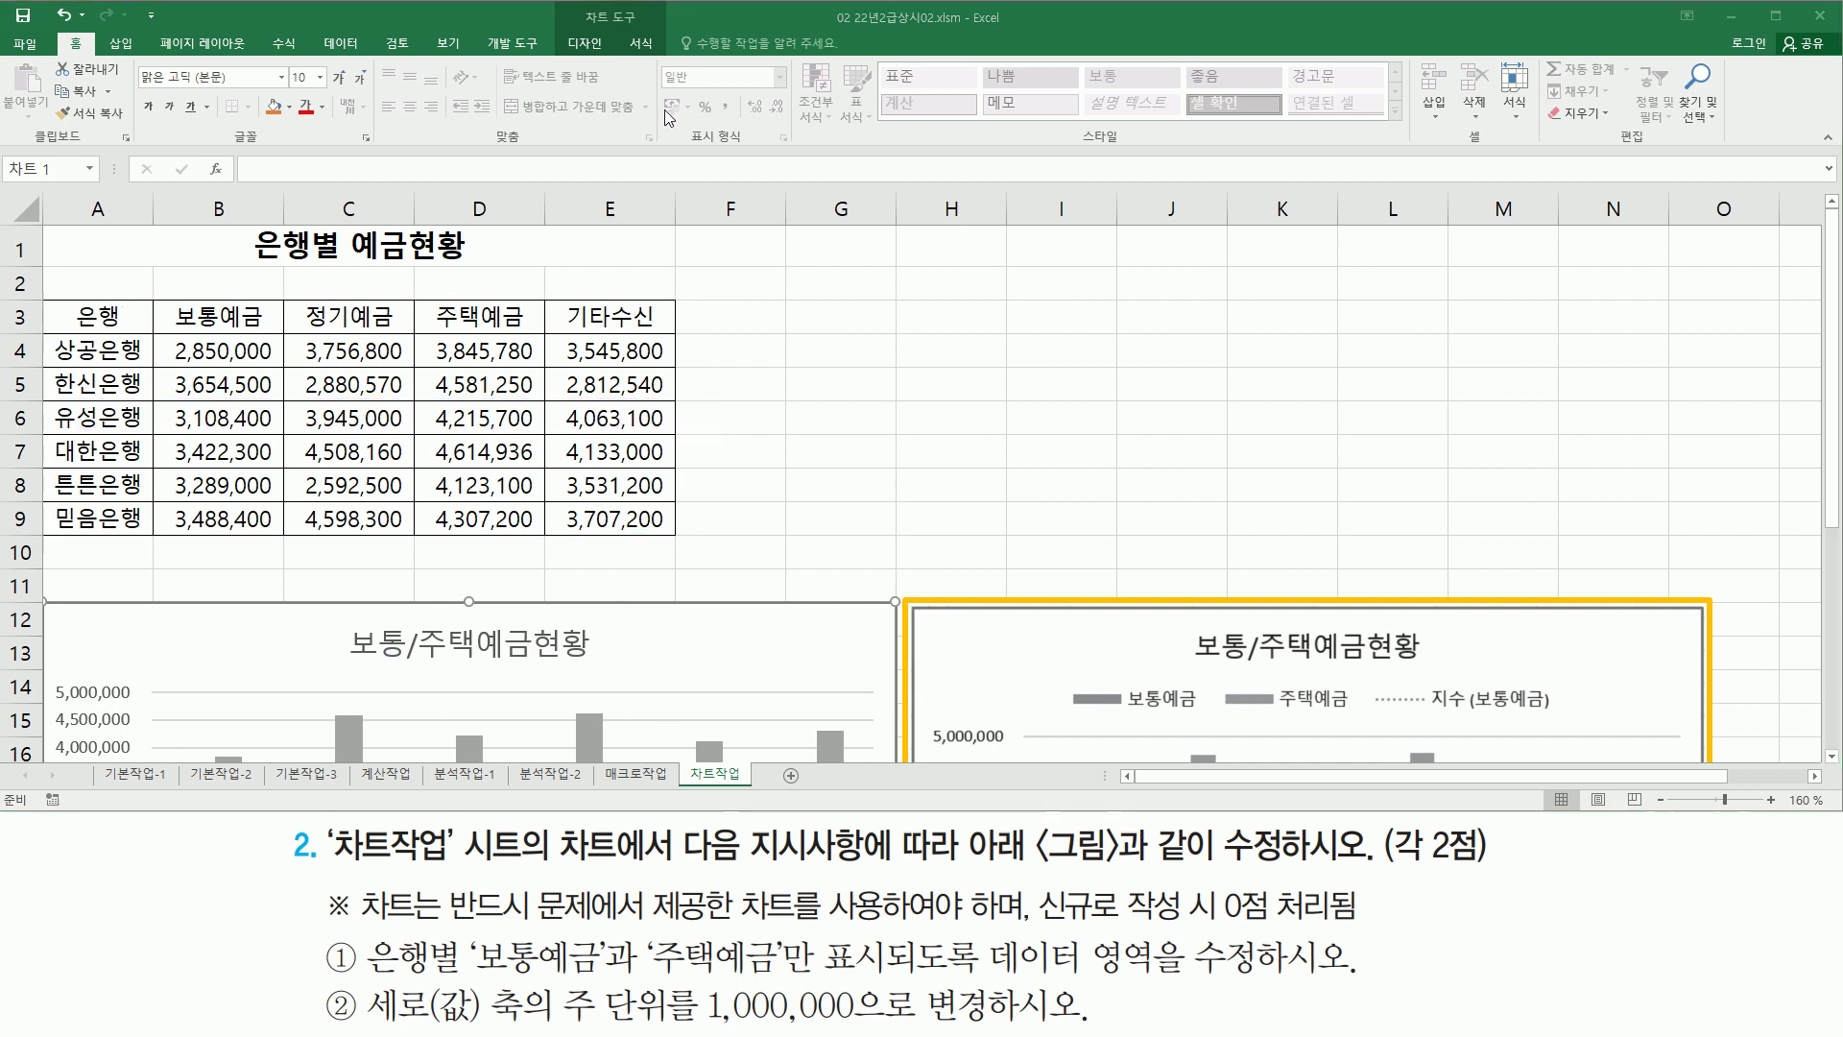
left_click(592, 42)
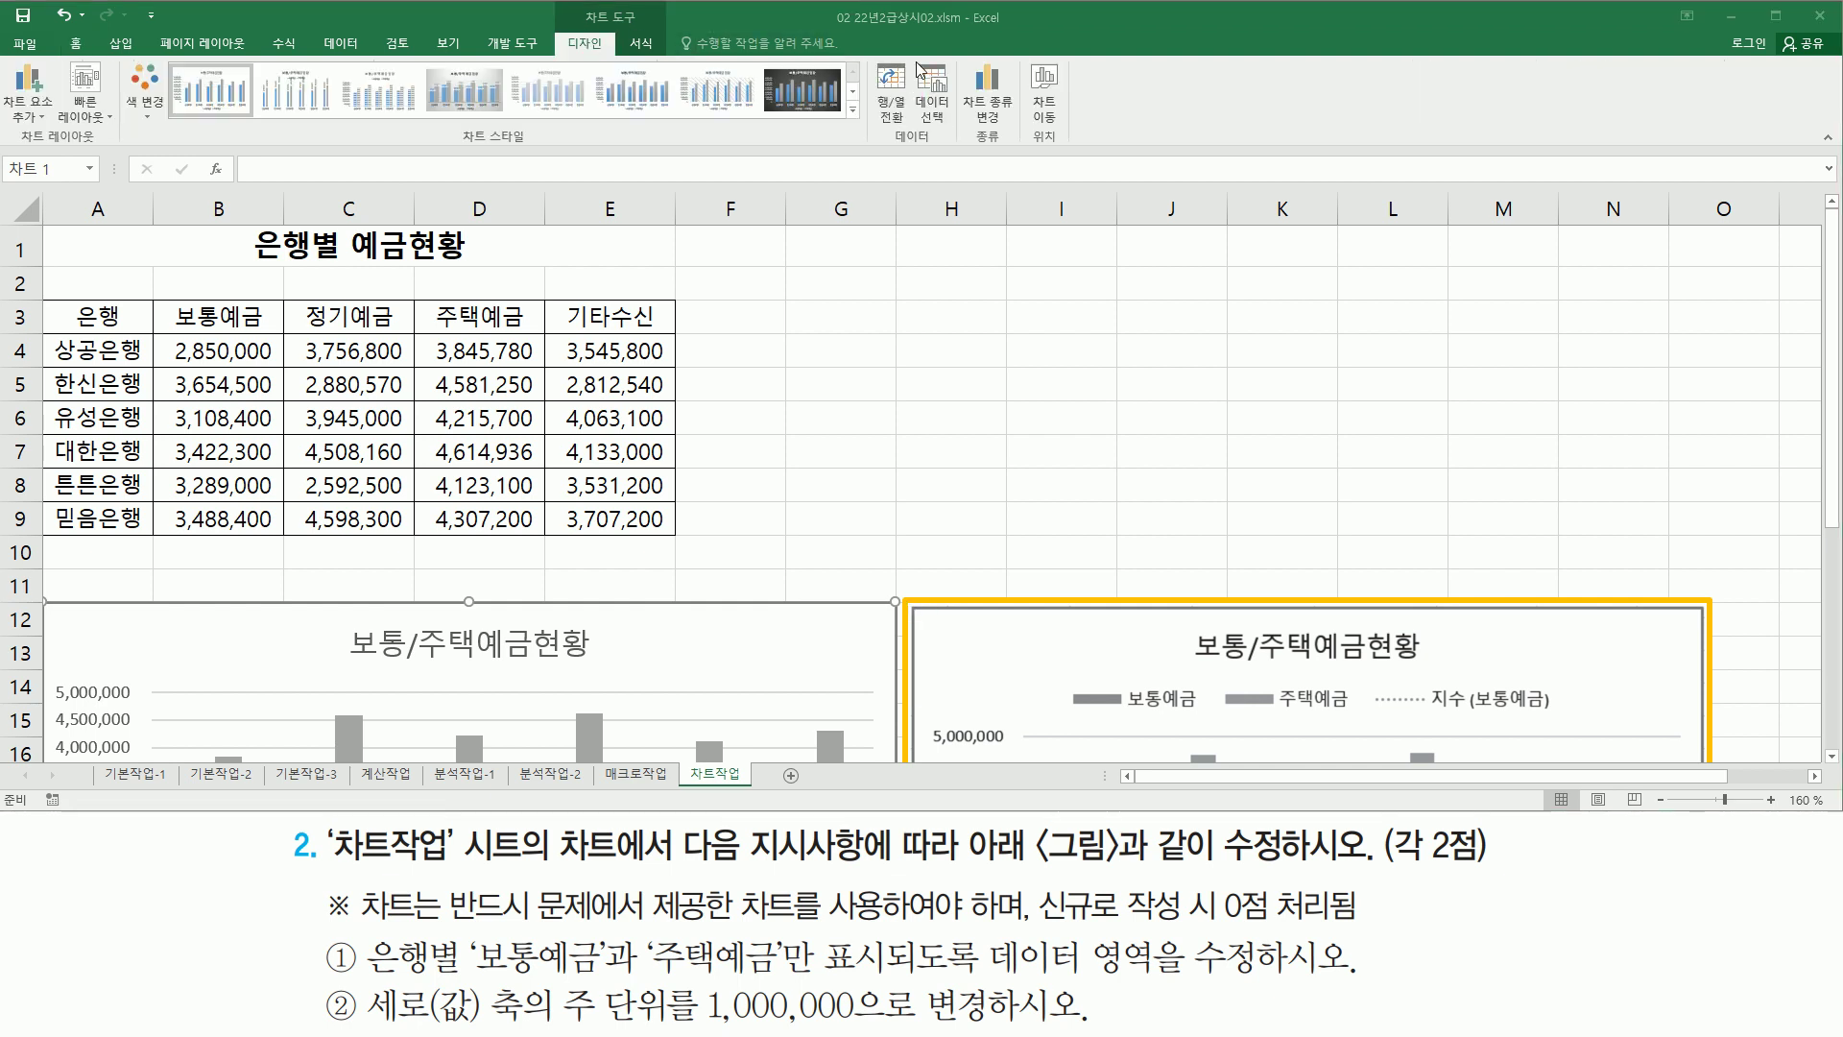
left_click(933, 107)
mouse_move(737, 283)
left_mouse_down()
mouse_move(835, 311)
mouse_move(1110, 311)
left_mouse_up()
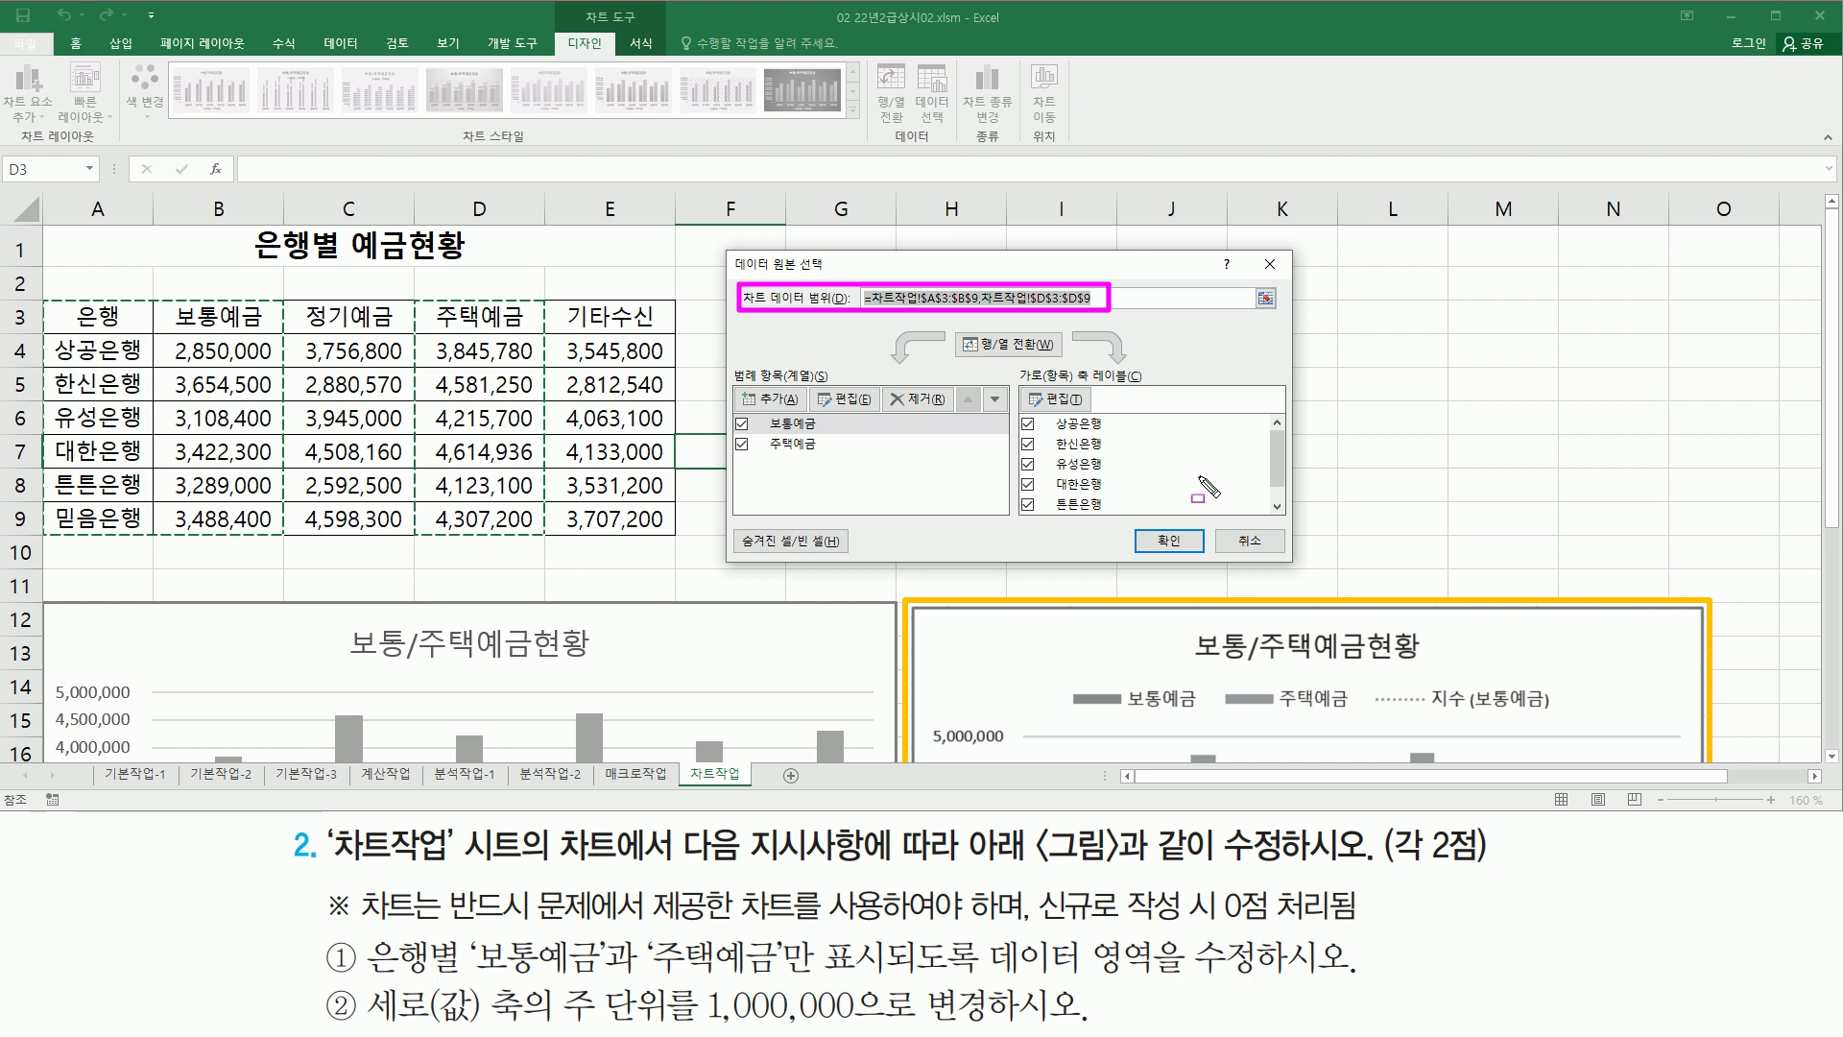
key("Escape")
left_click(1269, 540)
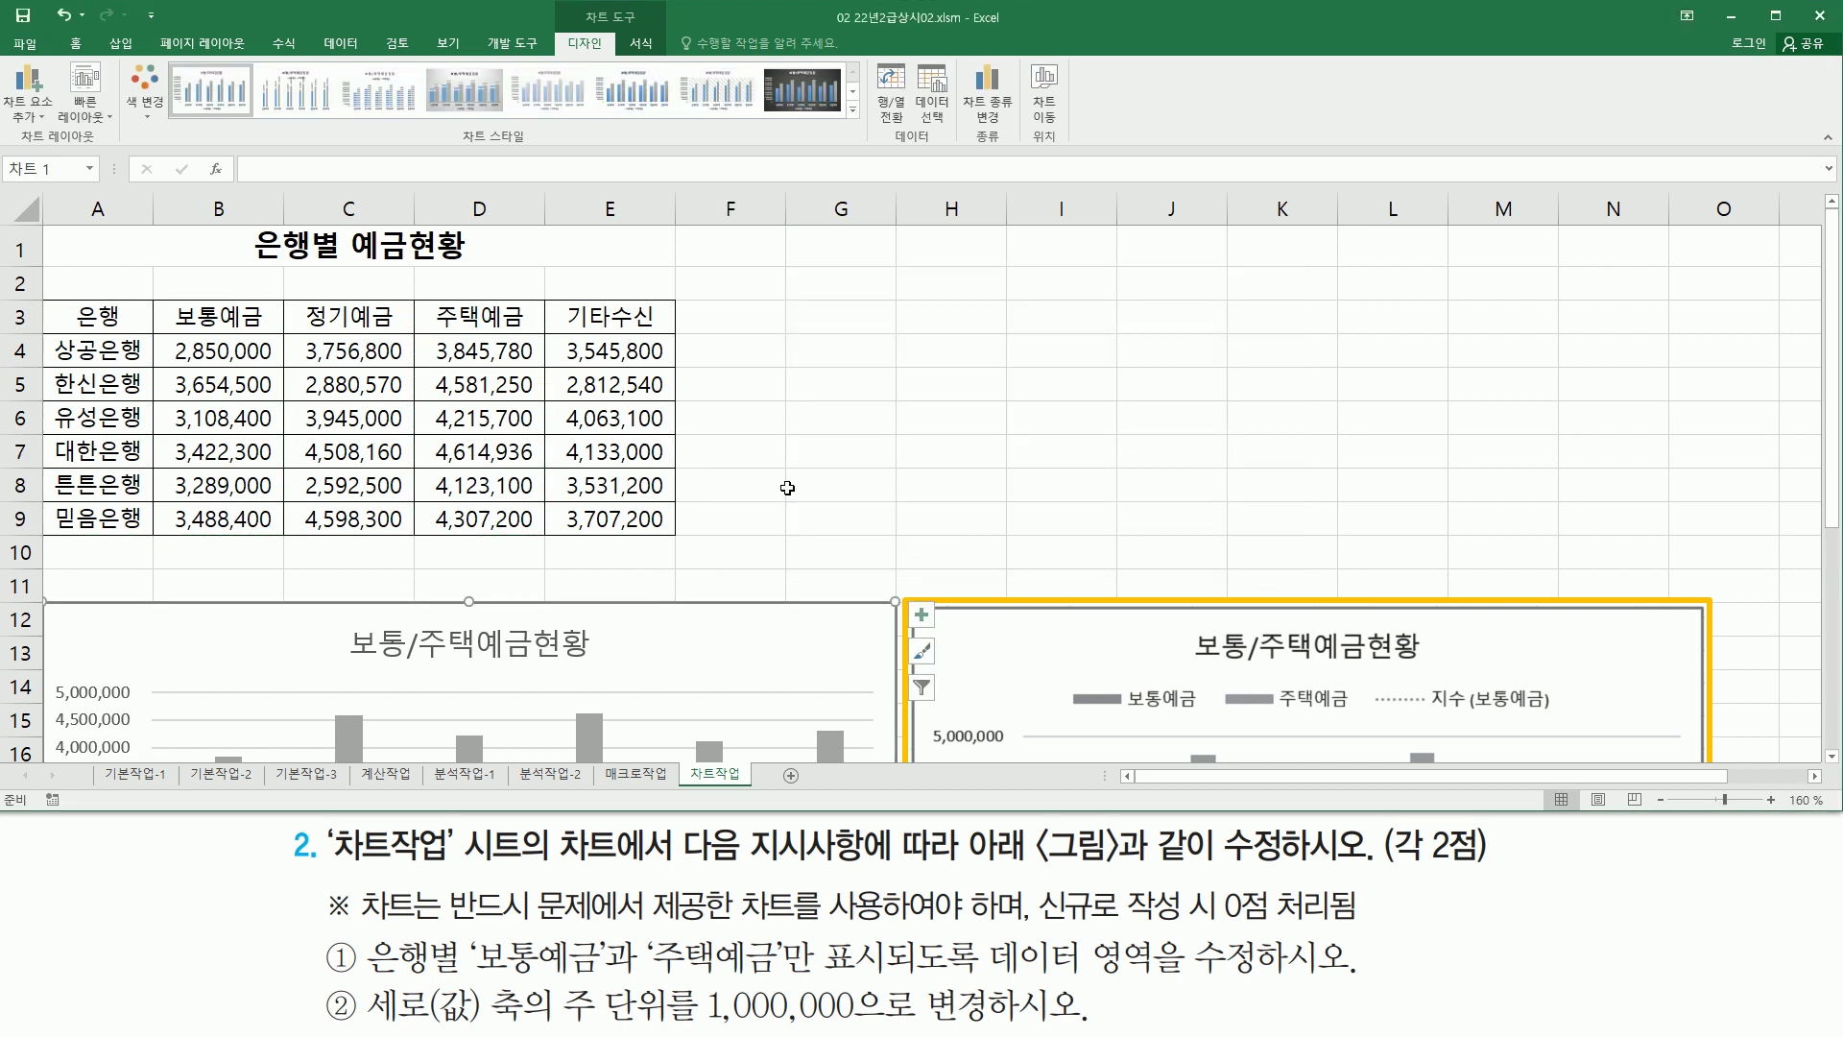
Compare the chart's vertical value axis with the target picture and the major unit instruction.
scroll(788, 487, "down", 3)
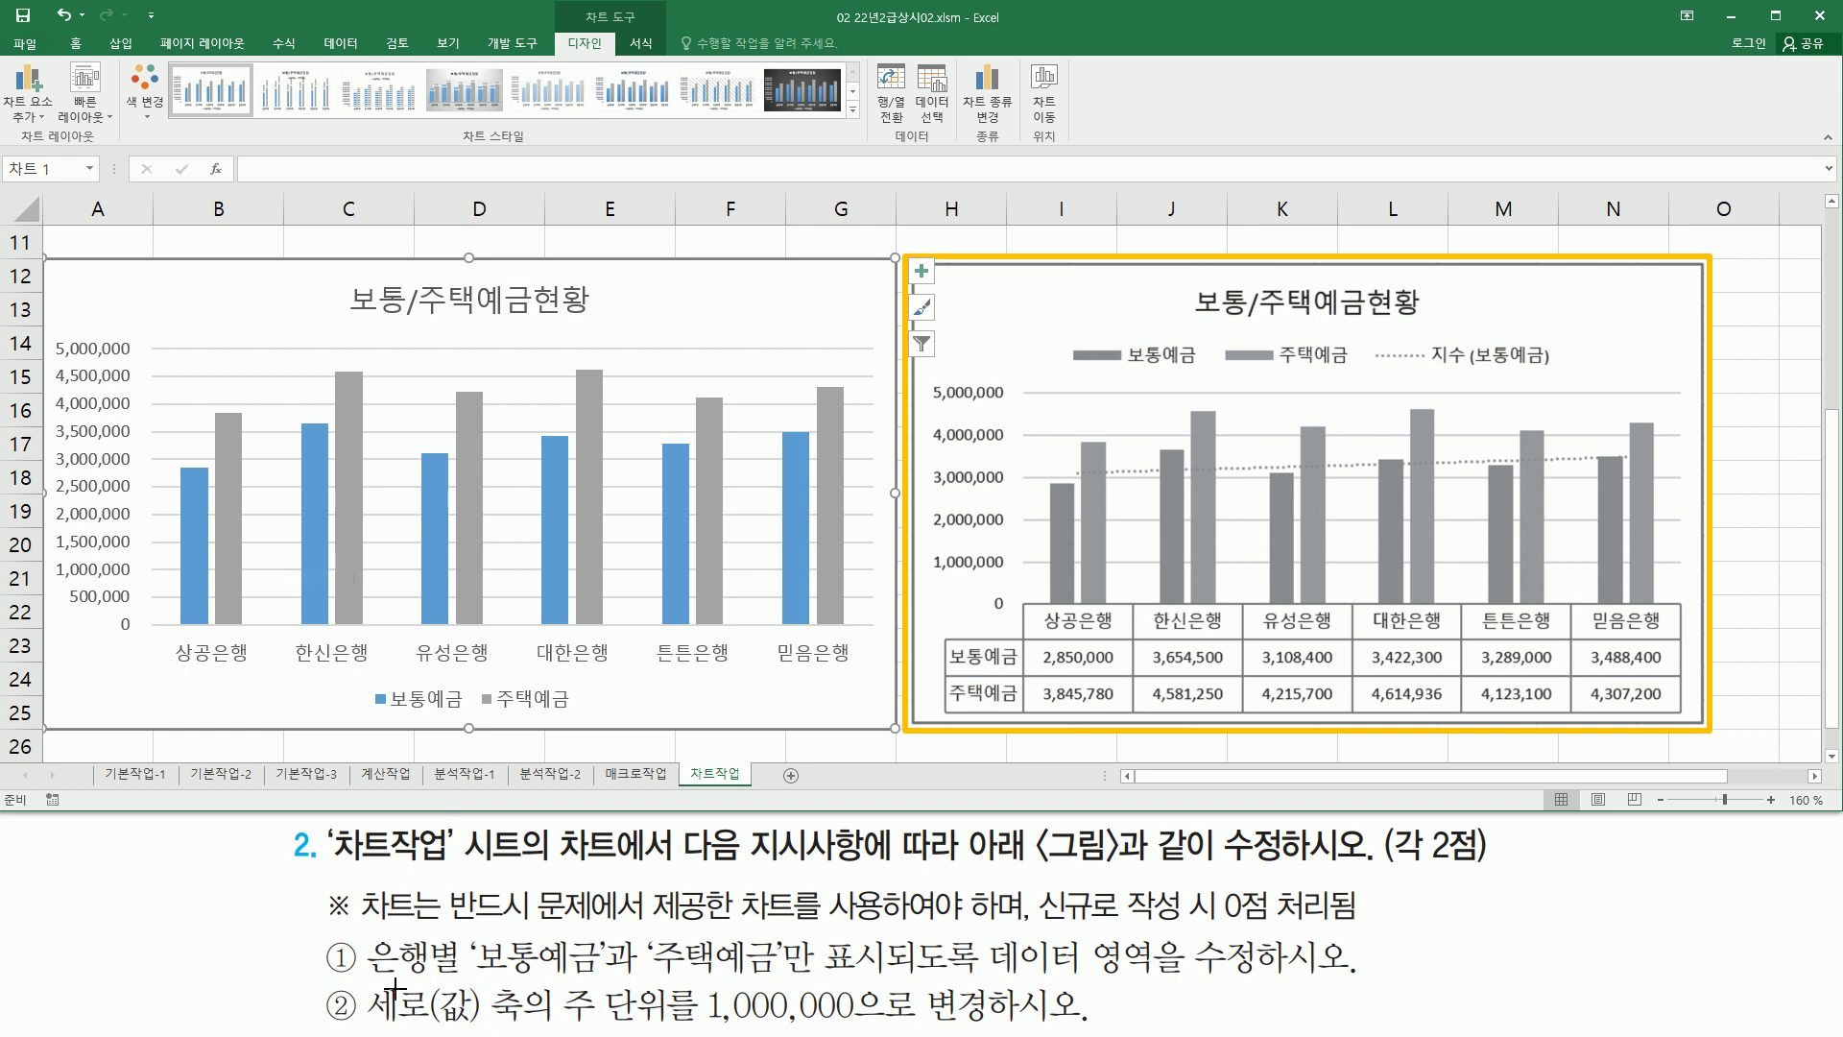
mouse_move(367, 978)
left_mouse_down()
mouse_move(375, 1025)
mouse_move(1072, 1024)
left_mouse_up()
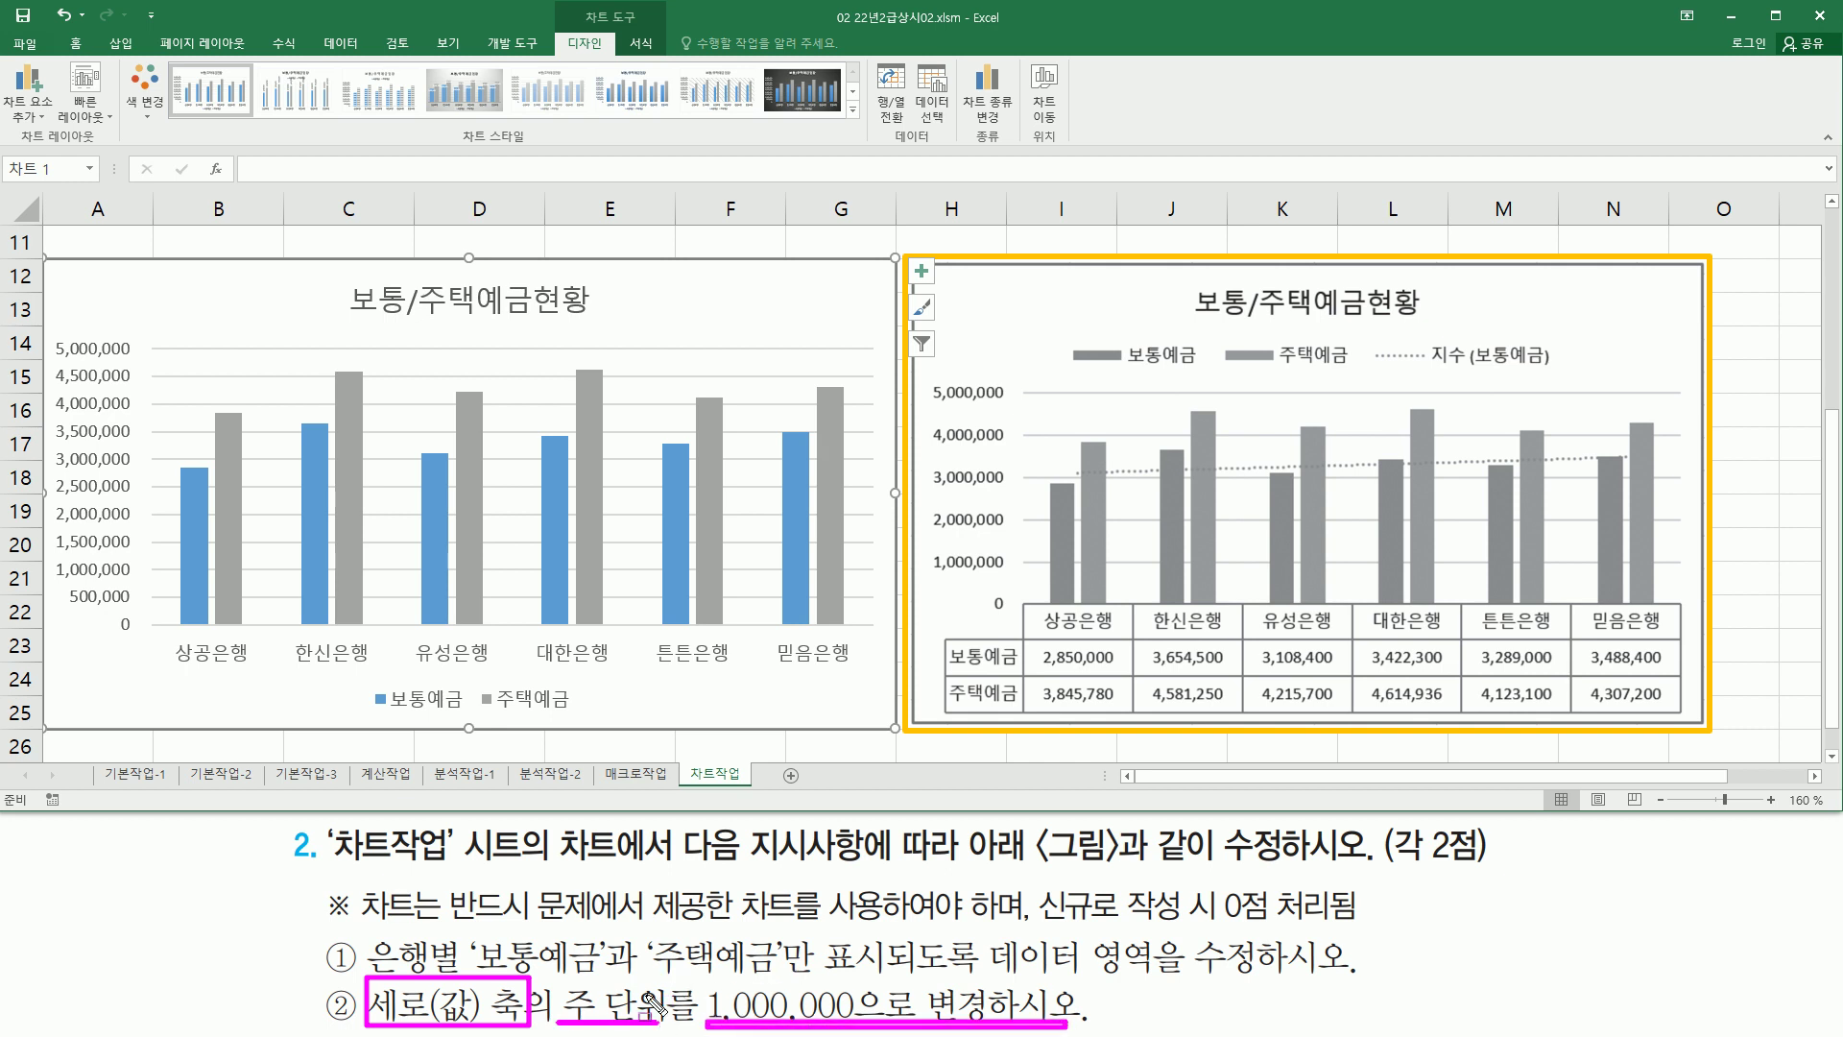
left_click_drag(55, 333, 145, 651)
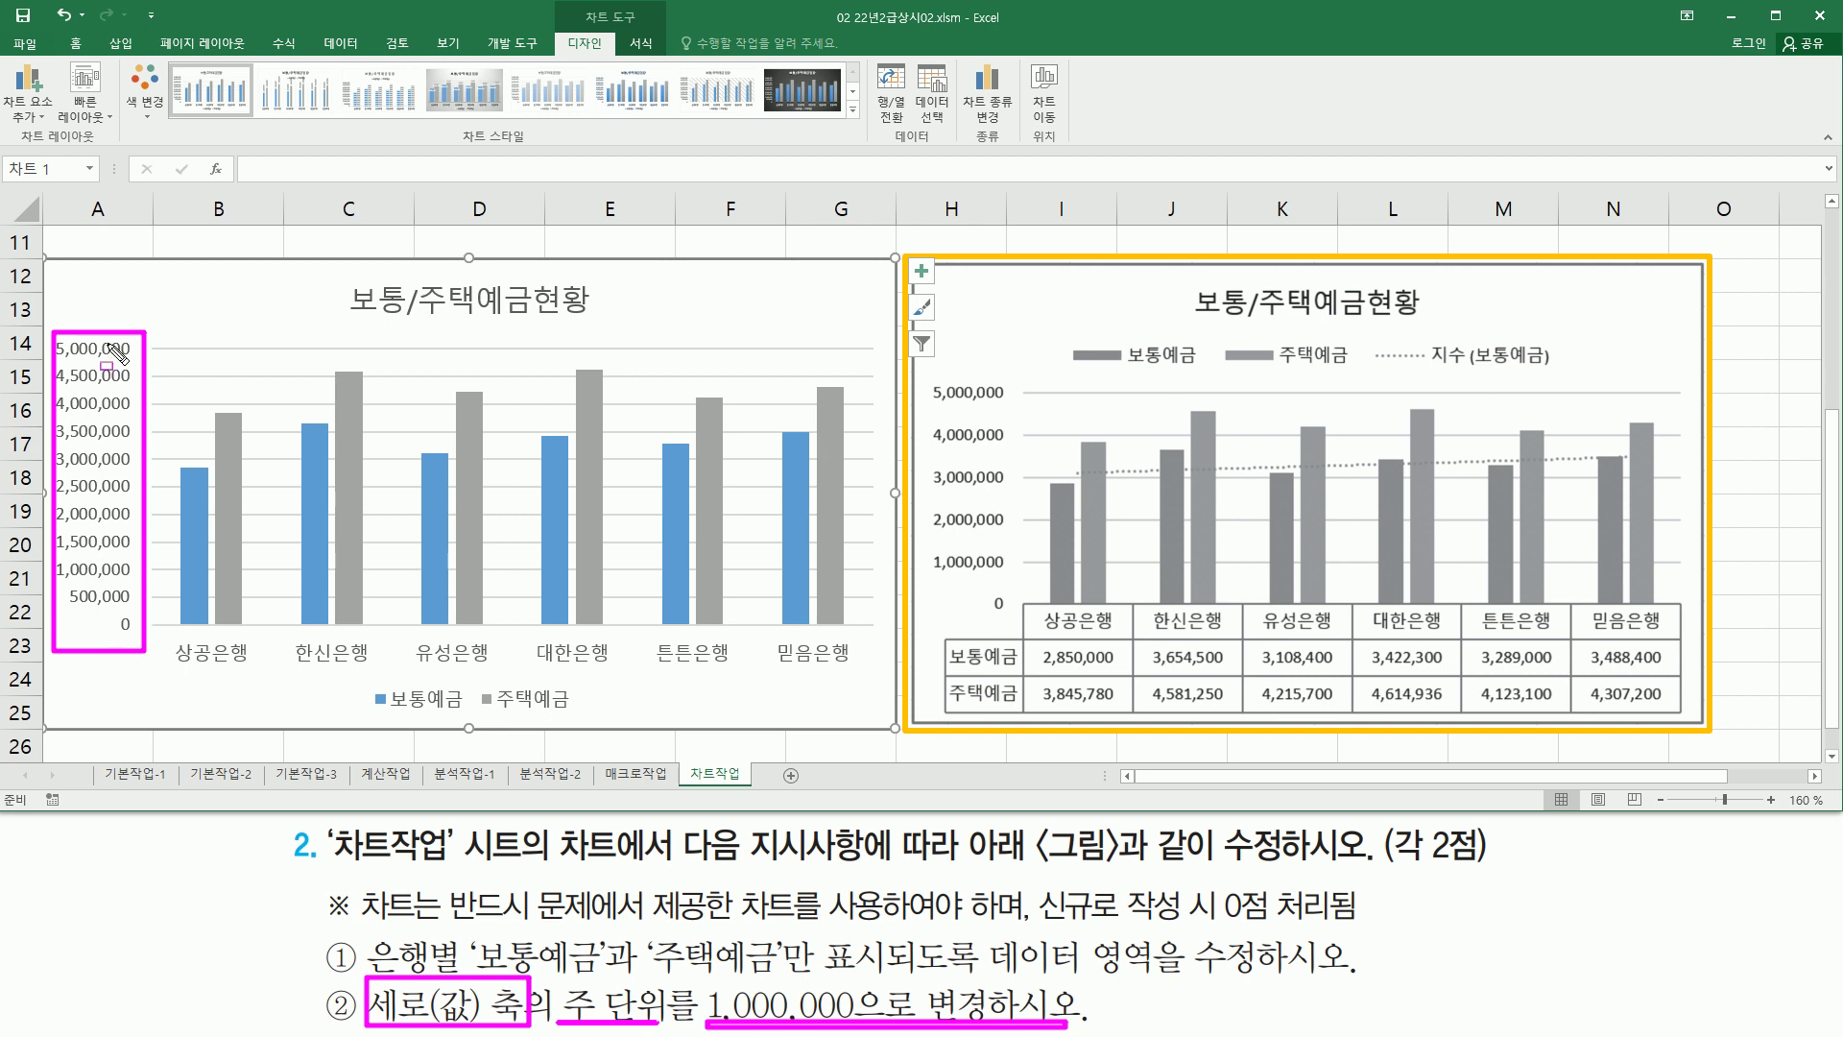
mouse_move(925, 369)
left_mouse_down()
mouse_move(929, 451)
mouse_move(1019, 633)
left_mouse_up()
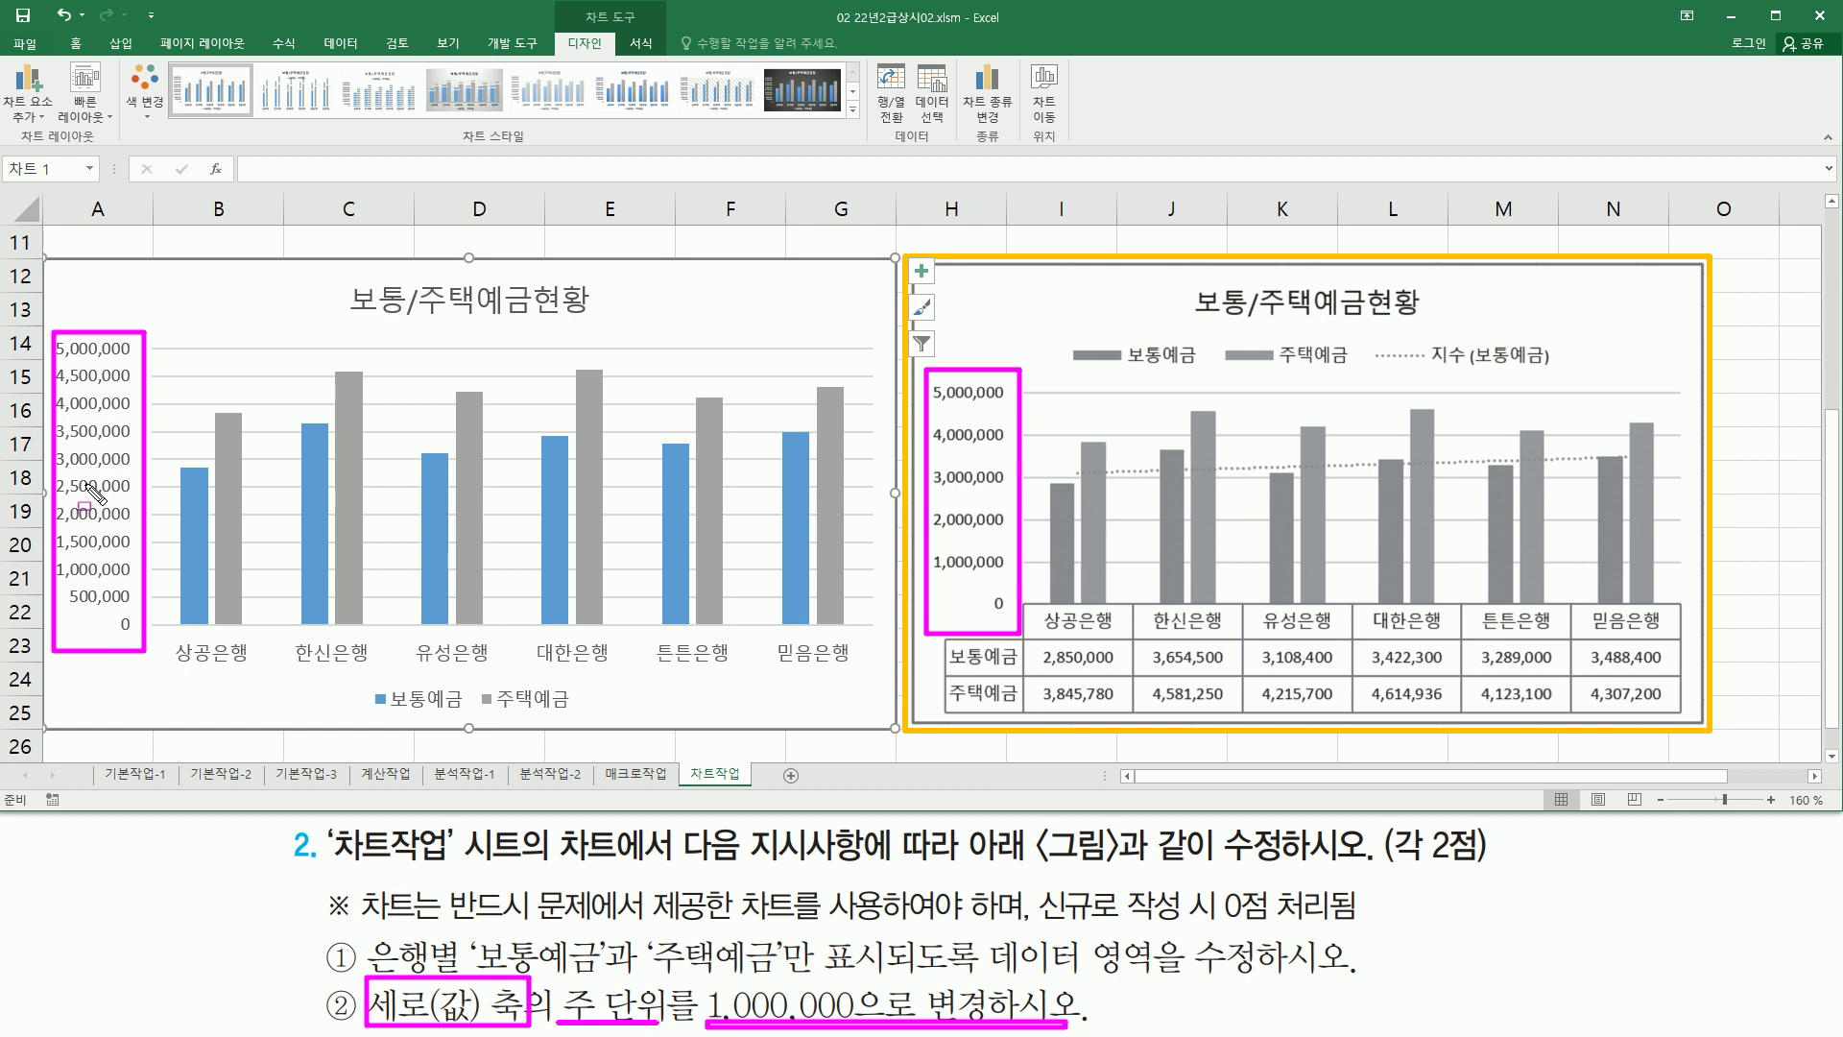
key("Escape")
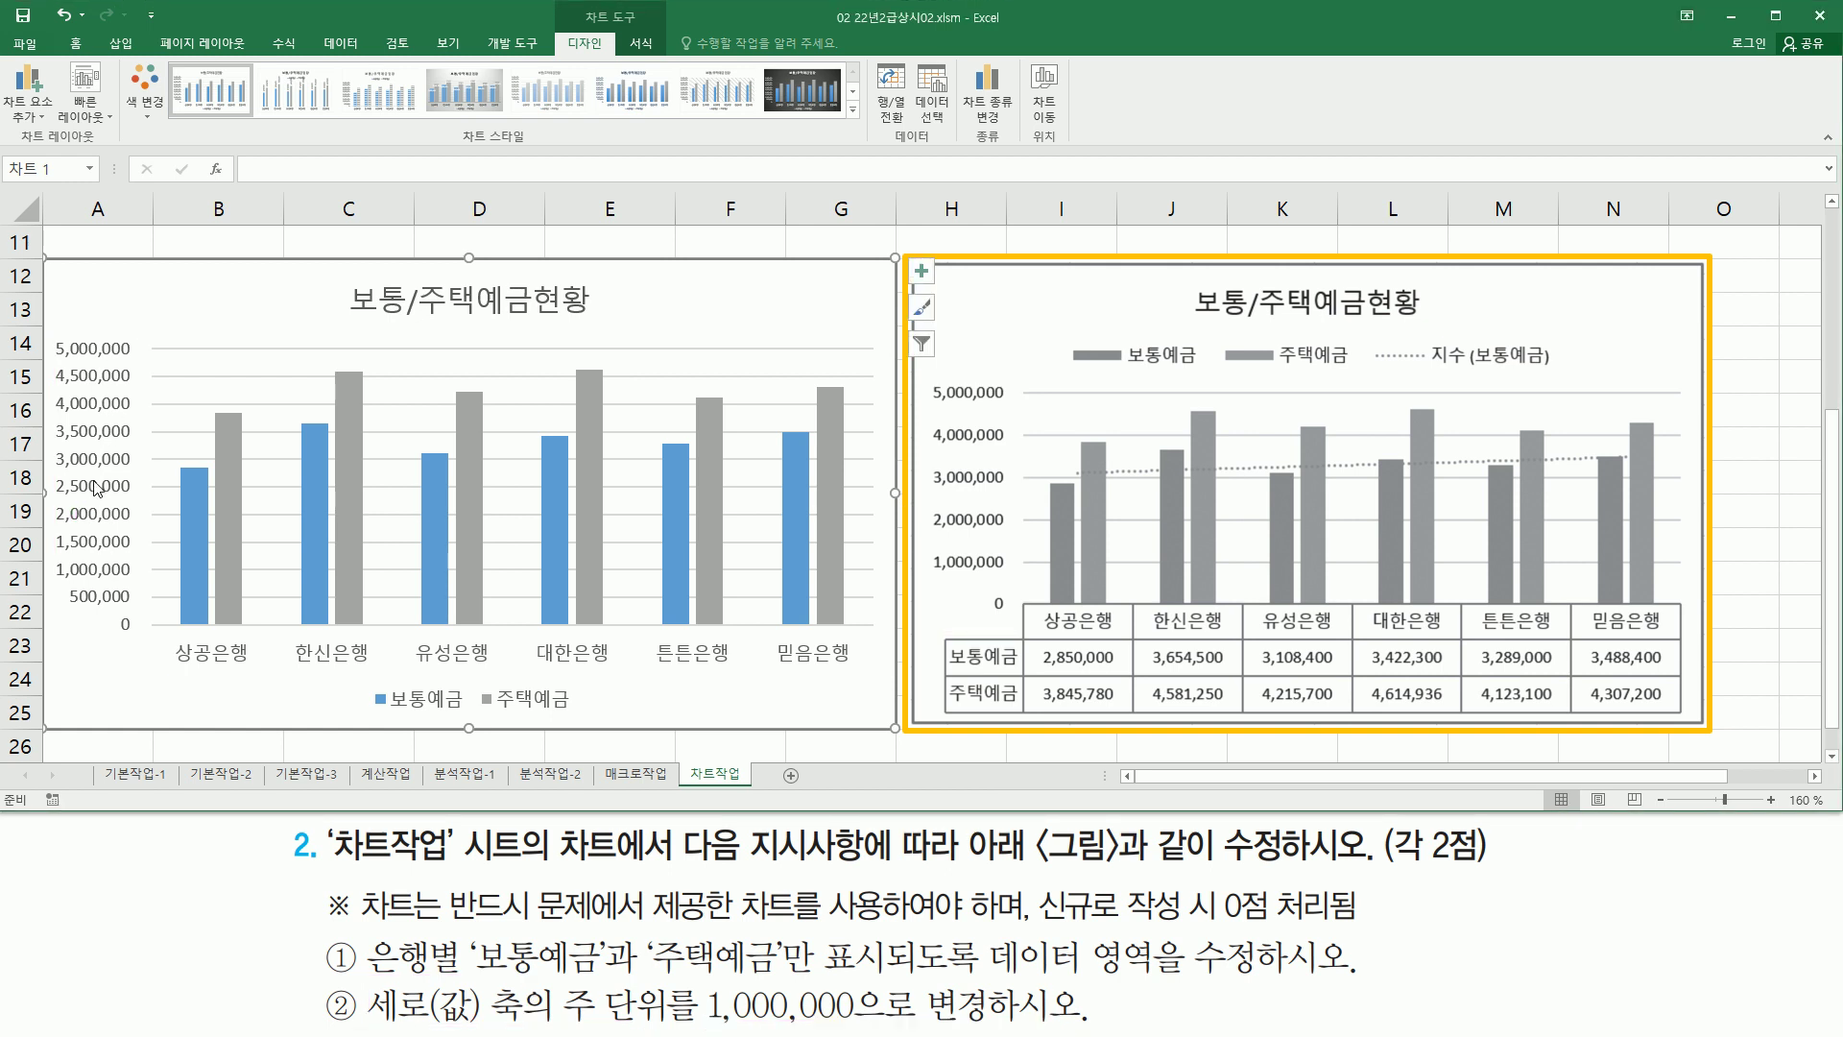
Set the major unit of the chart's vertical value axis to 1000000 and close the axis formatting settings.
left_click(97, 487)
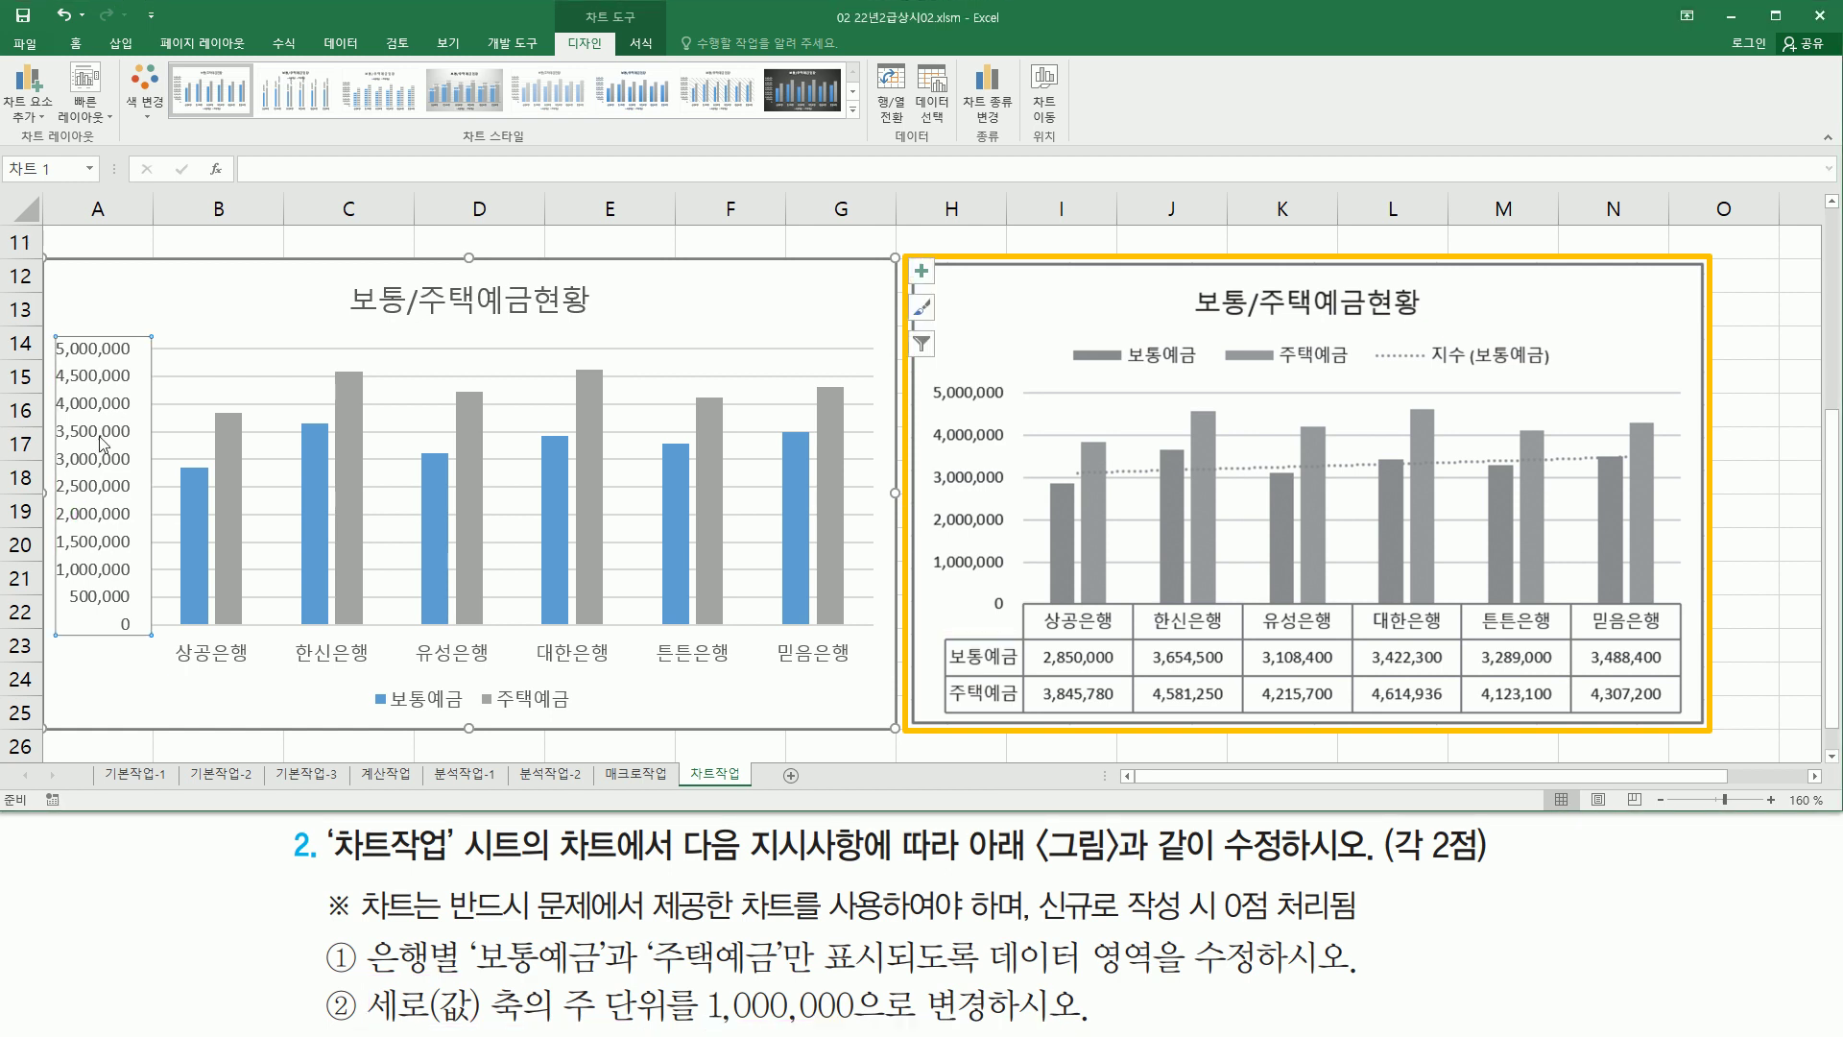
right_click(102, 412)
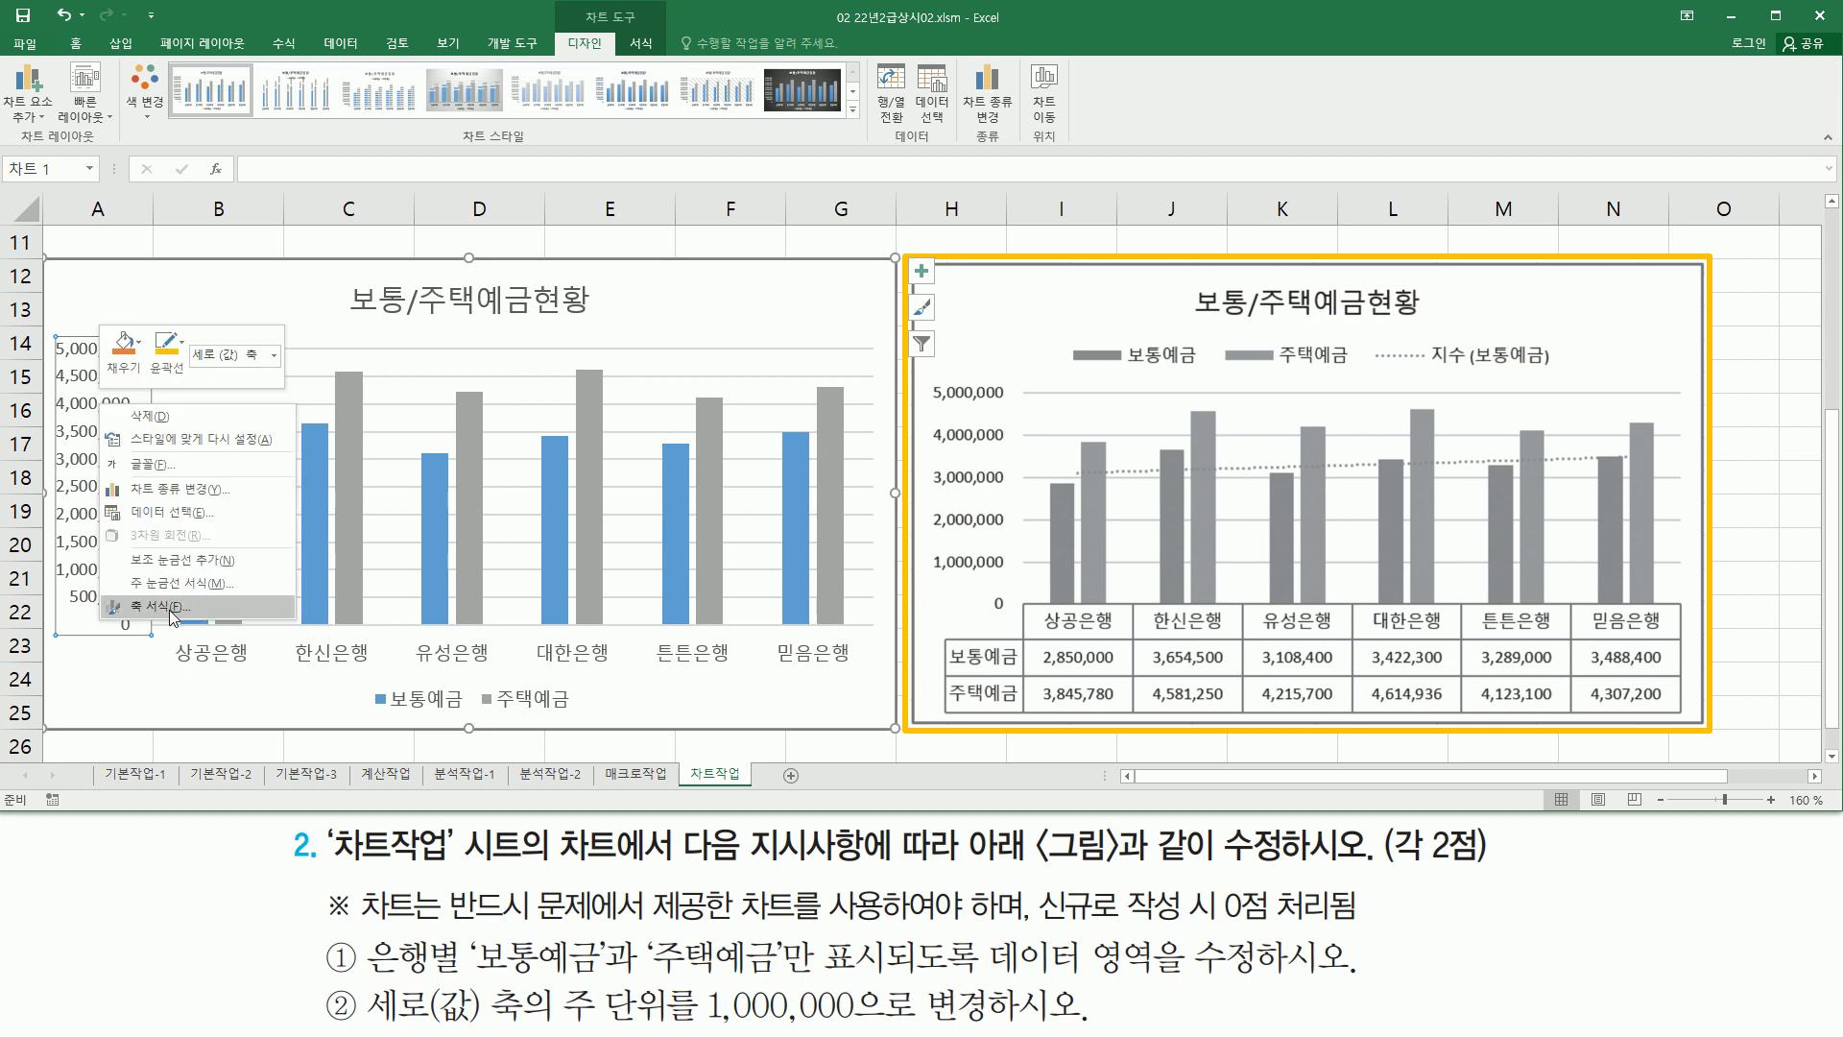
left_click(154, 606)
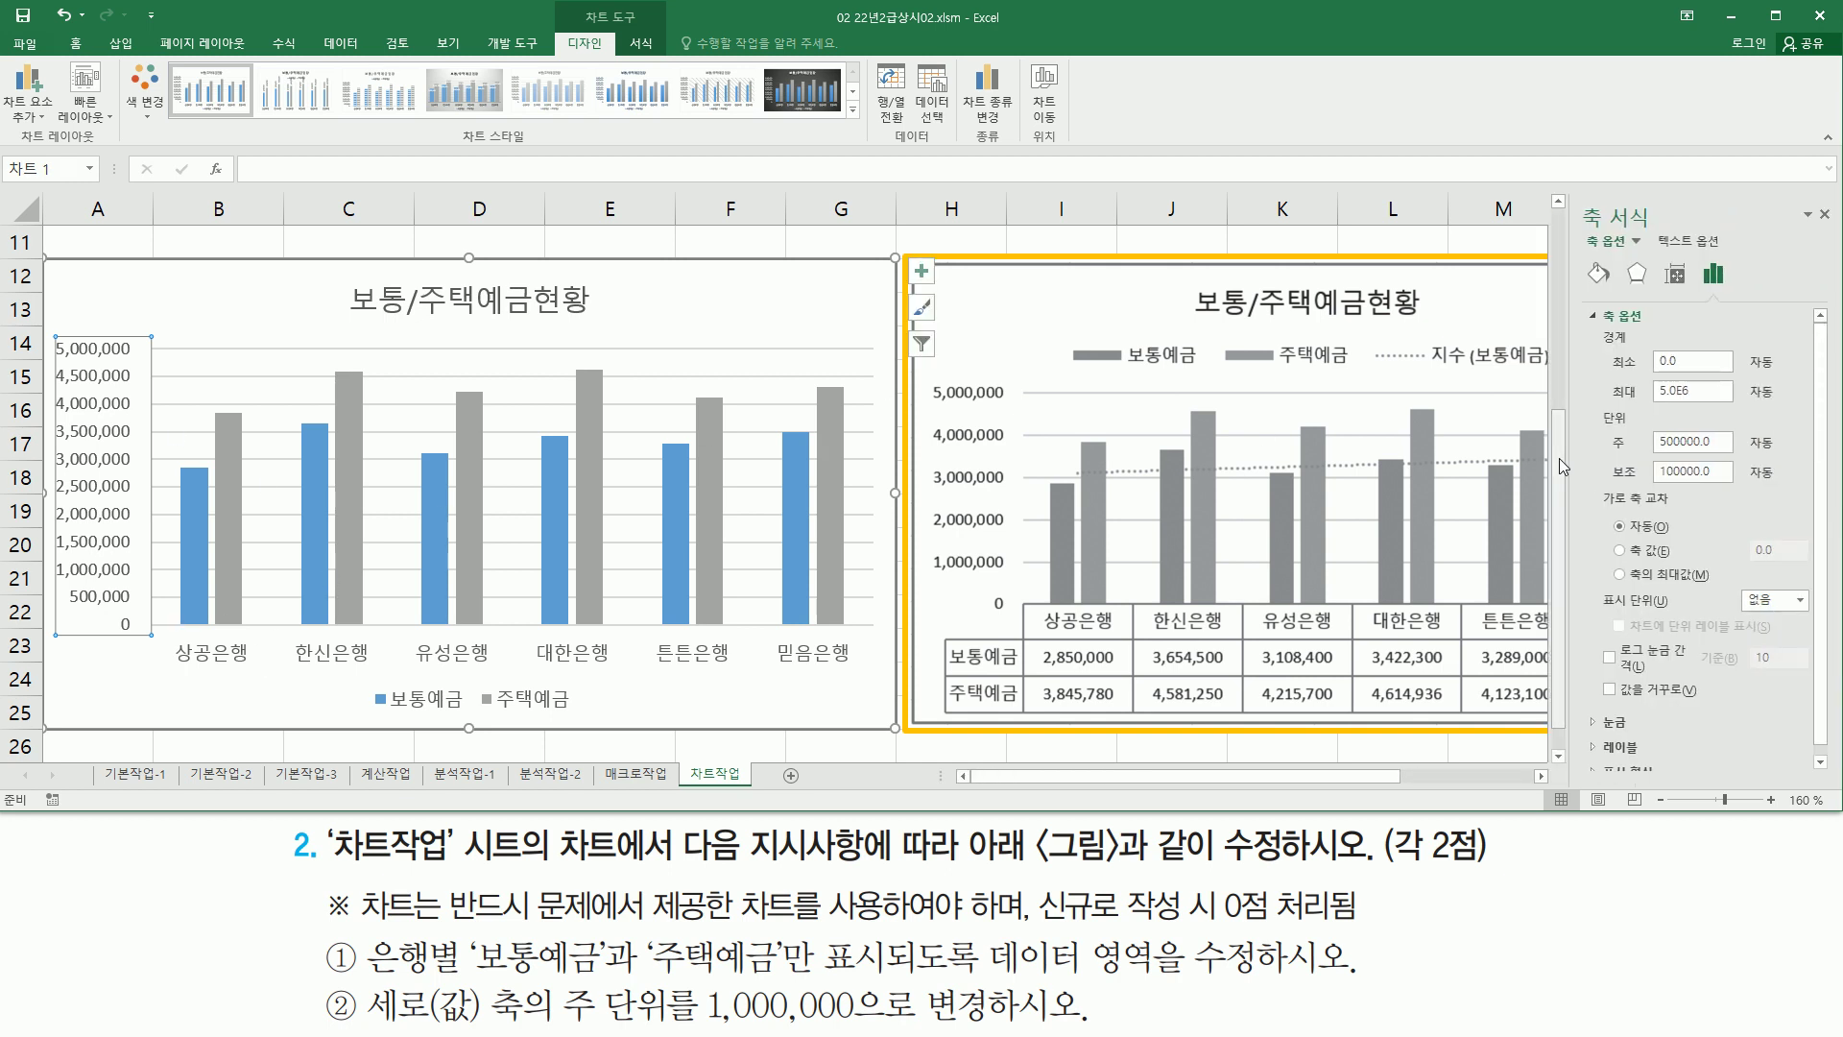
left_click_drag(1581, 195, 1829, 741)
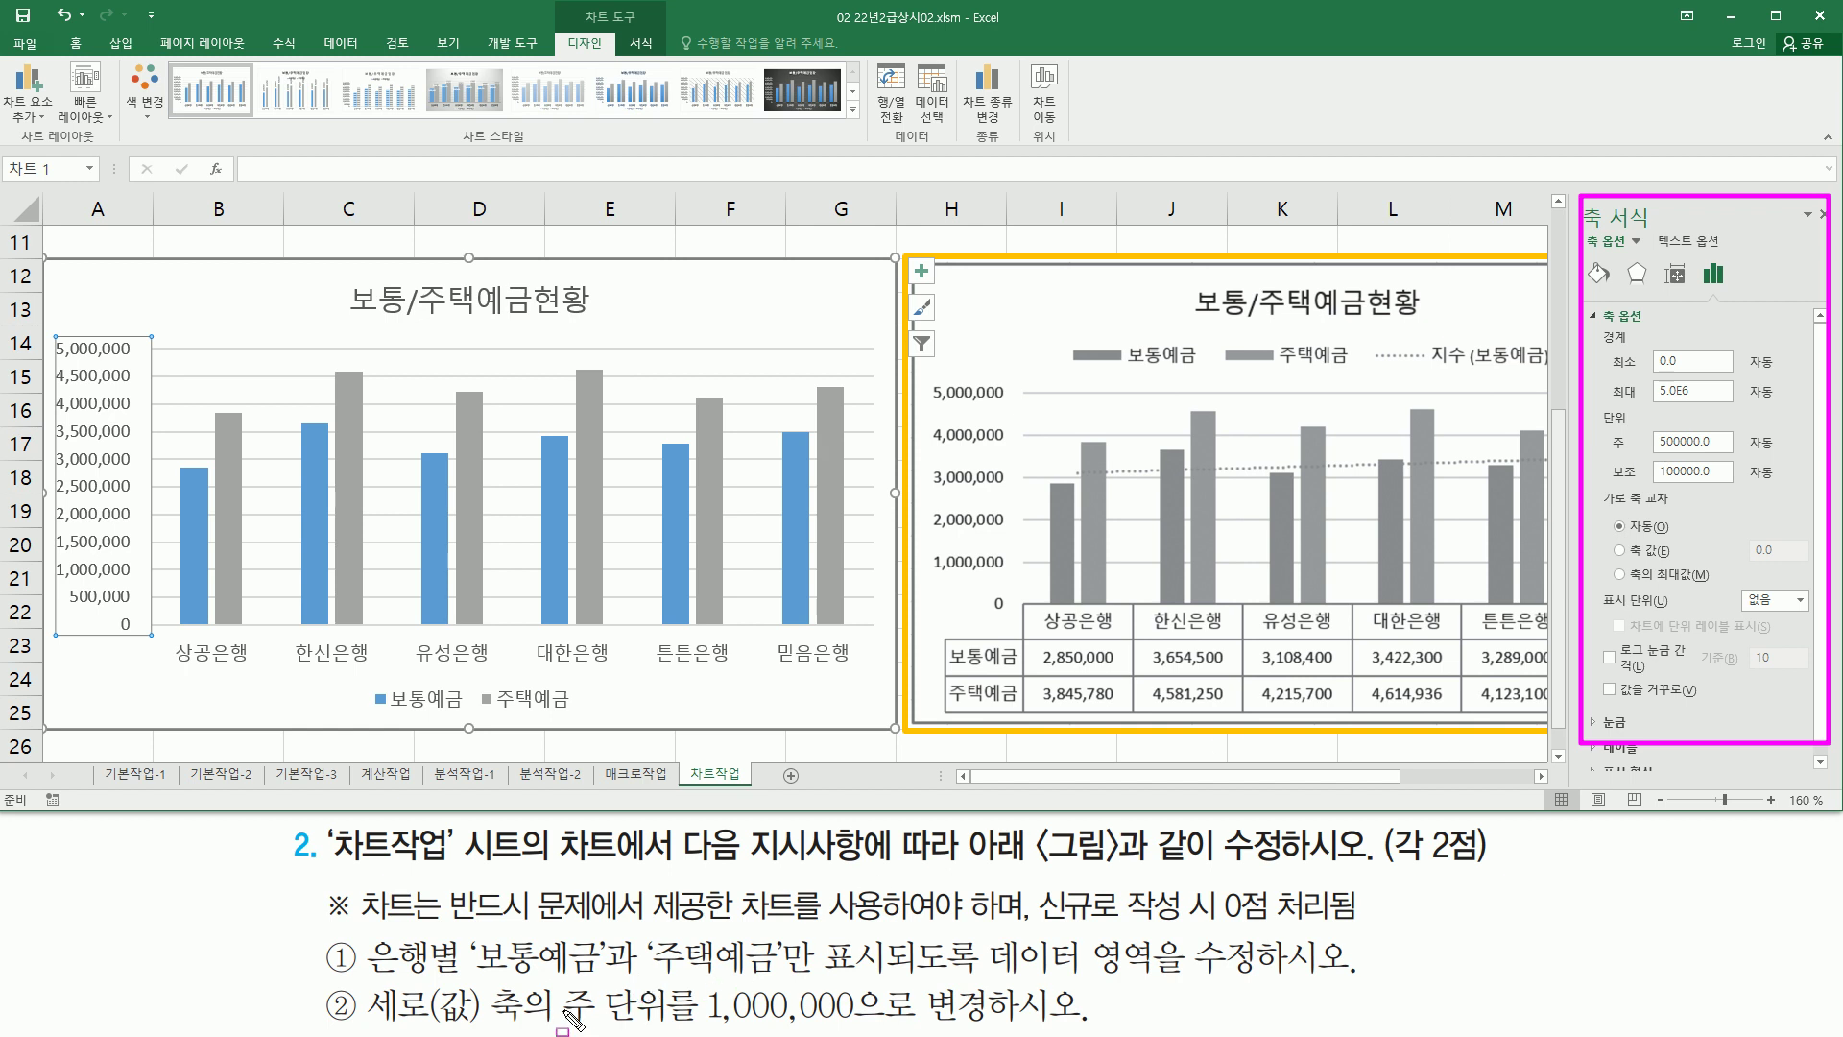
mouse_move(563, 979)
left_mouse_down()
mouse_move(654, 1031)
mouse_move(1081, 1029)
left_mouse_up()
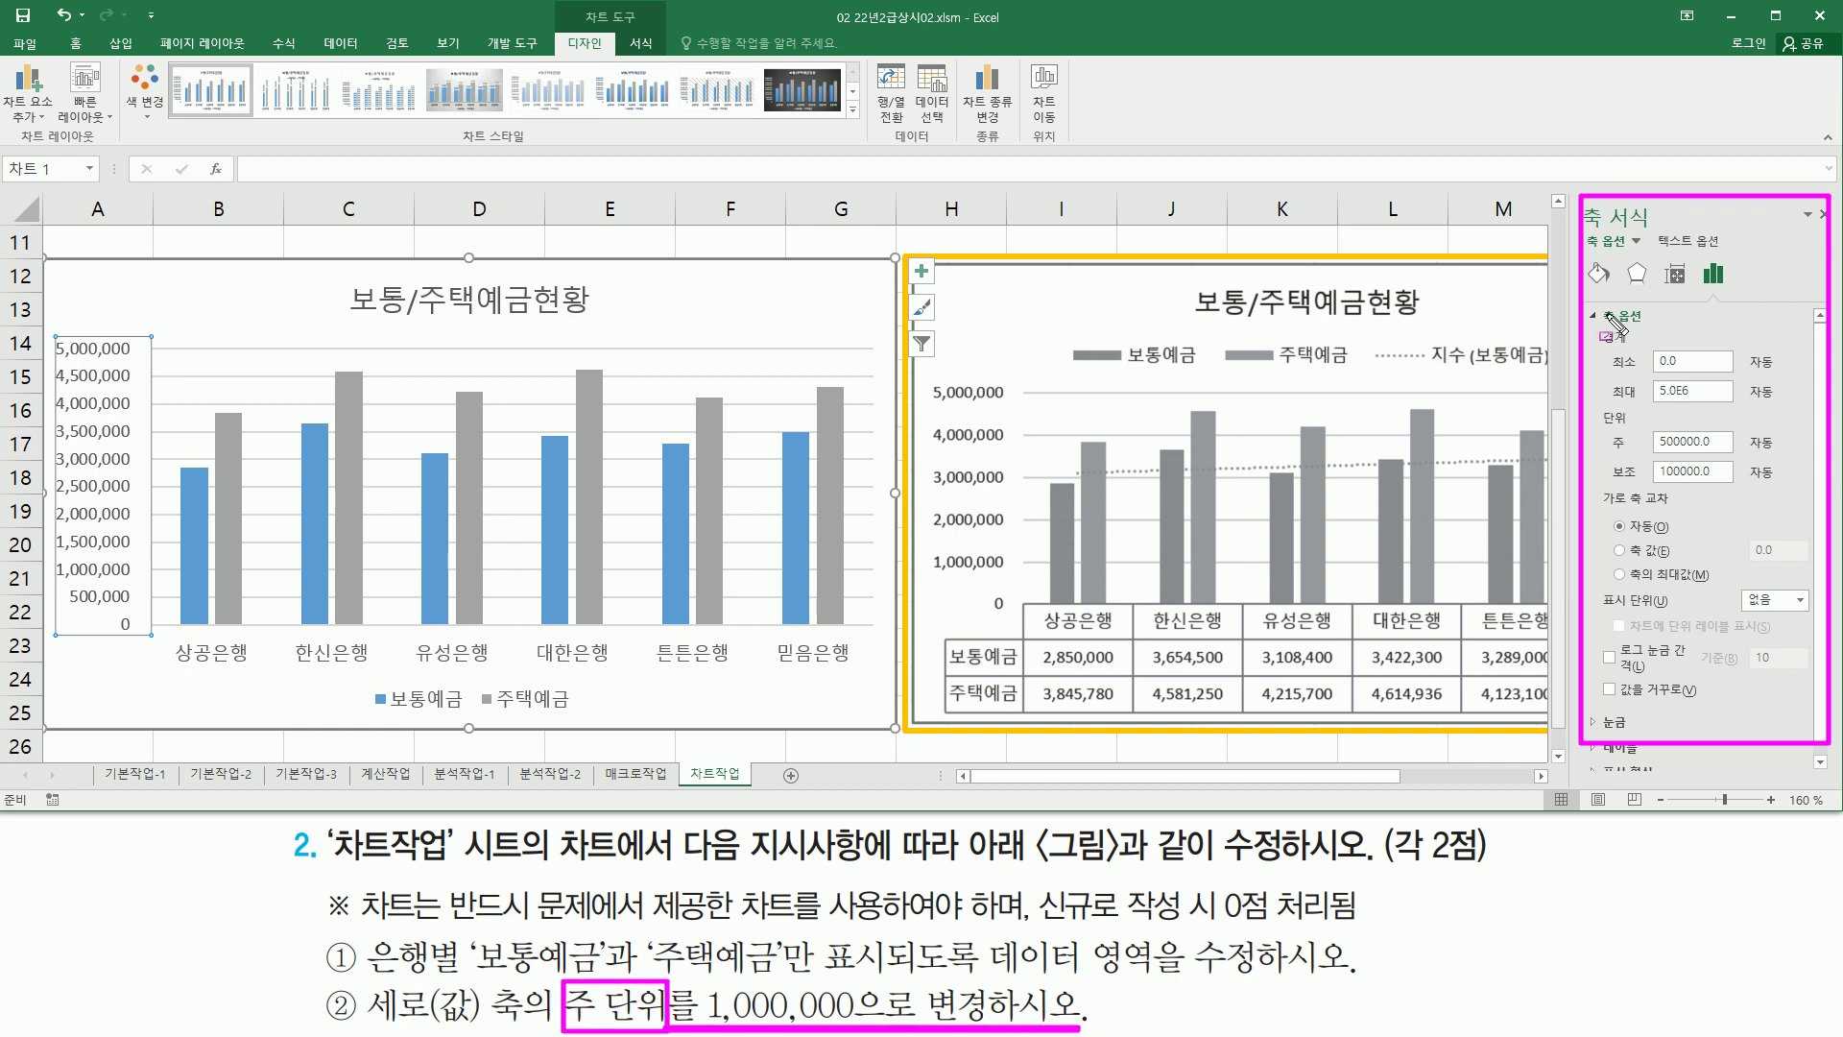
mouse_move(1601, 344)
left_mouse_down()
mouse_move(1700, 408)
mouse_move(1739, 402)
left_mouse_up()
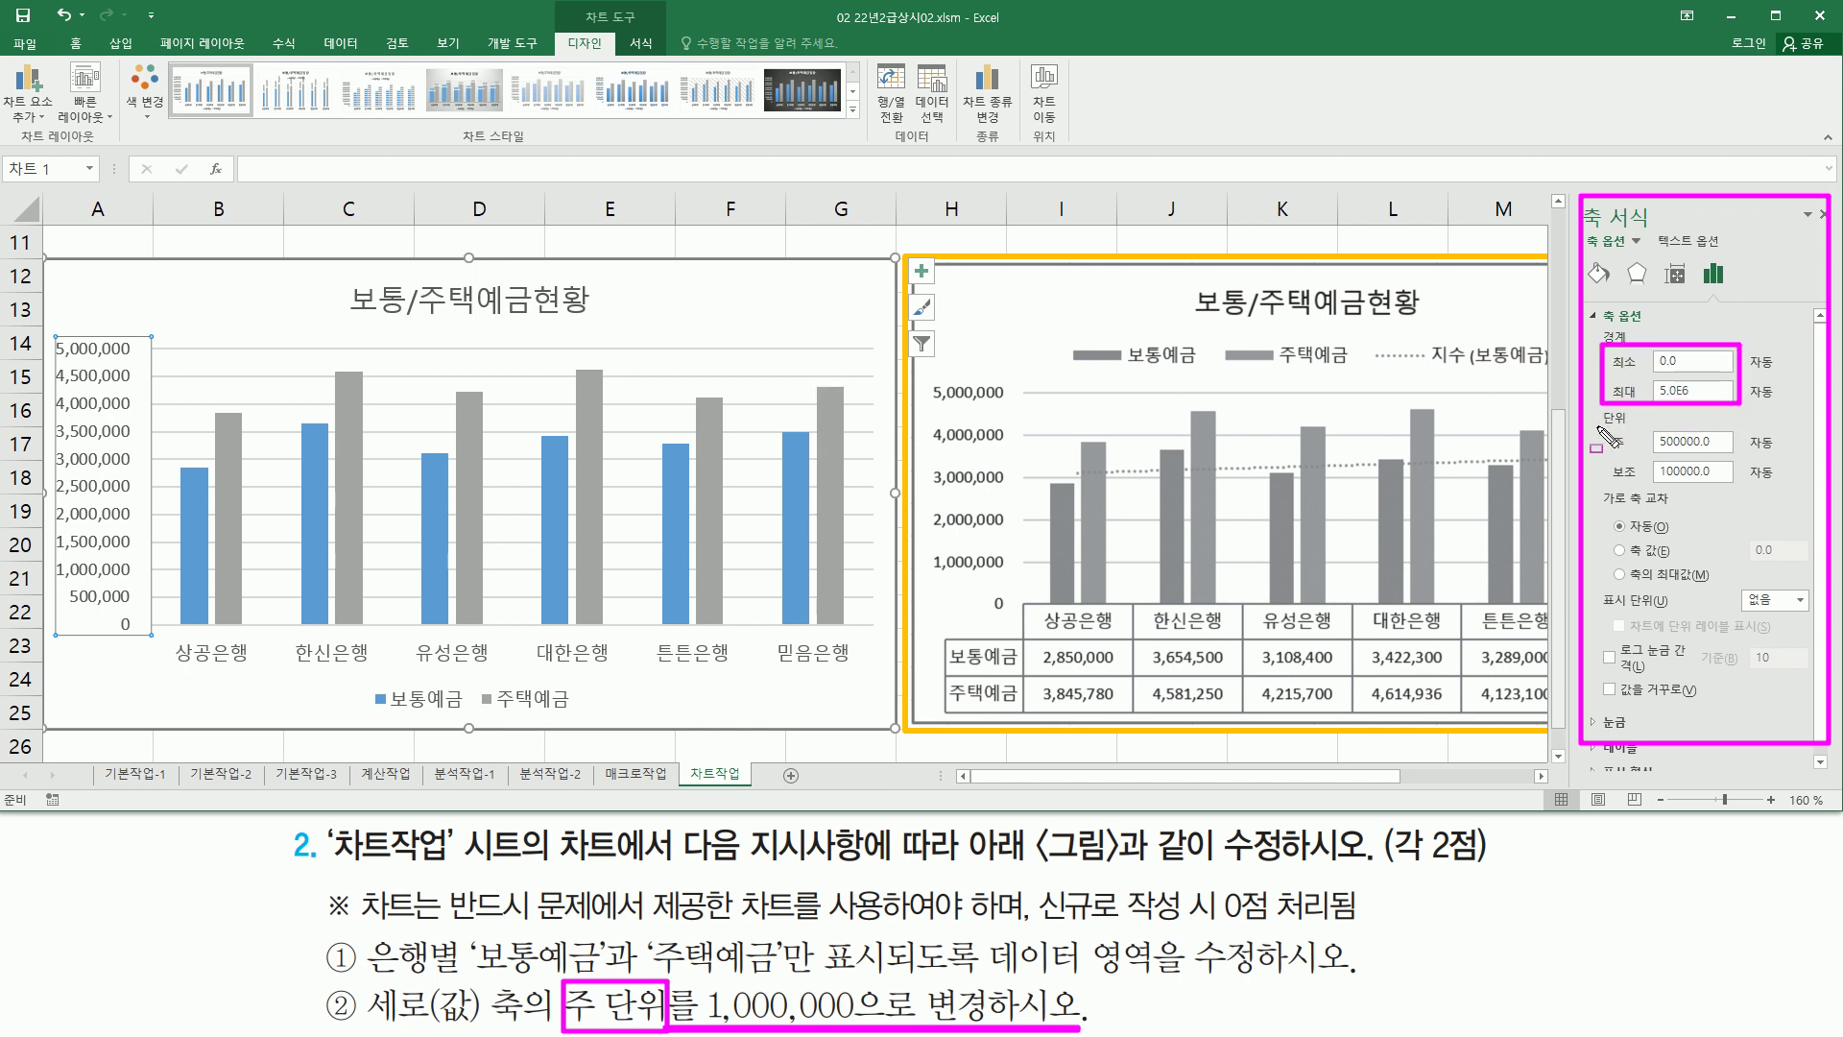
left_click_drag(1596, 424, 1765, 488)
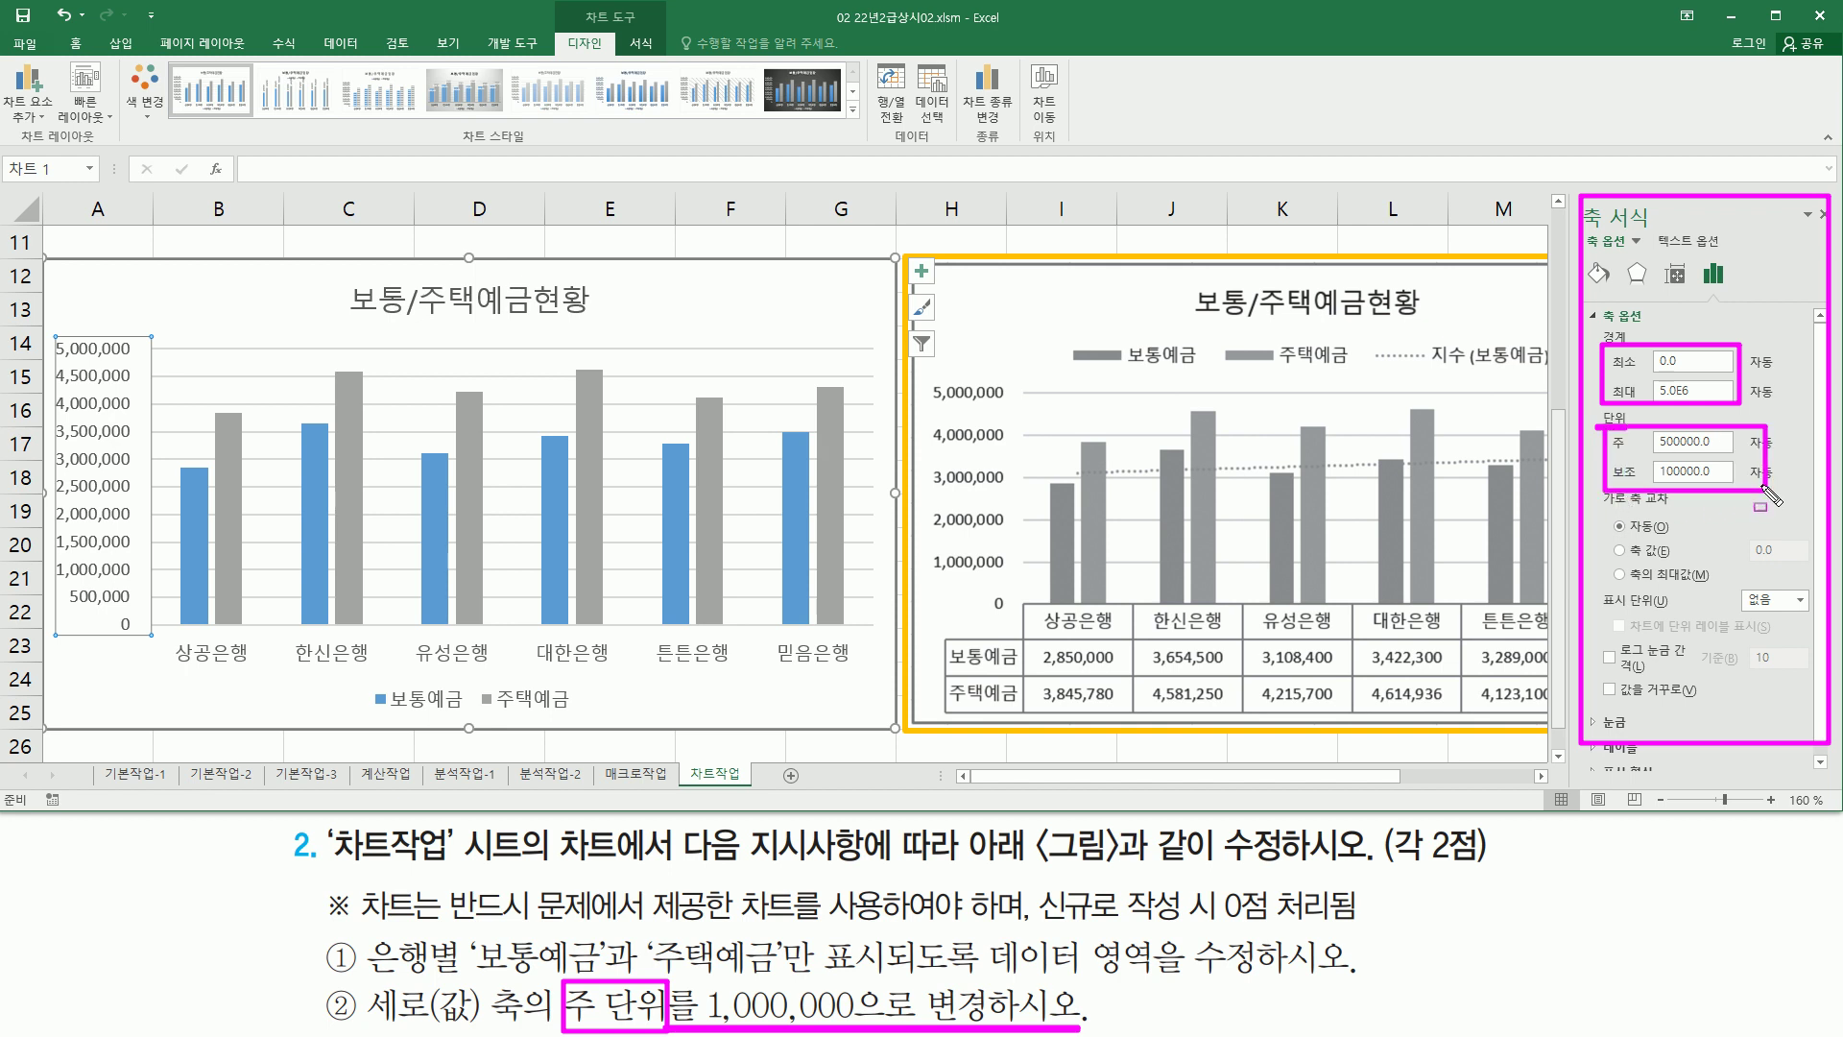
key("Escape")
left_click(1725, 446)
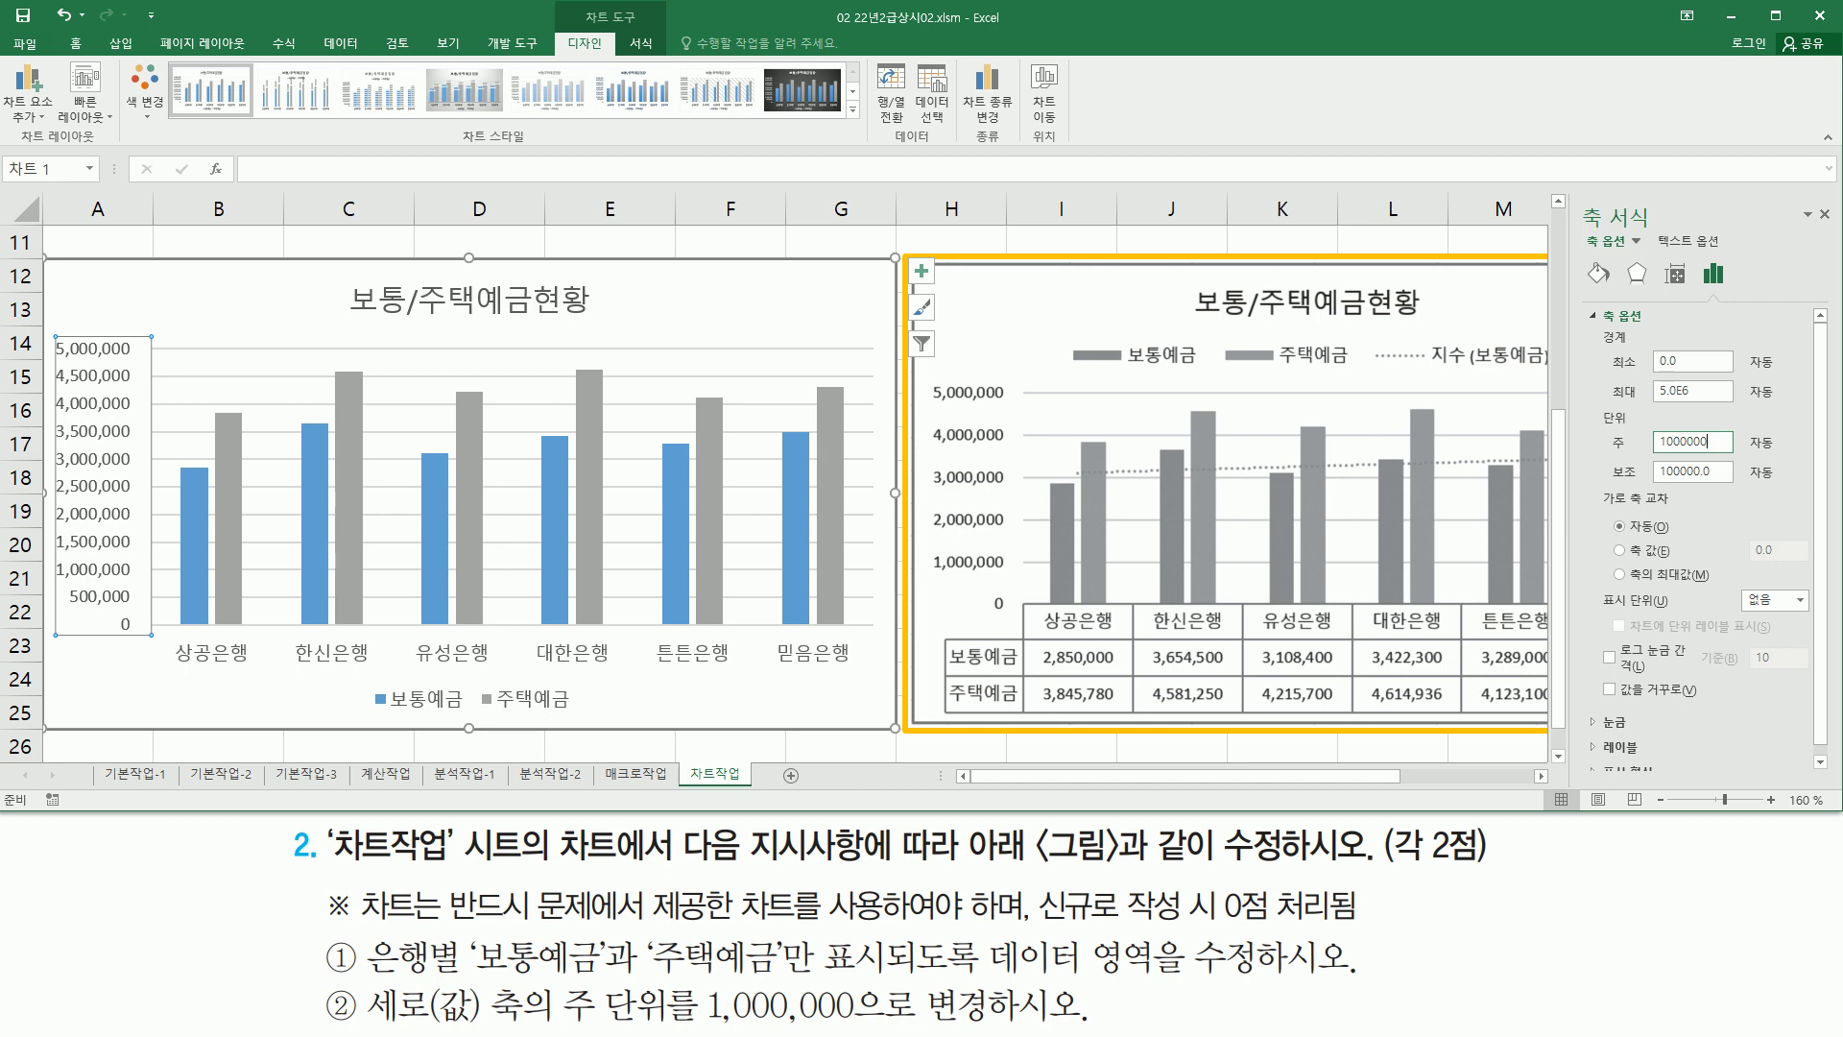
key("Return")
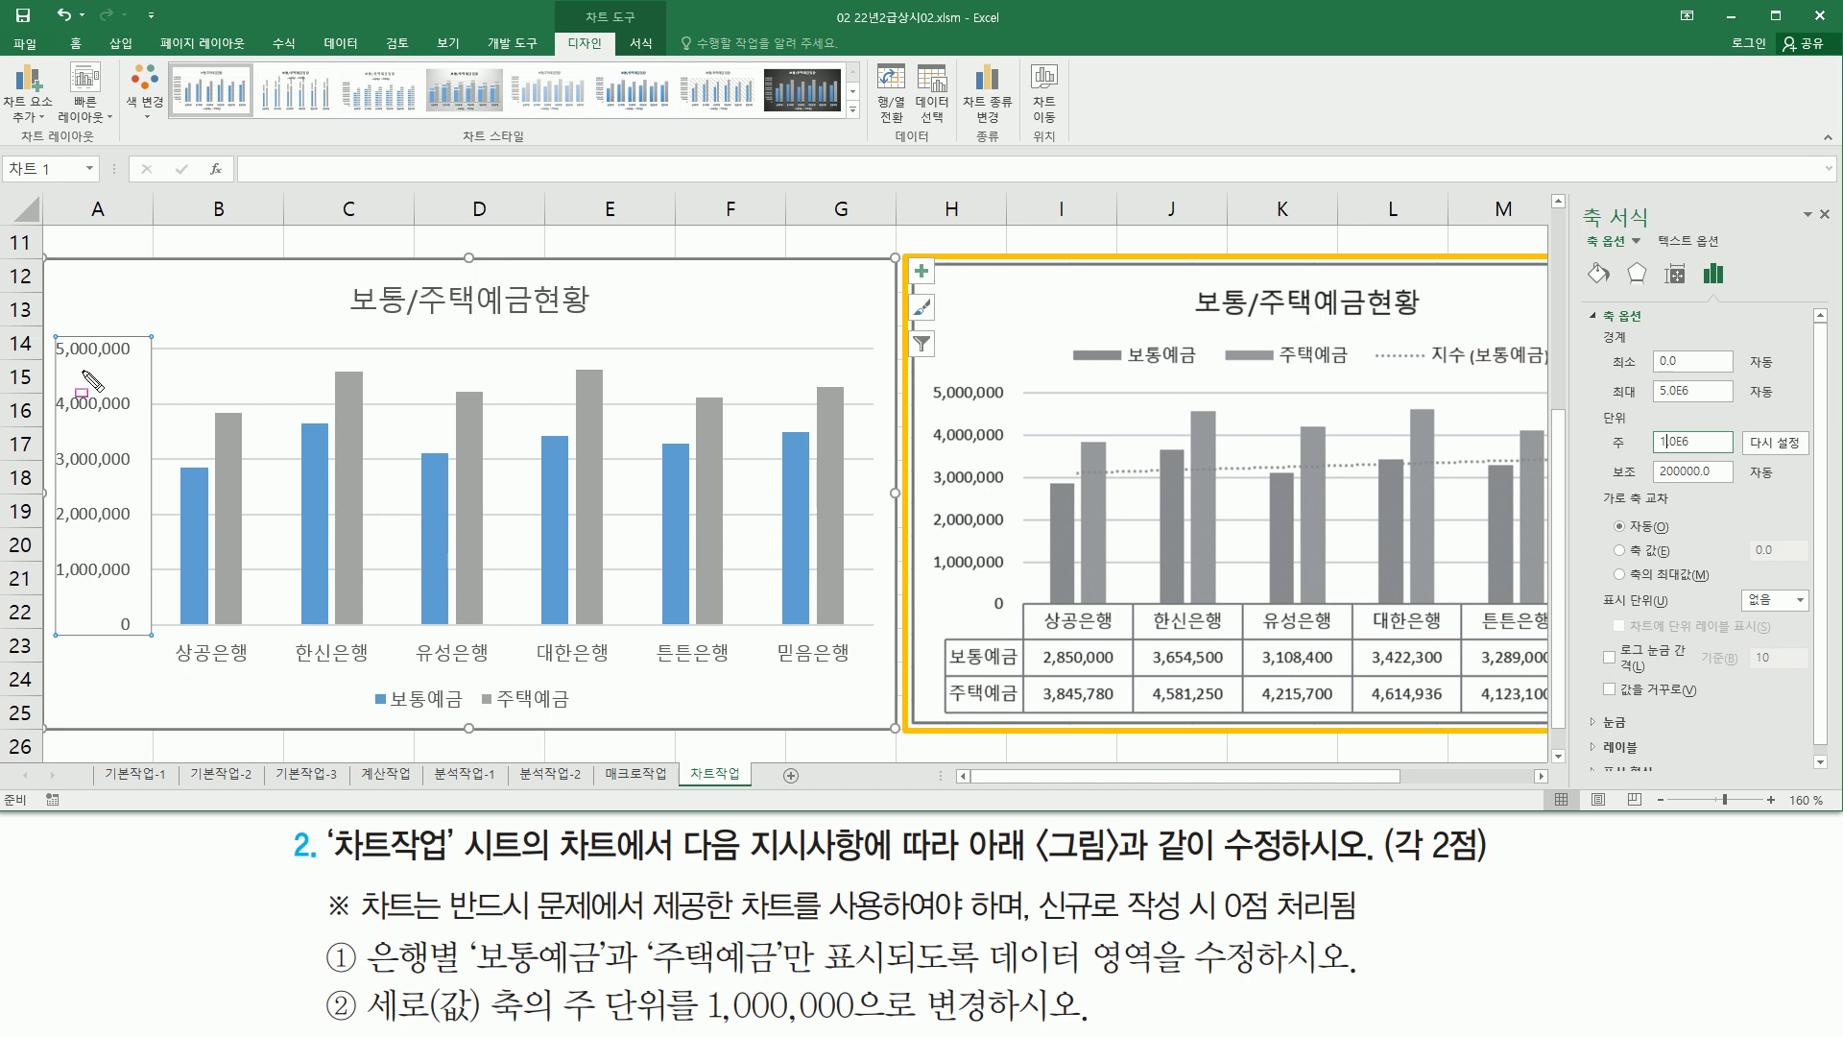
mouse_move(48, 328)
left_mouse_down()
mouse_move(96, 557)
mouse_move(155, 642)
left_mouse_up()
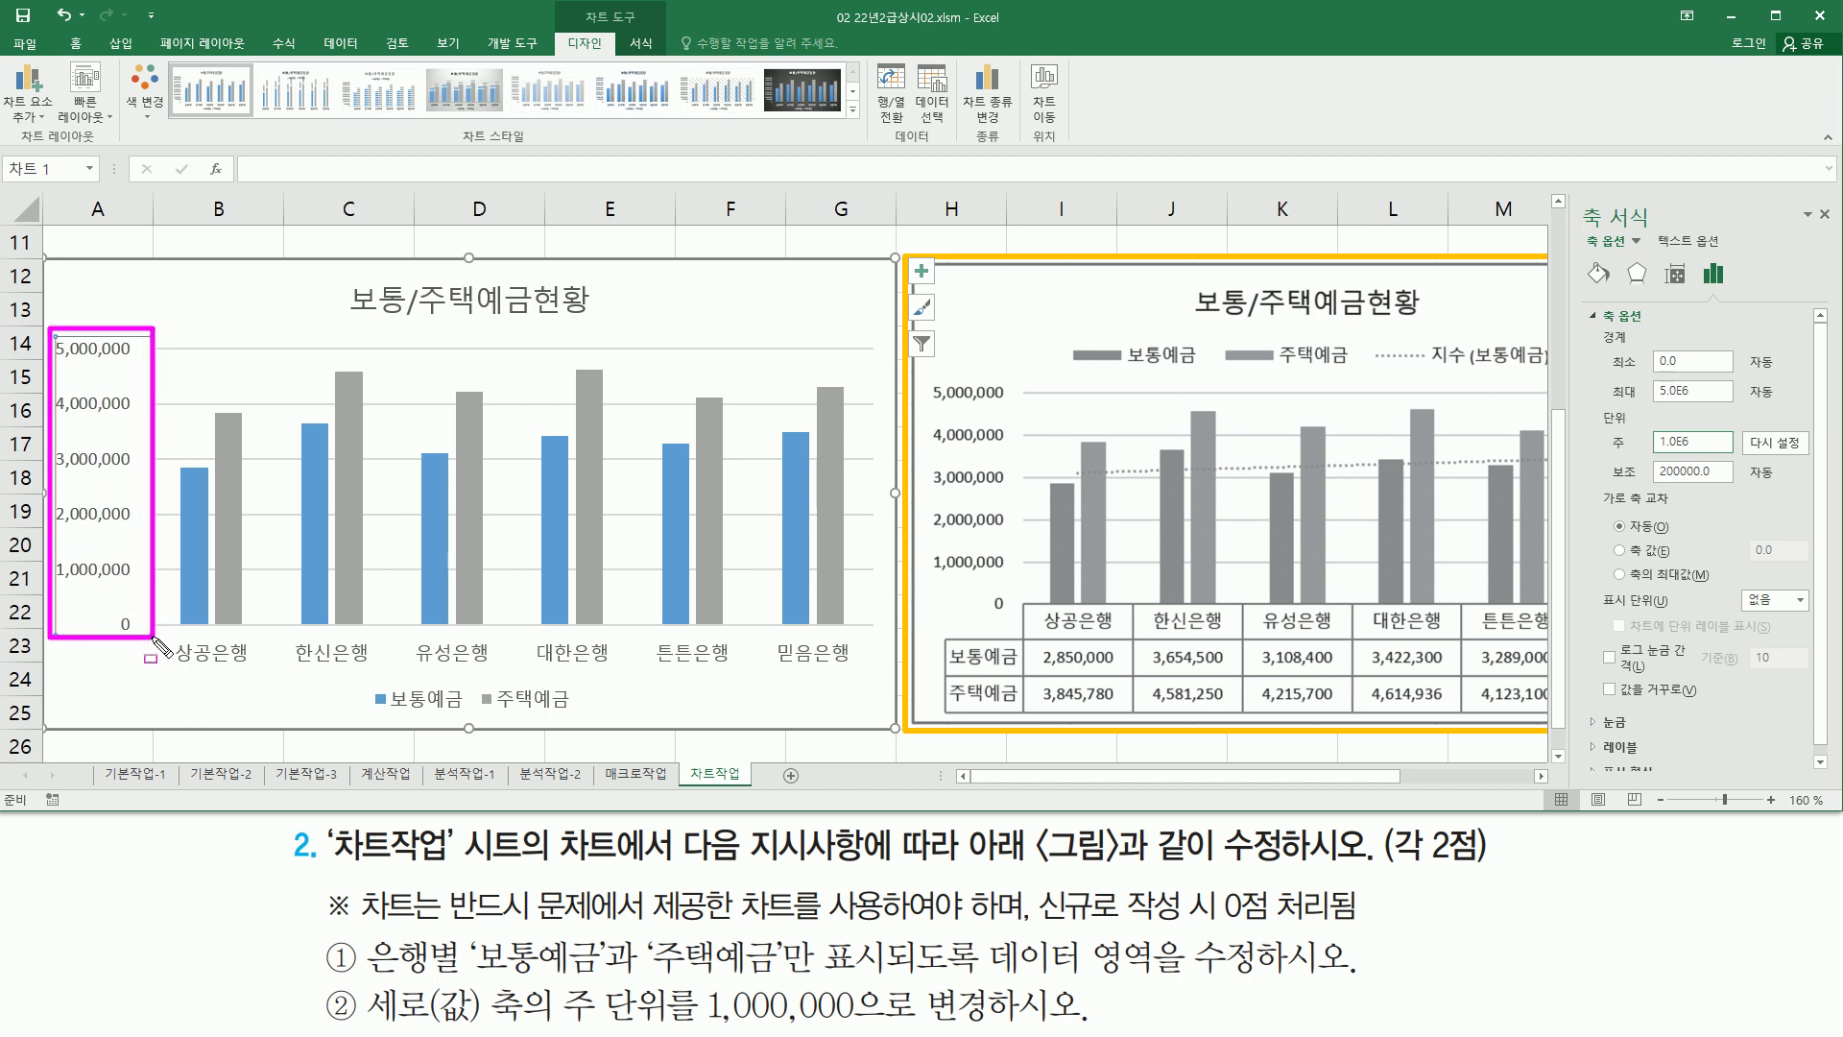
mouse_move(1651, 456)
left_mouse_down()
mouse_move(1692, 455)
mouse_move(1701, 425)
left_mouse_up()
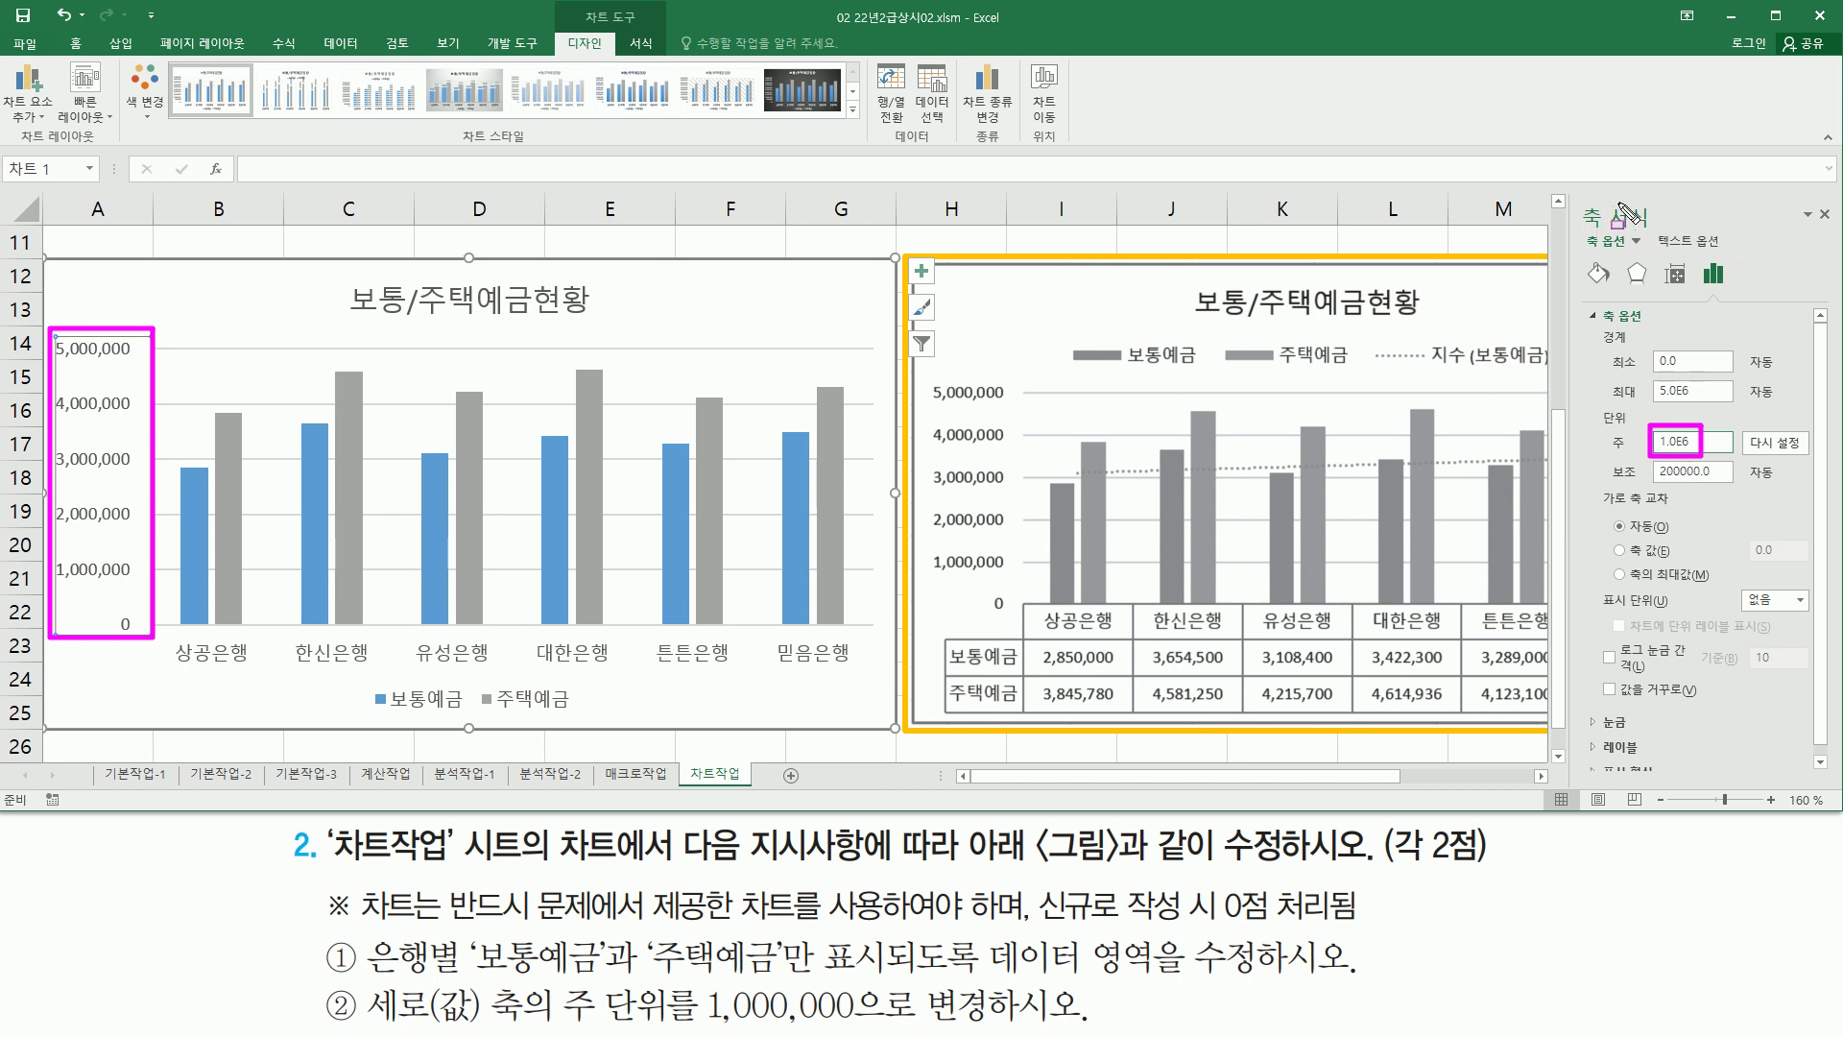
left_click_drag(1815, 202, 1837, 231)
key("Escape")
left_click(1826, 215)
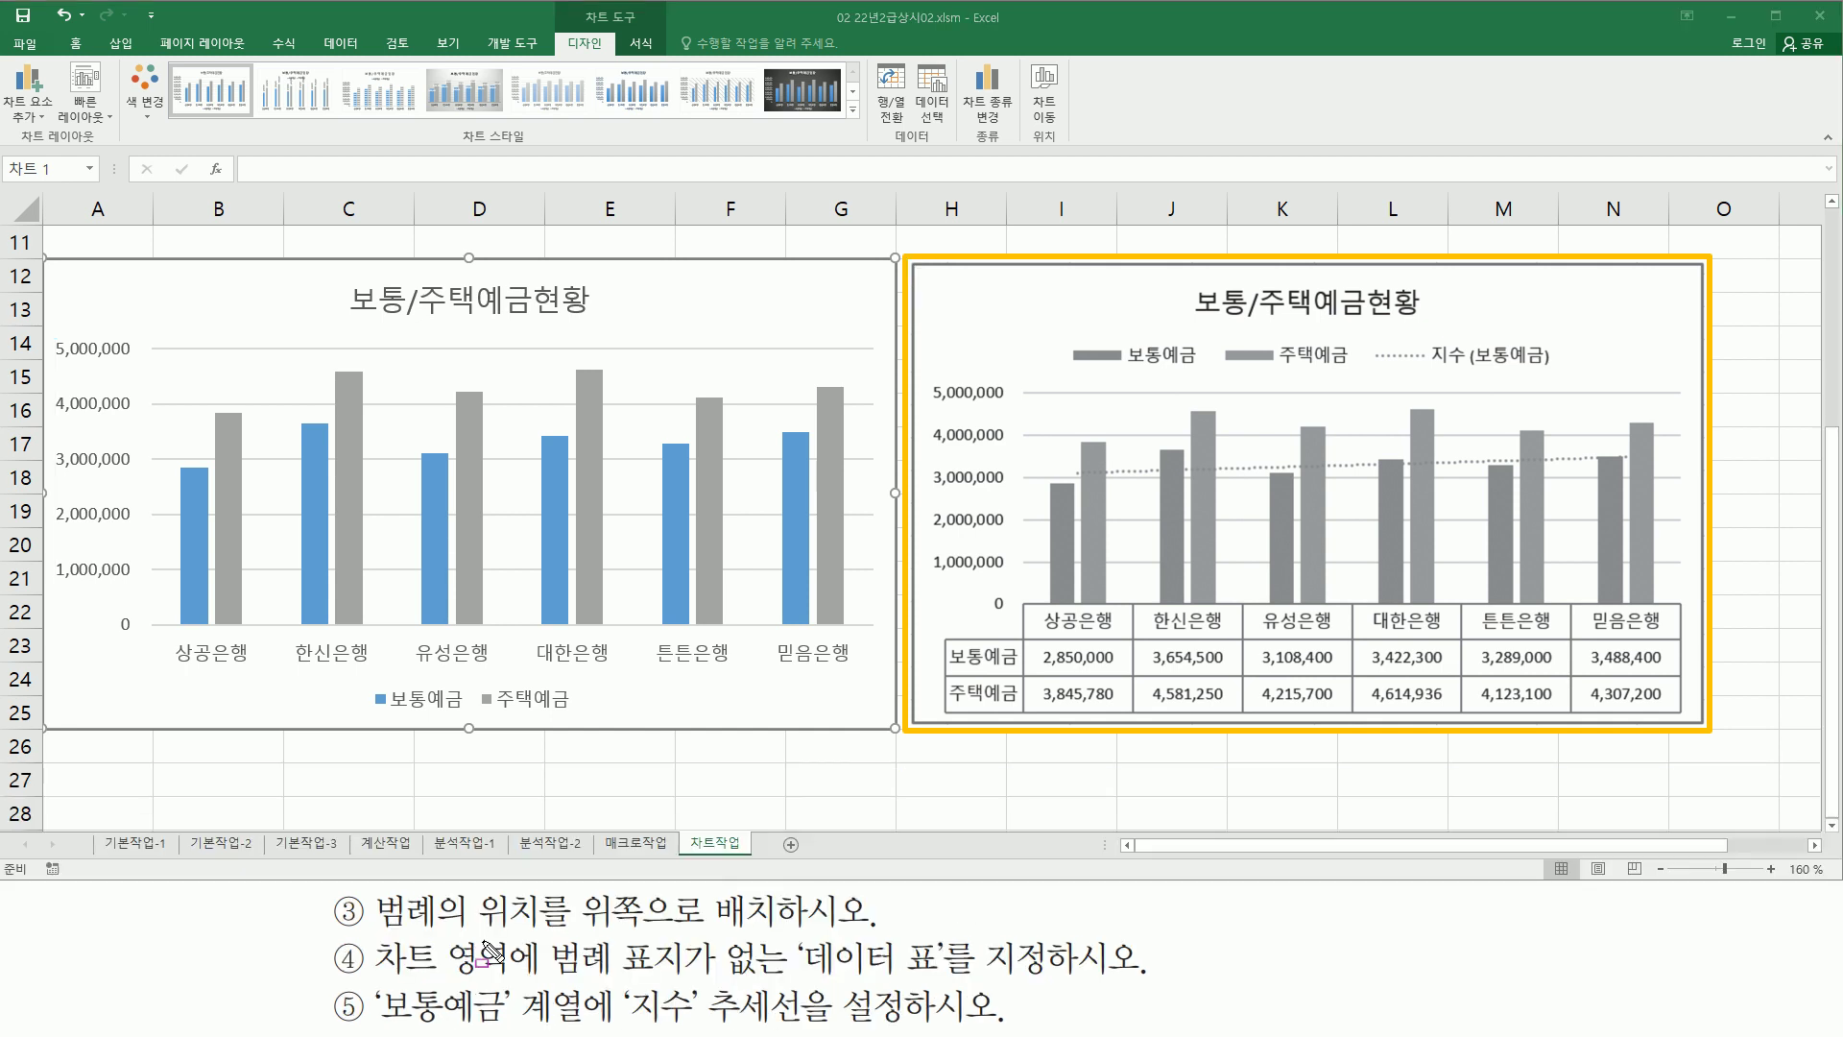
Position the existing chart's legend at the top (위쪽) and close the legend formatting settings.
left_click_drag(374, 931, 470, 933)
mouse_move(371, 893)
left_mouse_down()
mouse_move(513, 929)
mouse_move(862, 930)
left_mouse_up()
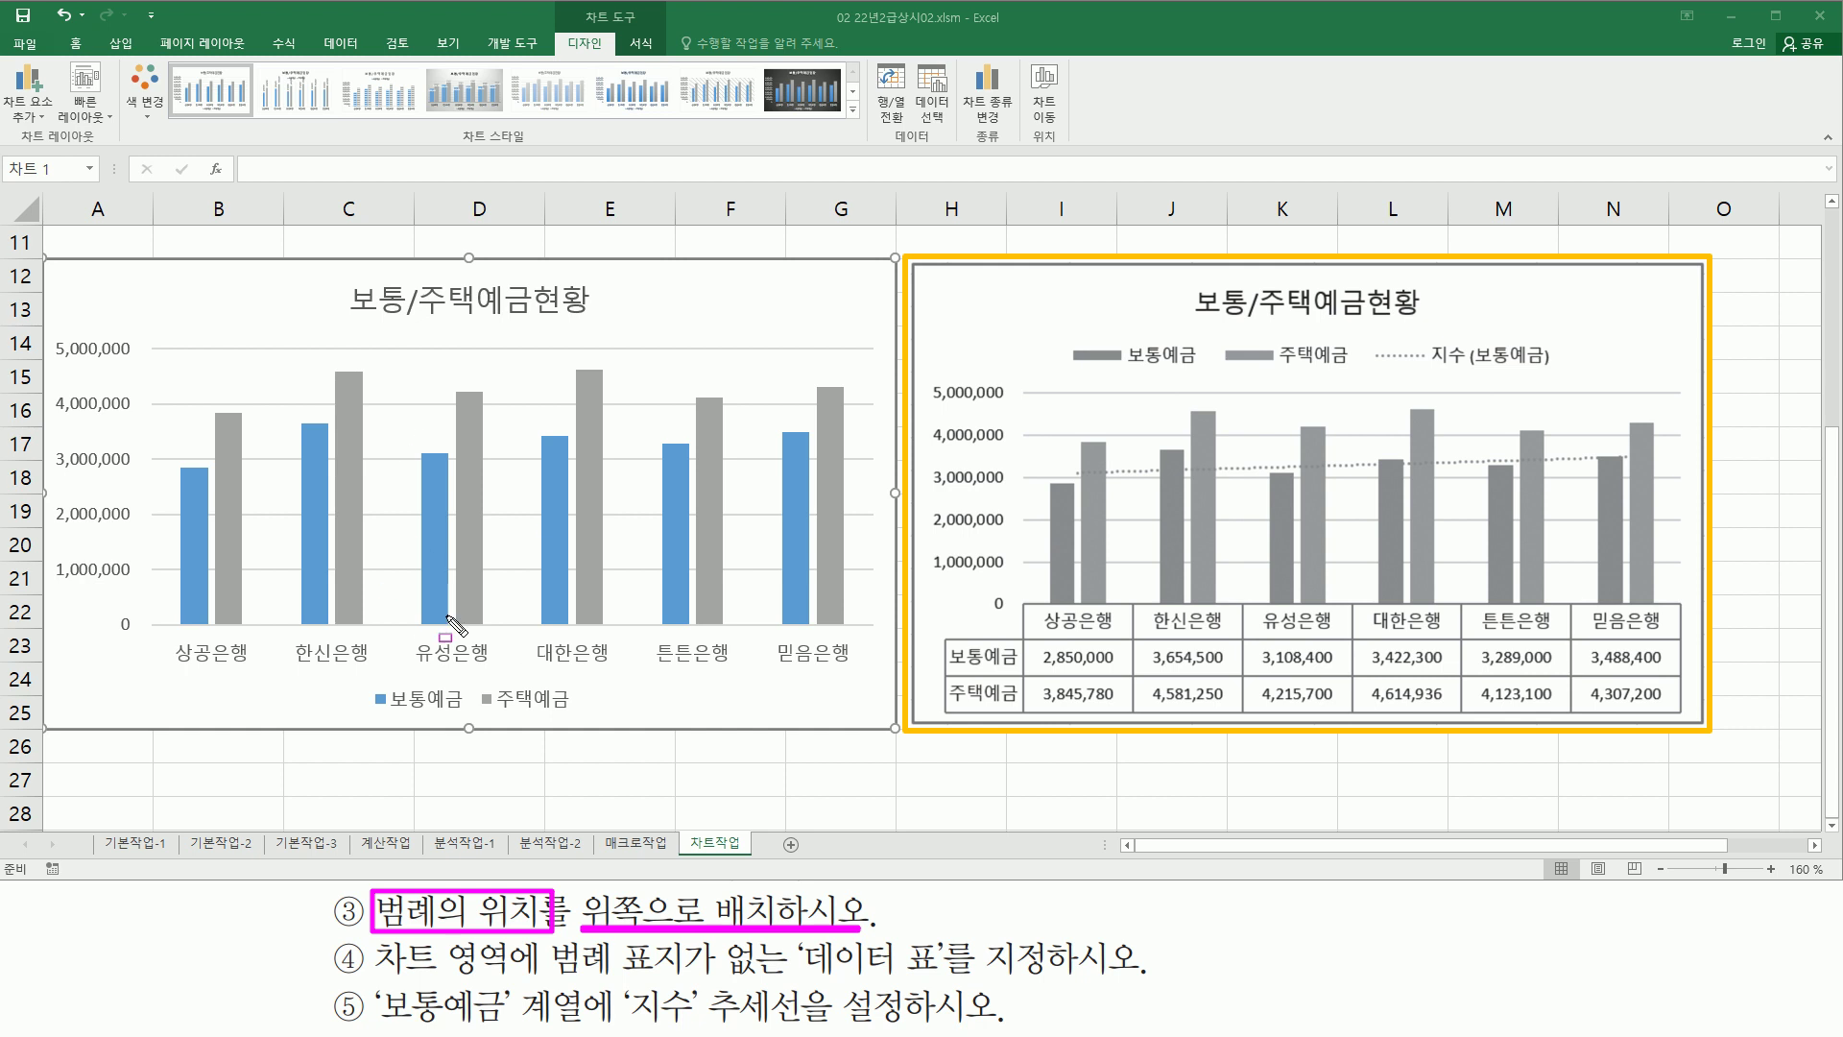
mouse_move(359, 679)
left_mouse_down()
mouse_move(369, 709)
mouse_move(580, 722)
left_mouse_up()
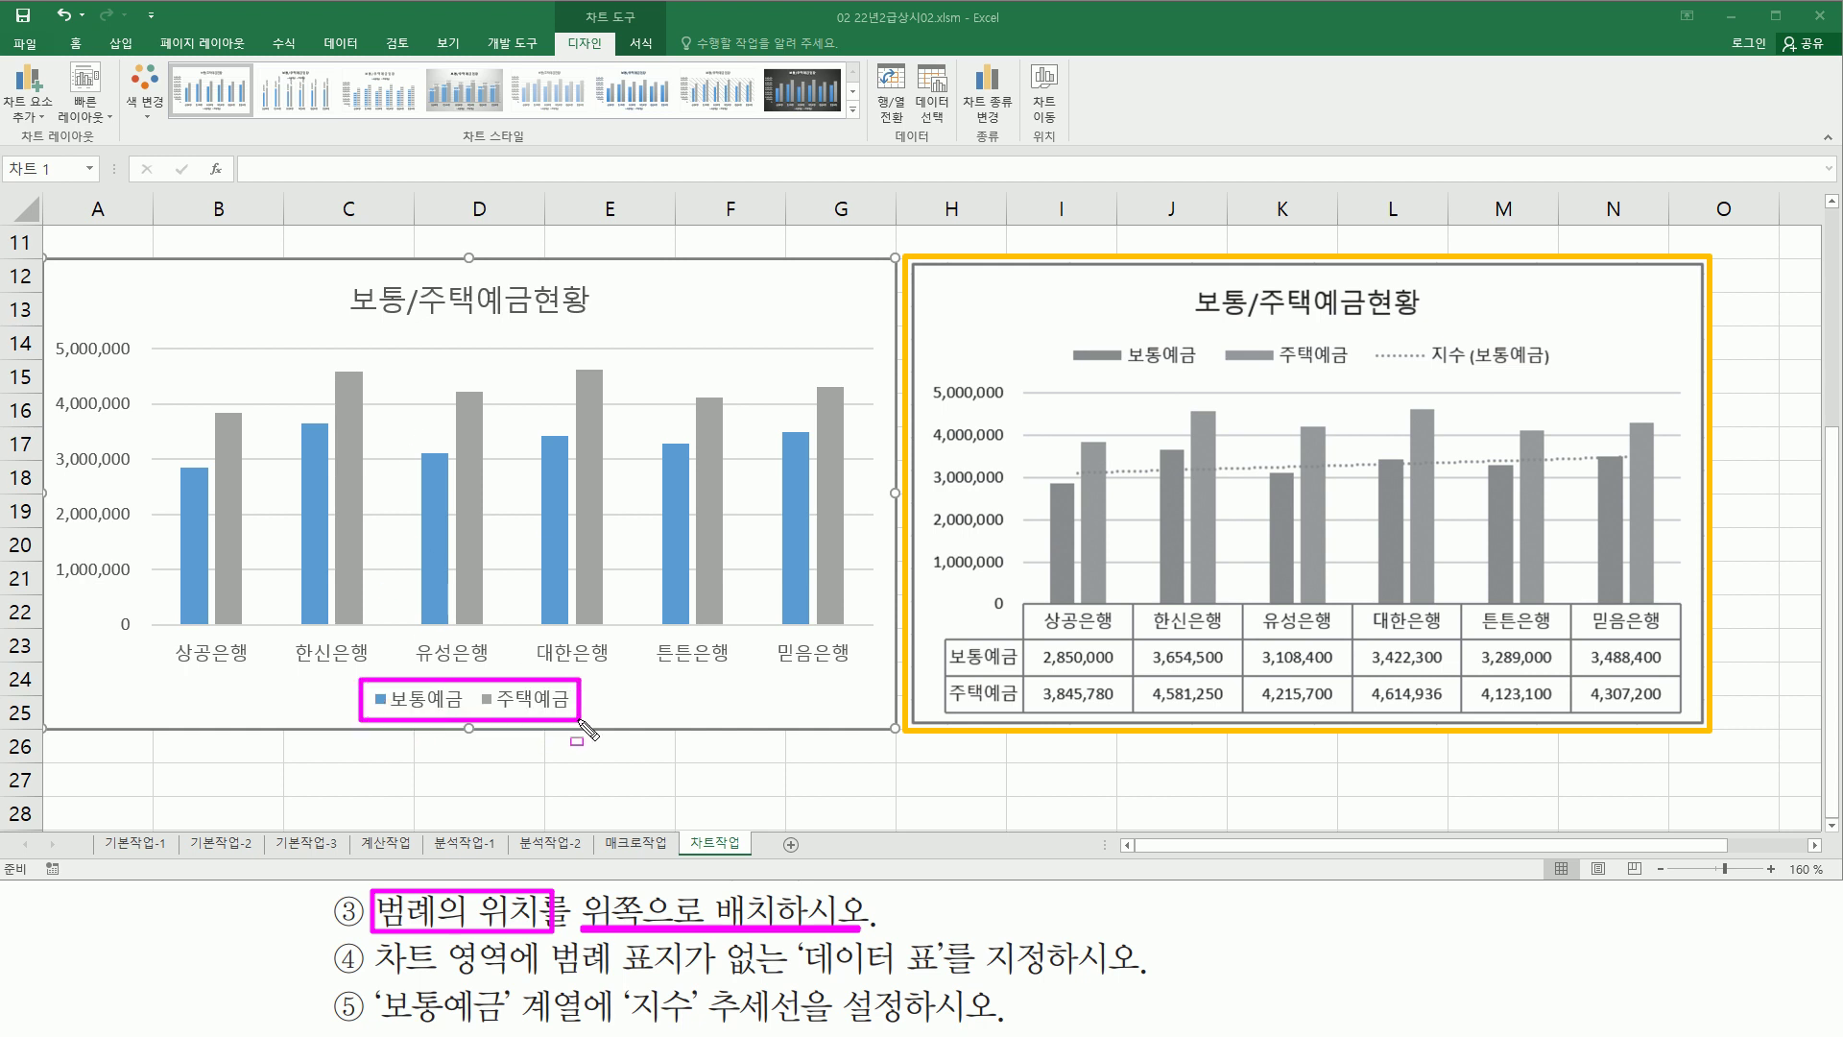
mouse_move(1060, 325)
left_mouse_down()
mouse_move(1241, 384)
mouse_move(1599, 374)
left_mouse_up()
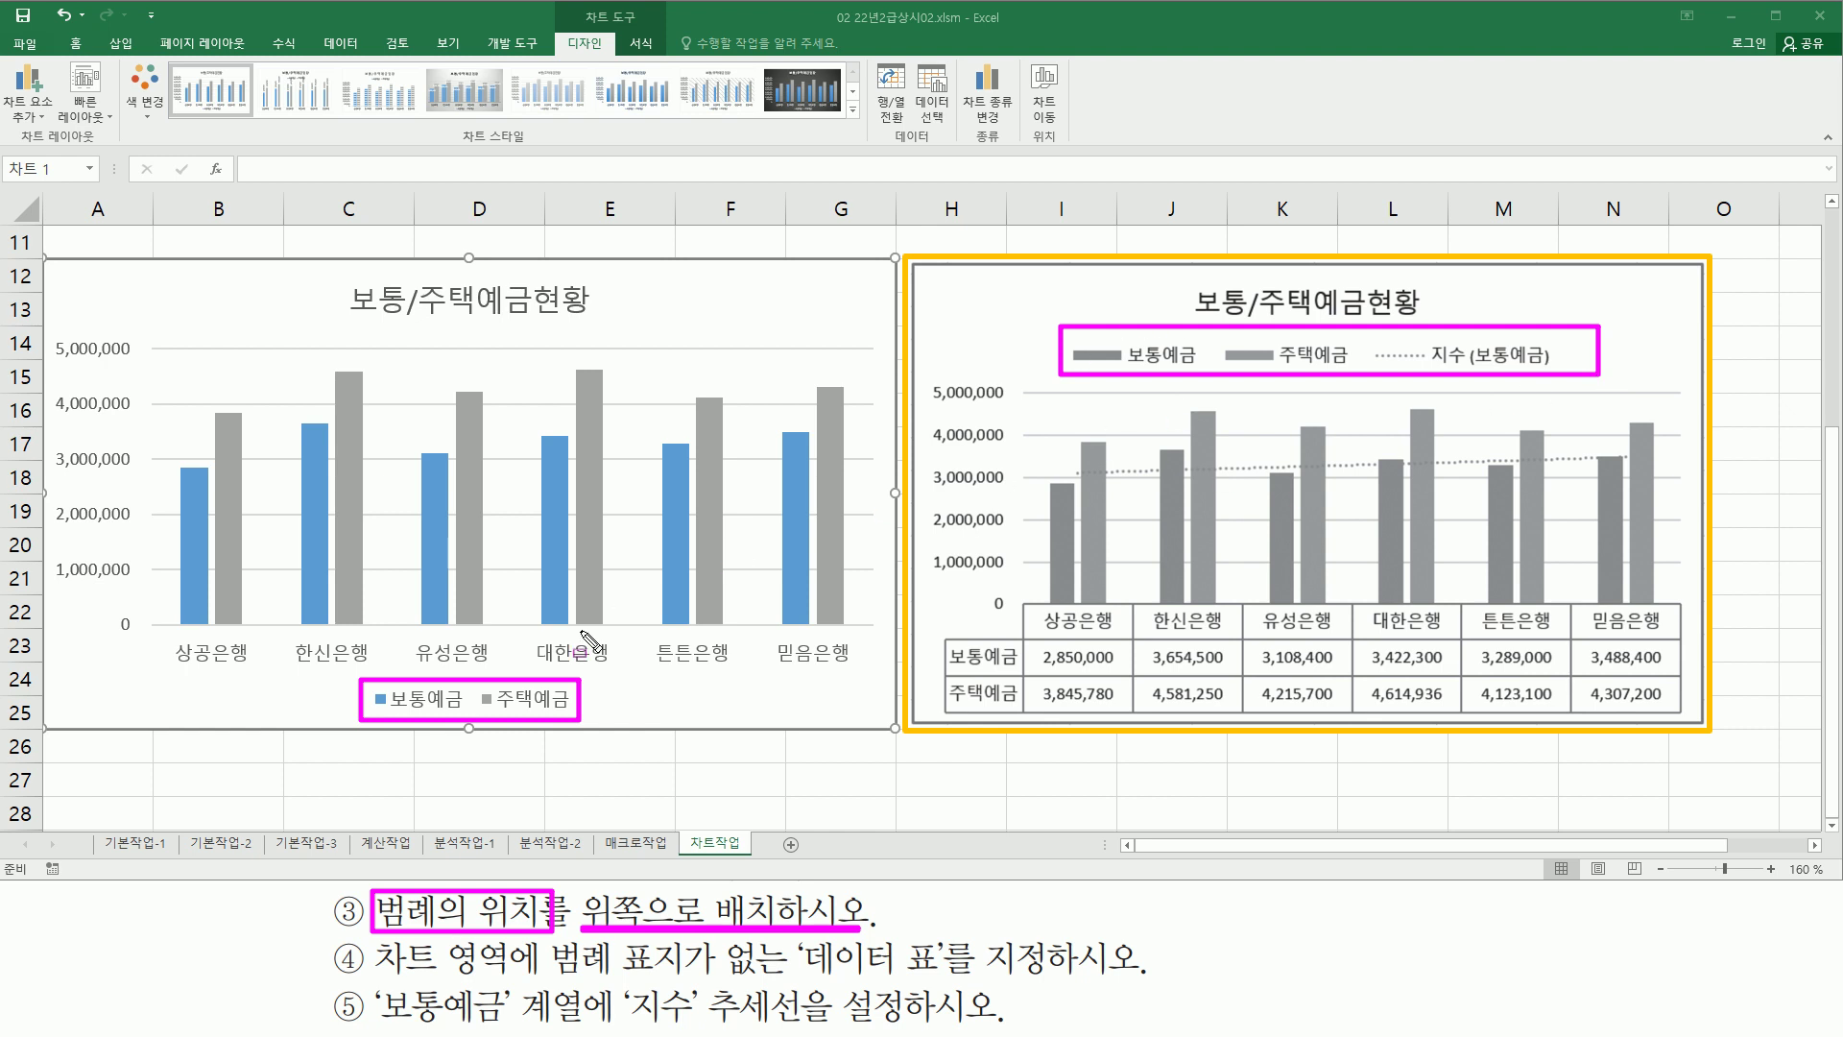
key("Escape")
left_click(529, 699)
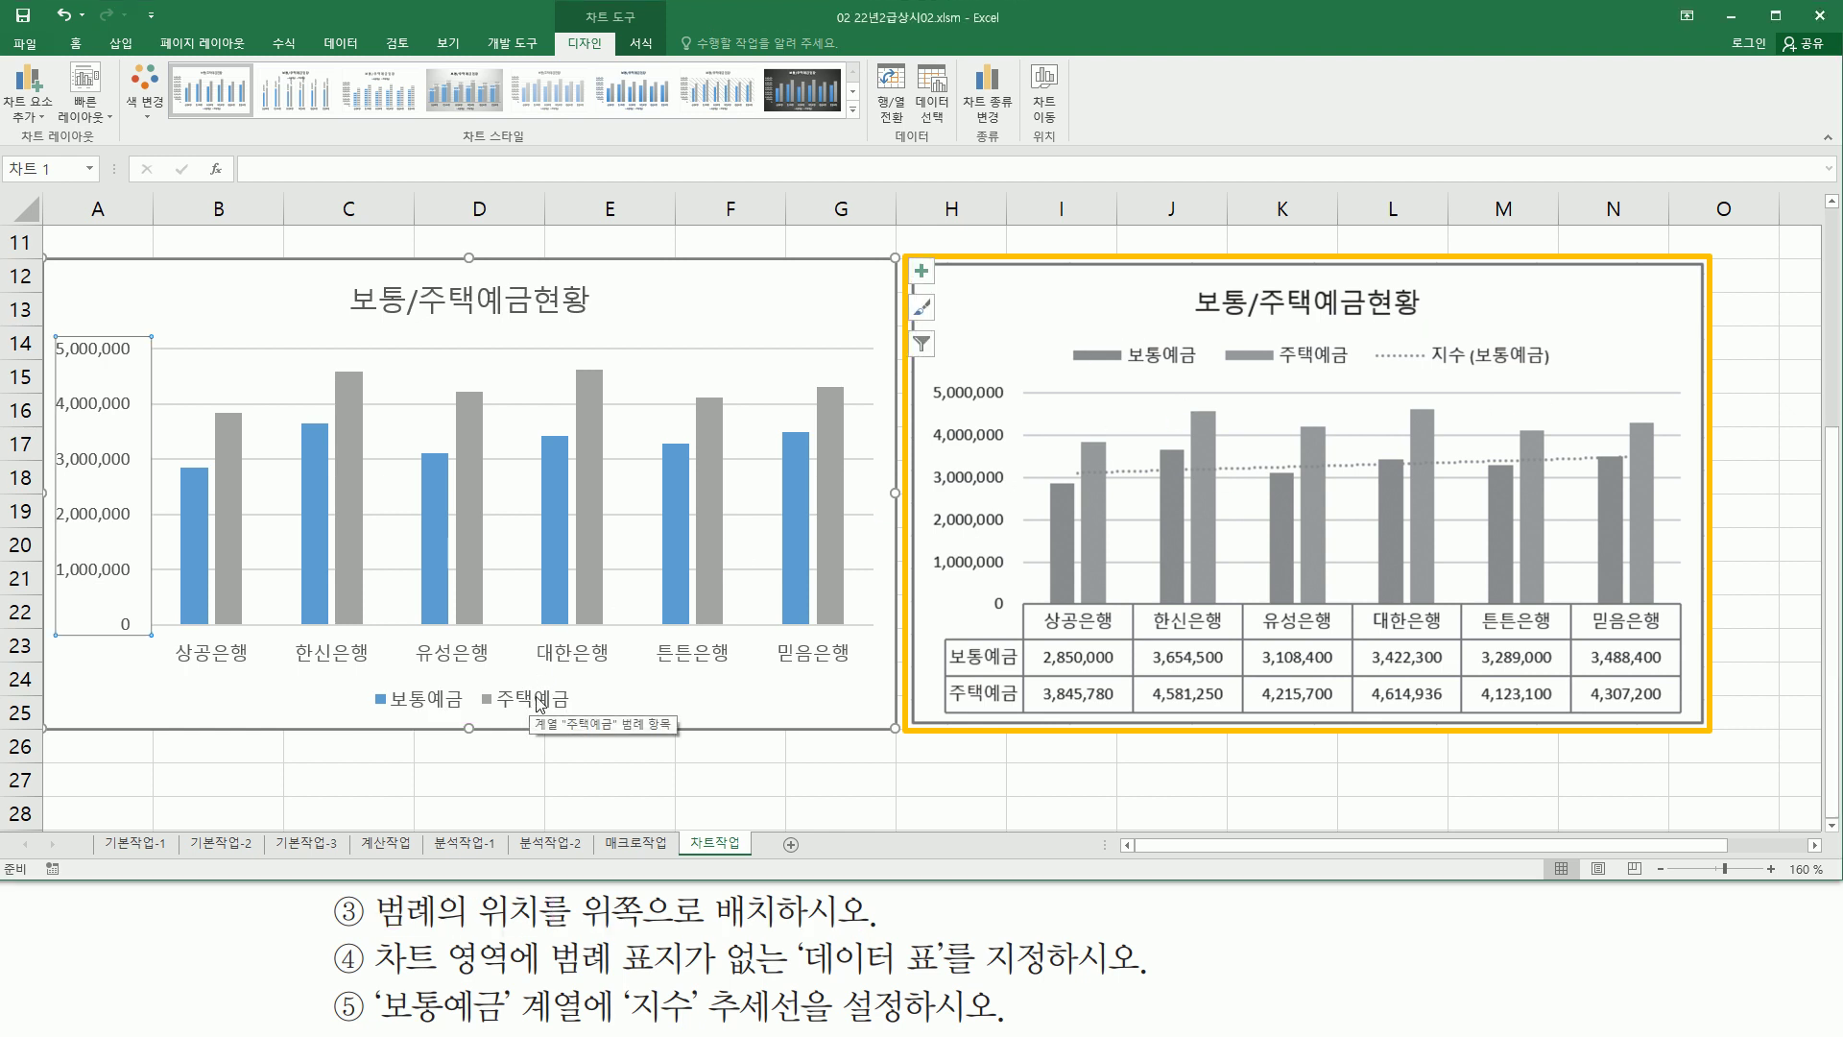
left_click(513, 699)
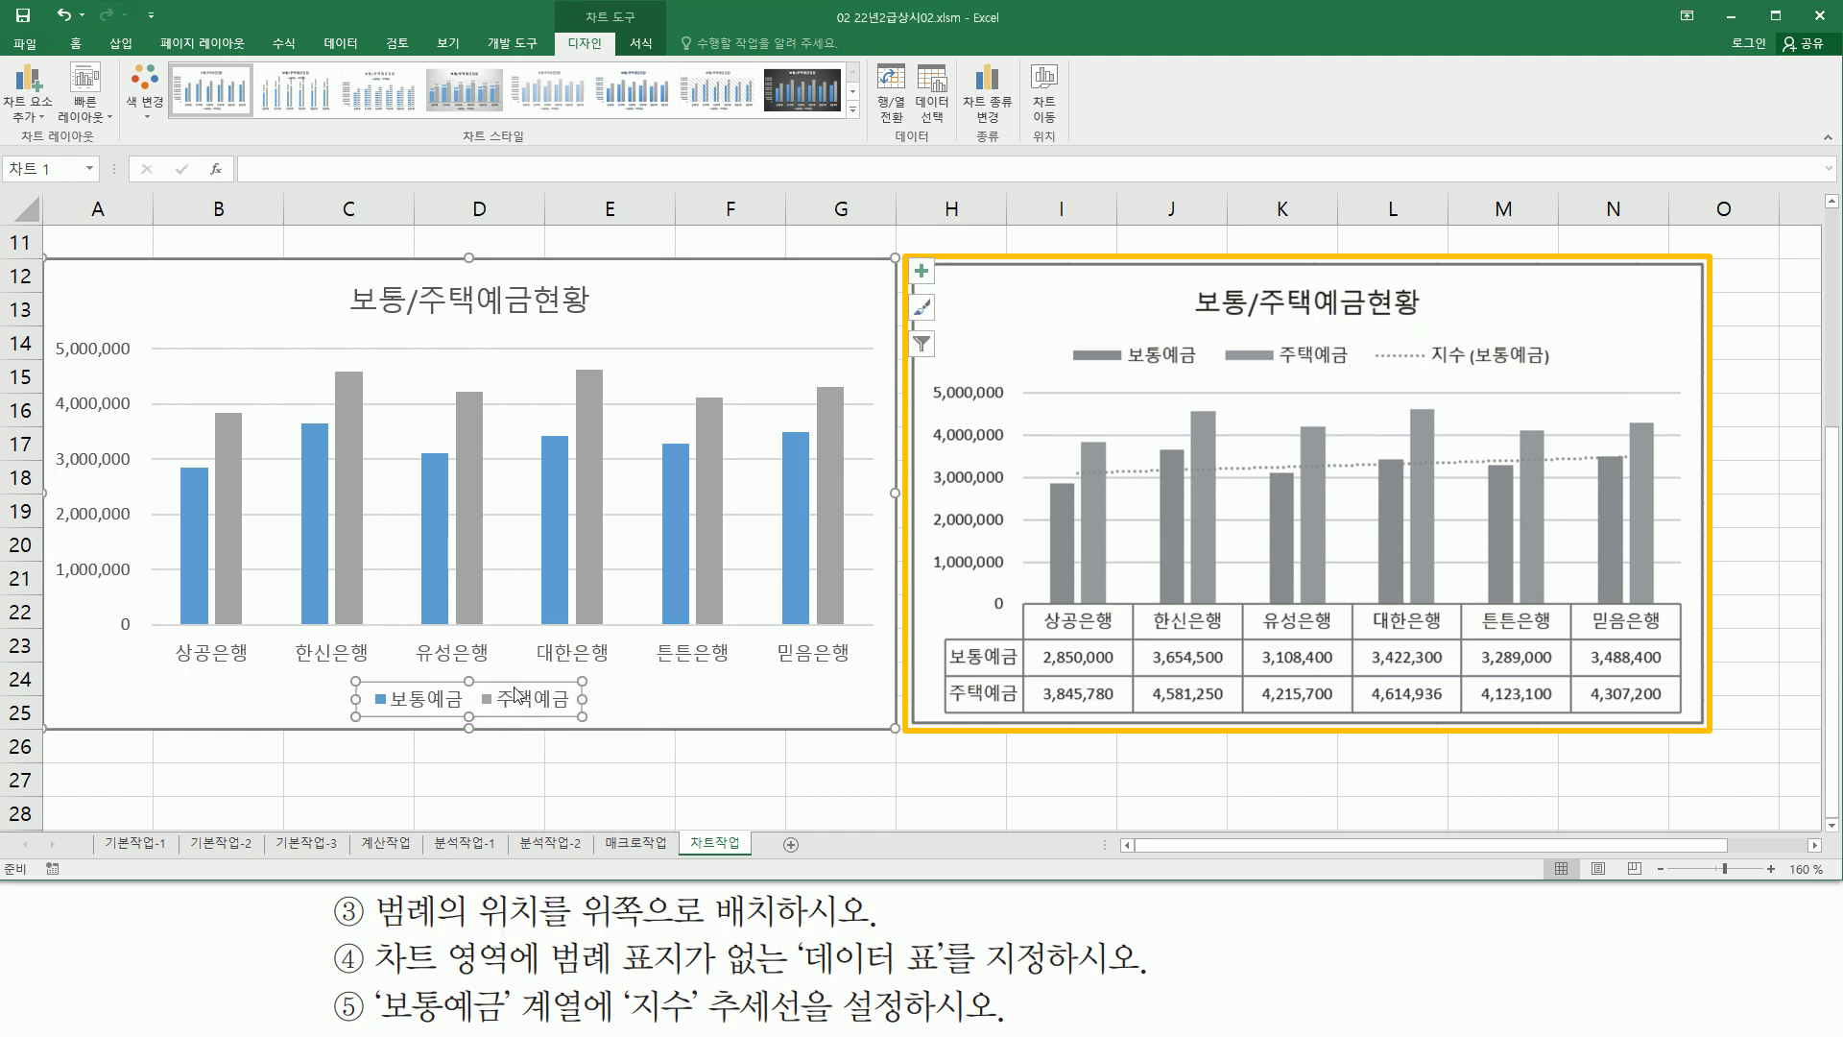
right_click(520, 704)
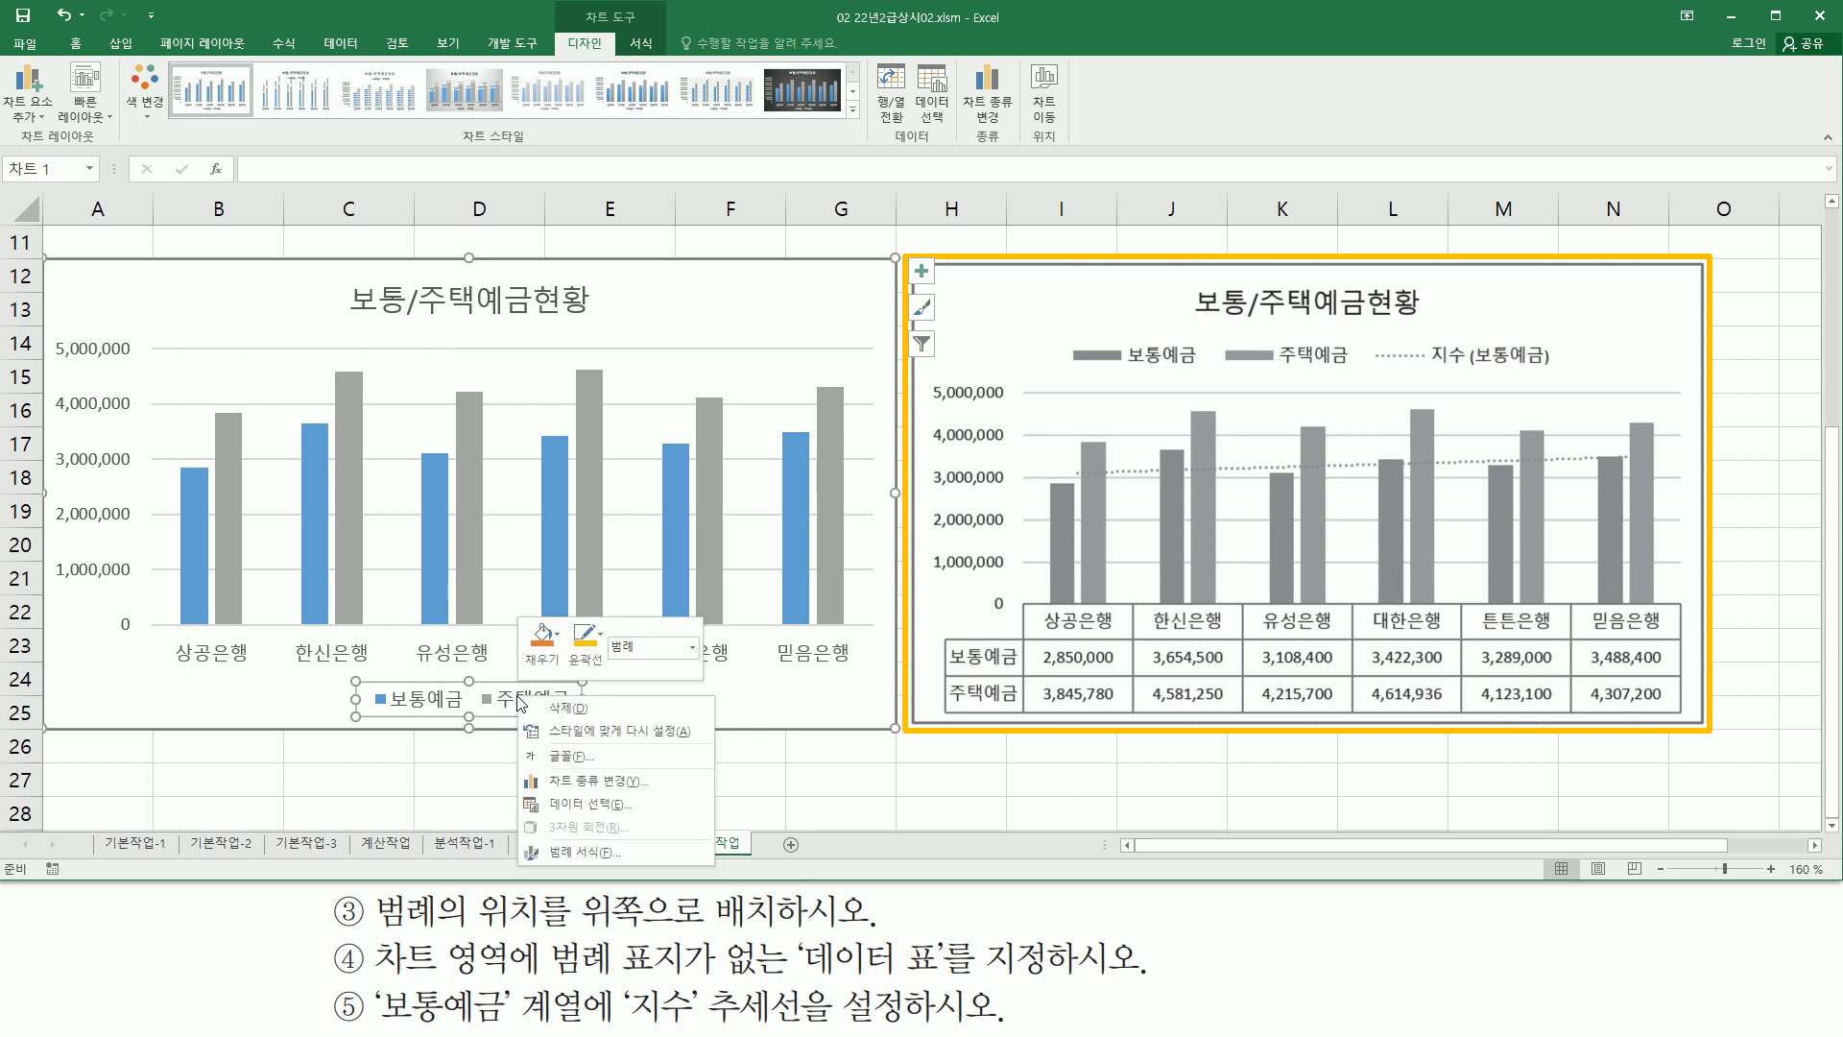
left_click(550, 851)
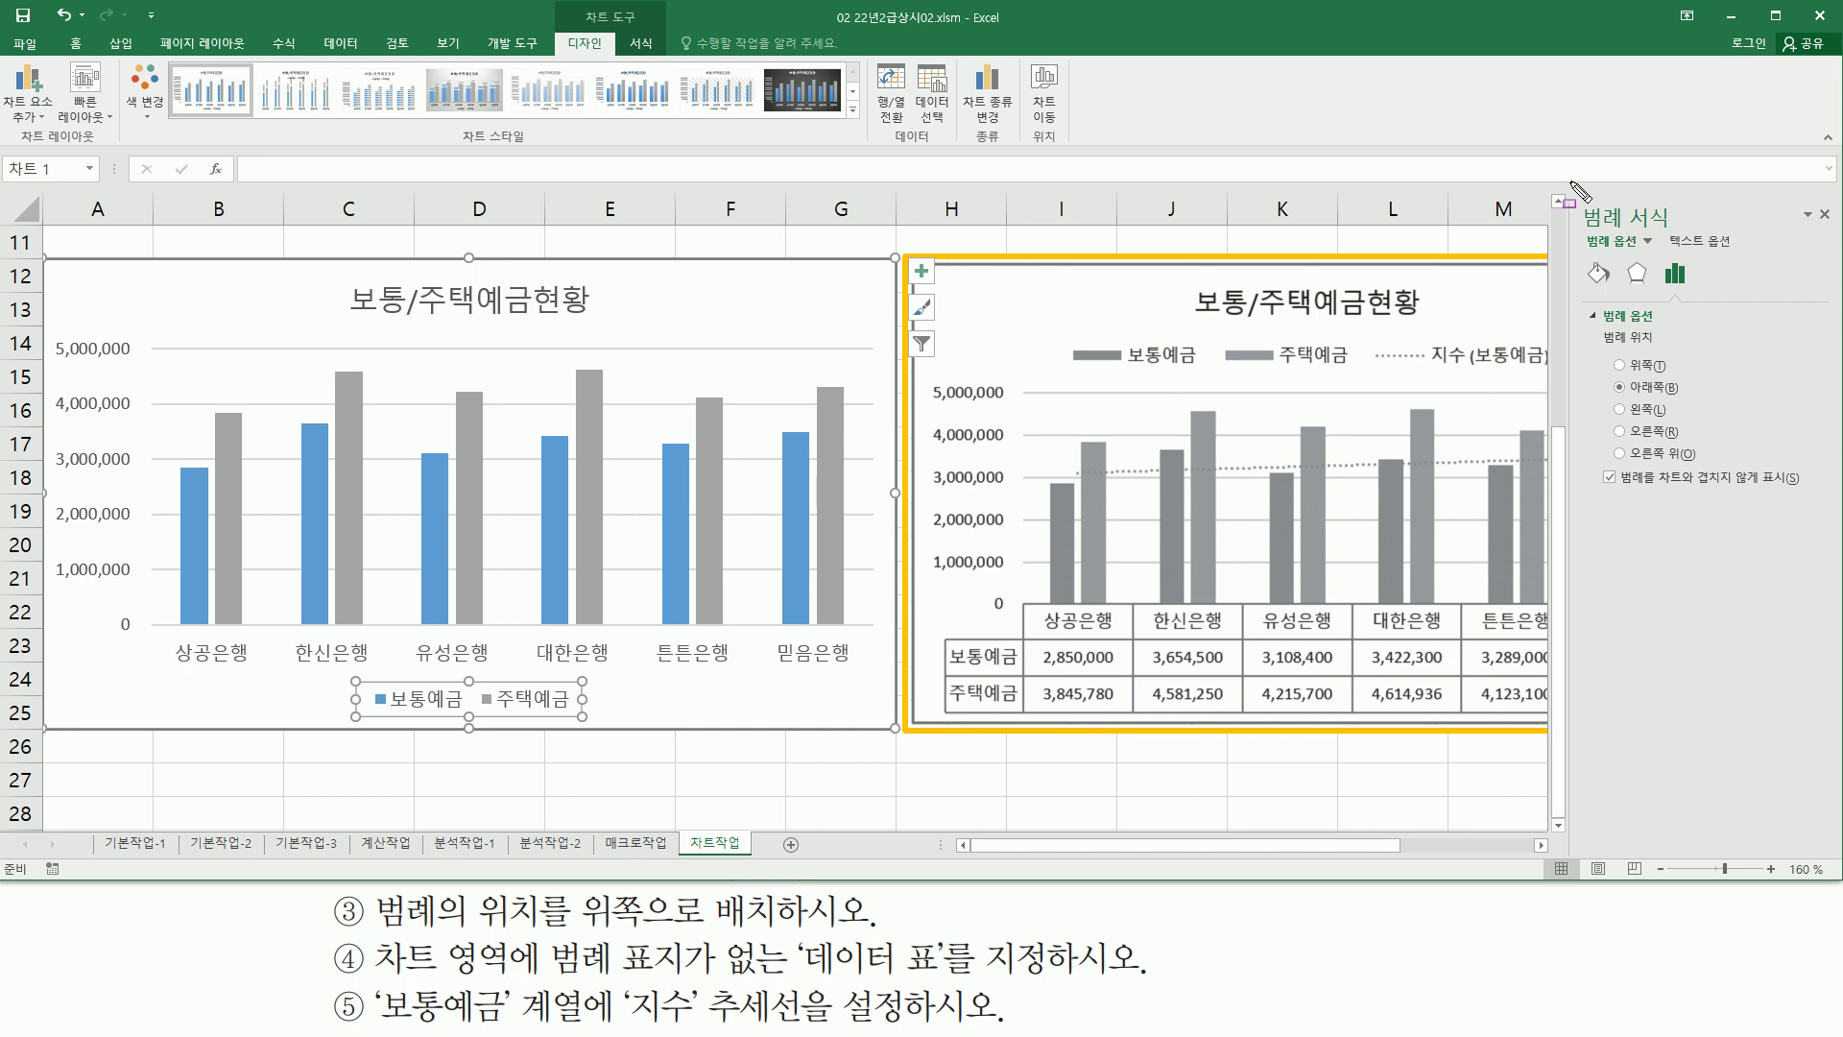
mouse_move(1576, 190)
left_mouse_down()
mouse_move(1817, 441)
mouse_move(1838, 525)
left_mouse_up()
mouse_move(1592, 324)
left_mouse_down()
mouse_move(1674, 353)
mouse_move(1637, 485)
mouse_move(1723, 467)
left_mouse_up()
key("Escape")
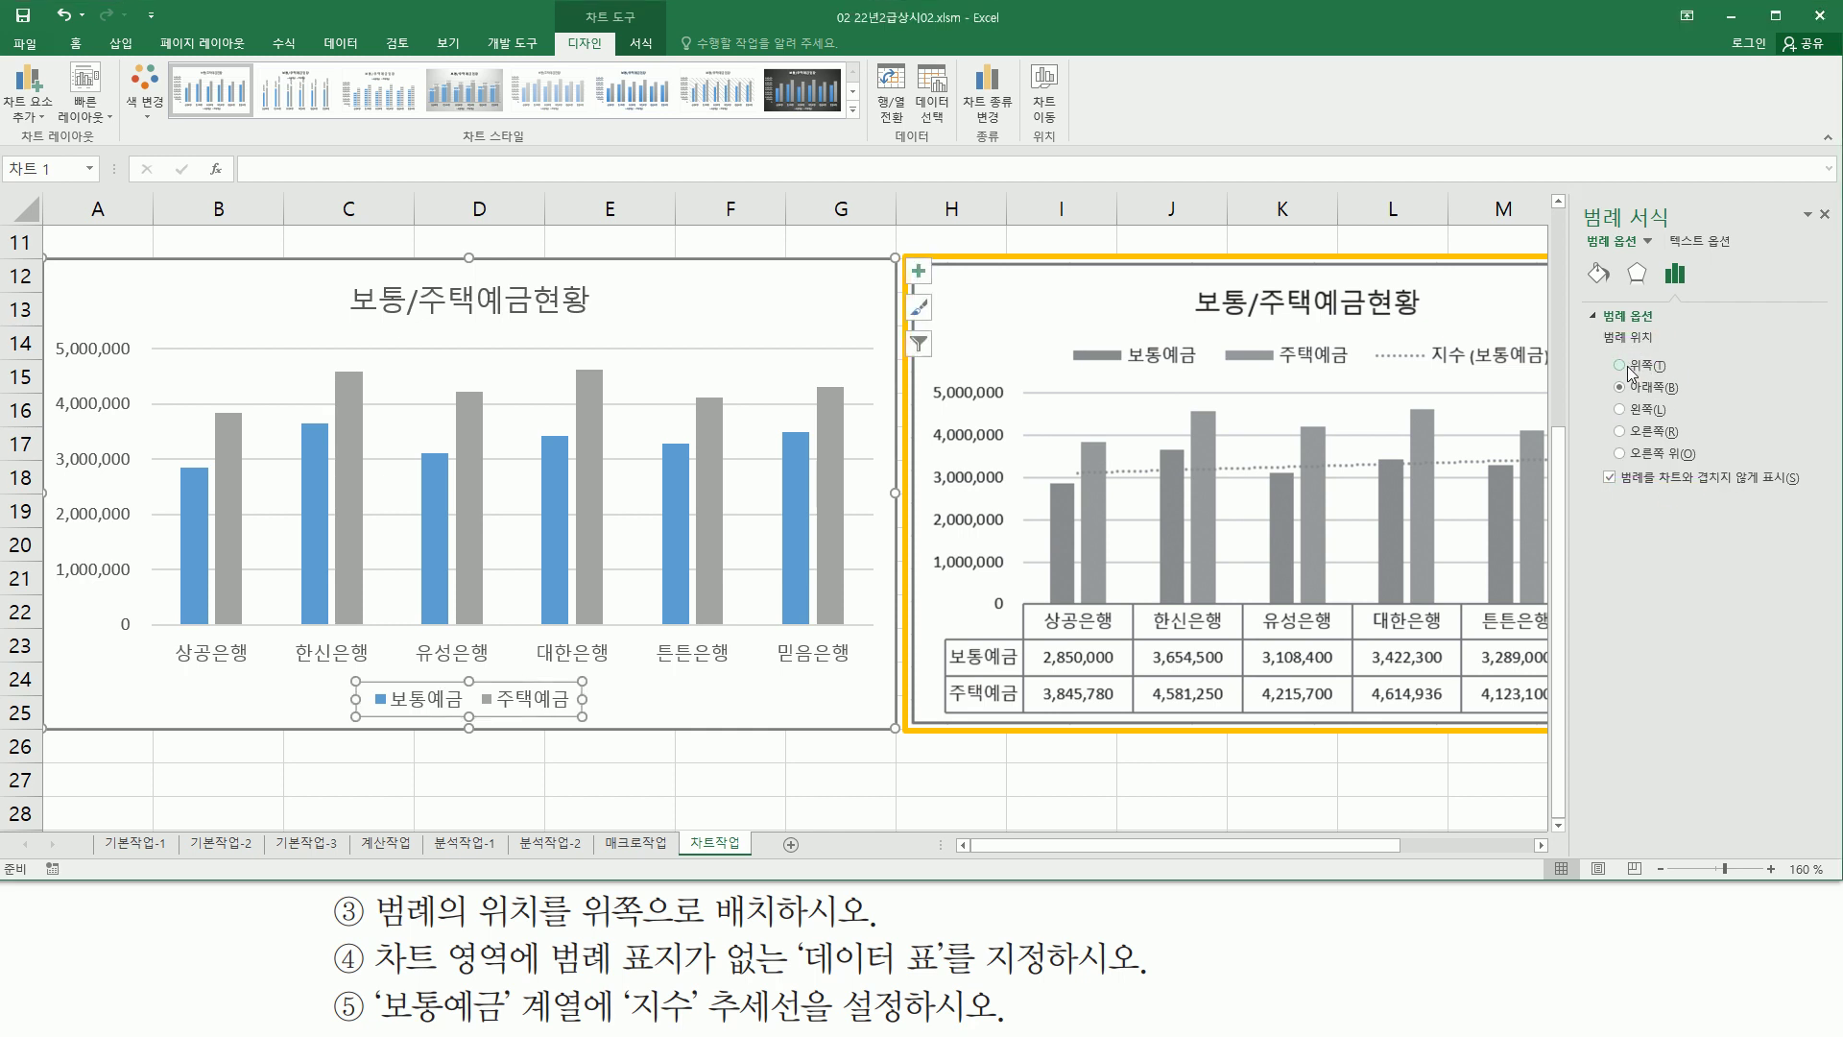
left_click(1622, 366)
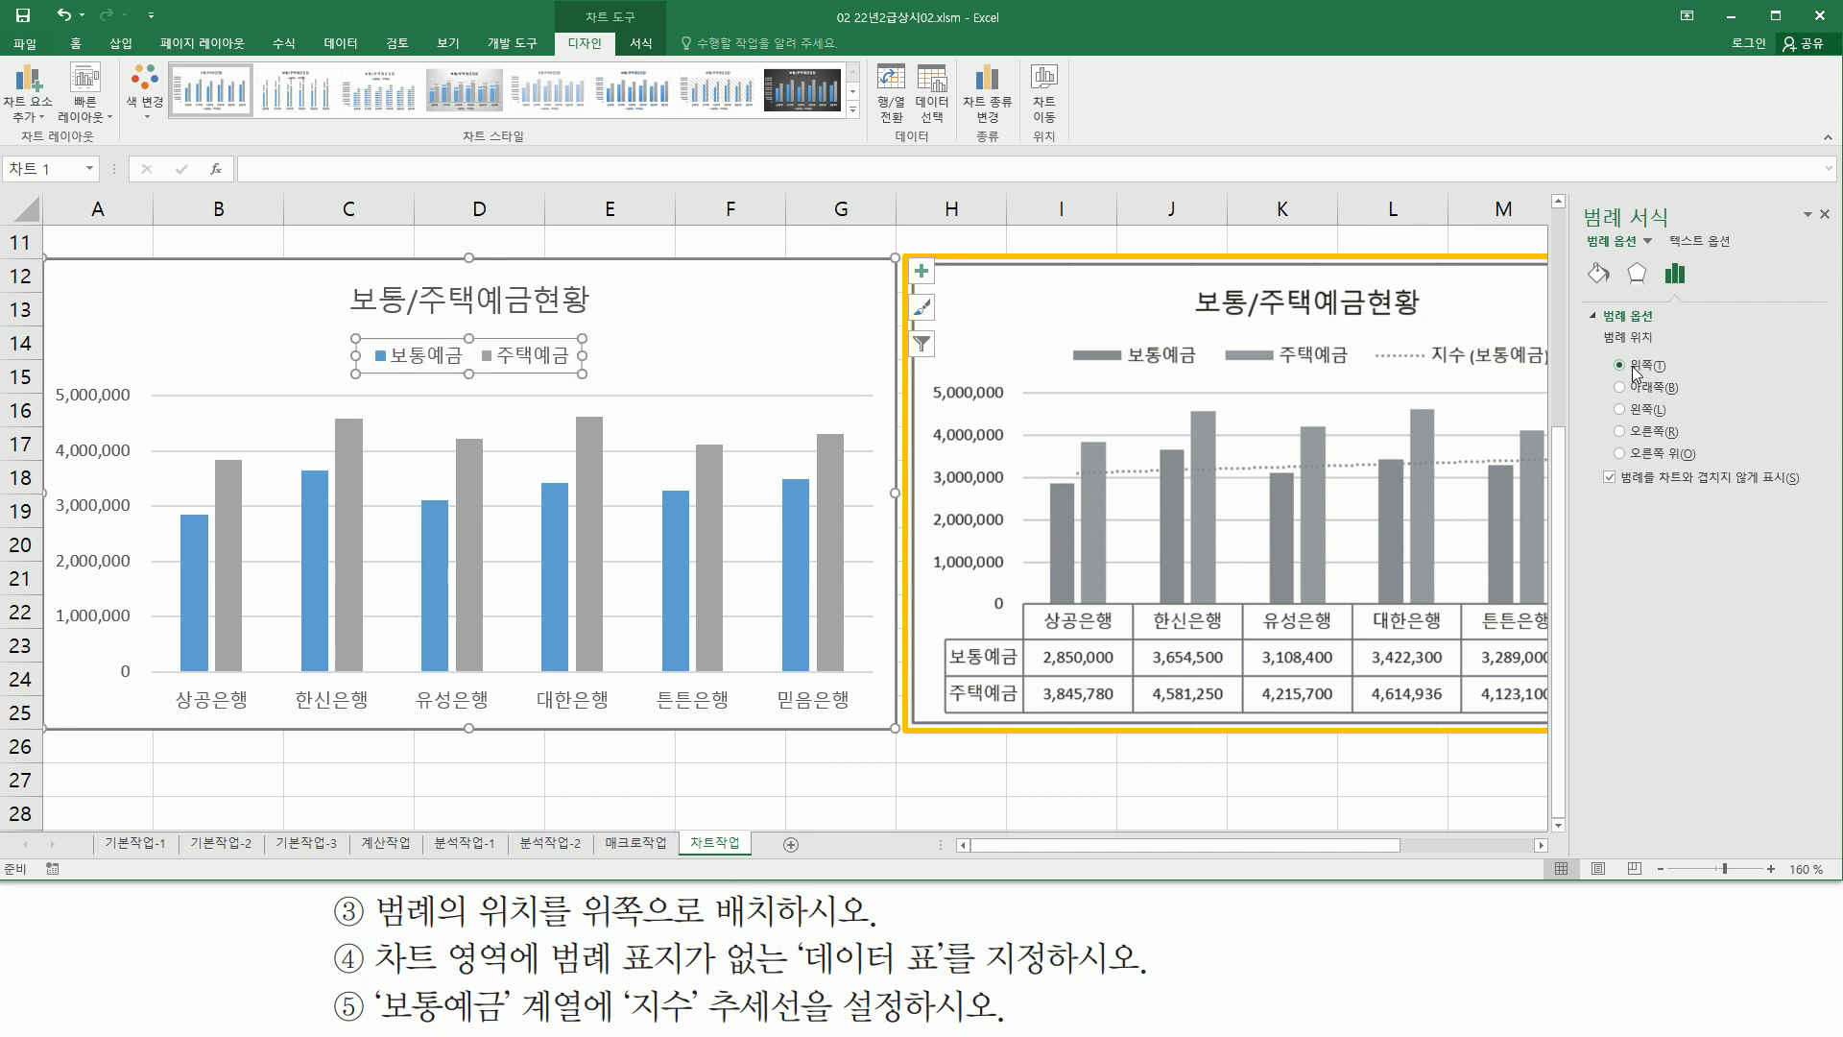
left_click(1827, 219)
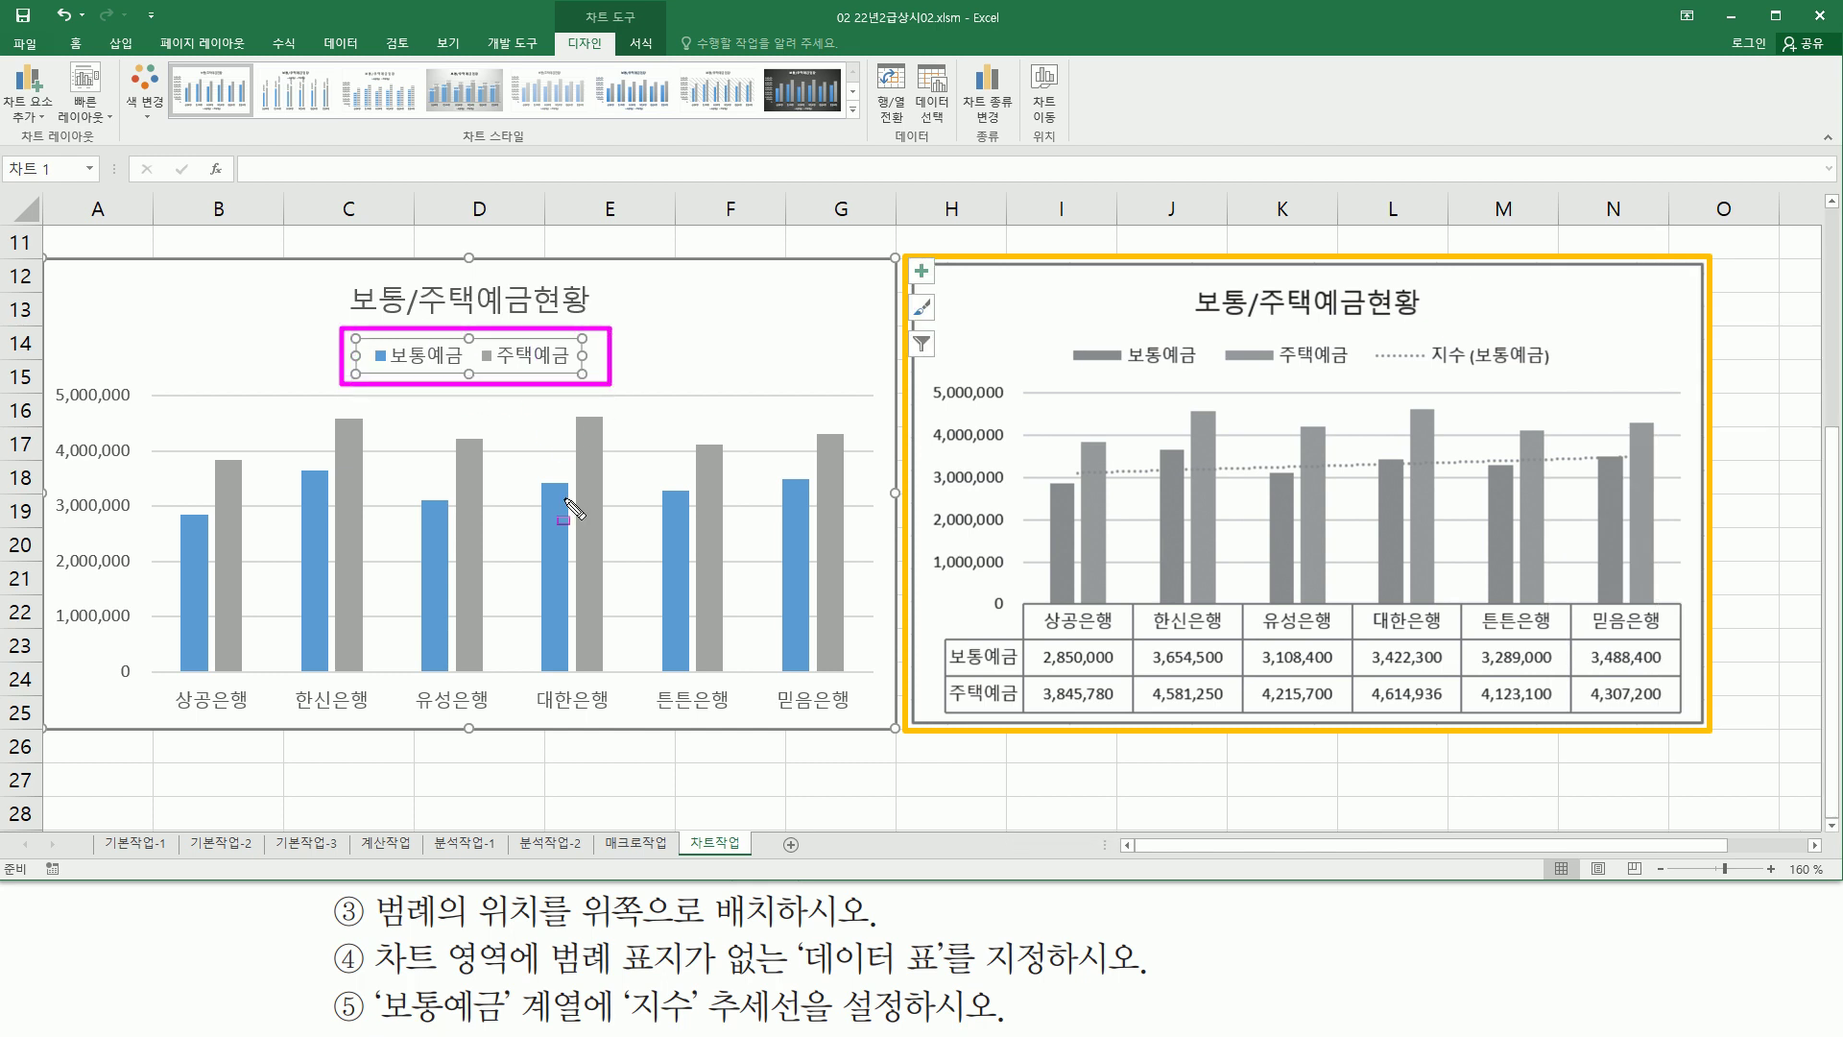
Add a data table without legend keys (범례 표지 없음) to the existing chart.
left_click_drag(334, 910, 884, 915)
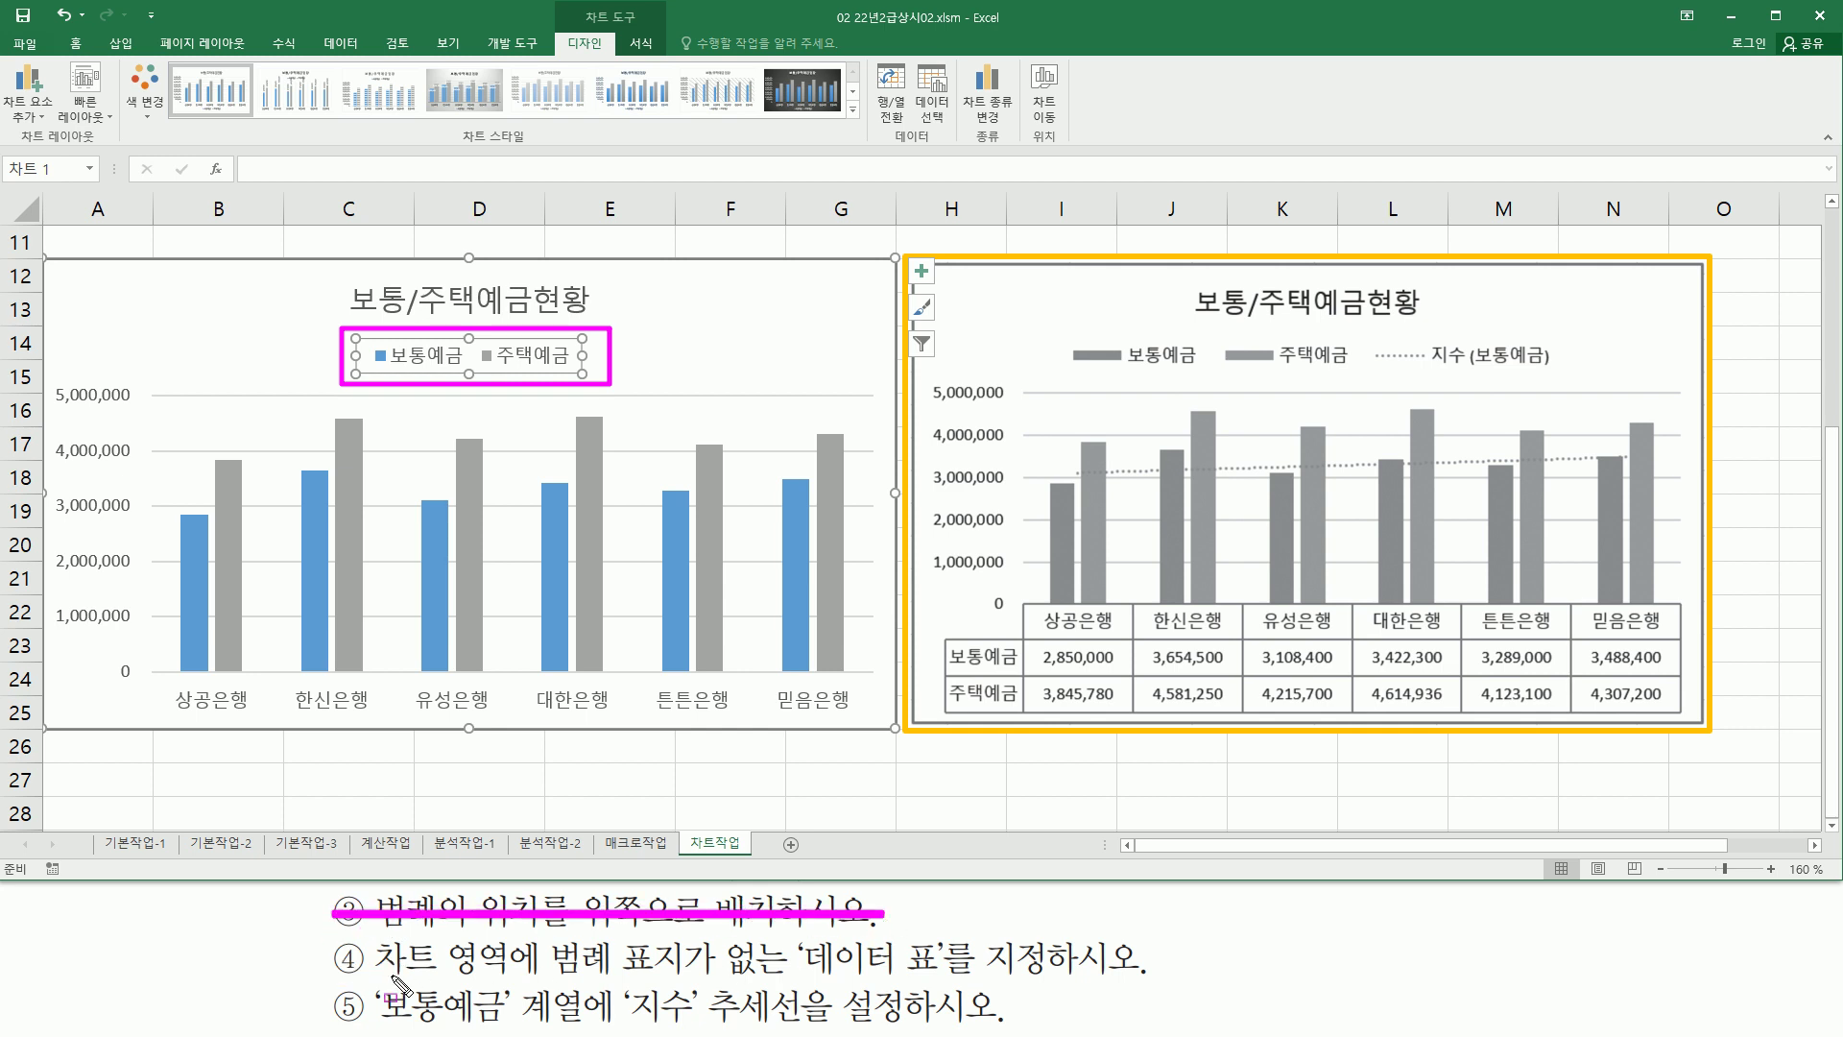
left_click_drag(380, 979, 1149, 985)
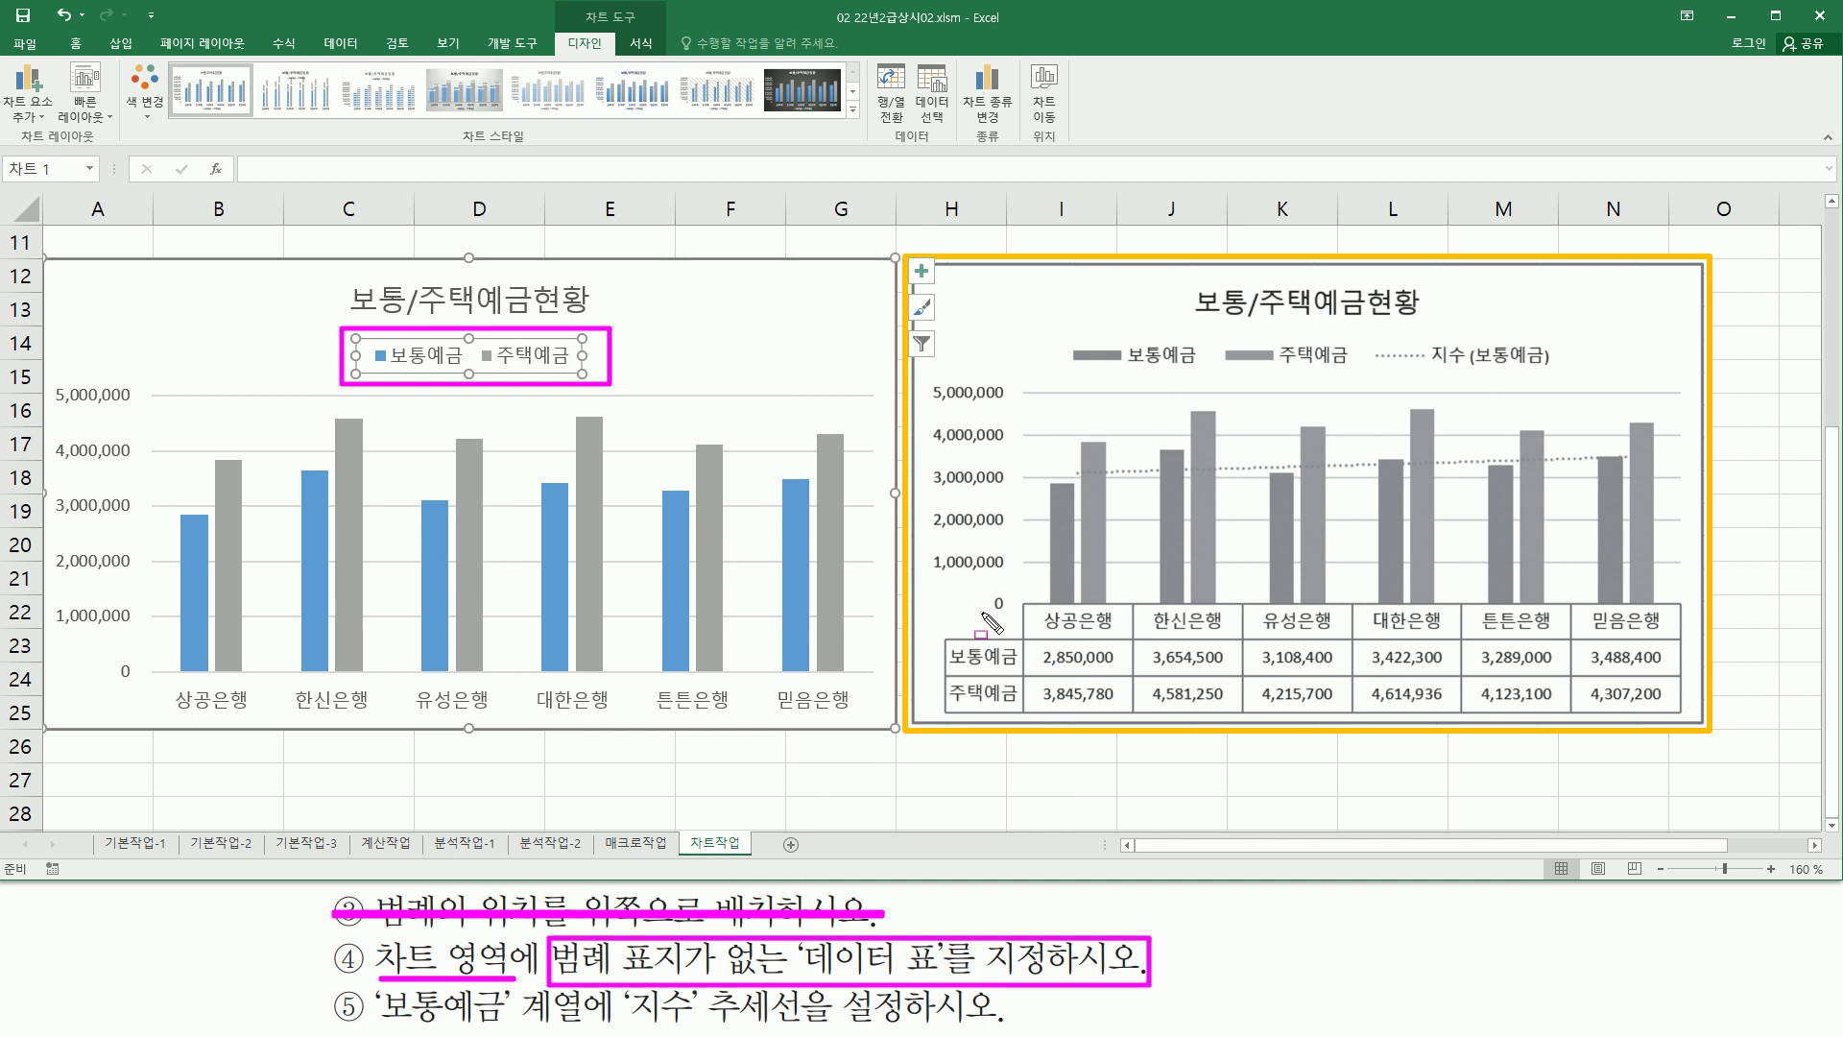
mouse_move(943, 633)
left_mouse_down()
mouse_move(1373, 726)
mouse_move(1677, 722)
left_mouse_up()
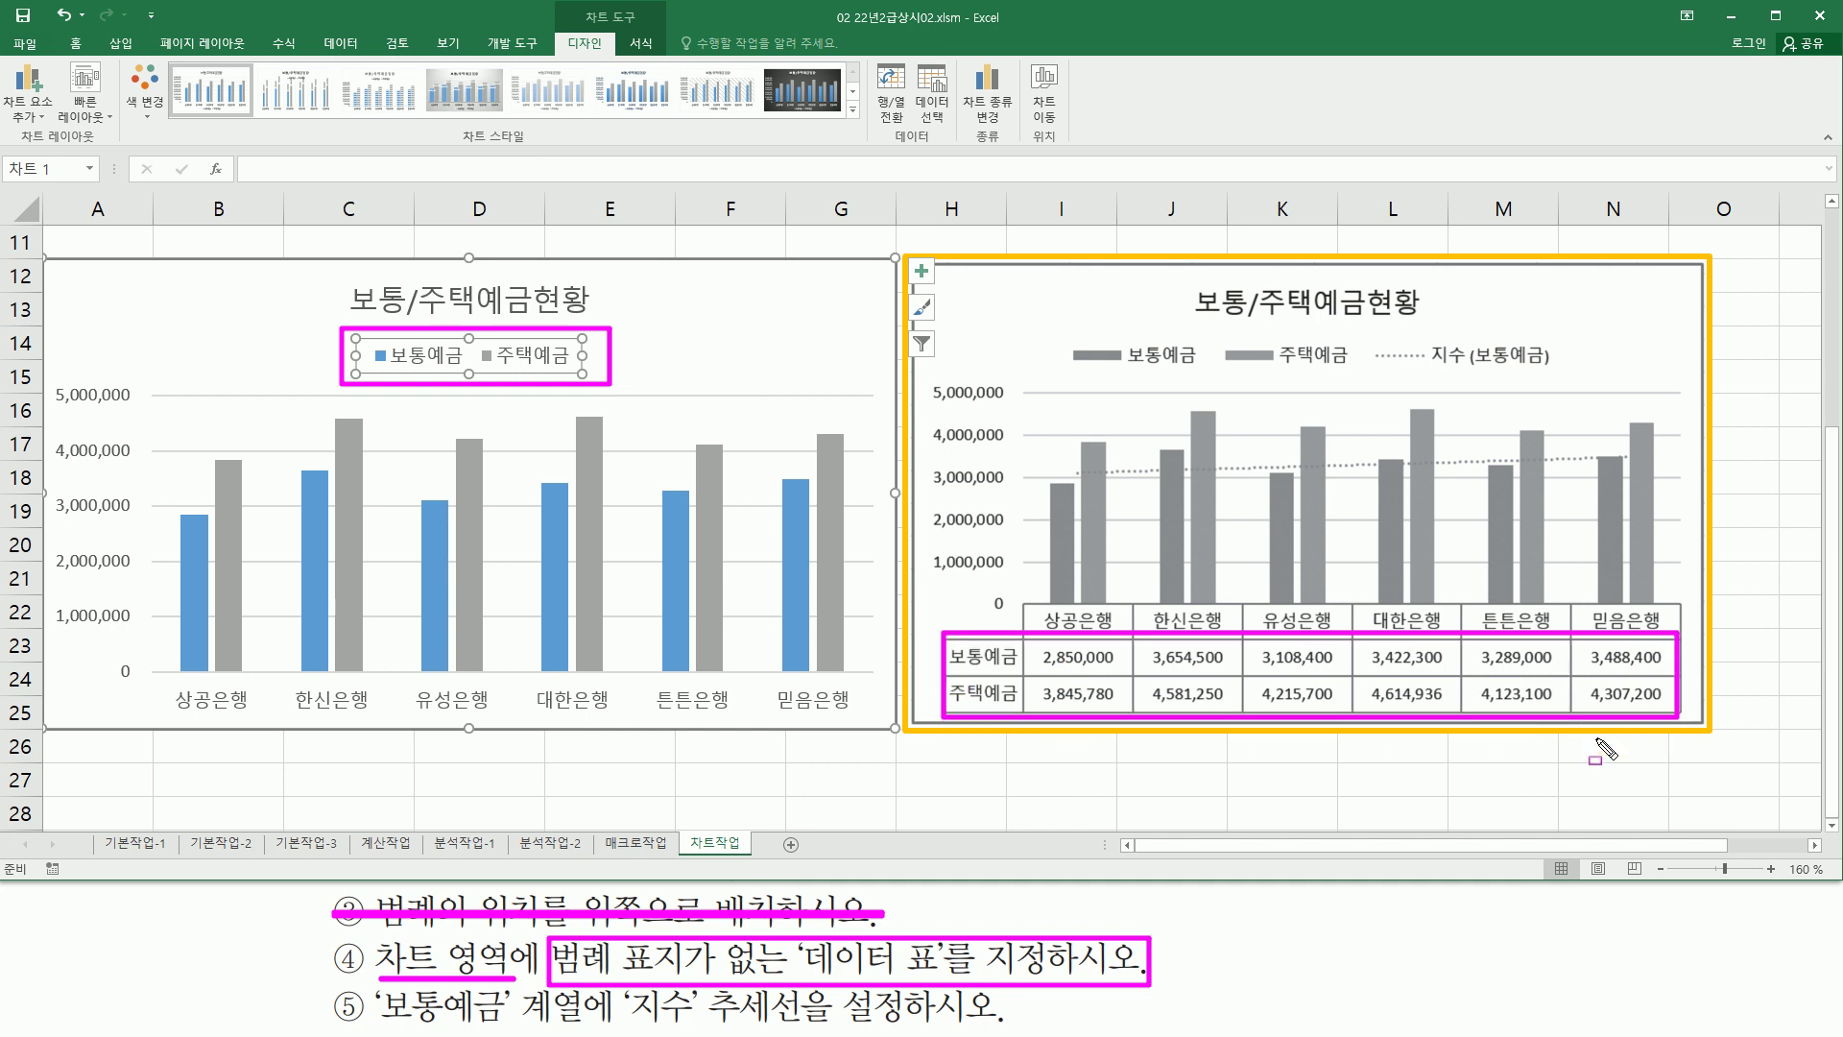
key("Escape")
left_click(720, 301)
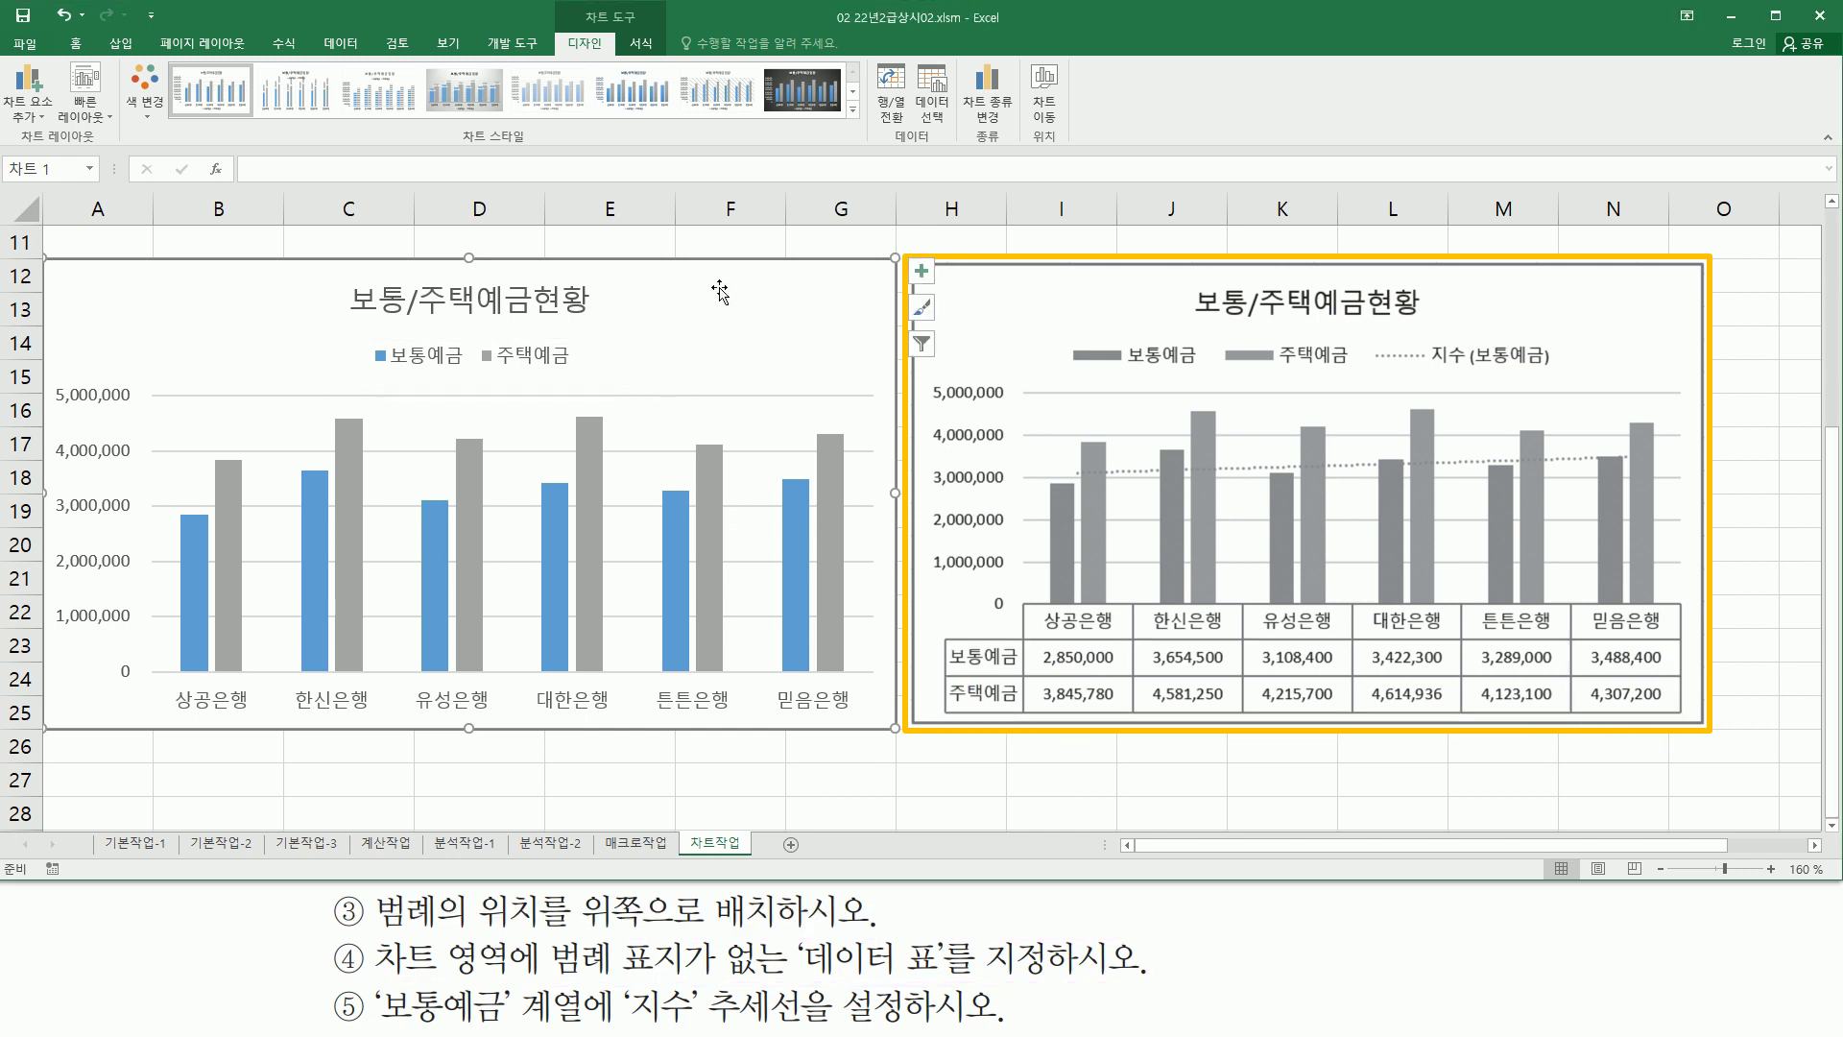
mouse_move(576, 2)
left_mouse_down()
mouse_move(653, 30)
mouse_move(601, 64)
mouse_move(610, 52)
left_mouse_up()
left_click_drag(6, 59, 57, 135)
key("Escape")
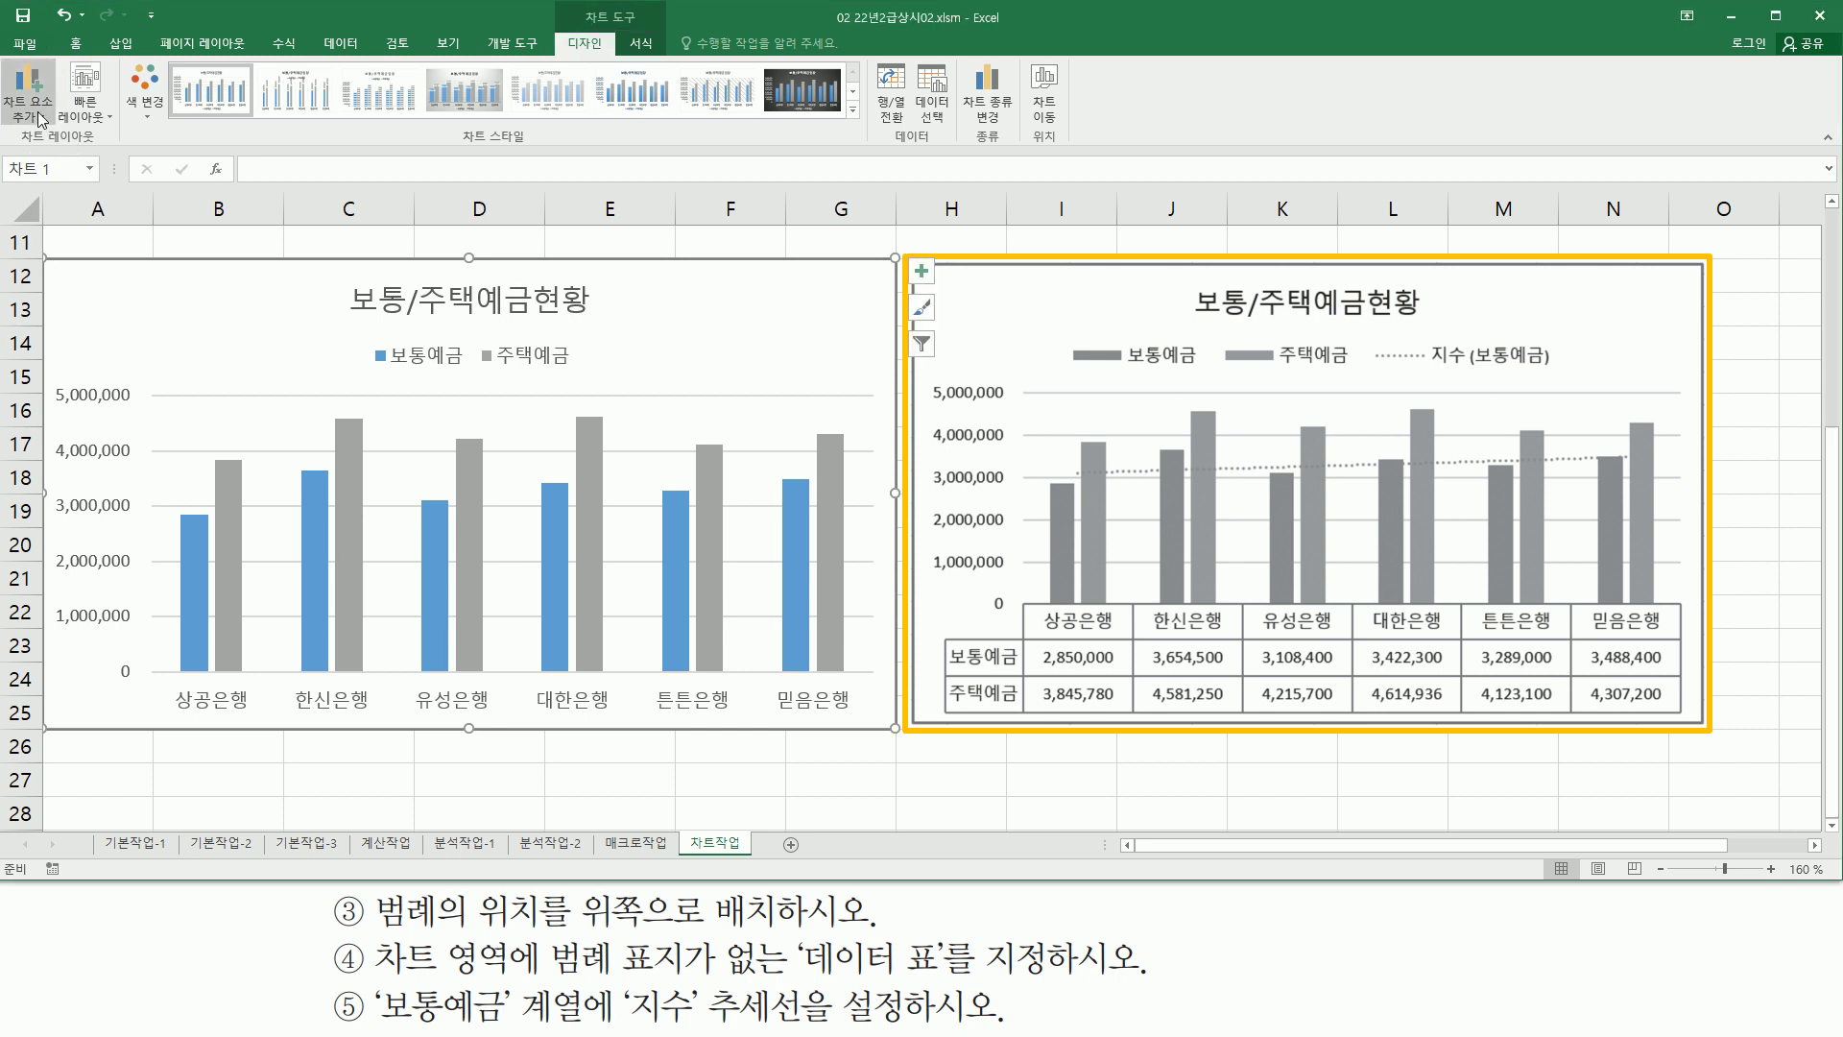
left_click(38, 114)
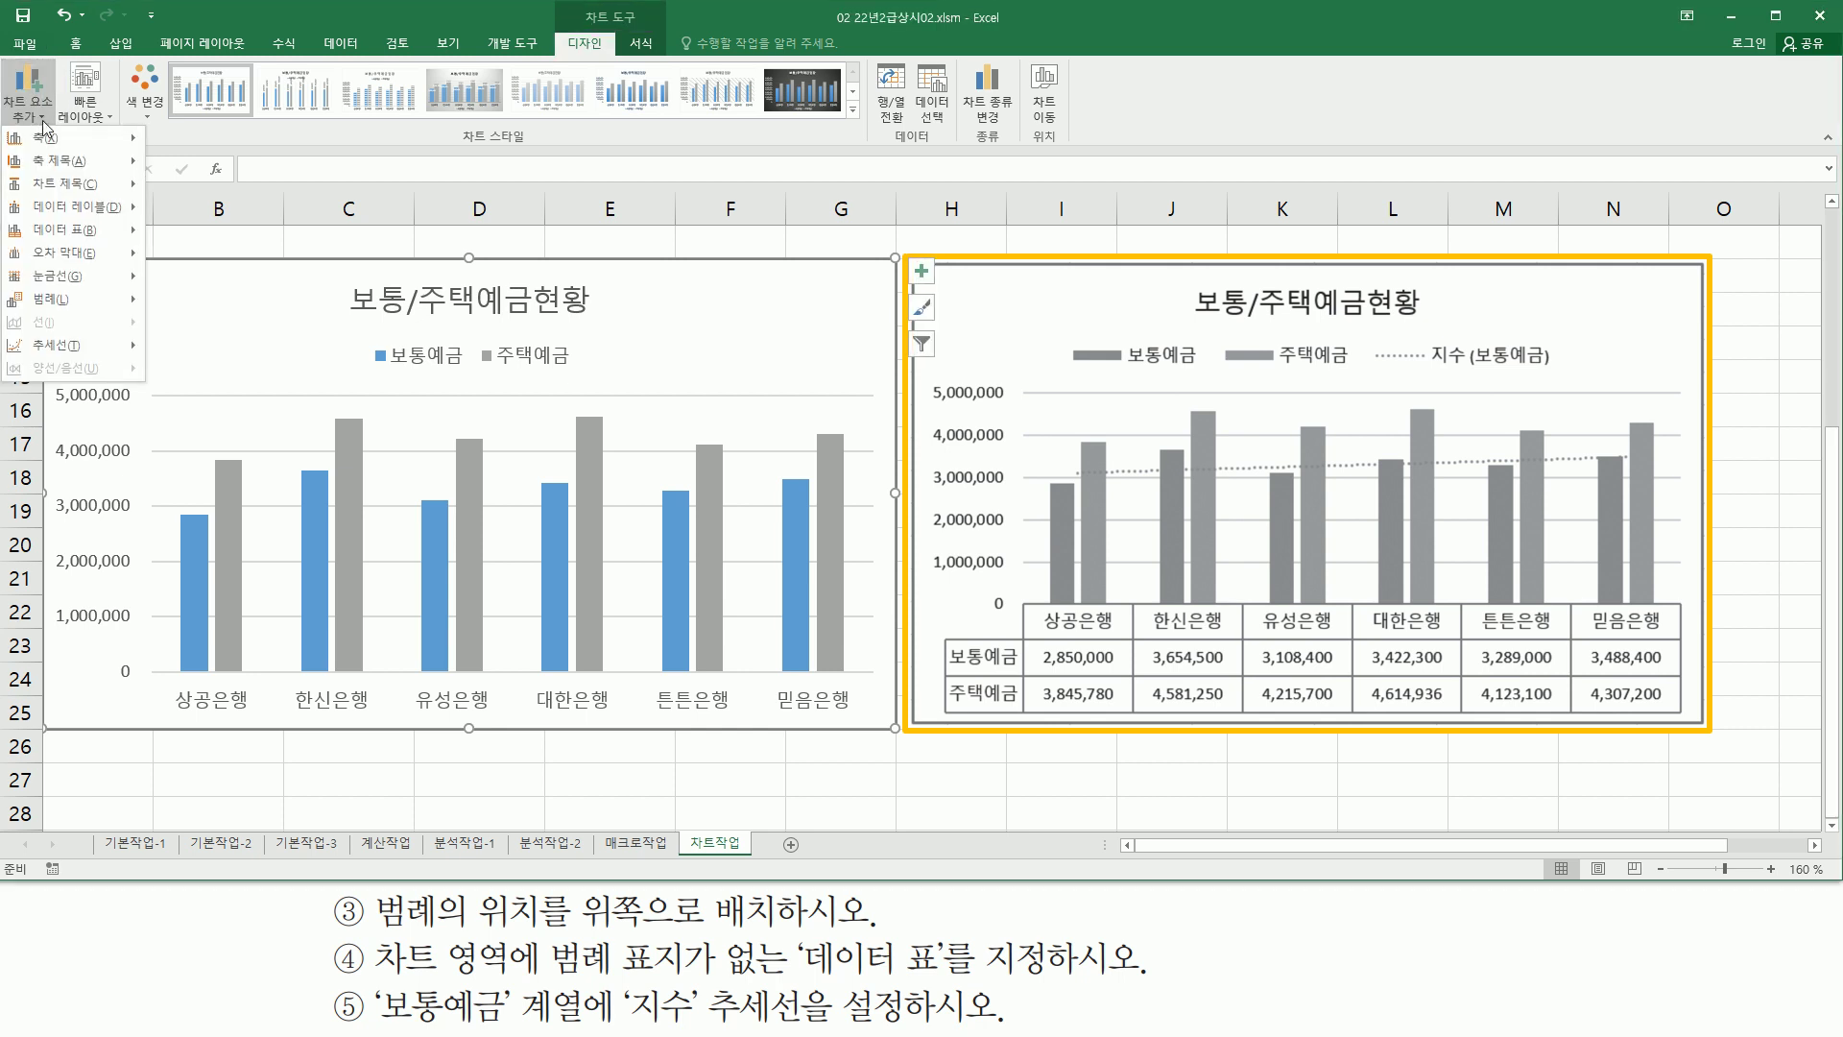
mouse_move(77, 236)
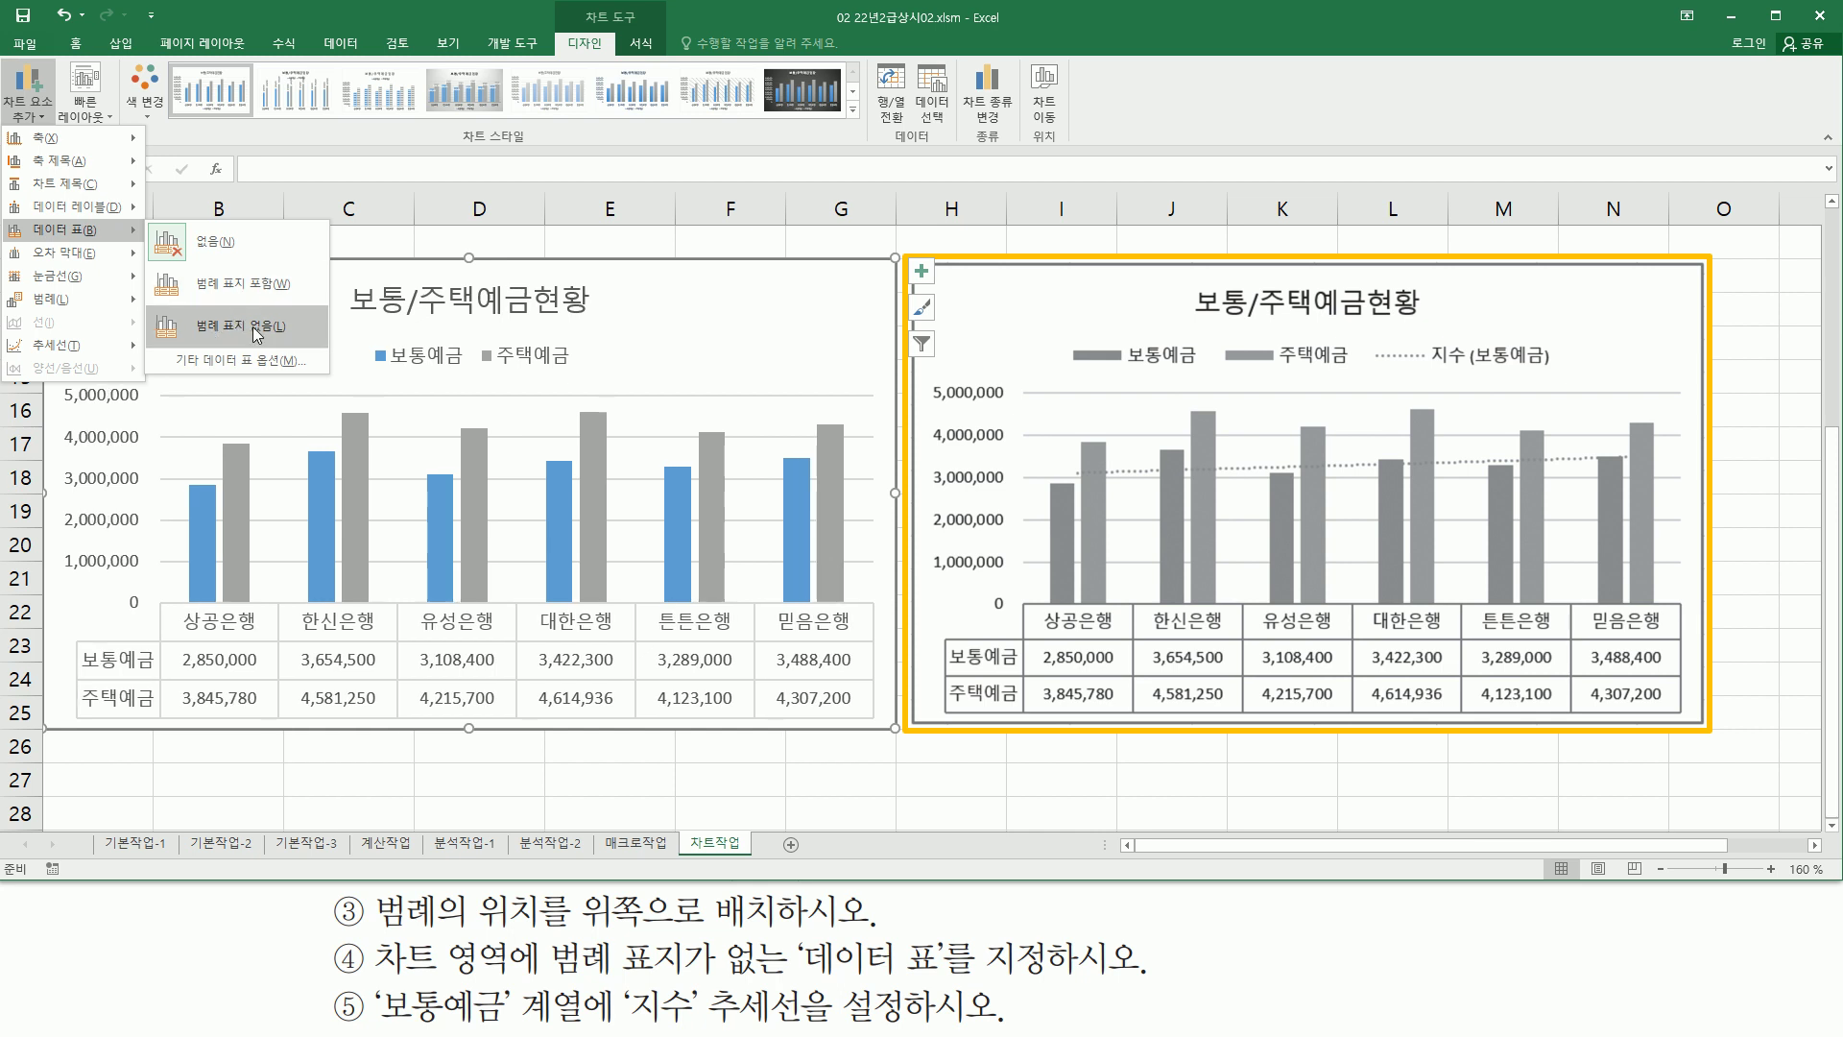
left_click(257, 329)
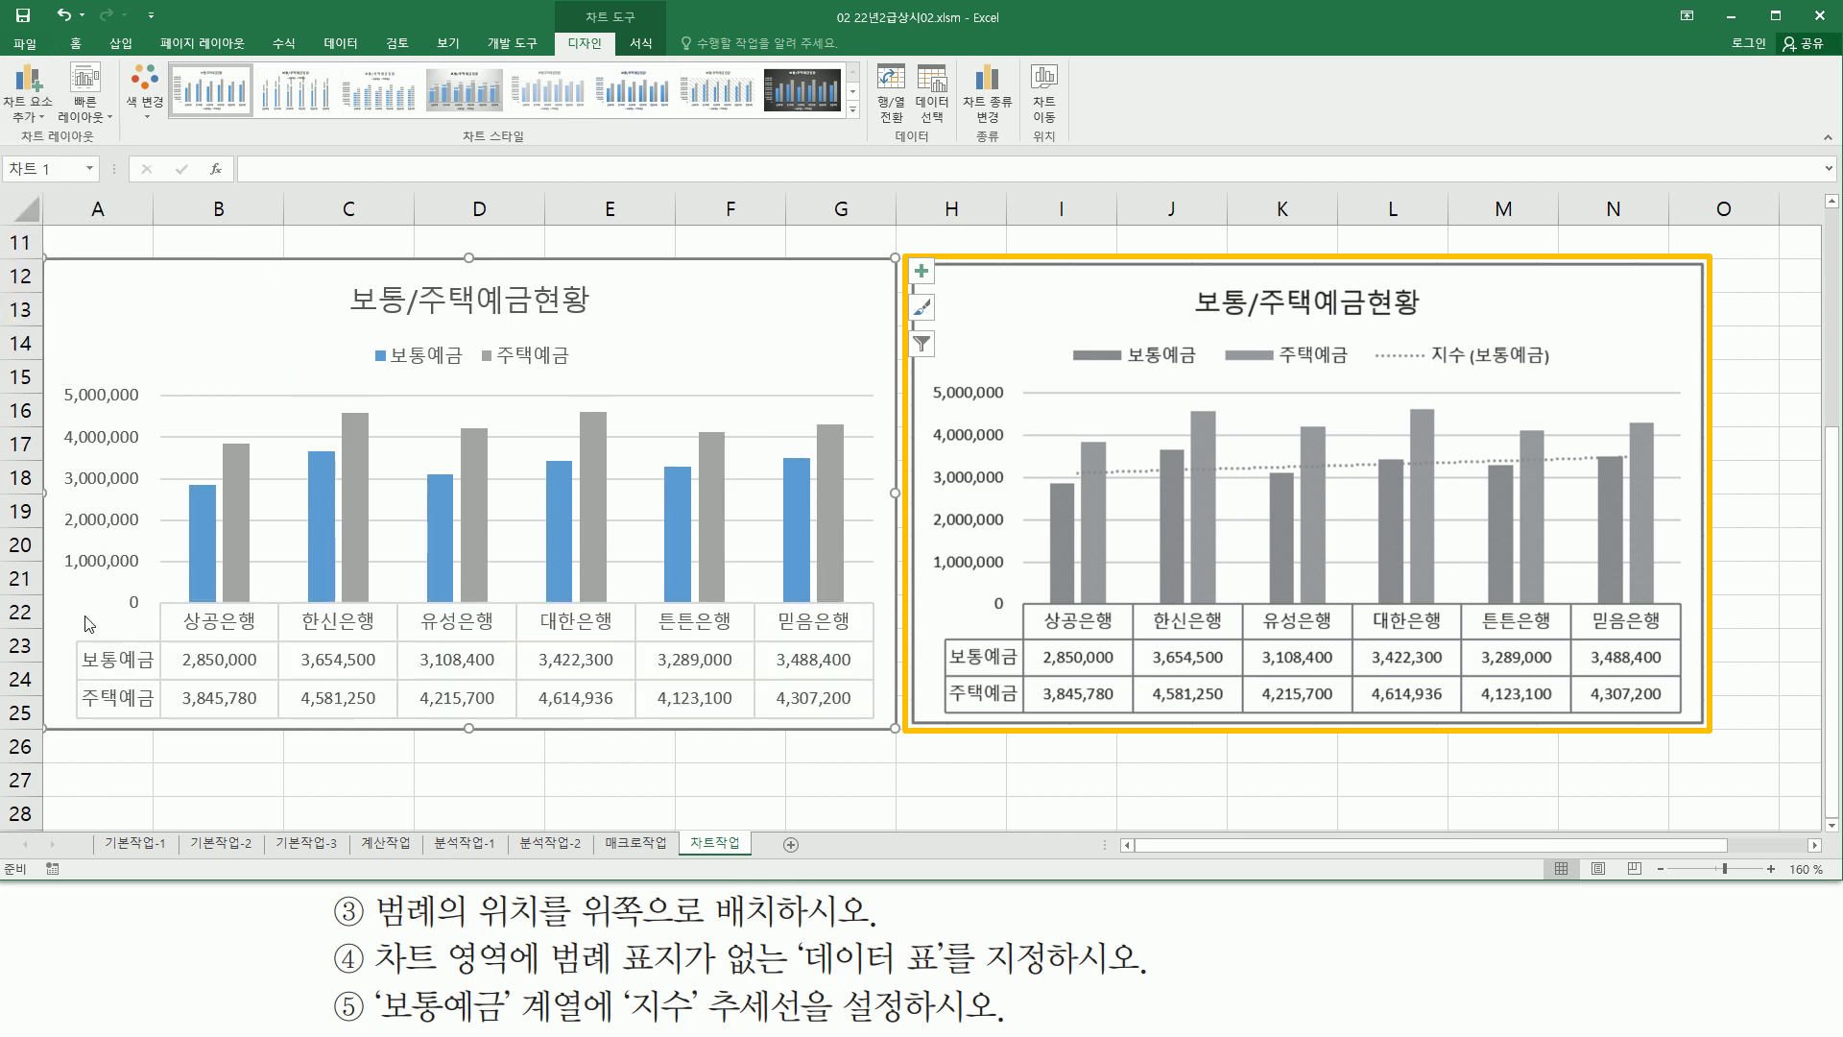
mouse_move(83, 610)
left_mouse_down()
mouse_move(912, 744)
mouse_move(899, 711)
left_mouse_up()
mouse_move(947, 633)
left_mouse_down()
mouse_move(1737, 718)
mouse_move(1704, 731)
mouse_move(1685, 710)
left_mouse_up()
key("Escape")
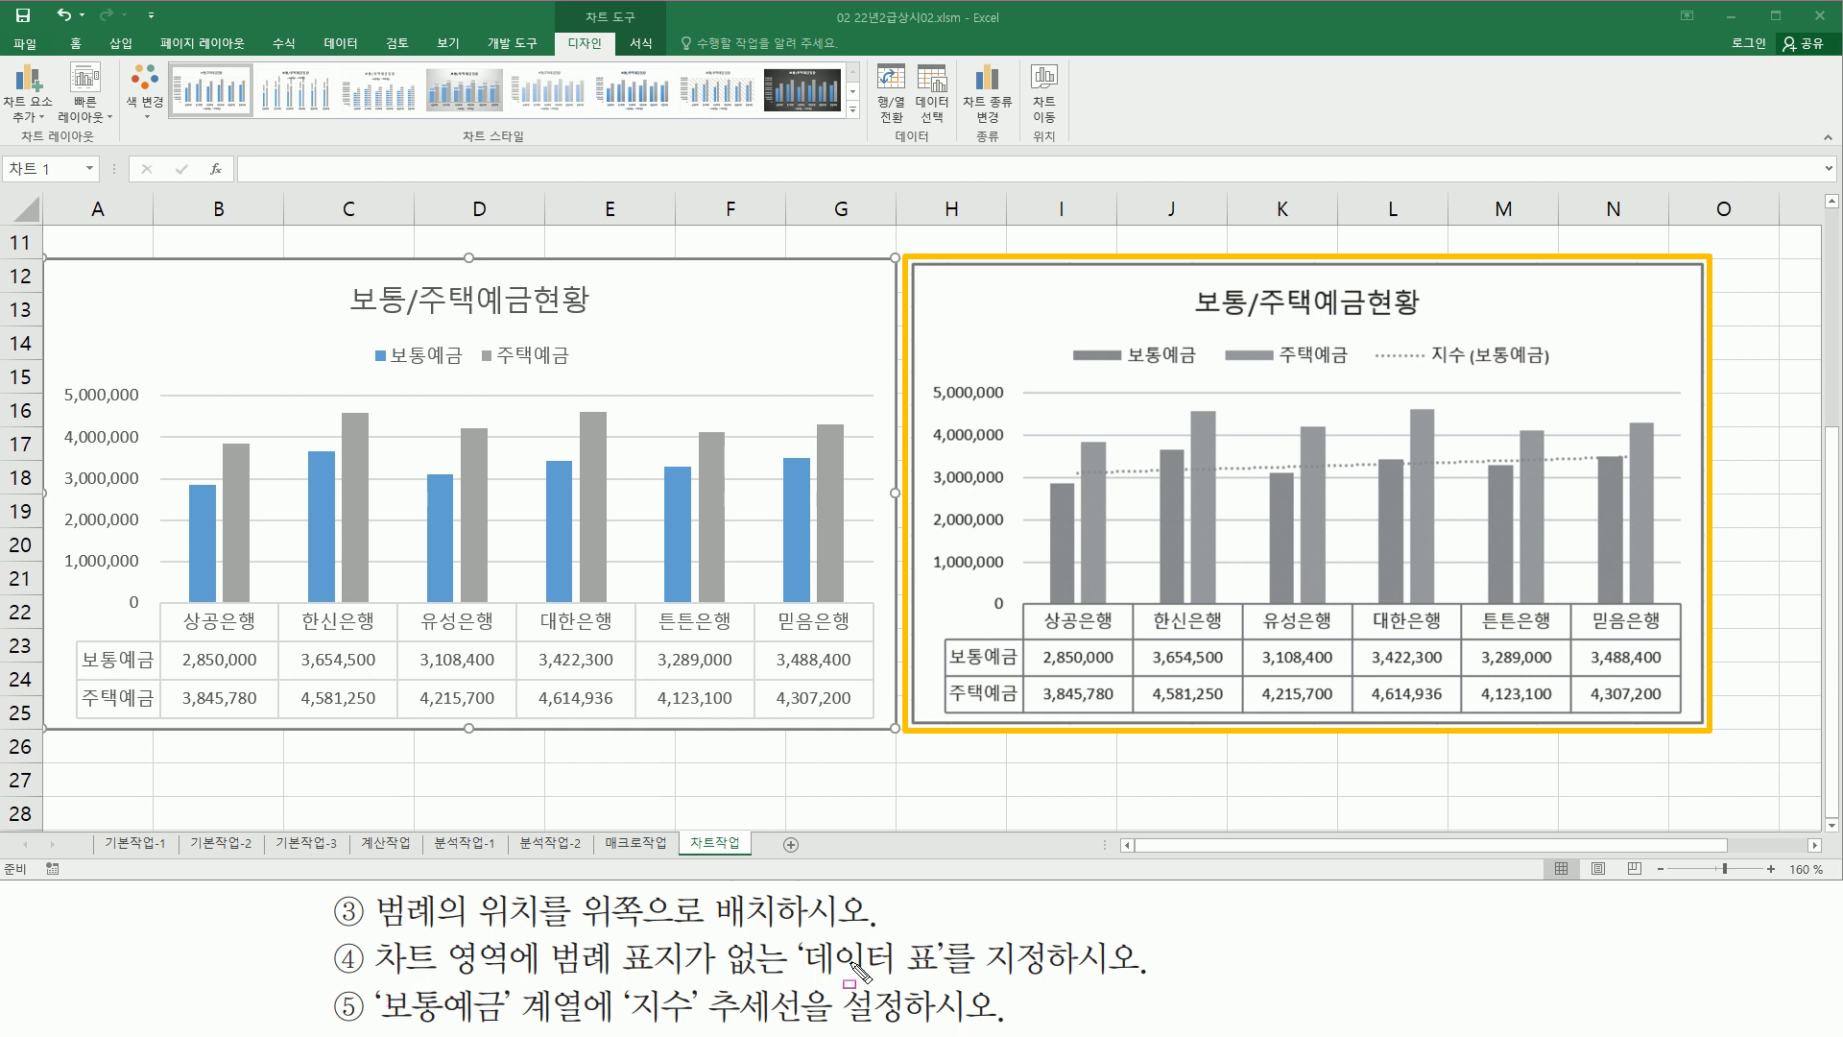
Add an exponential (지수) trendline to the chart's 보통예금 series and deselect the chart.
mouse_move(379, 1030)
left_mouse_down()
mouse_move(605, 1027)
mouse_move(585, 981)
mouse_move(784, 1027)
mouse_move(1000, 1025)
left_mouse_up()
mouse_move(704, 980)
left_mouse_down()
mouse_move(725, 1010)
mouse_move(805, 1025)
left_mouse_up()
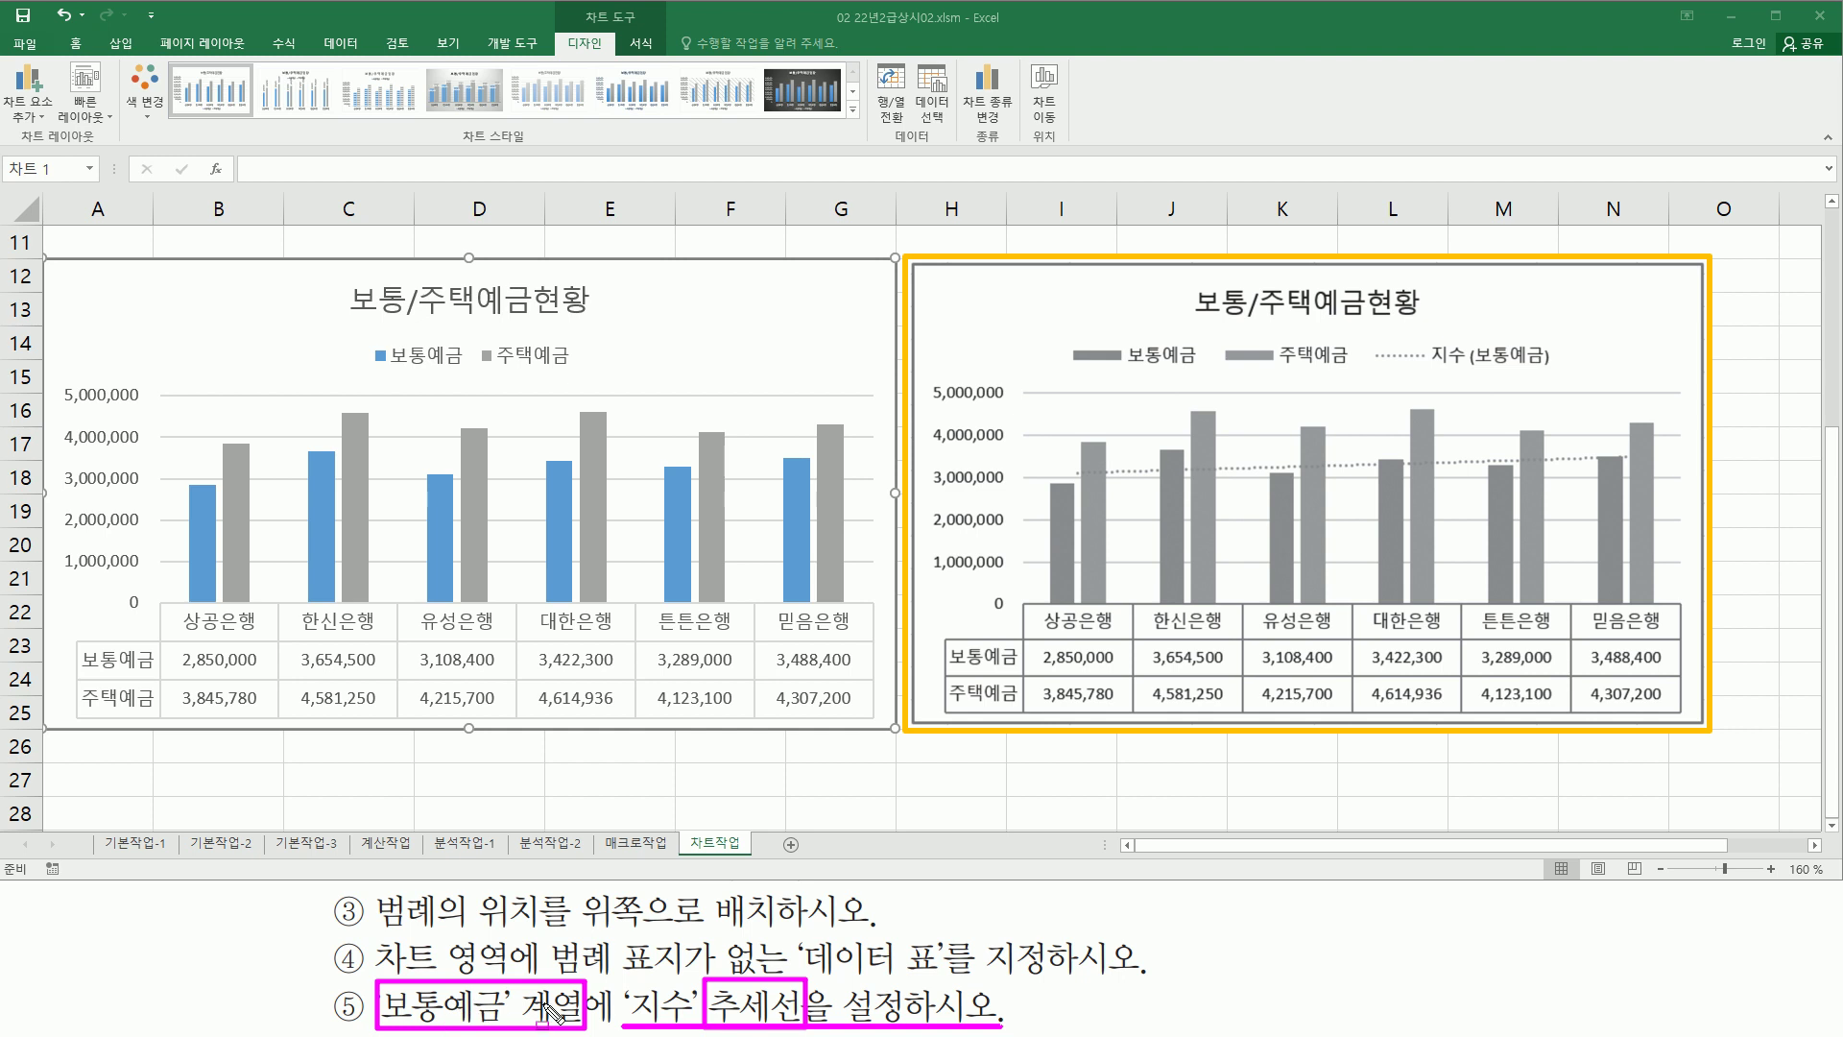
left_click_drag(363, 336, 464, 378)
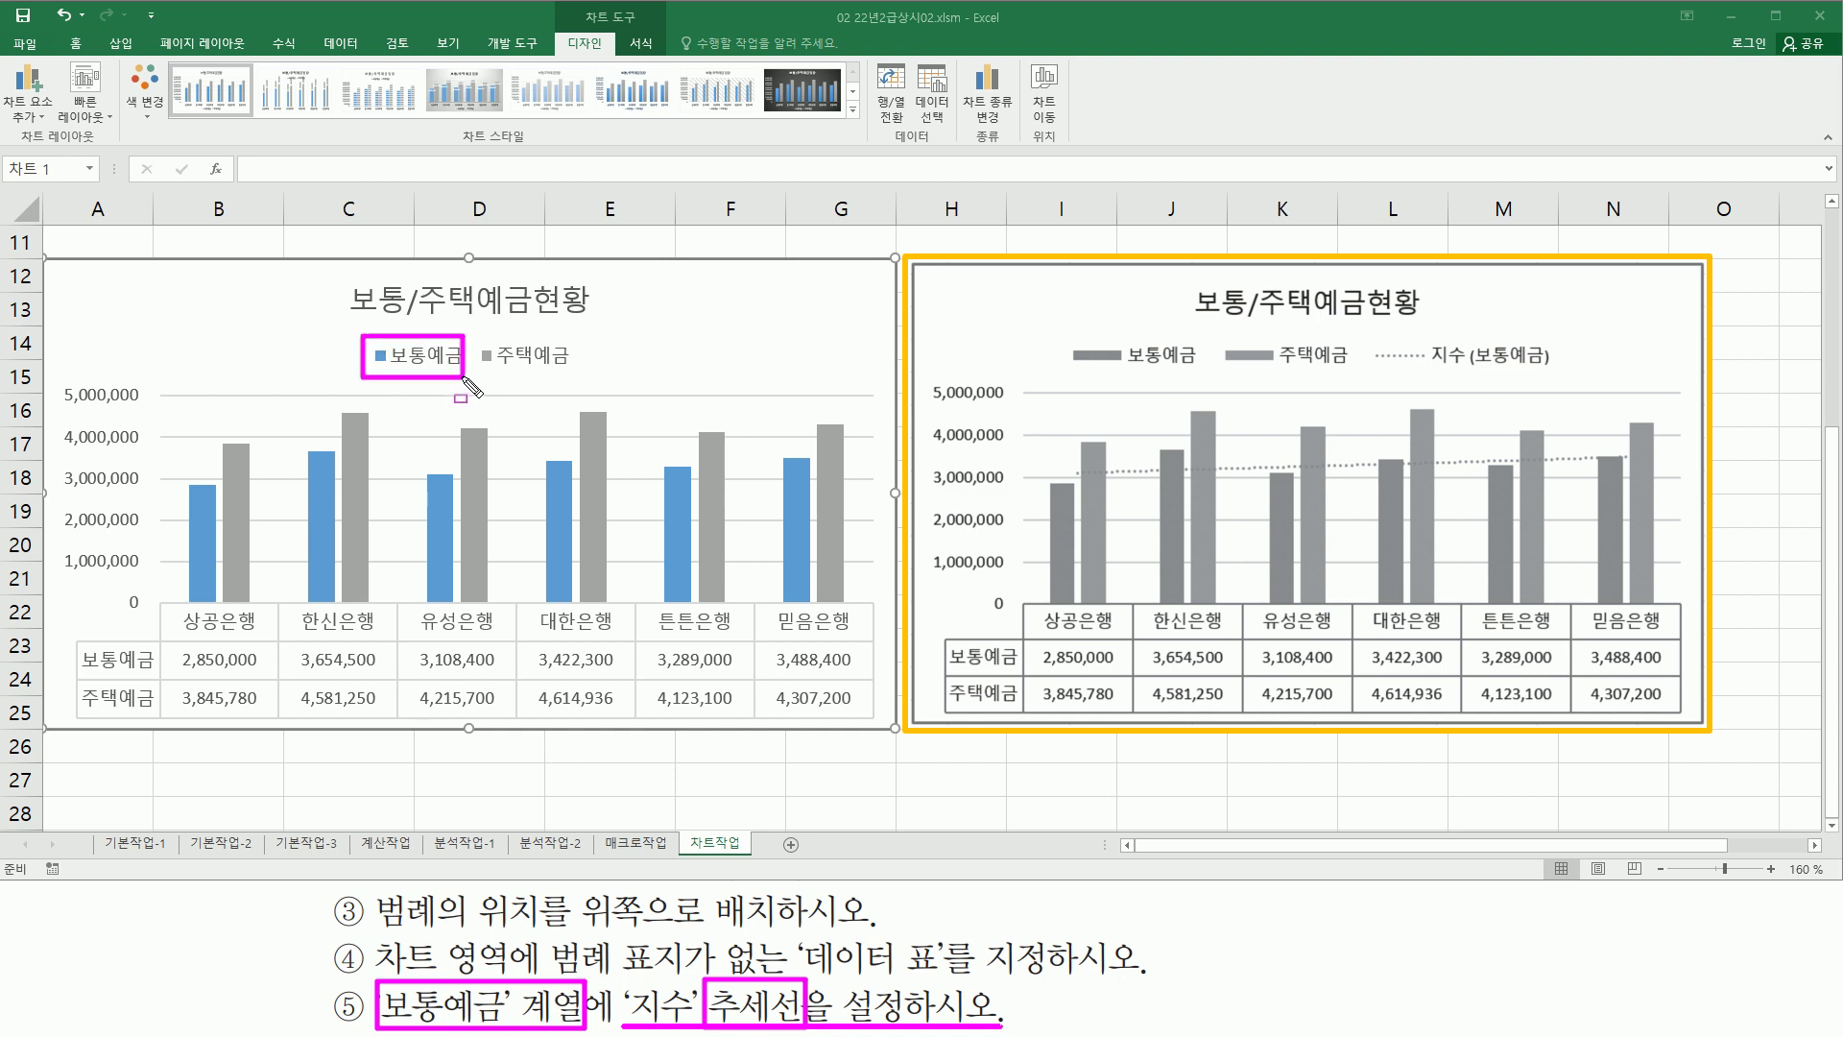
key("Escape")
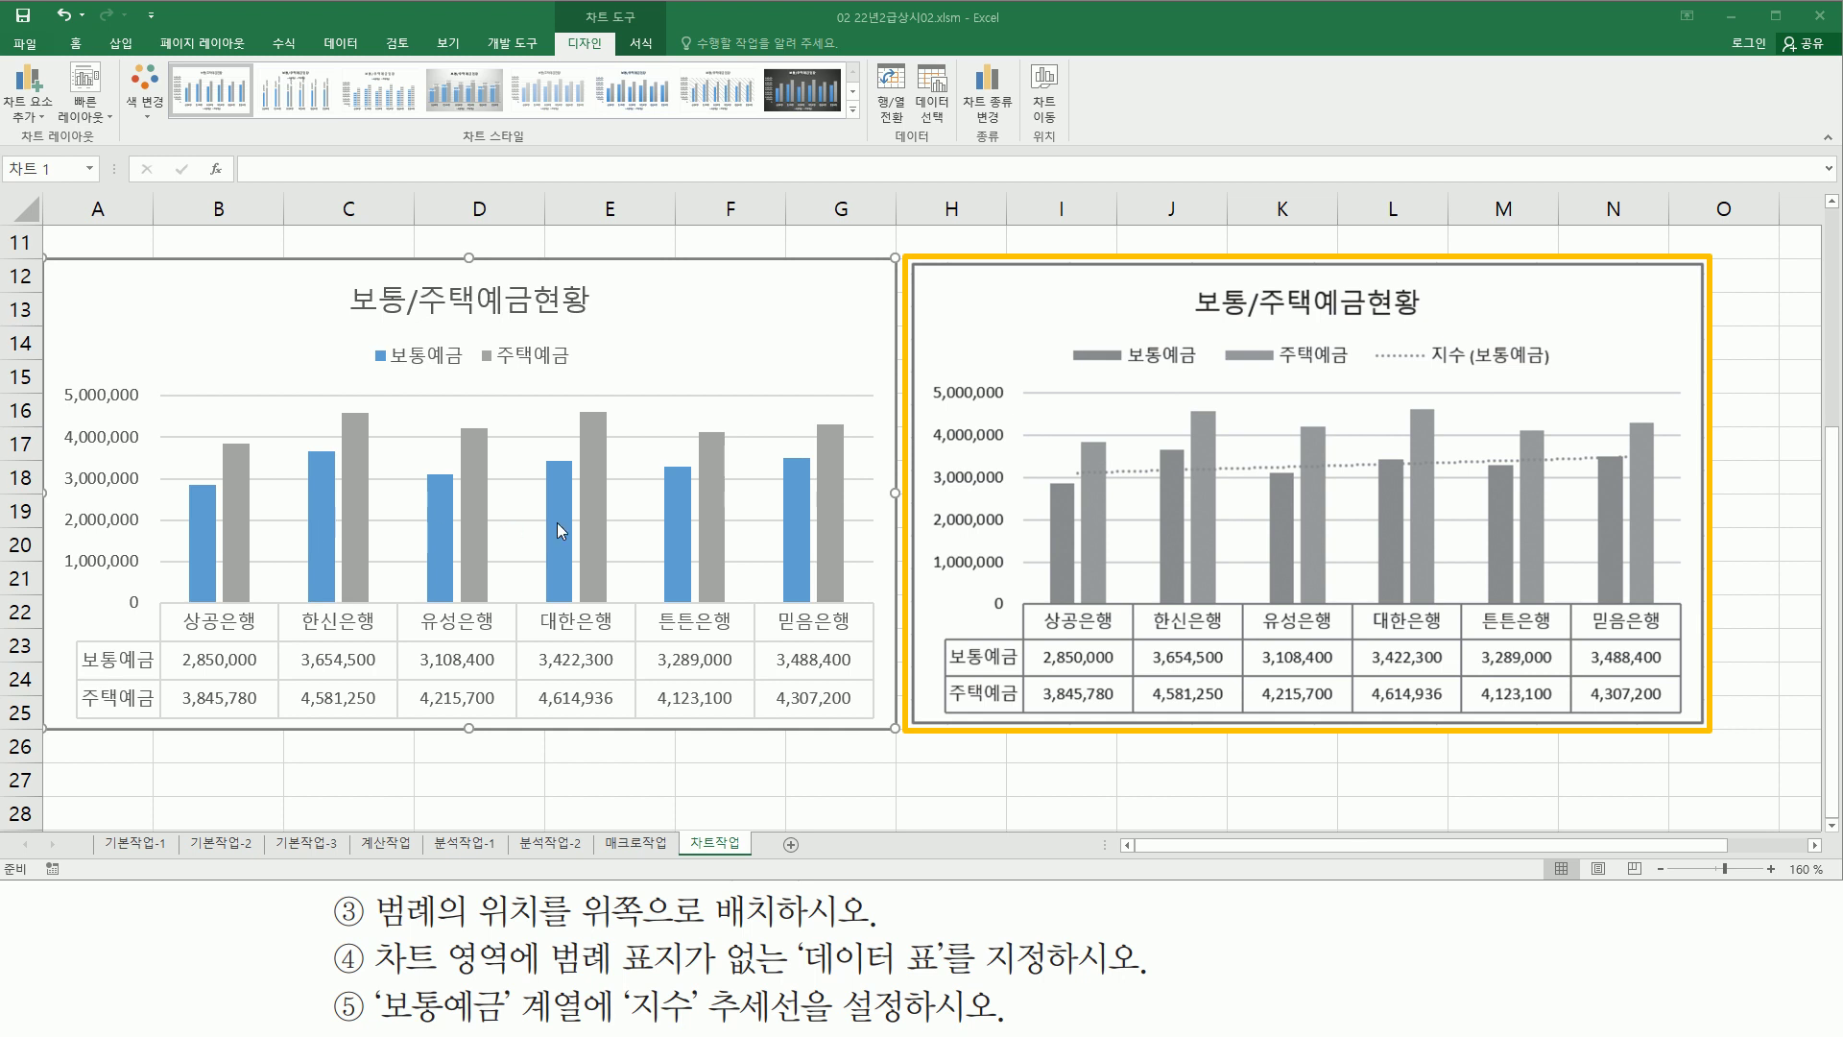
left_click(562, 488)
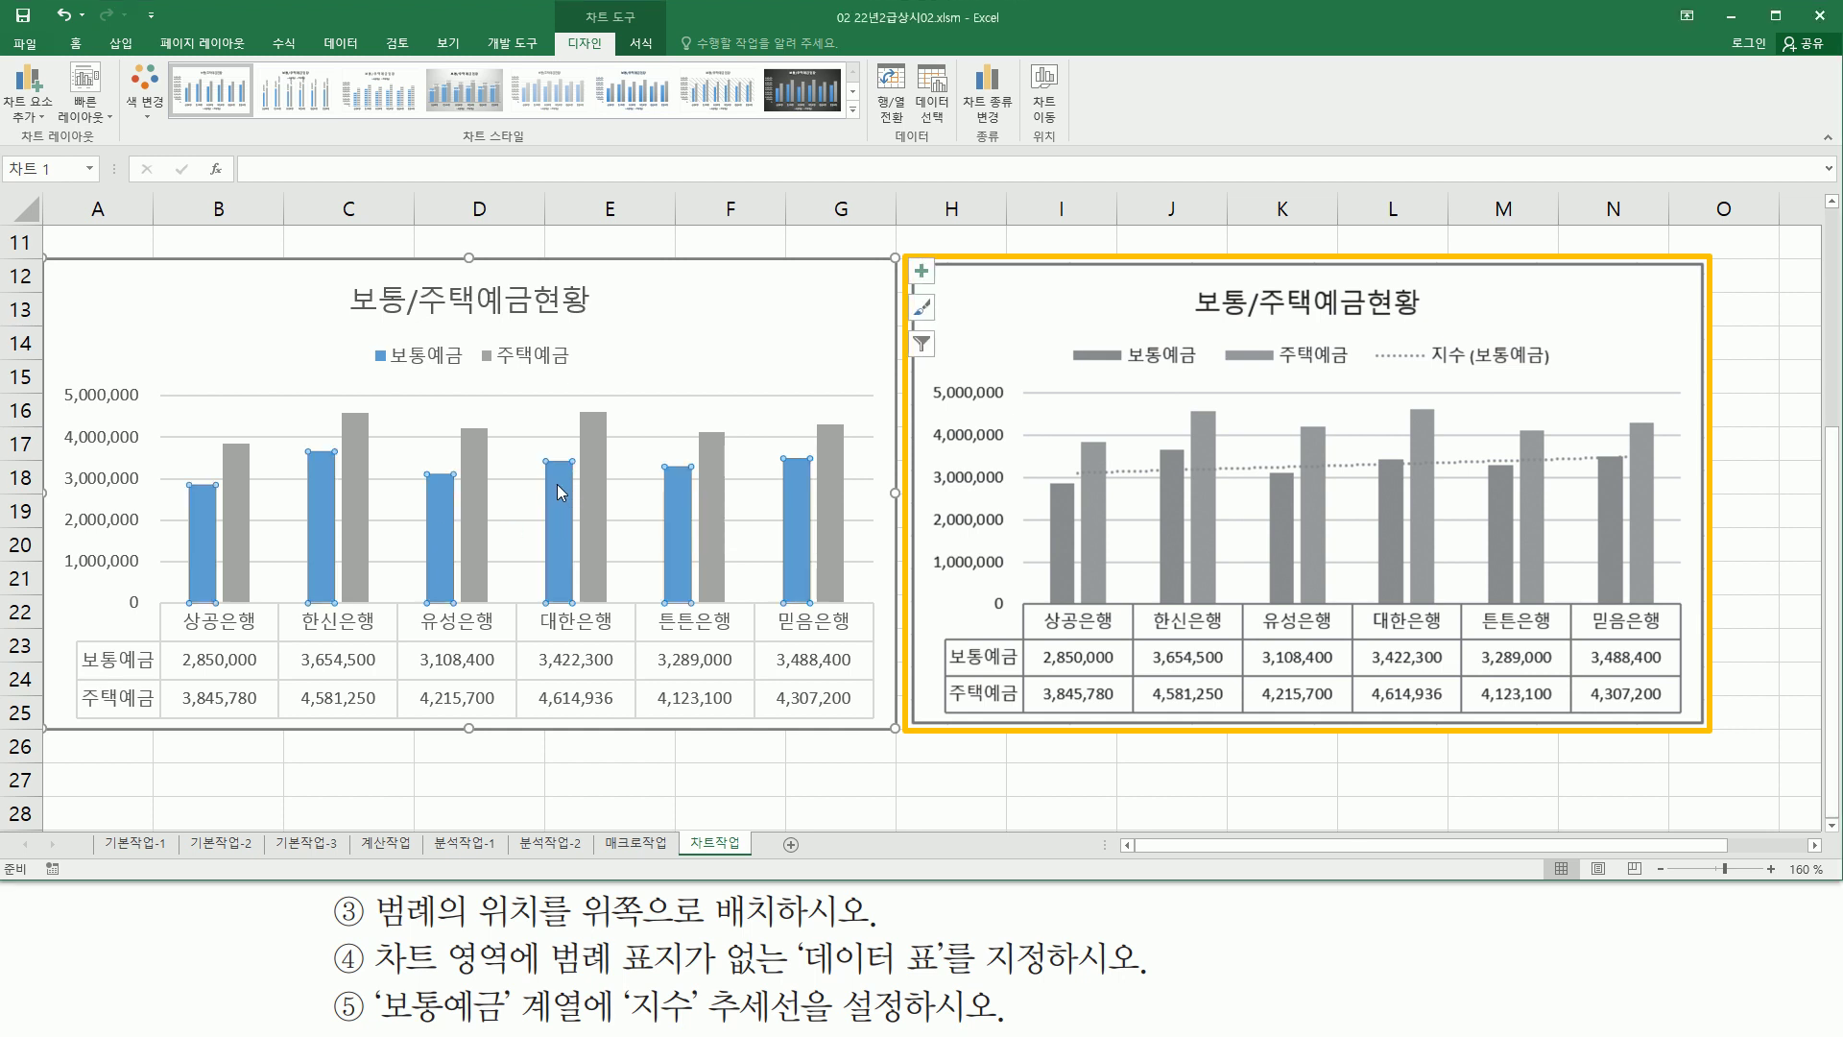
left_click(28, 115)
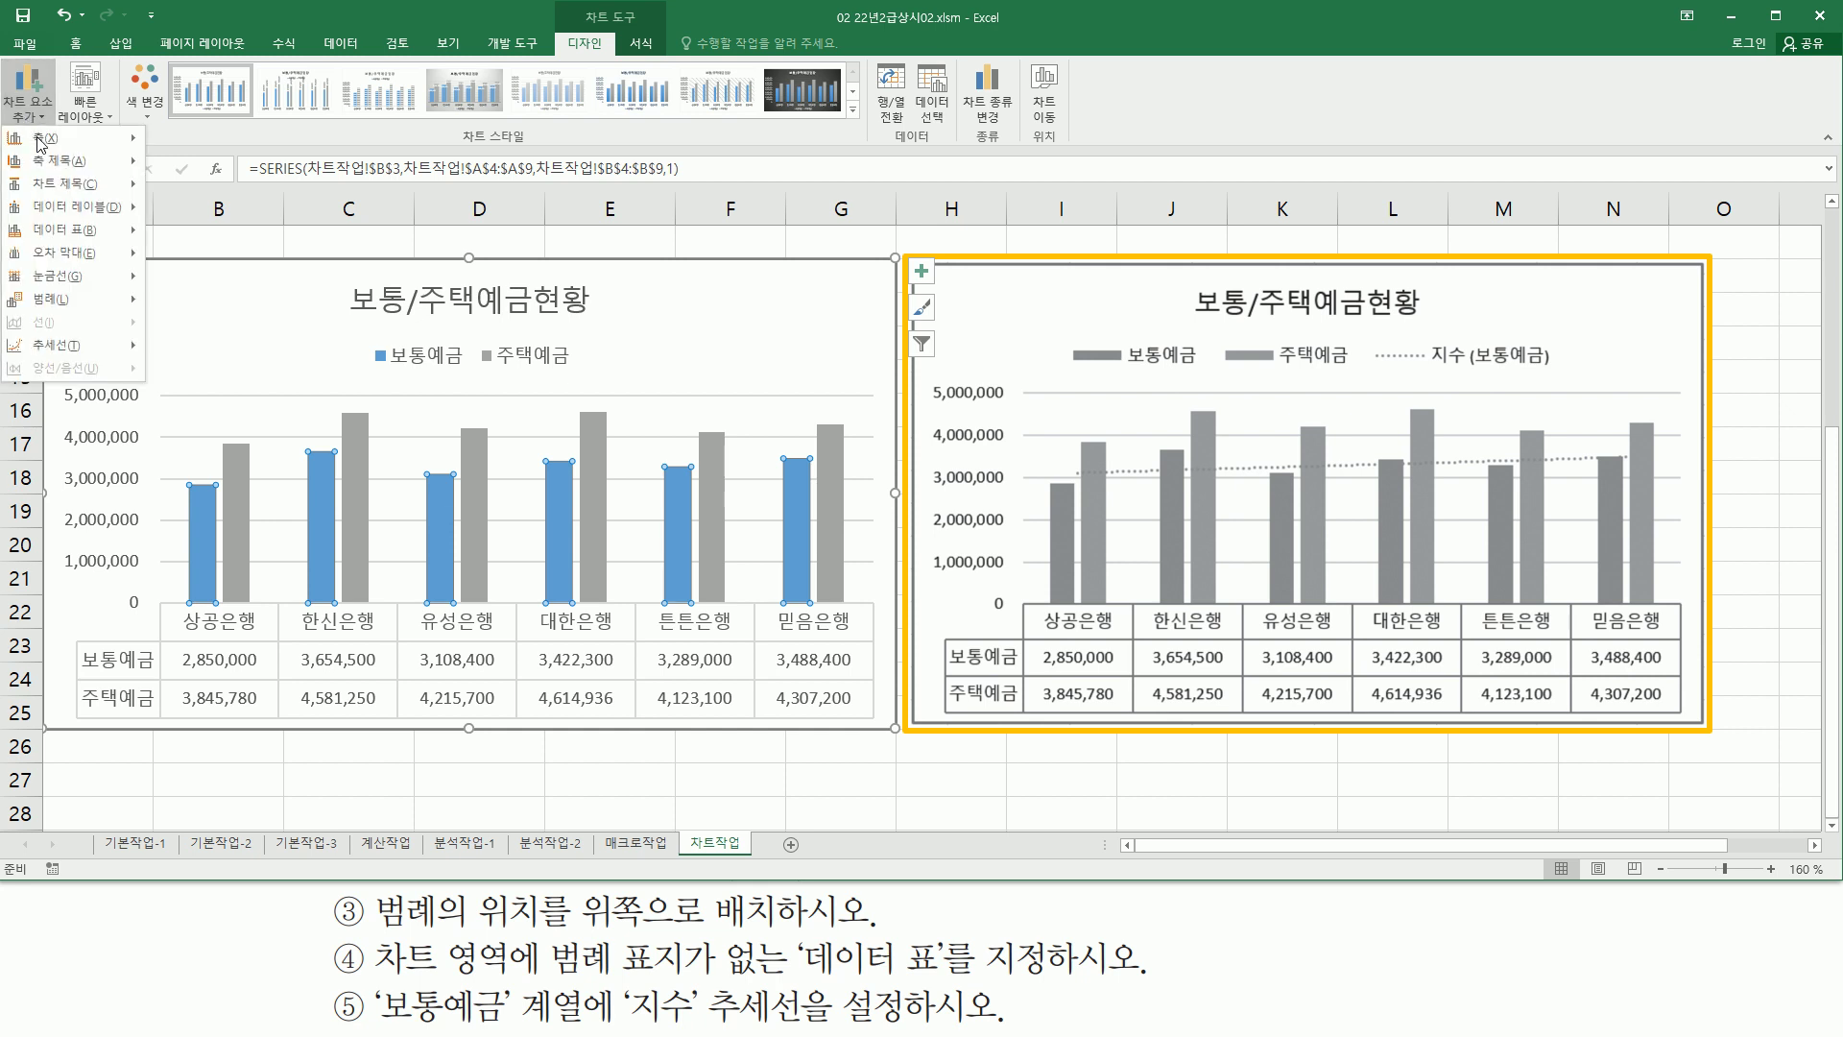
mouse_move(59, 348)
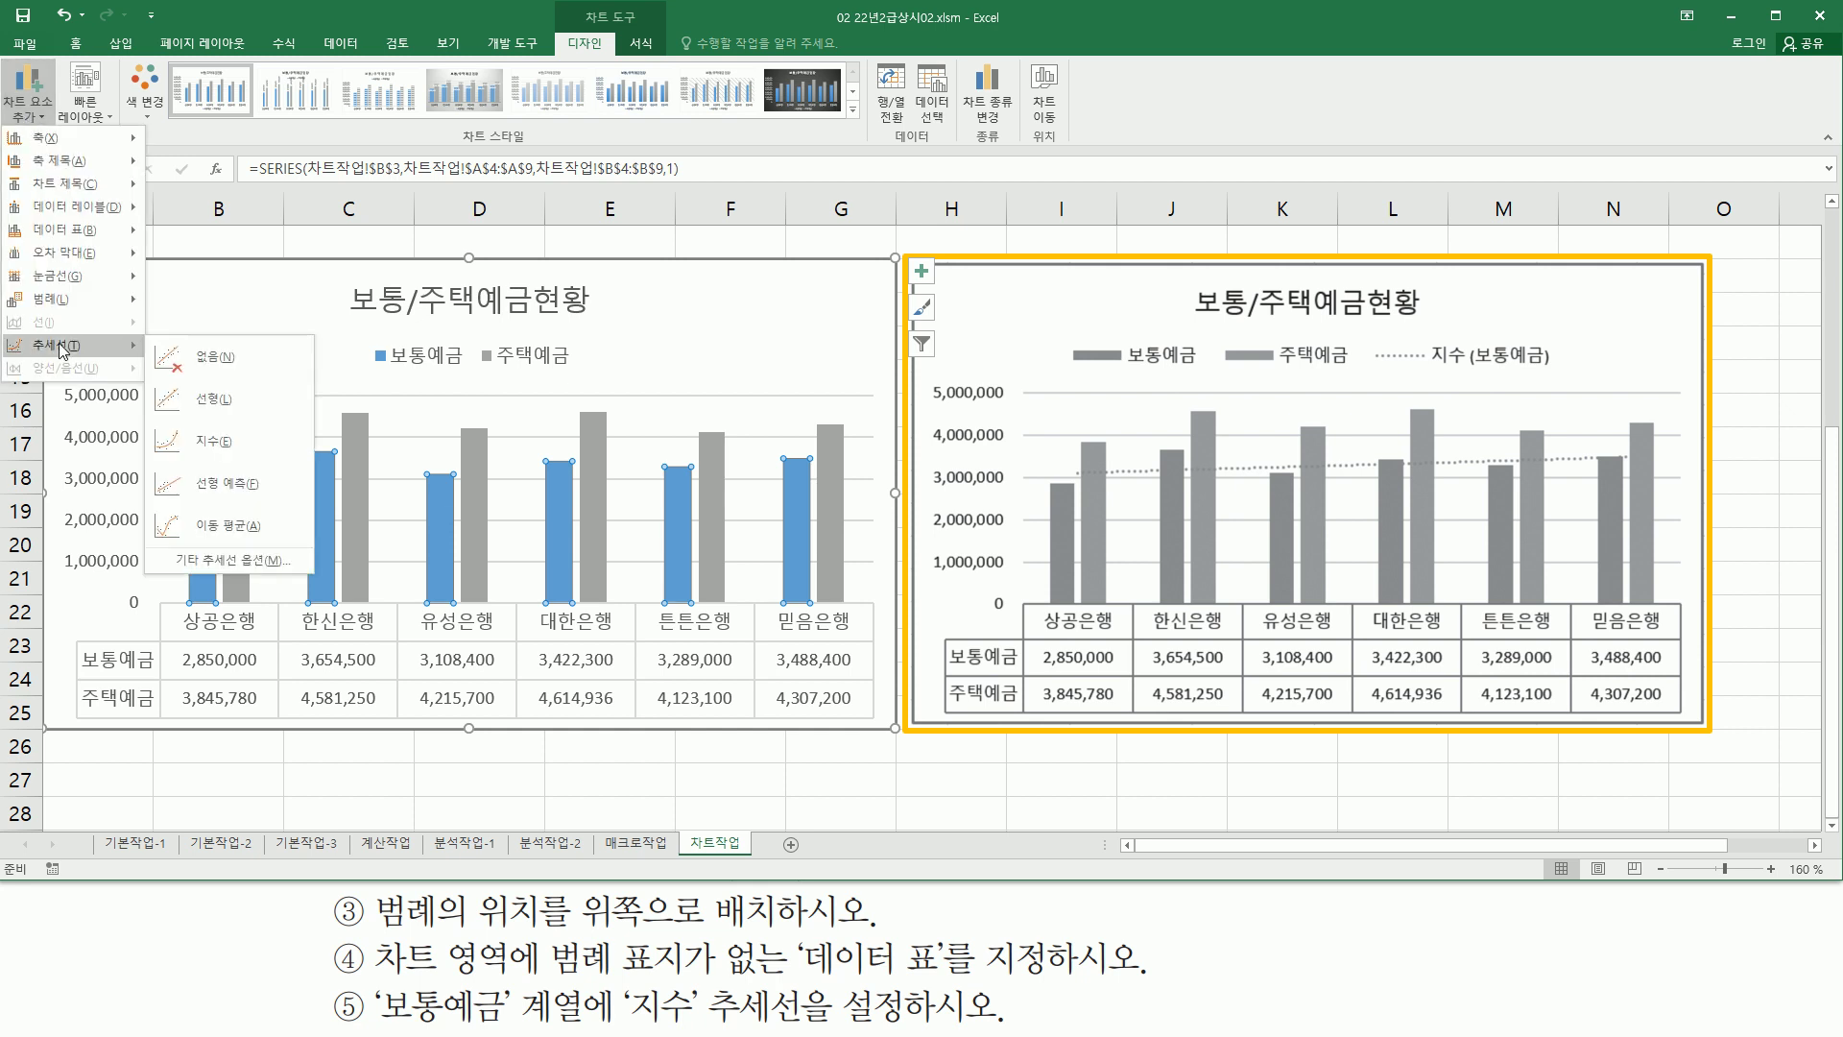
left_click(224, 442)
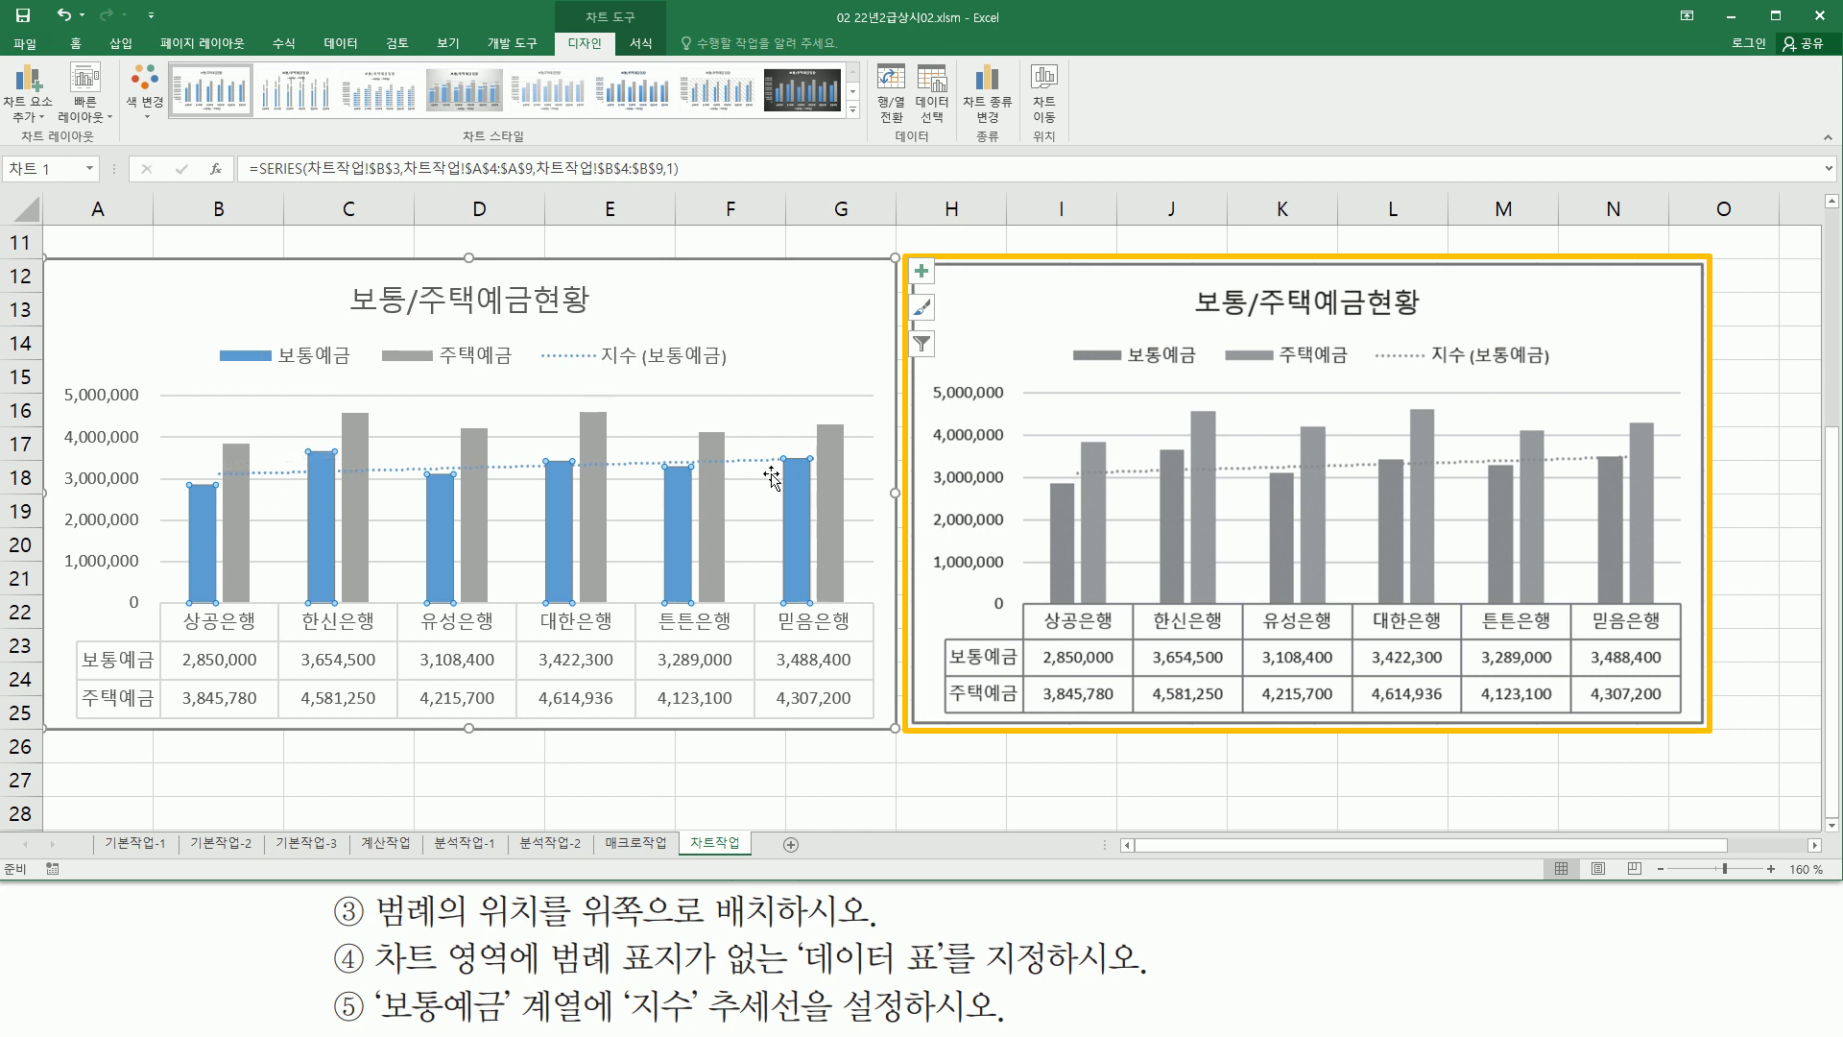
mouse_move(534, 333)
left_mouse_down()
mouse_move(596, 375)
mouse_move(720, 369)
left_mouse_up()
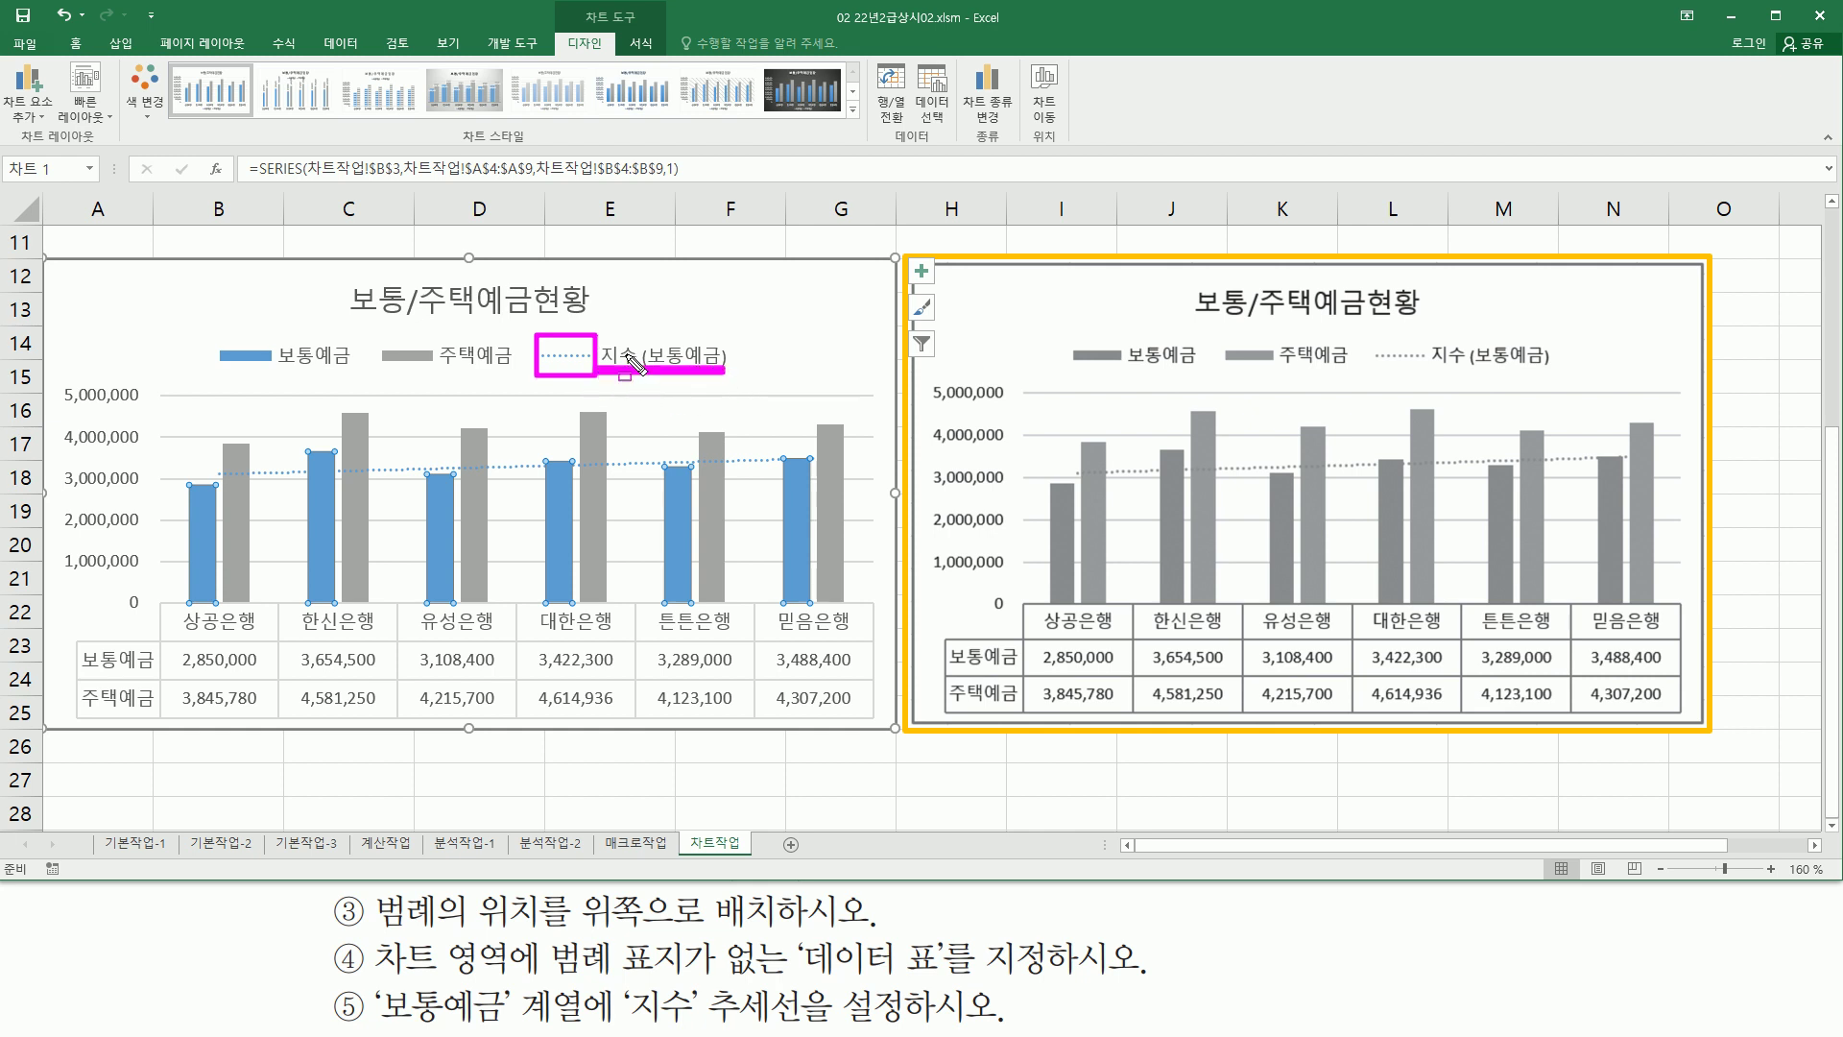
key("Escape")
left_click(773, 301)
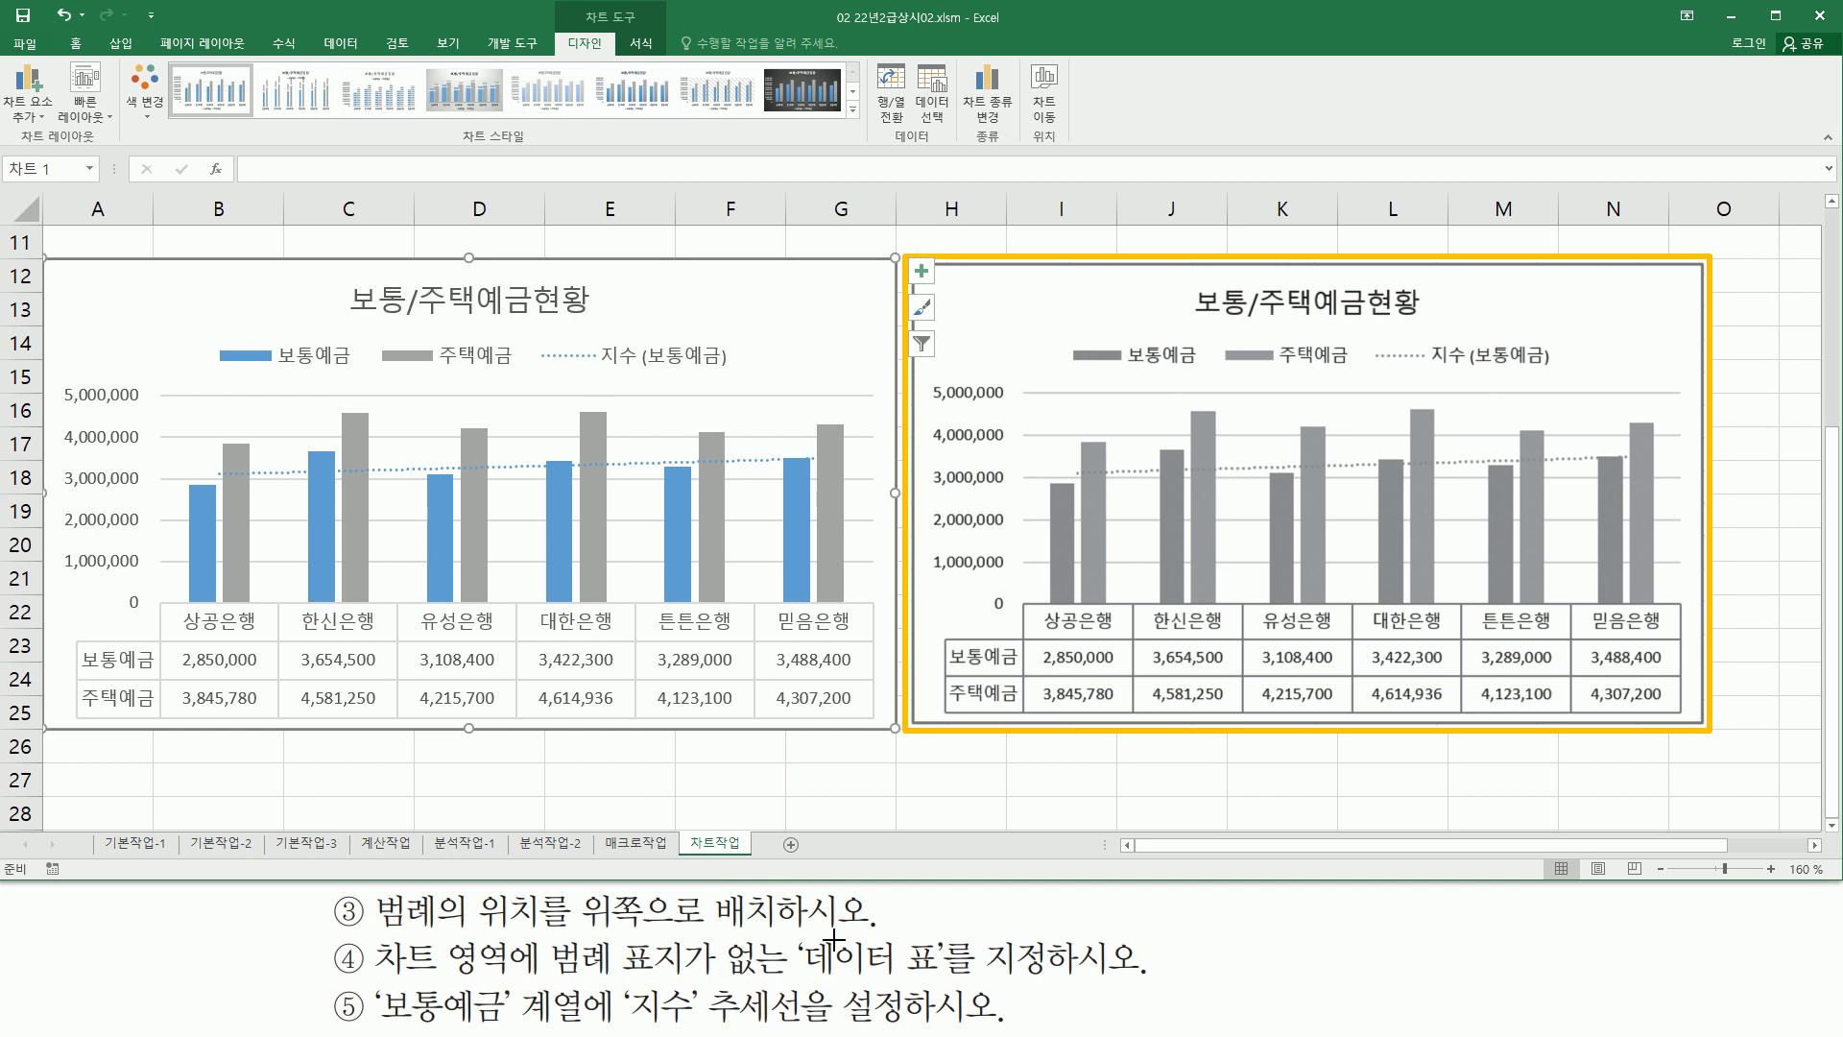
left_click(841, 777)
left_click(949, 793)
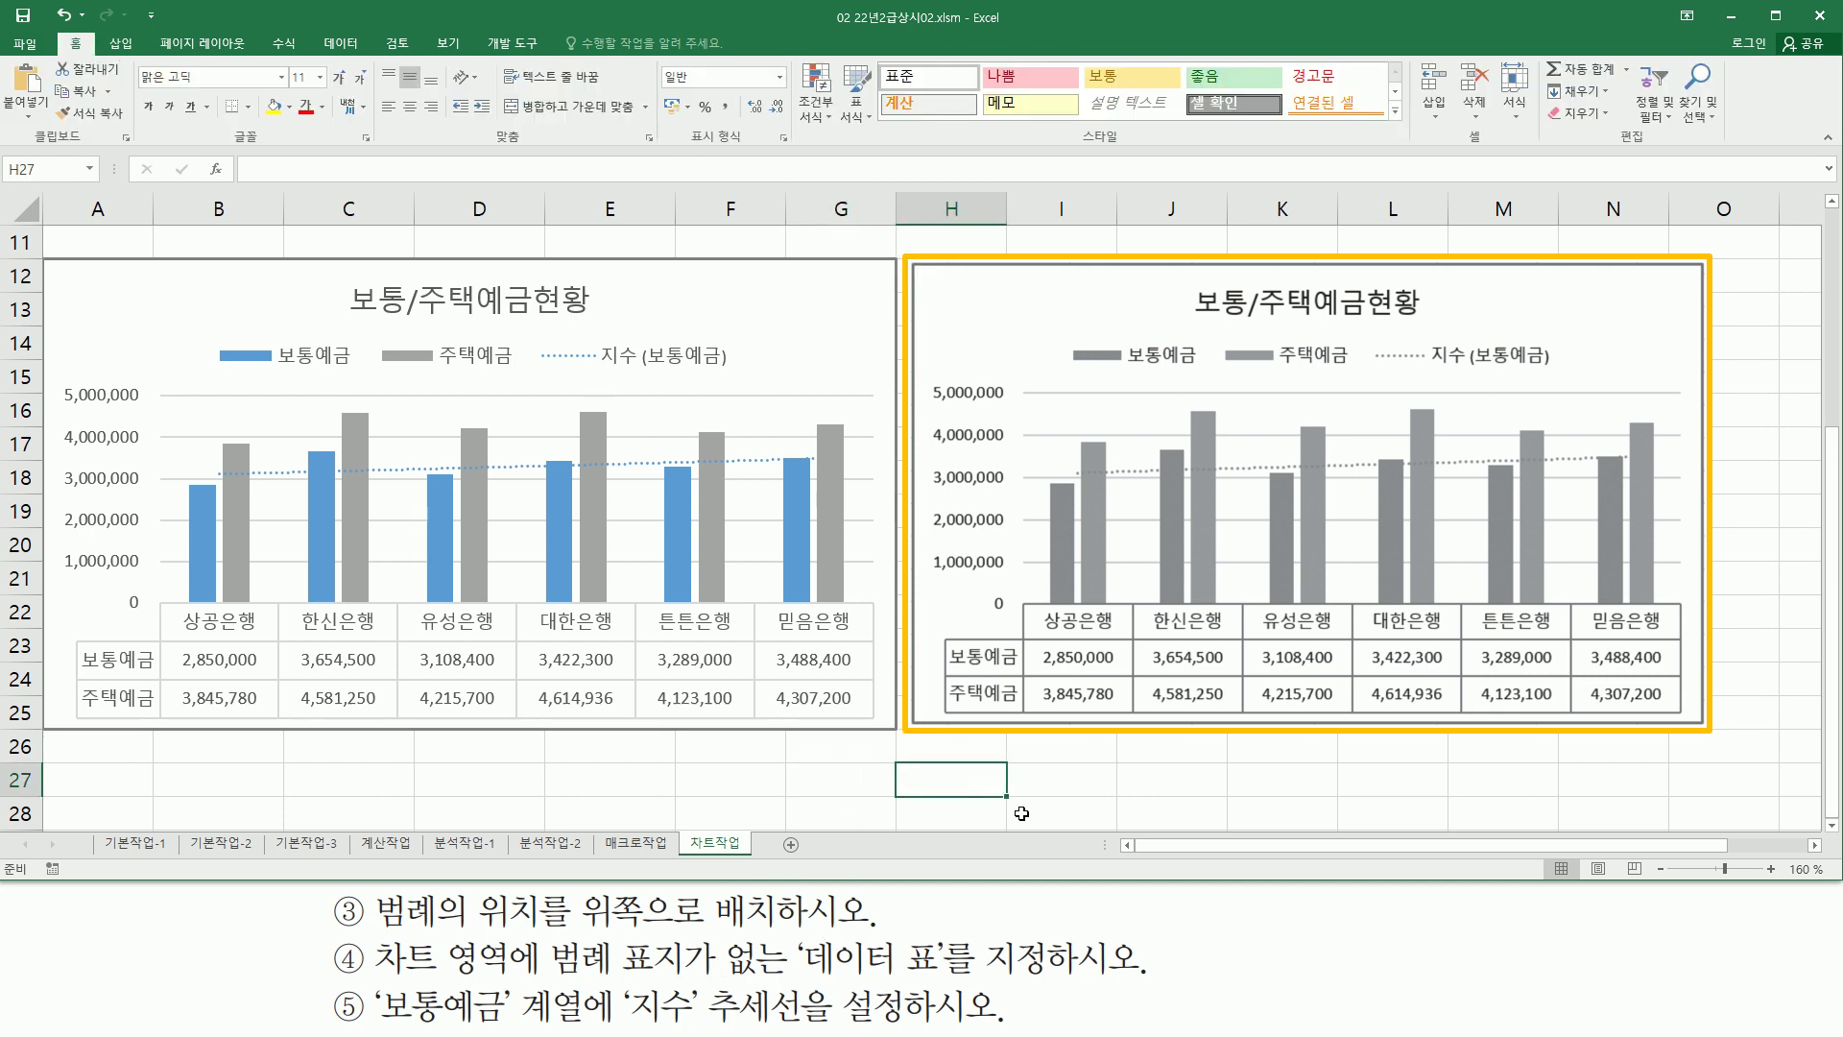
Compare the finished chart's title, legend, value axis, data table and plot area with the target picture.
key("ctrl+2")
mouse_move(917, 275)
left_mouse_down()
mouse_move(1184, 637)
mouse_move(1576, 691)
mouse_move(1710, 732)
left_mouse_up()
mouse_move(46, 261)
left_mouse_down()
mouse_move(687, 687)
mouse_move(895, 732)
left_mouse_up()
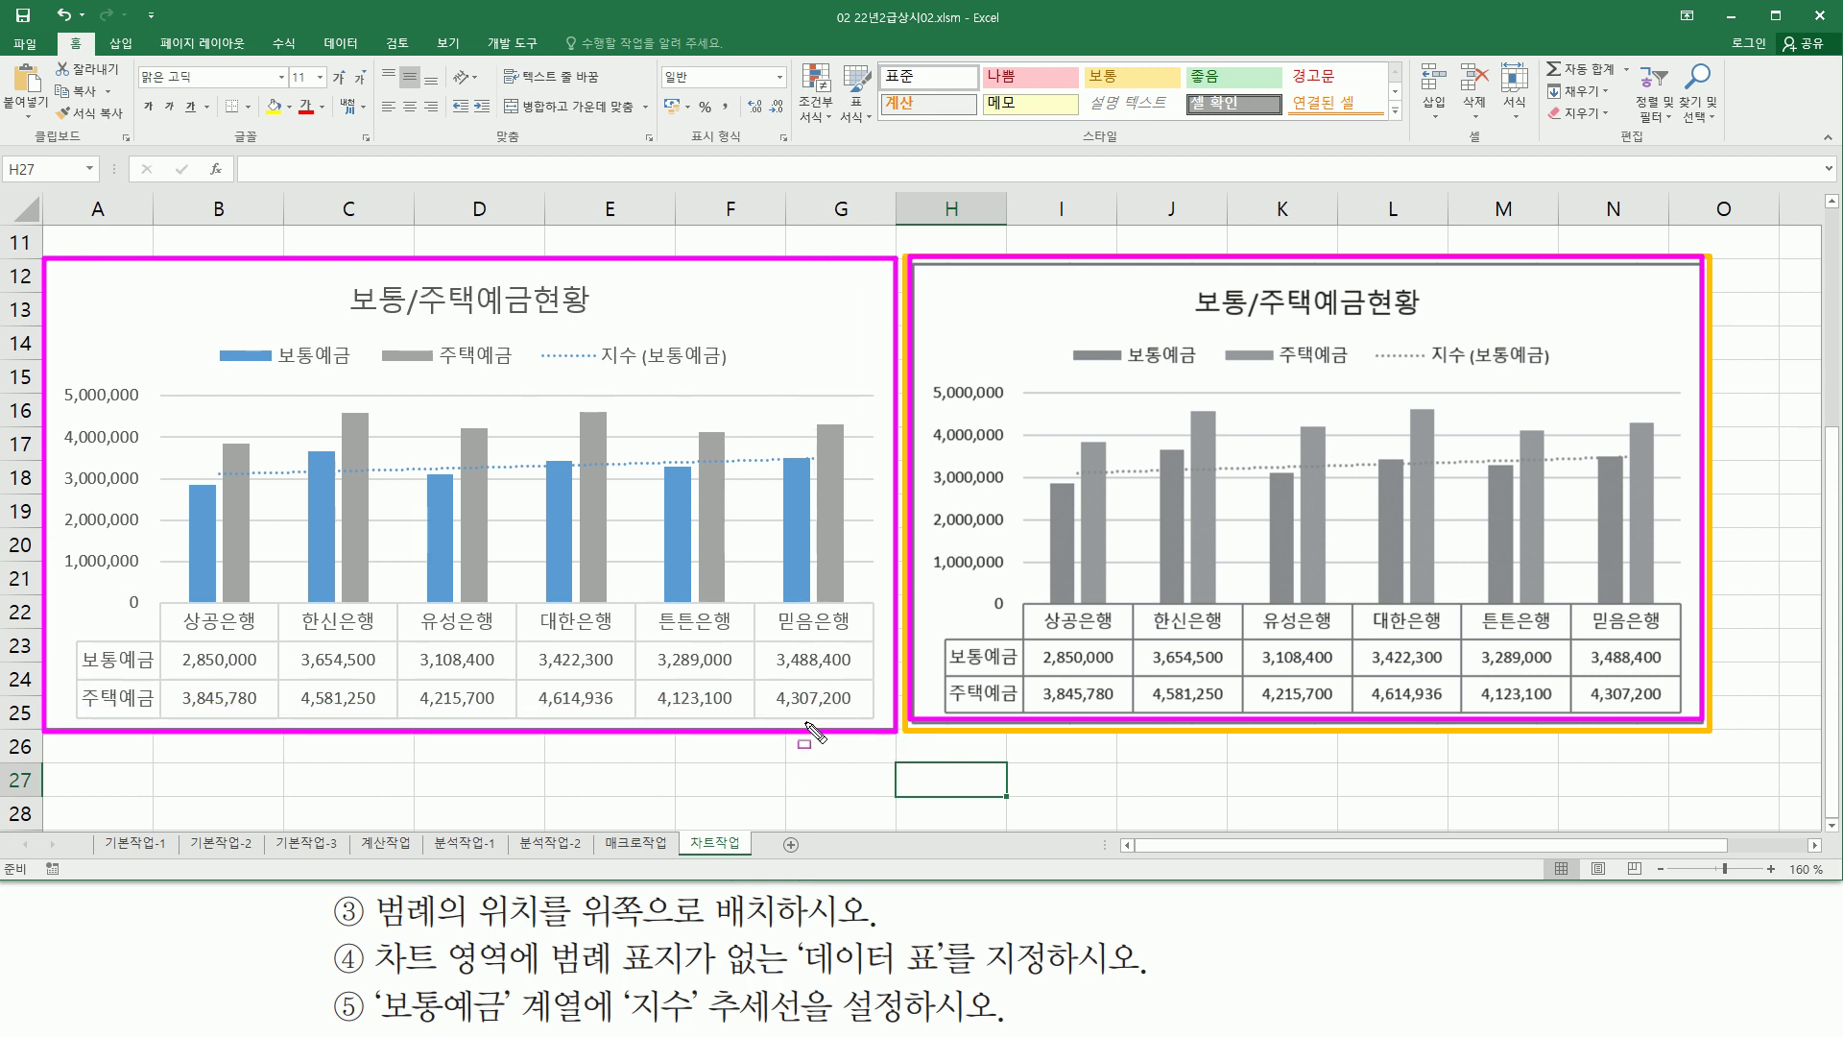
left_click_drag(352, 315, 595, 315)
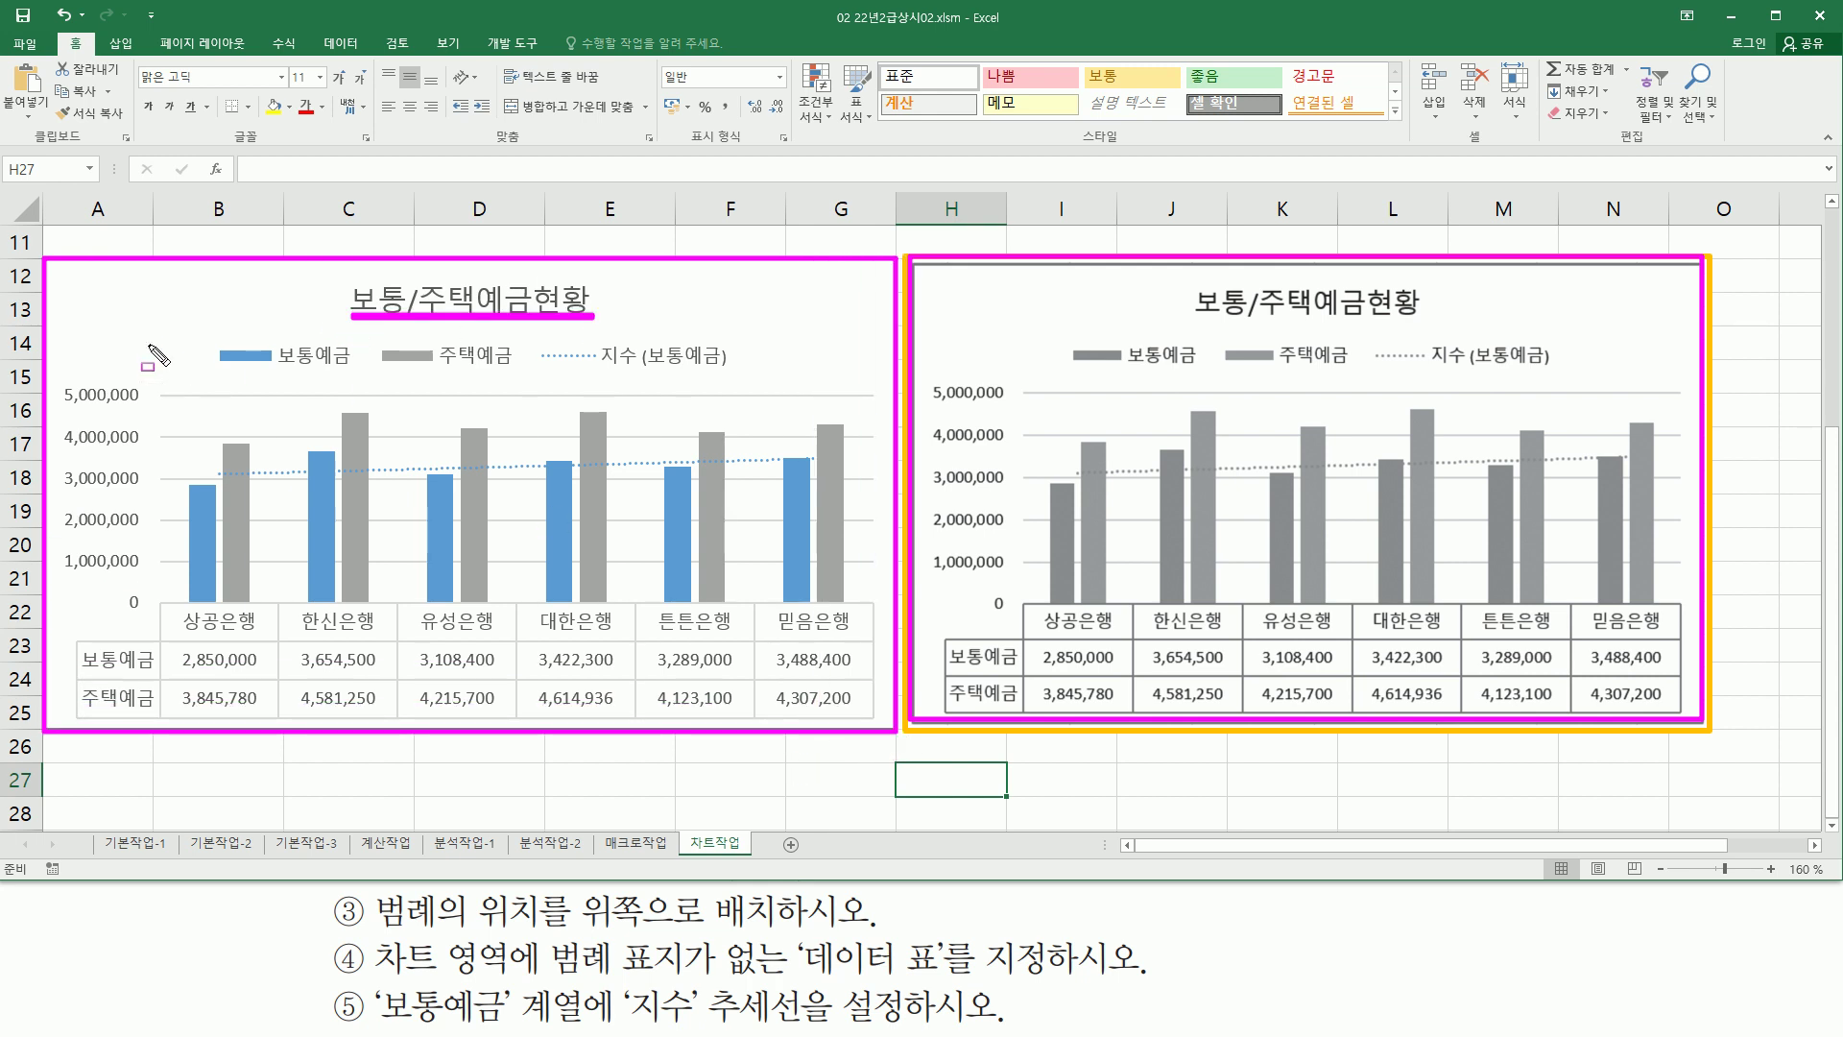
left_click_drag(194, 333, 774, 381)
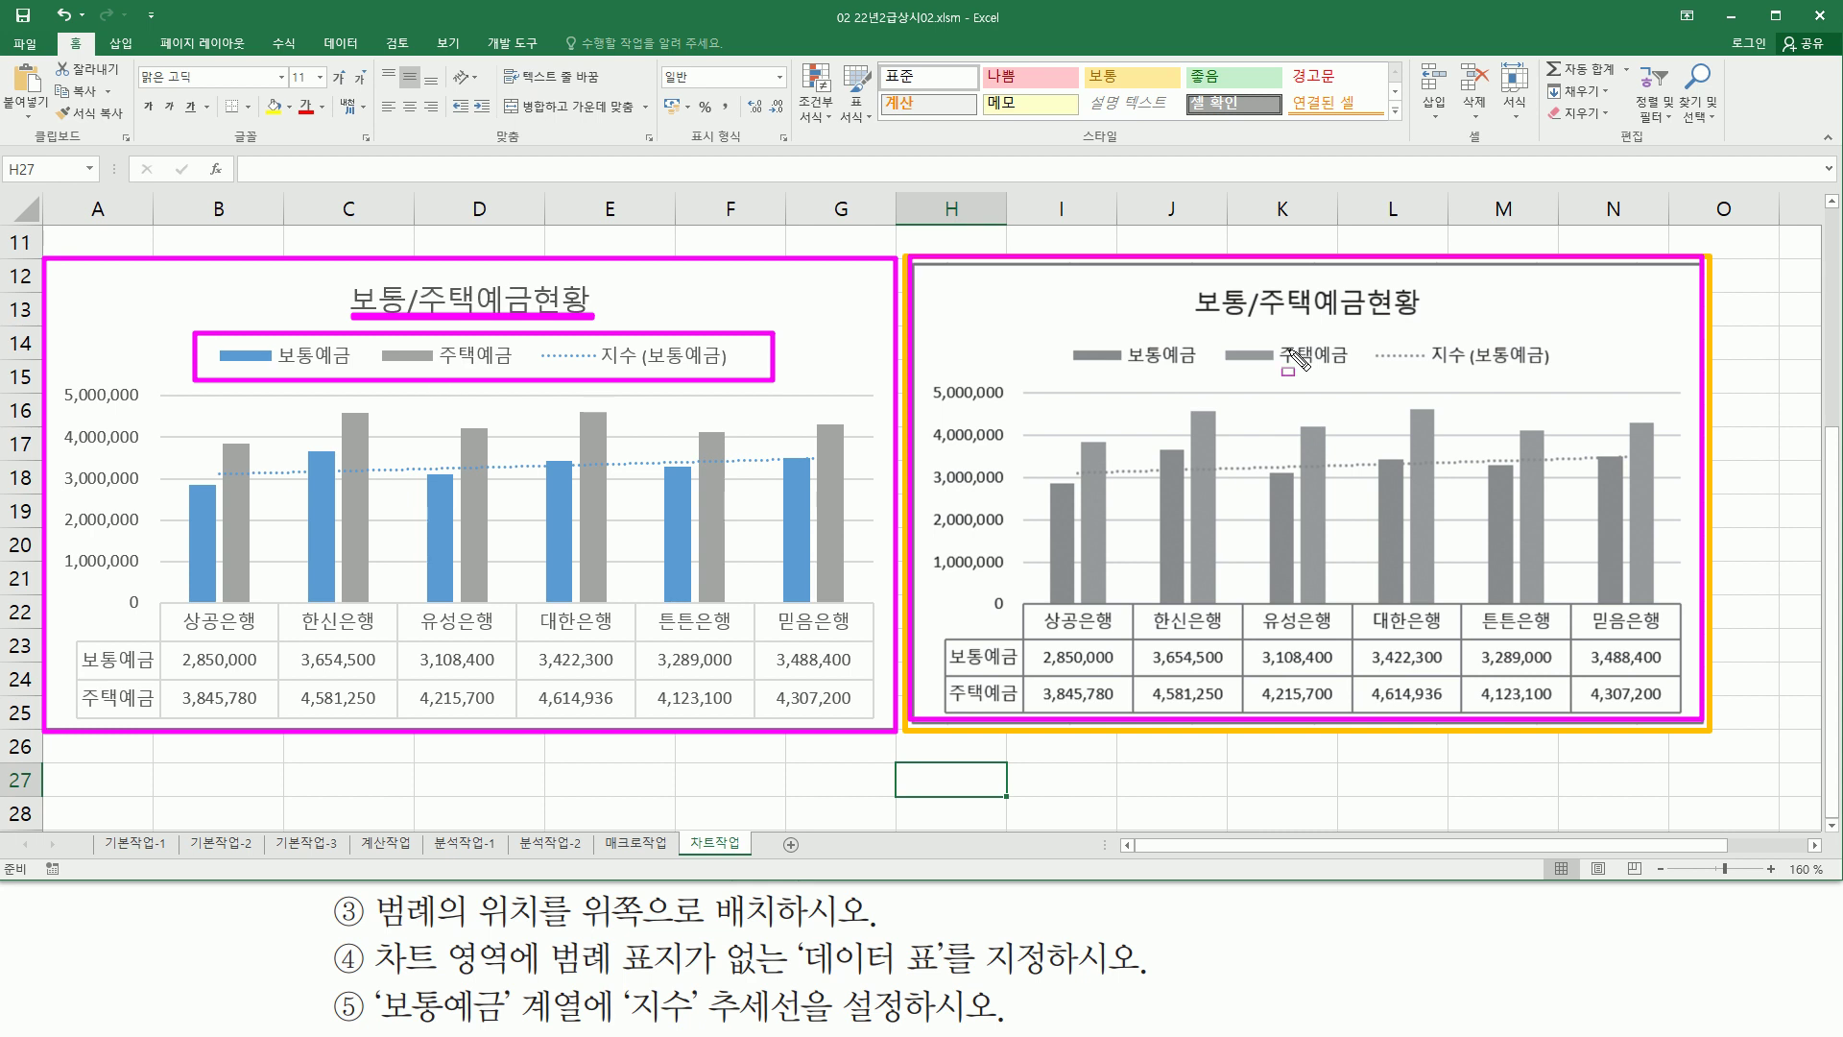
mouse_move(68, 376)
left_mouse_down()
mouse_move(144, 622)
mouse_move(106, 672)
mouse_move(903, 705)
mouse_move(884, 726)
left_mouse_up()
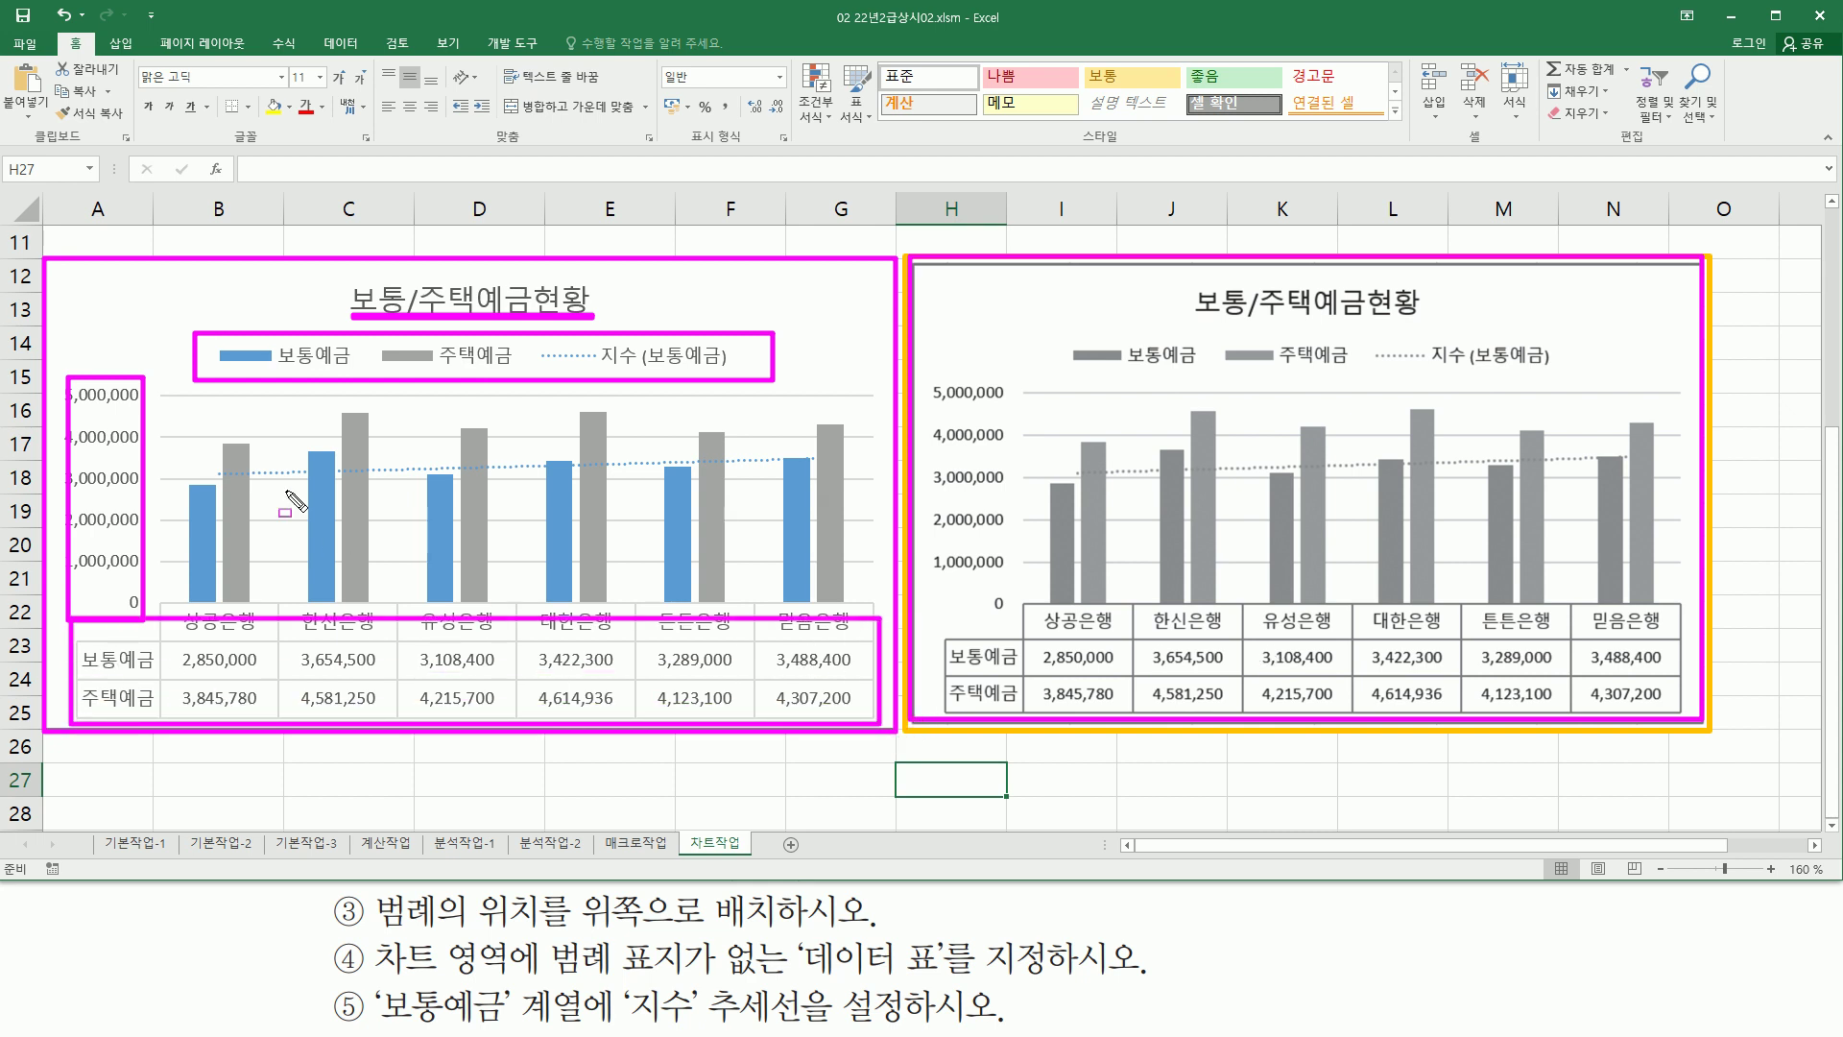
mouse_move(177, 405)
left_mouse_down()
mouse_move(216, 552)
mouse_move(876, 605)
left_mouse_up()
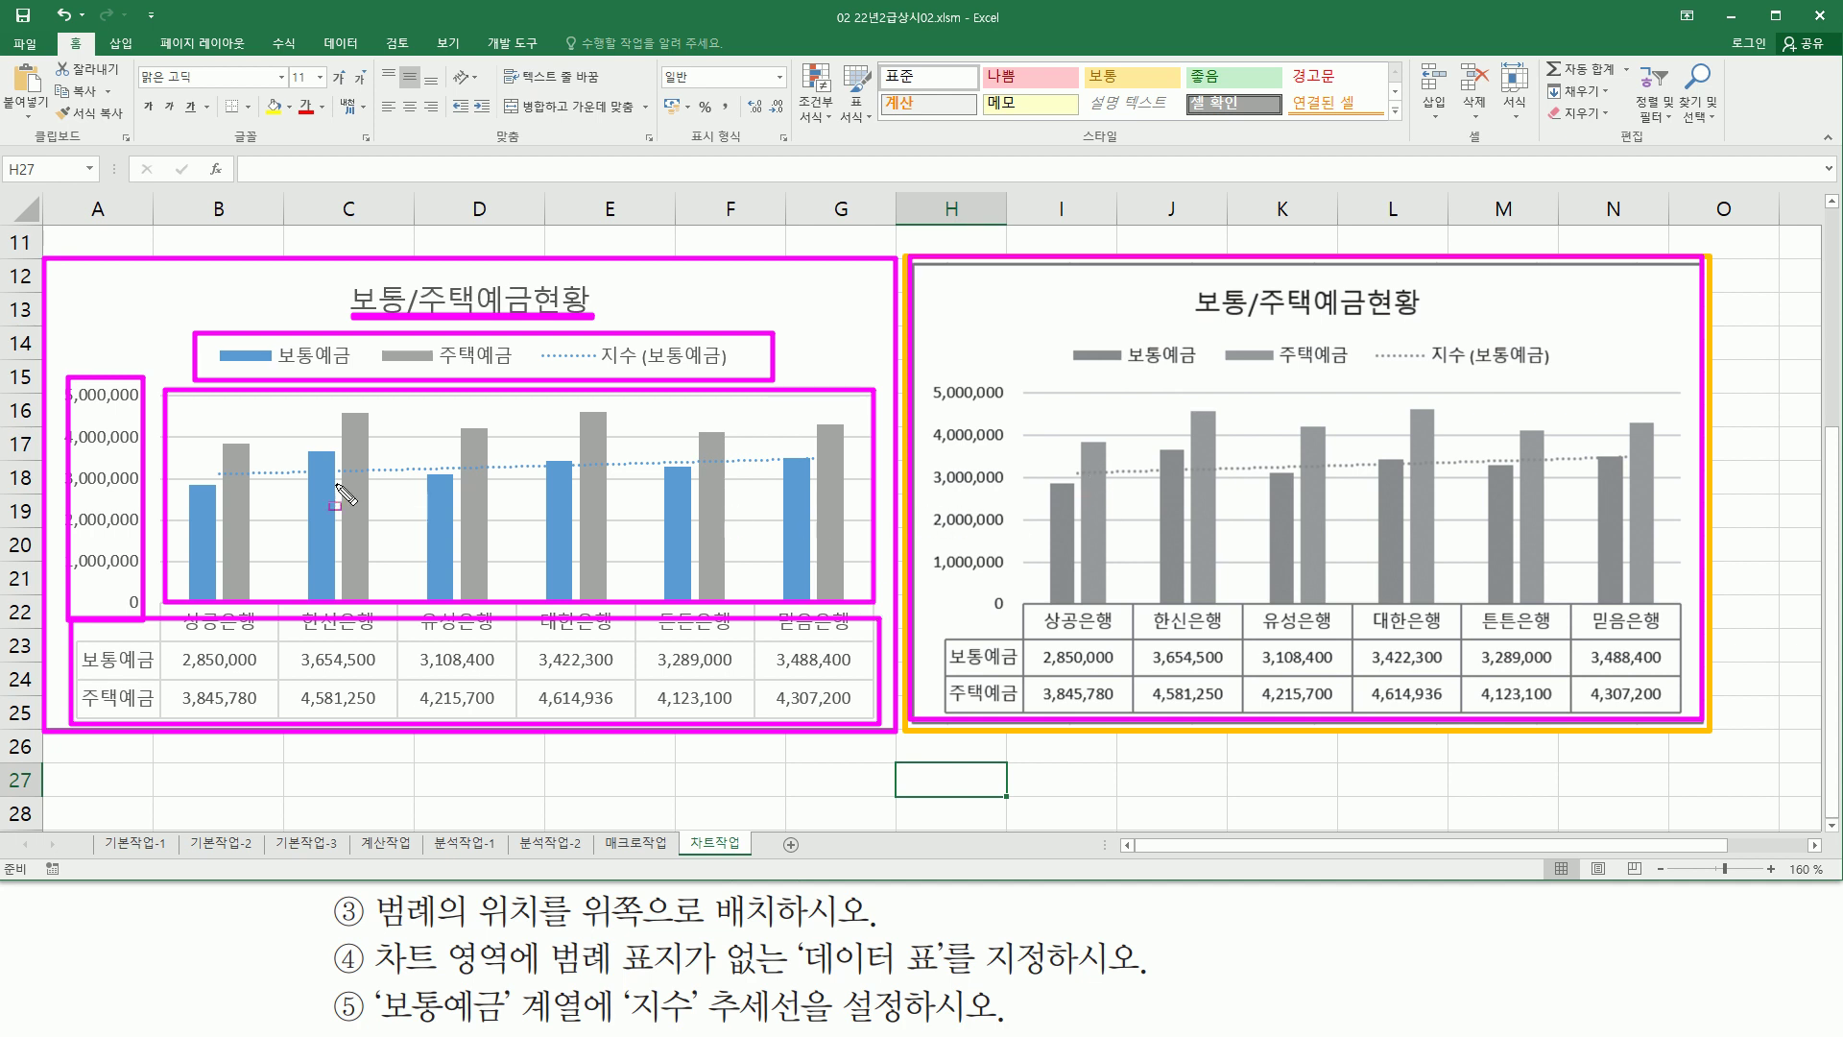
key("Escape")
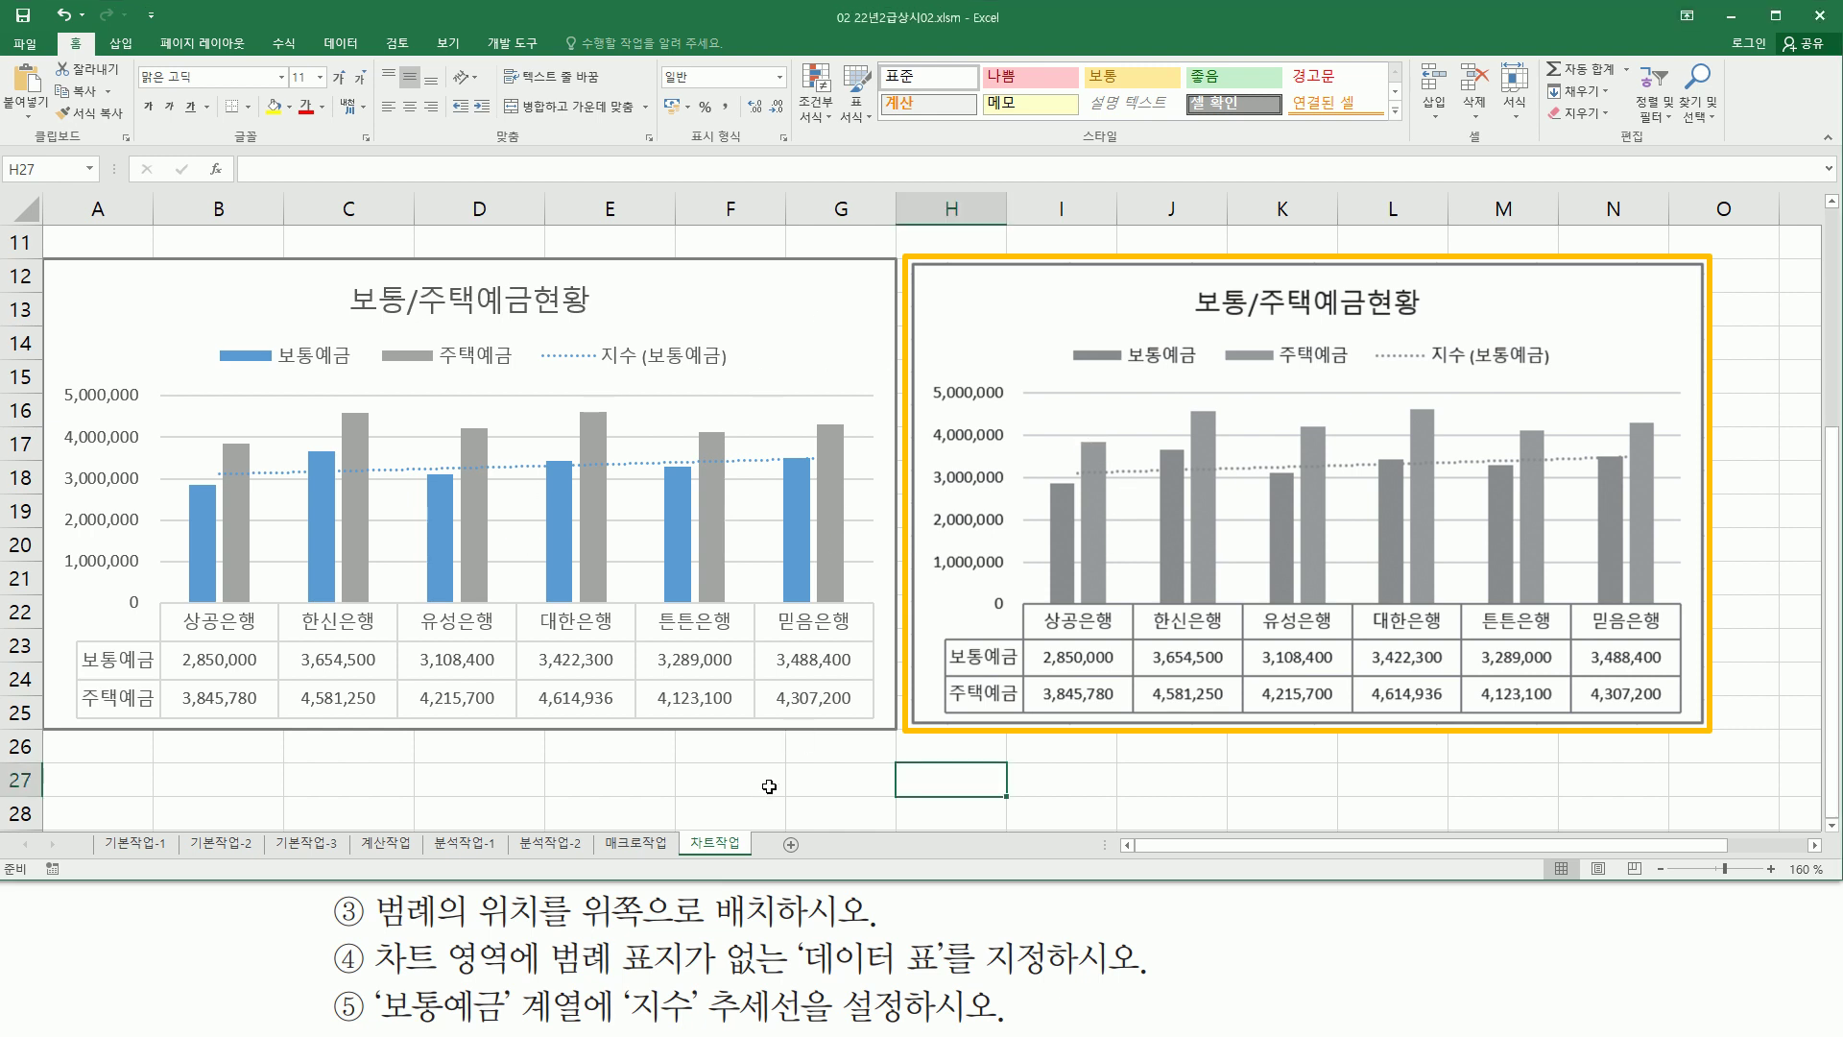
key("Left")
key("Left")
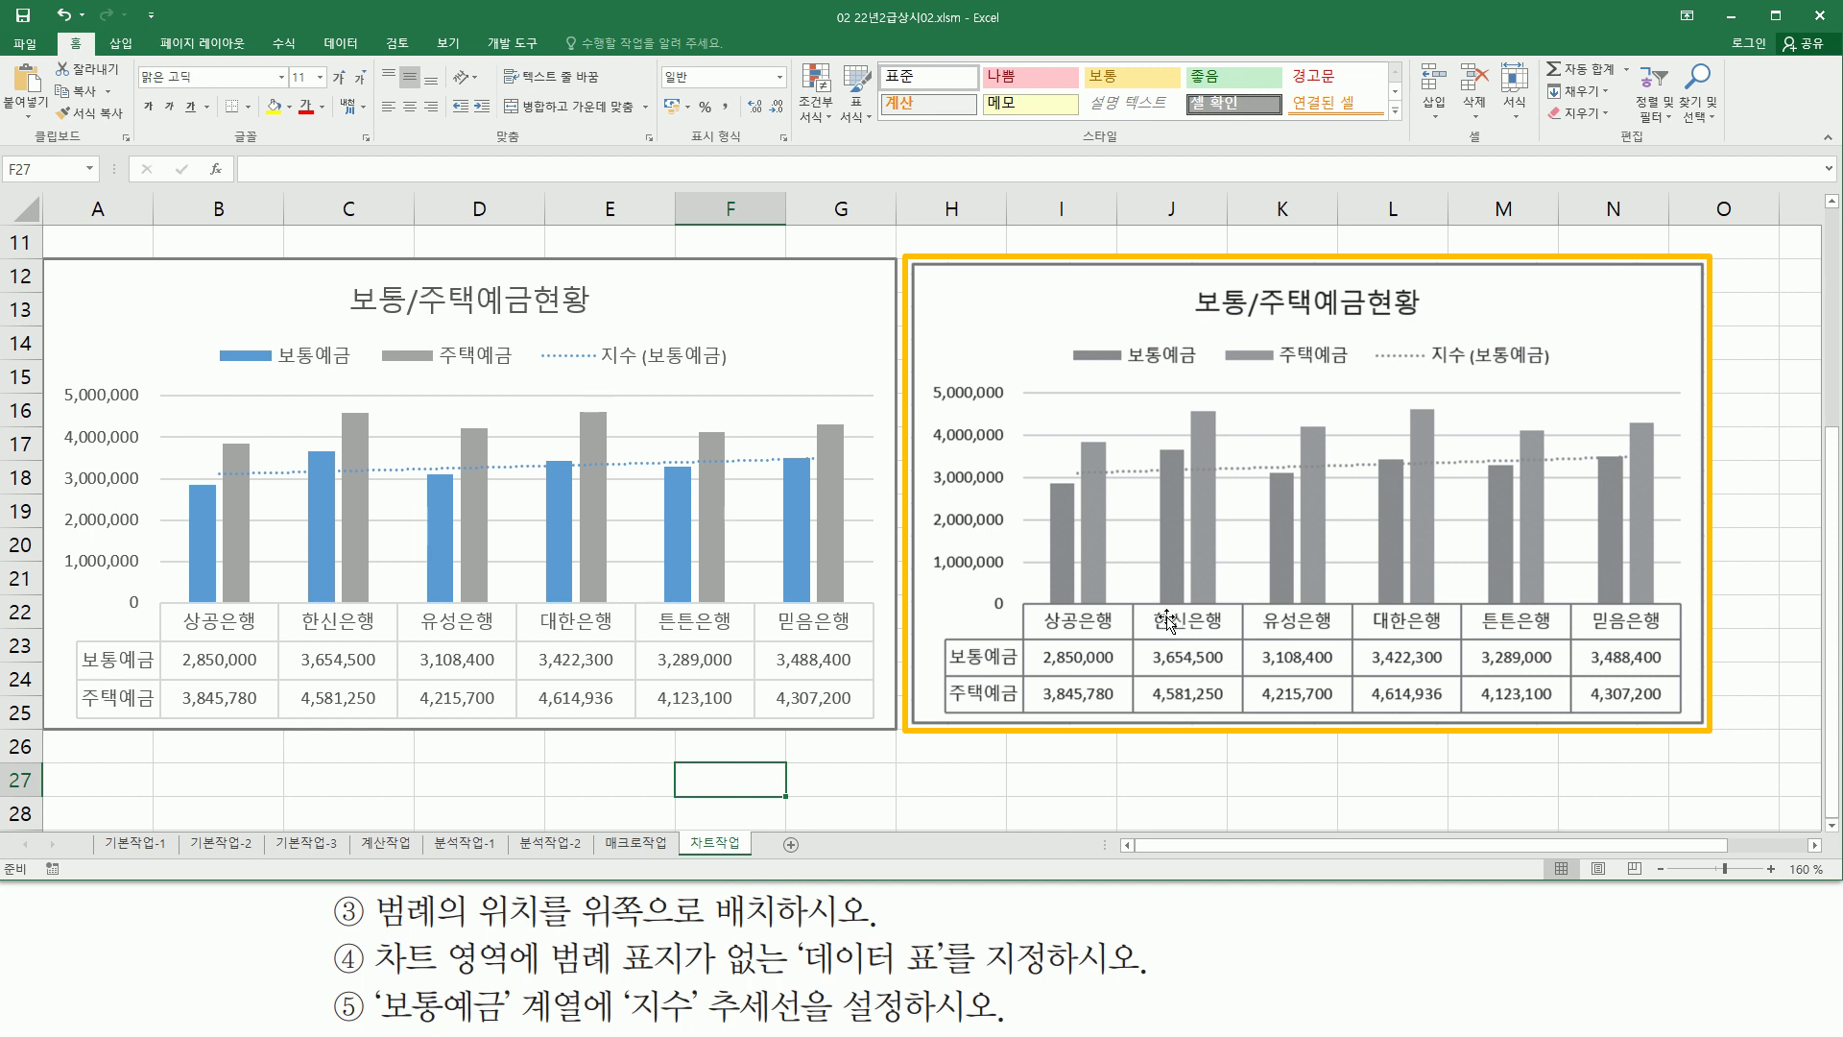